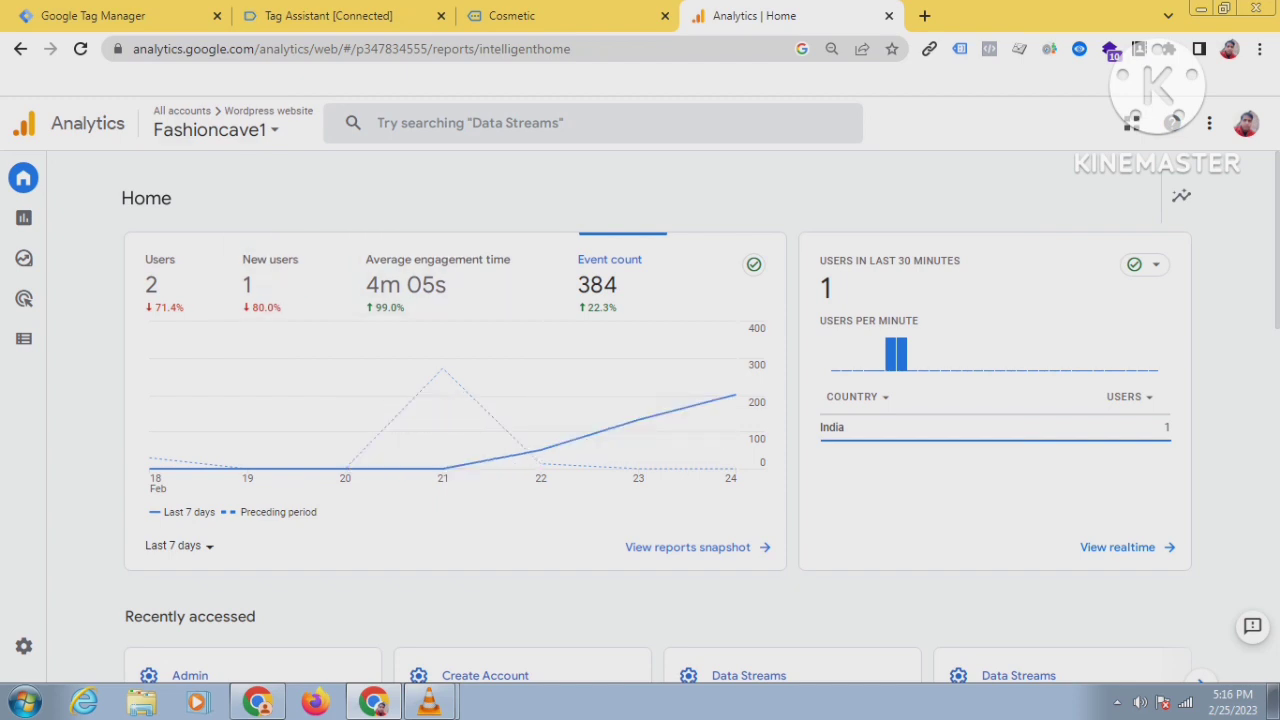
Check the open Cosmetic store page and return to the Analytics home page.
mouse_move(540, 460)
mouse_move(30, 339)
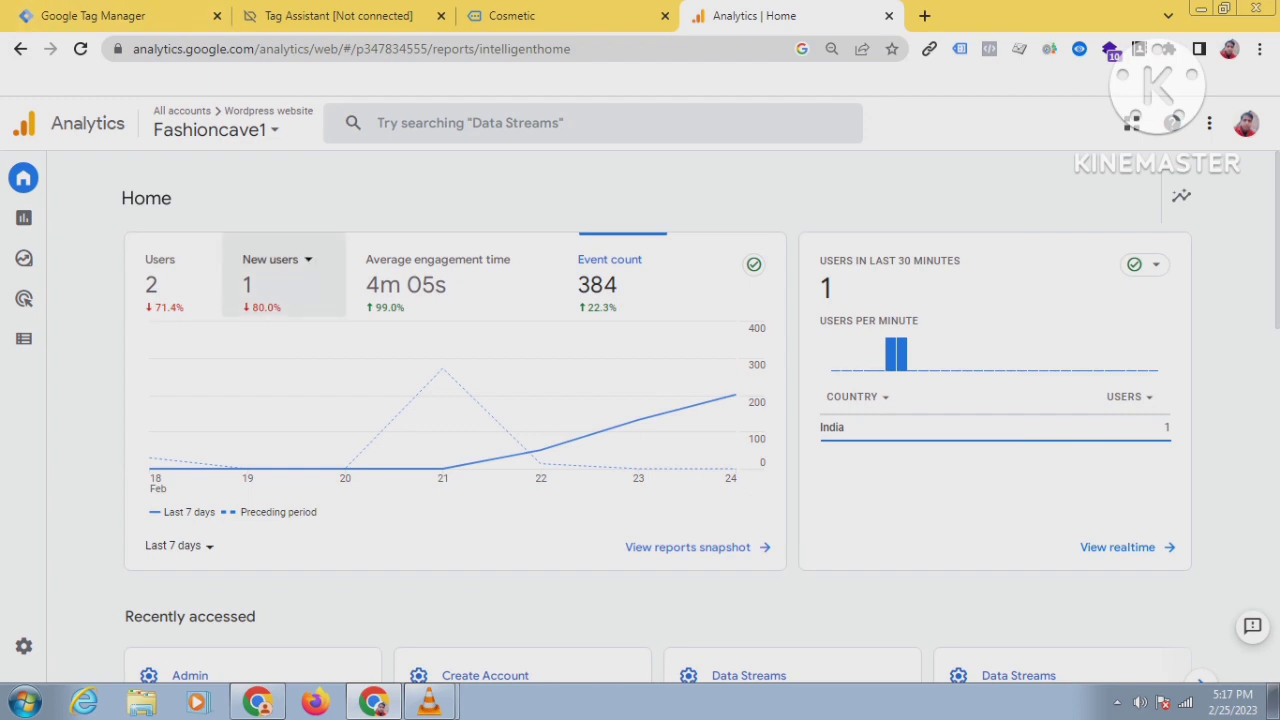
left_click(530, 15)
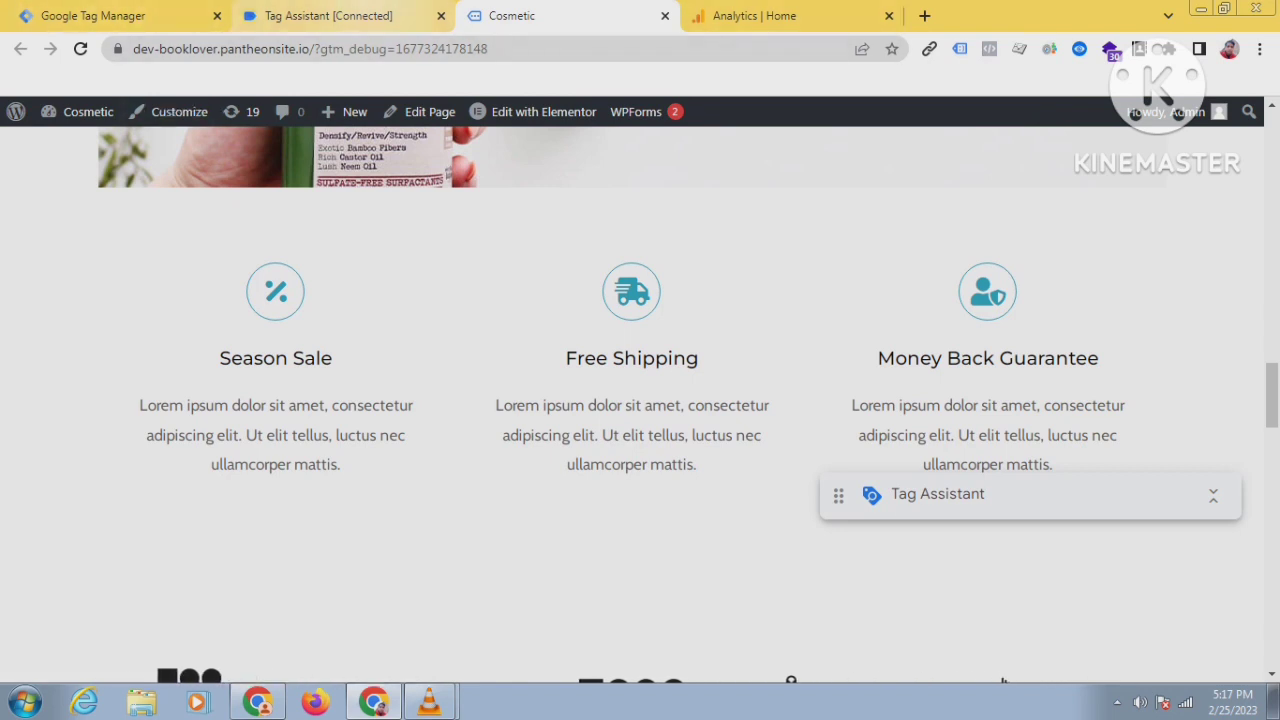
left_click(755, 15)
mouse_move(70, 258)
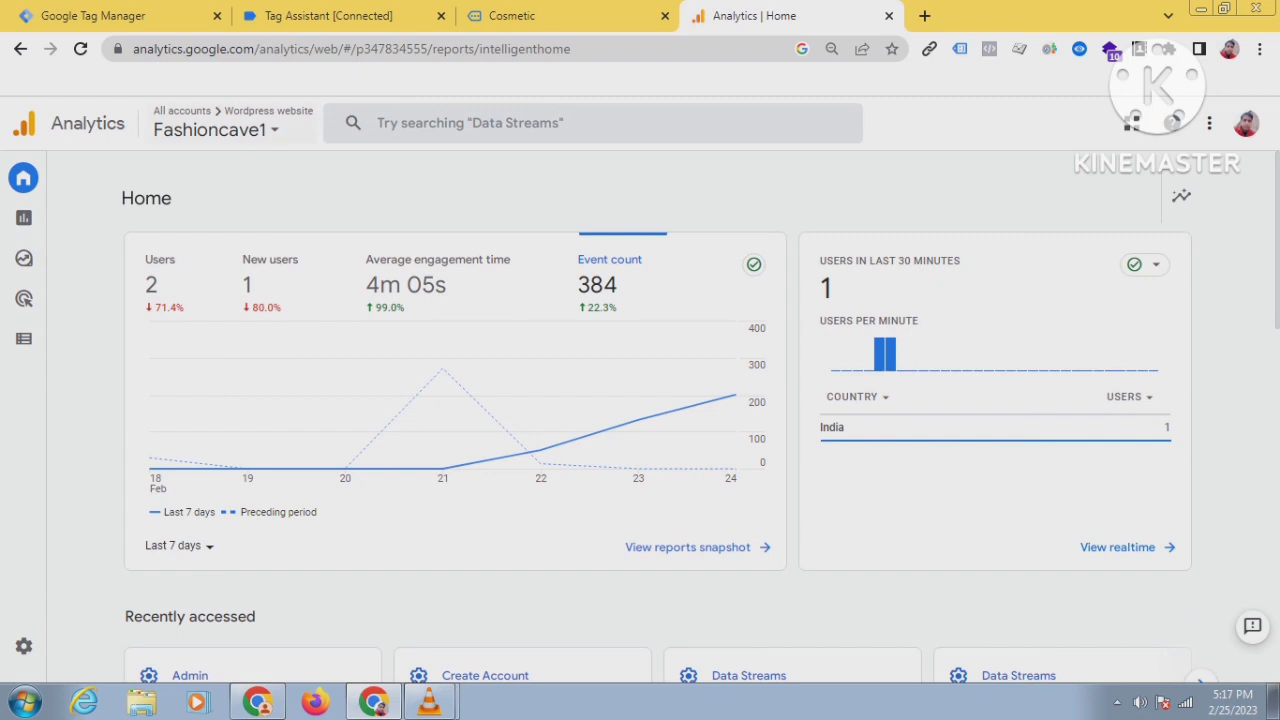
Look through the properties listed under the Wordpress website Analytics account.
left_click(216, 129)
scroll(260, 402, "down", 2)
scroll(260, 402, "up", 2)
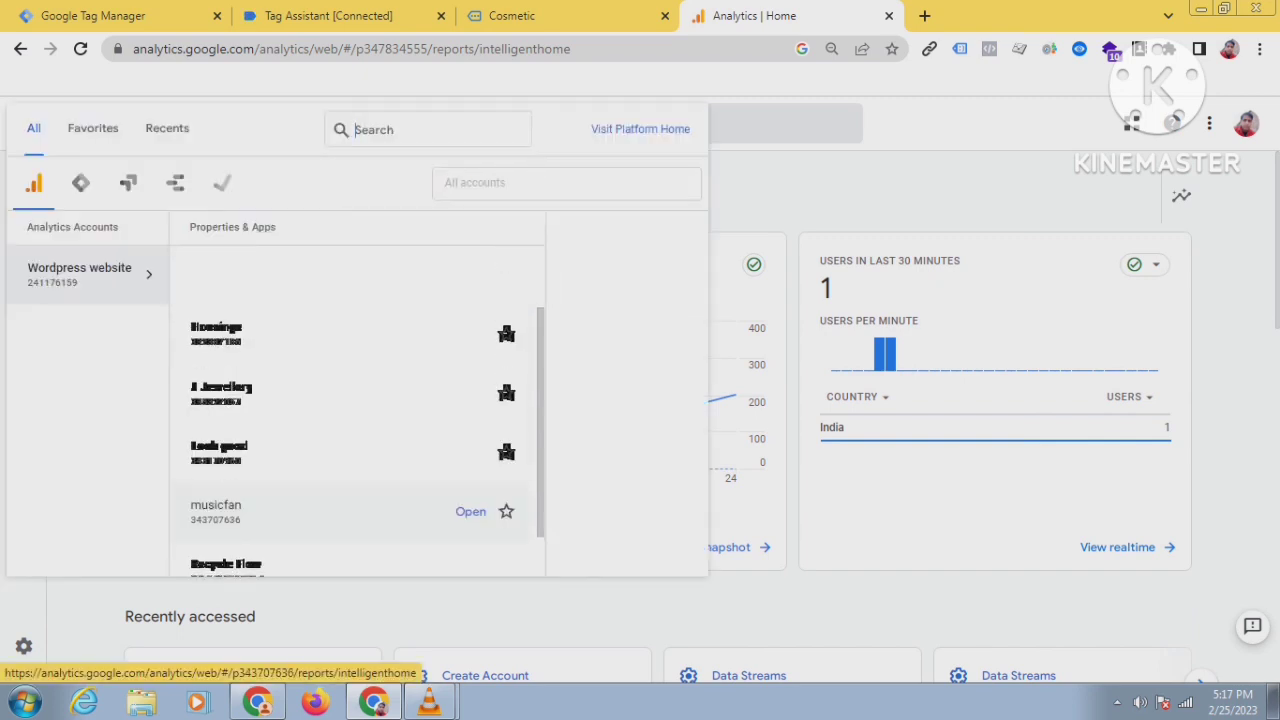
left_click(248, 275)
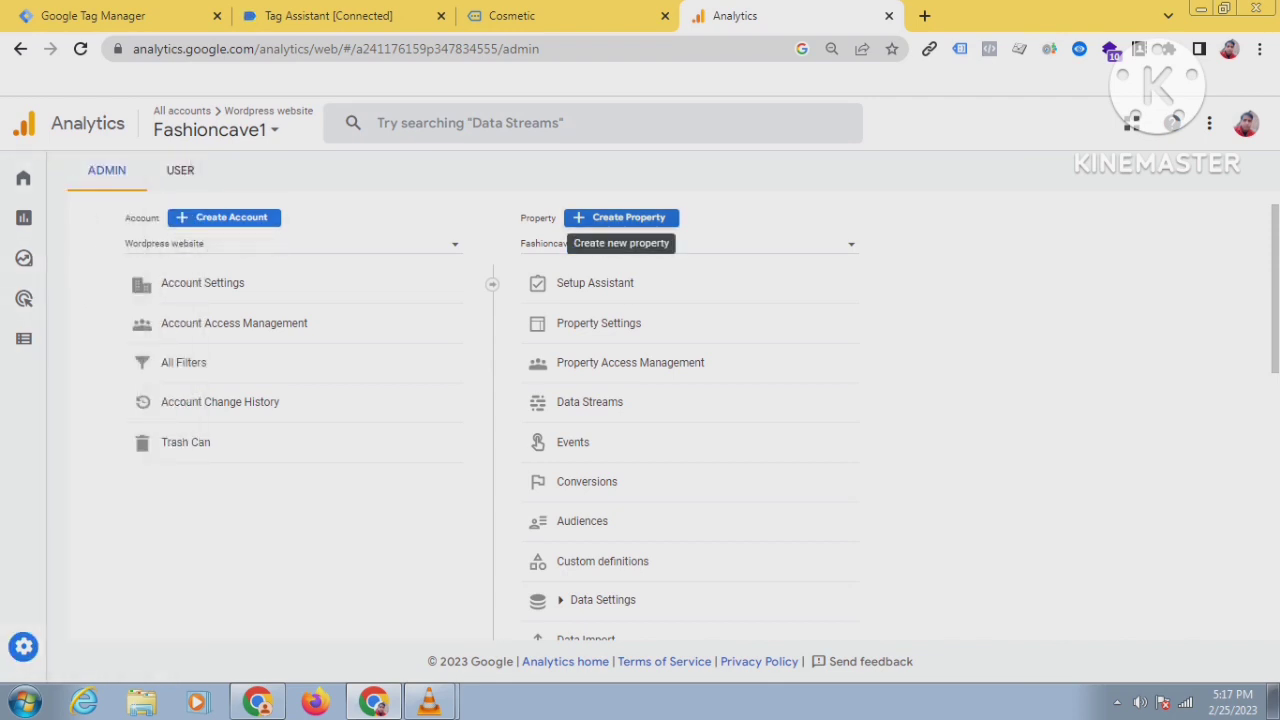
Start a new Google Analytics 4 property in the Wordpress website account and name it Cosmetic.
left_click(621, 217)
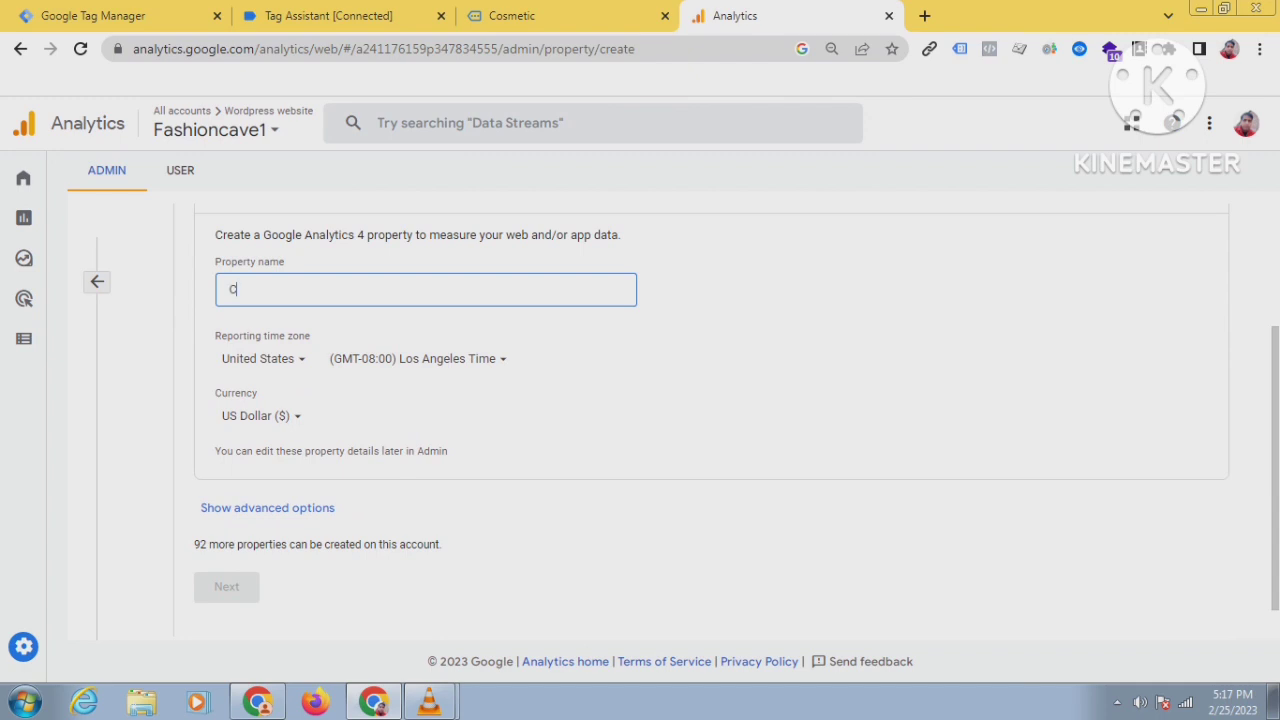
type("smeti")
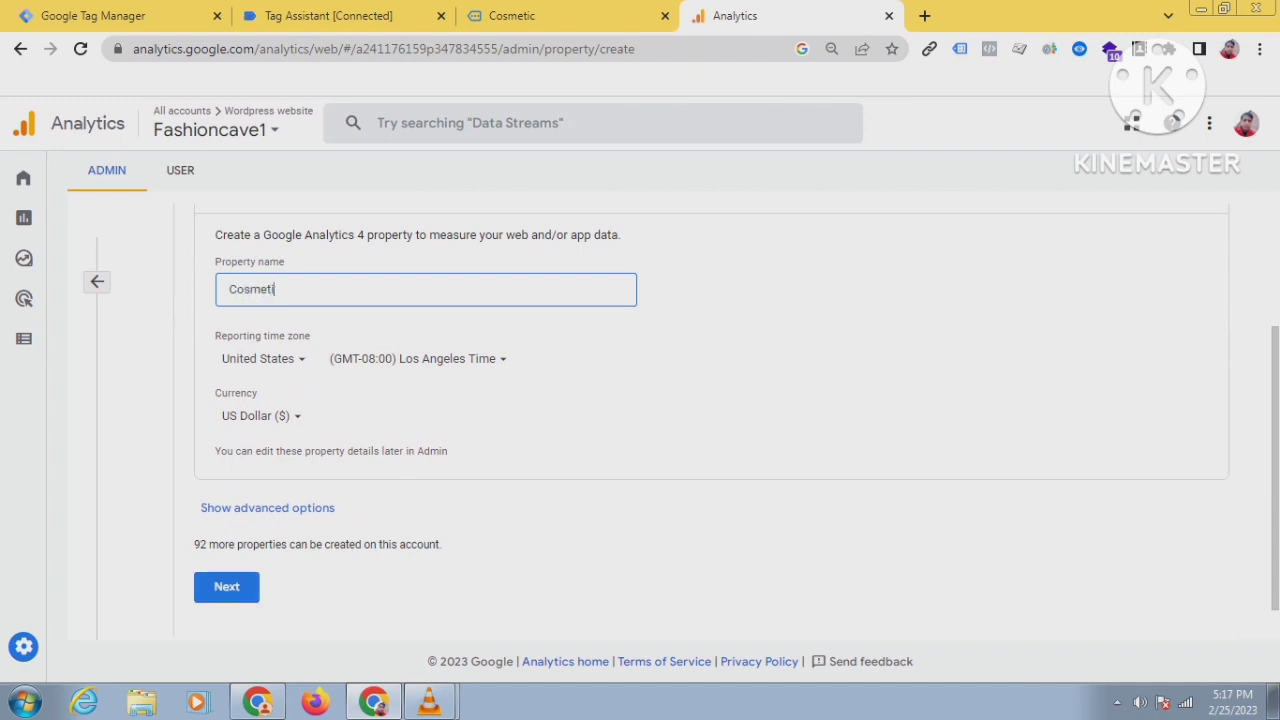
type("c")
Look over the products on the Cosmetic store page and return to the property form in Analytics.
left_click(340, 15)
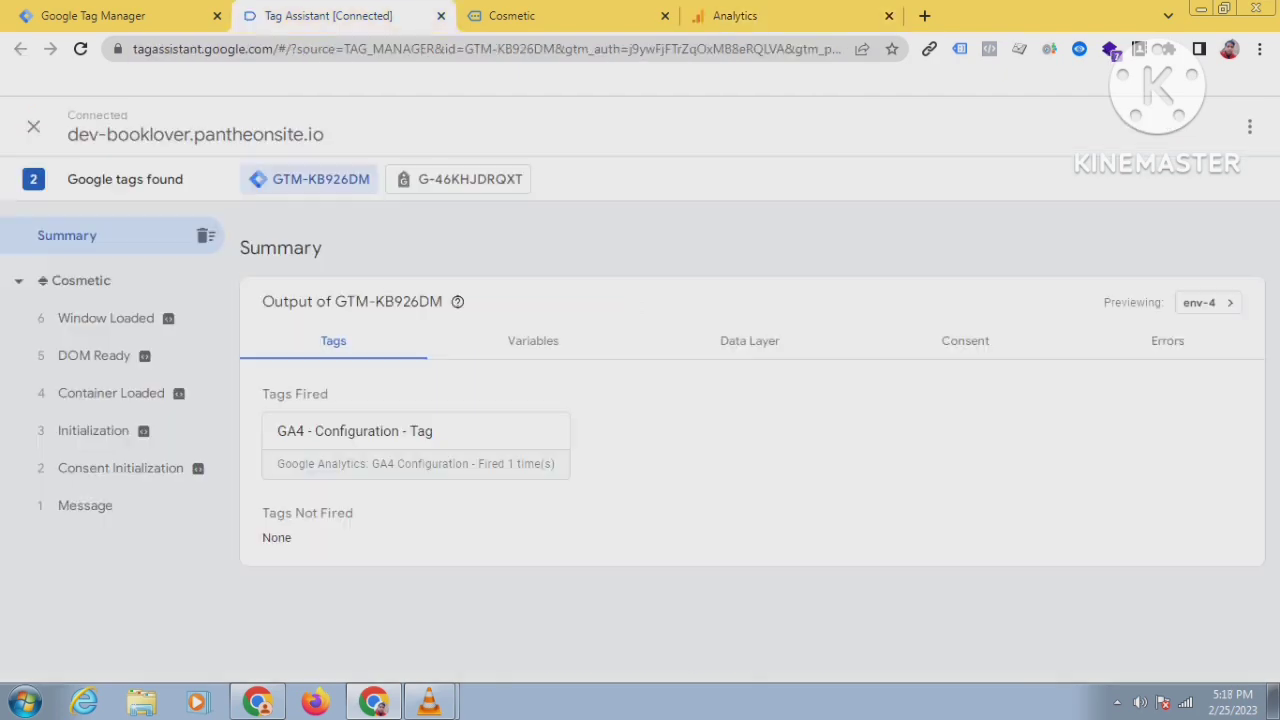
left_click(541, 14)
scroll(640, 390, "up", 4)
scroll(496, 555, "up", 10)
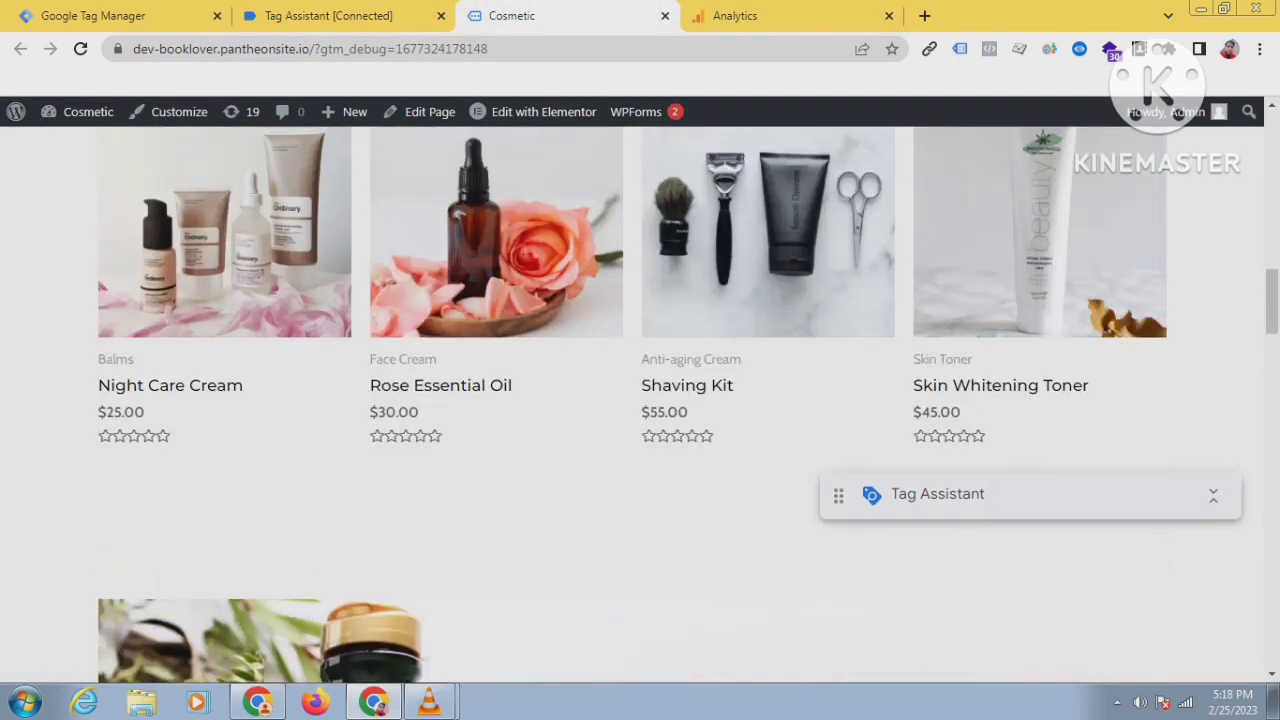
scroll(496, 555, "down", 5)
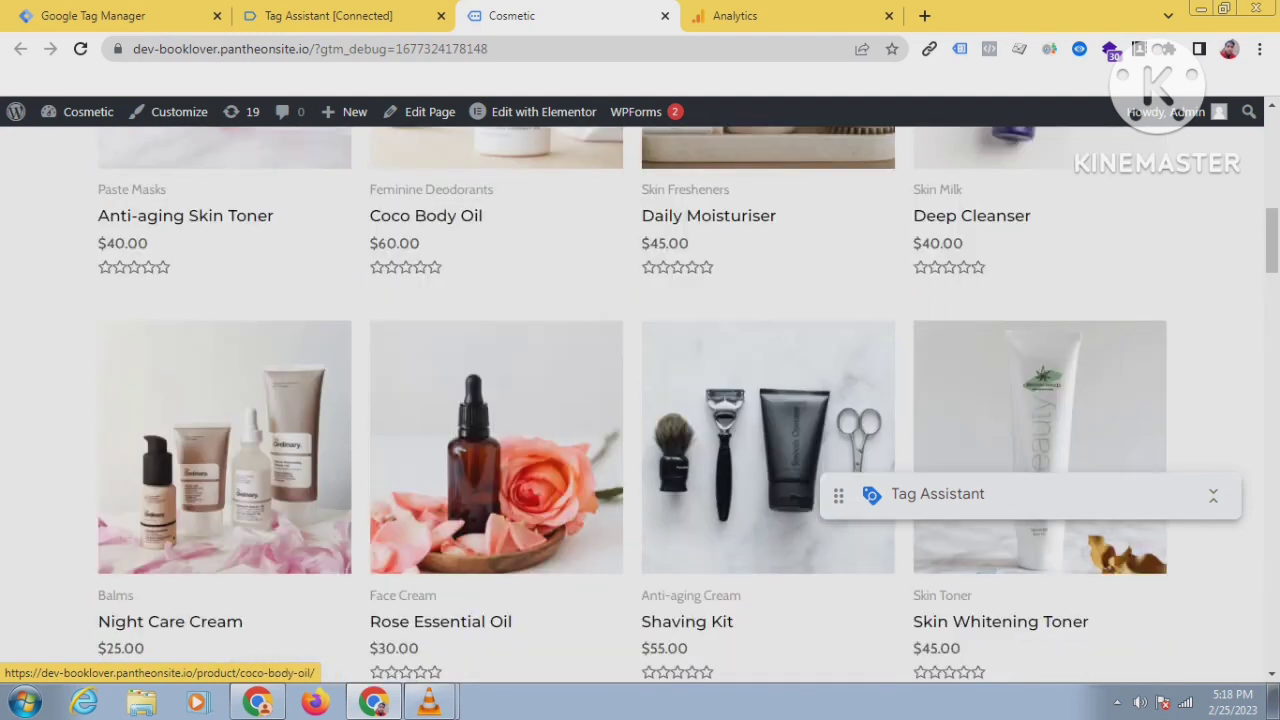
scroll(496, 555, "up", 4)
left_click(735, 16)
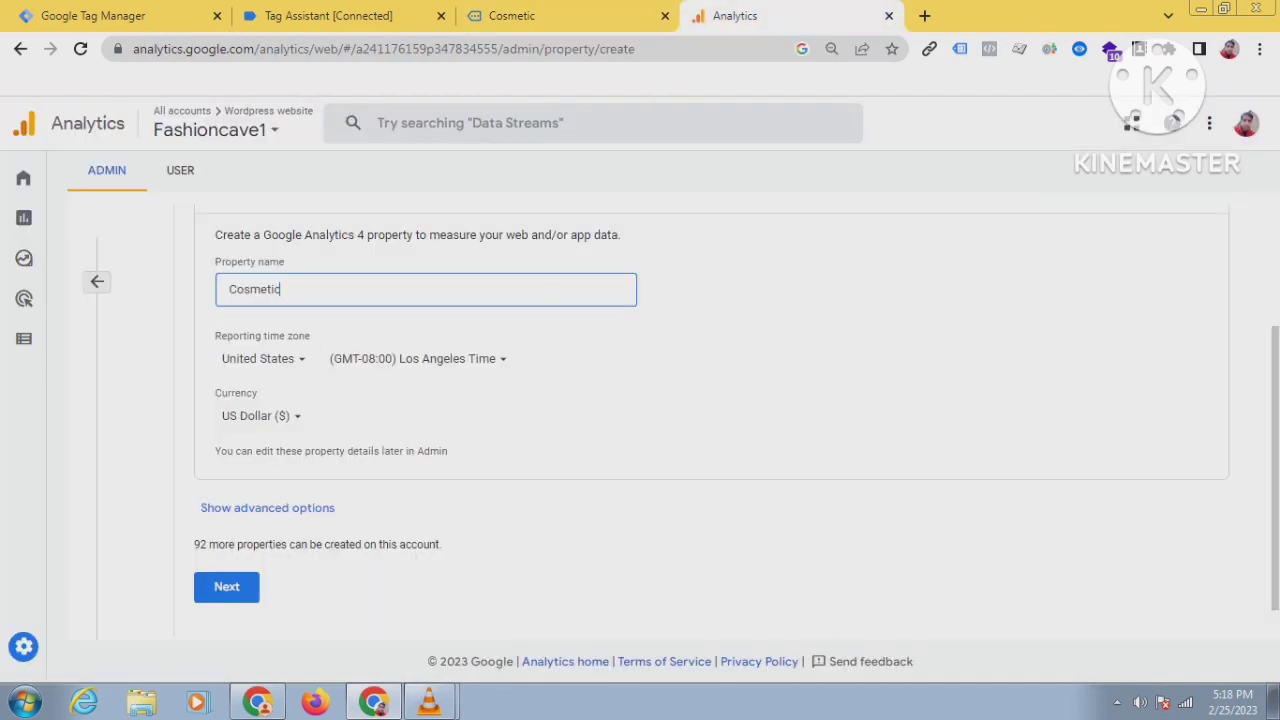
Set the new property's reporting time zone to India.
scroll(640, 420, "down", 1)
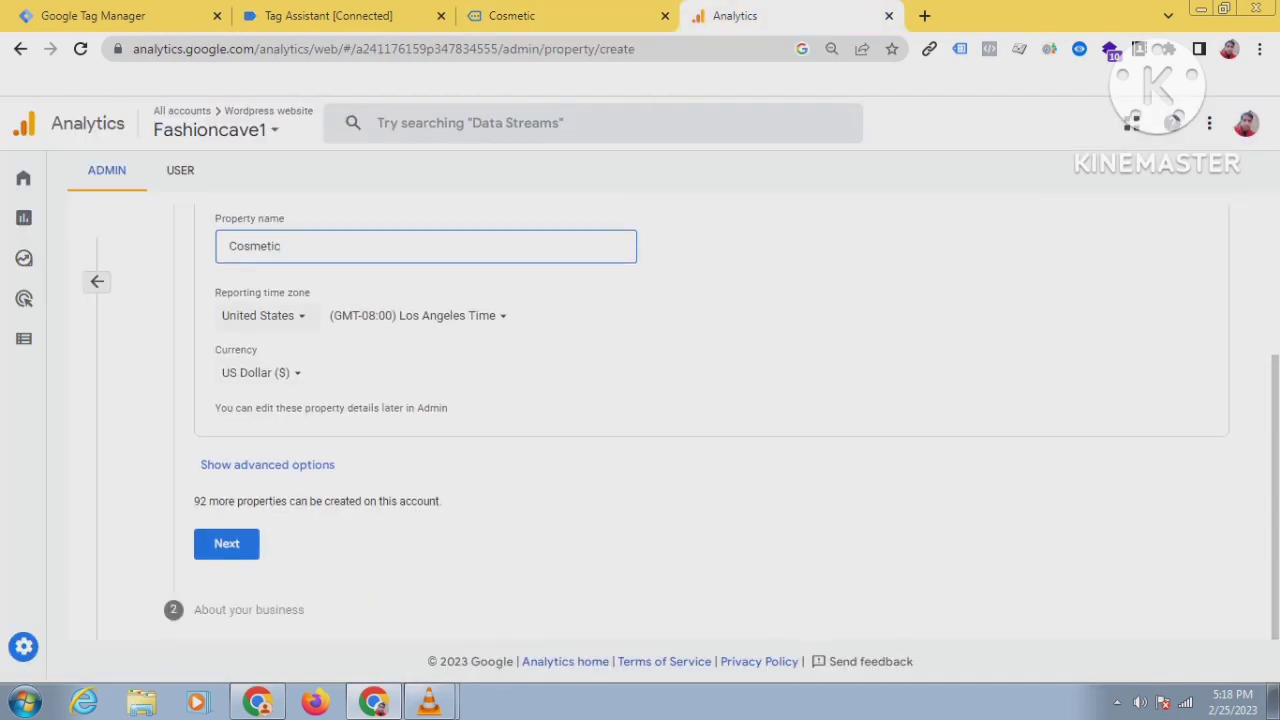
left_click(264, 316)
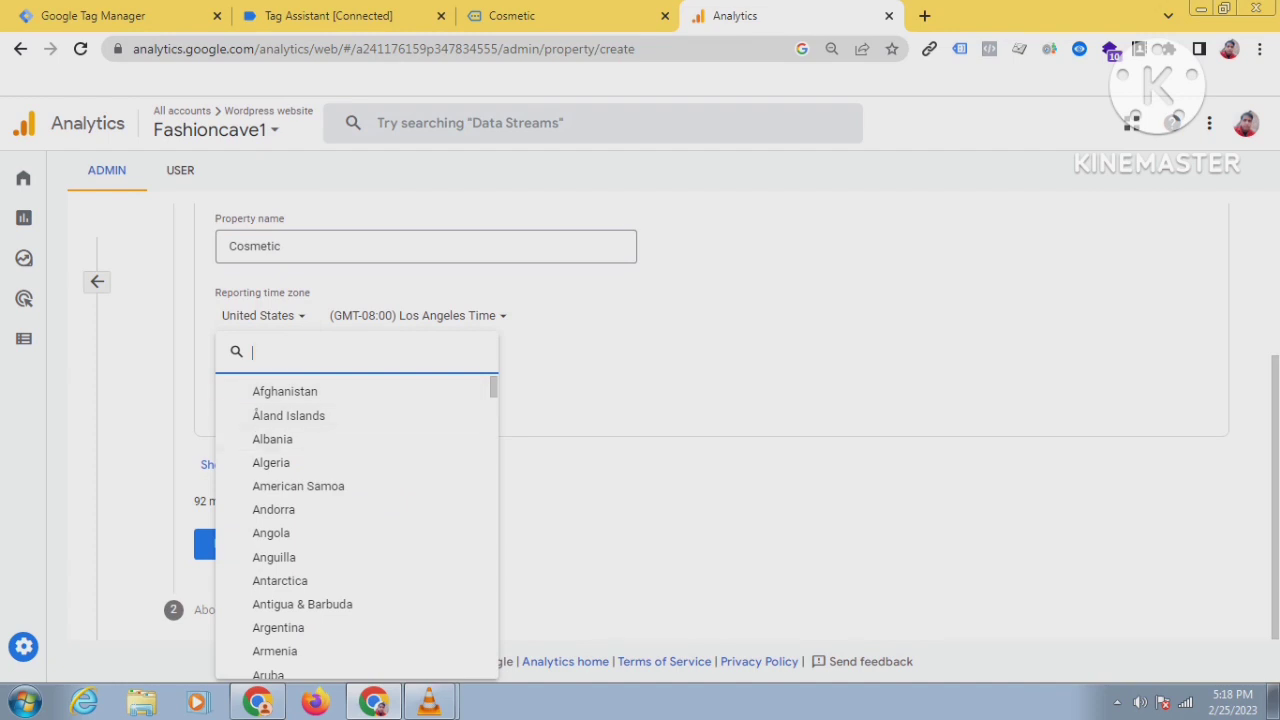
key("Escape")
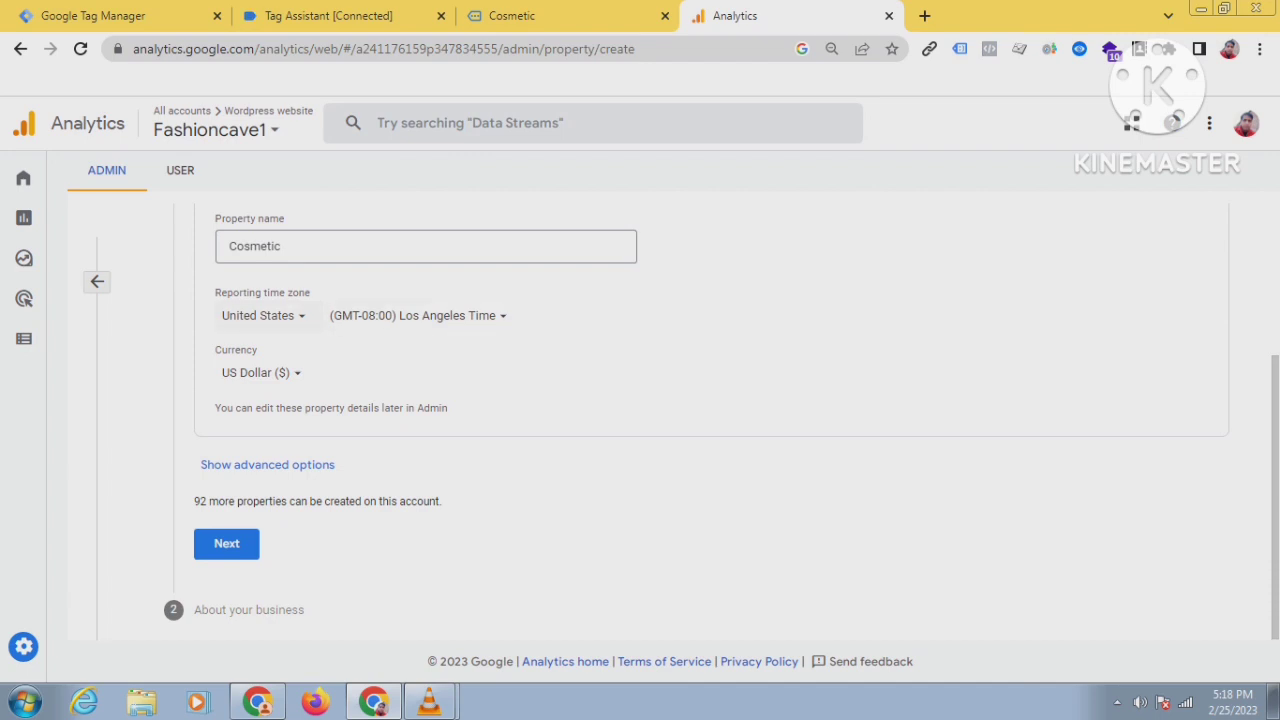
left_click(262, 315)
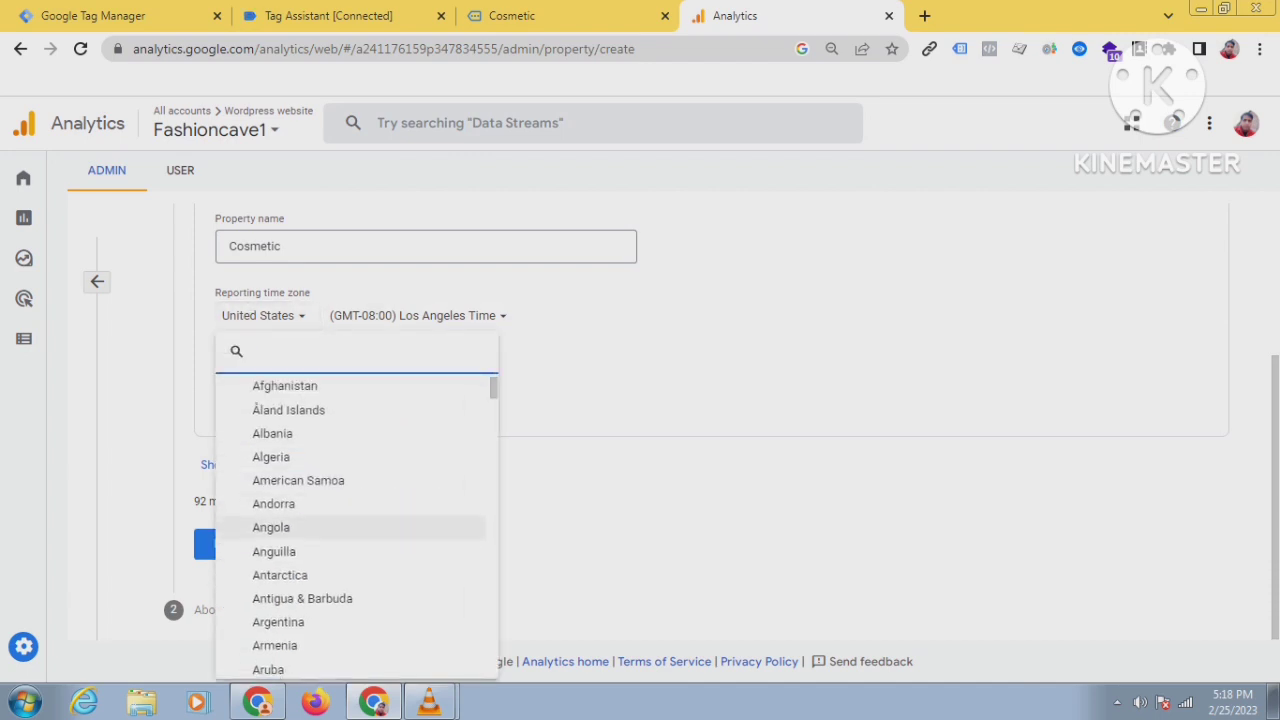
scroll(350, 527, "down", 8)
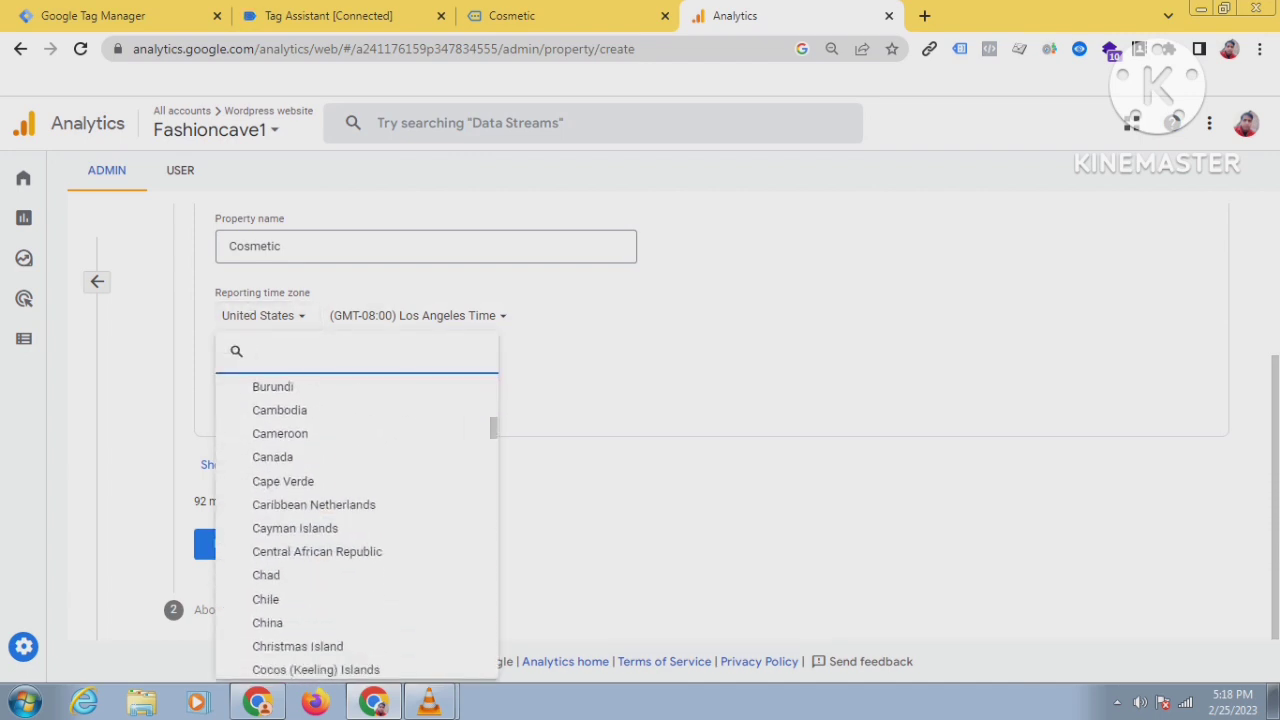
scroll(350, 527, "down", 8)
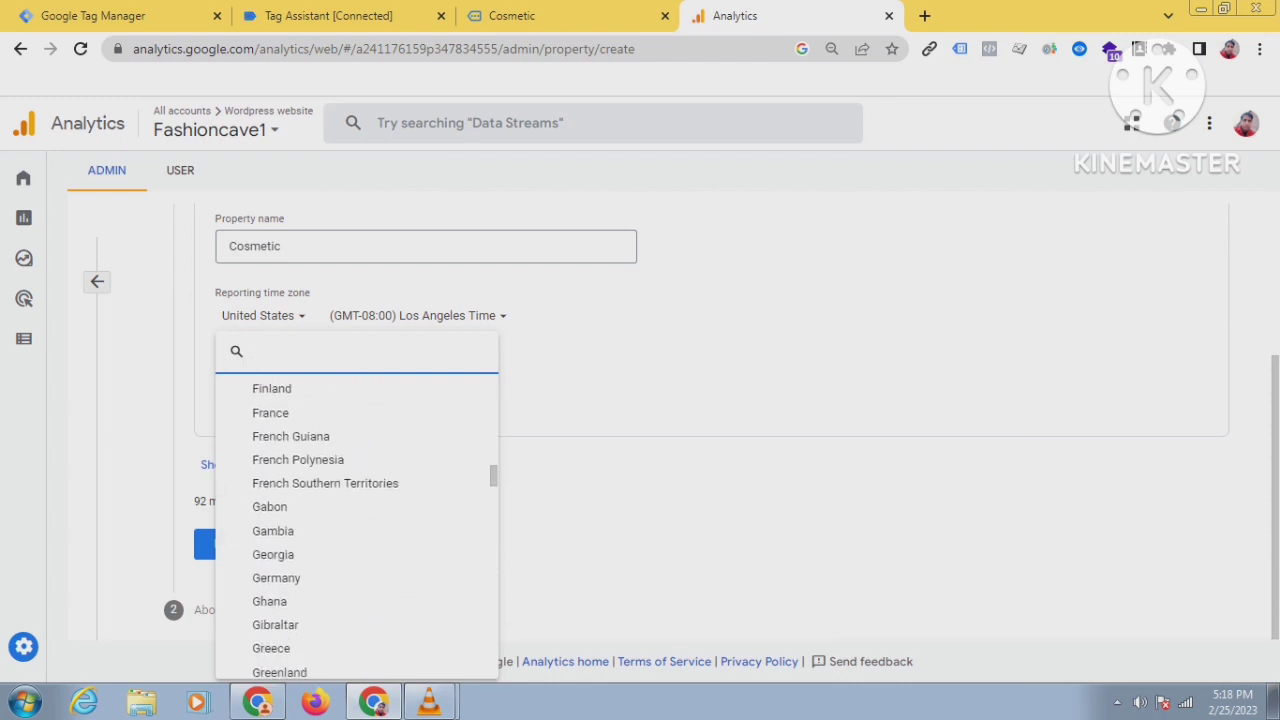
scroll(350, 574, "down", 5)
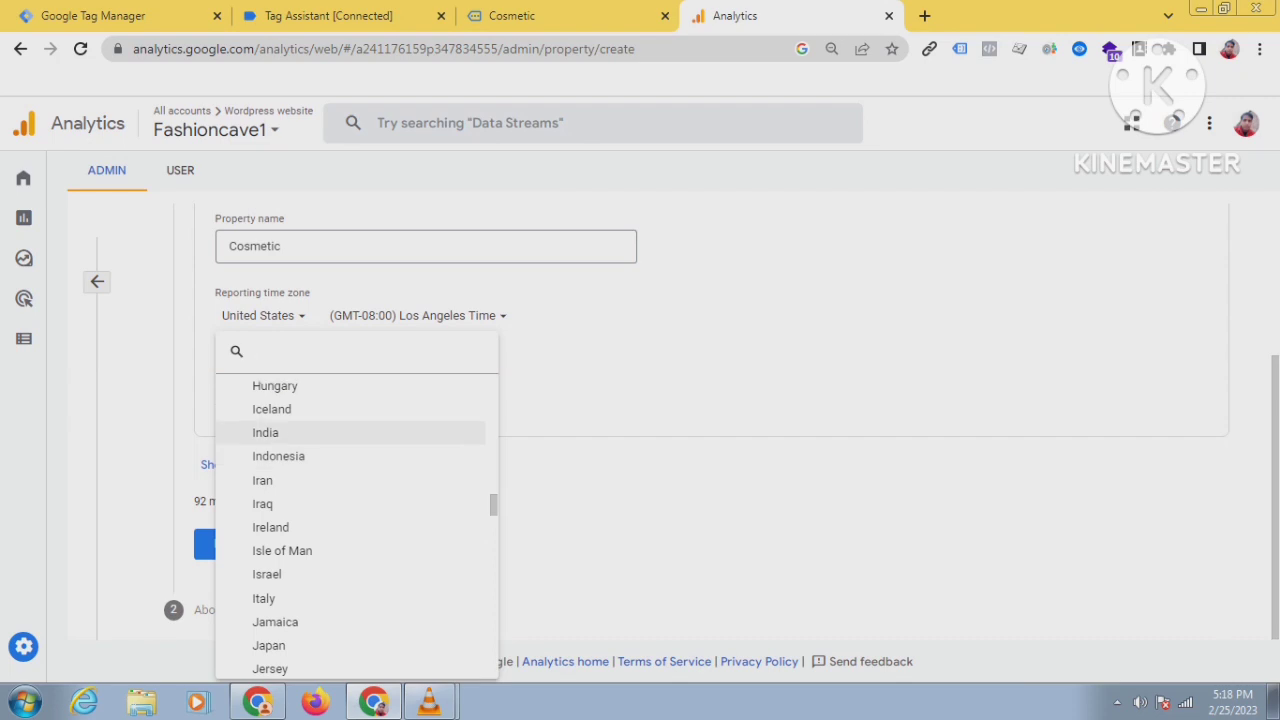
left_click(265, 432)
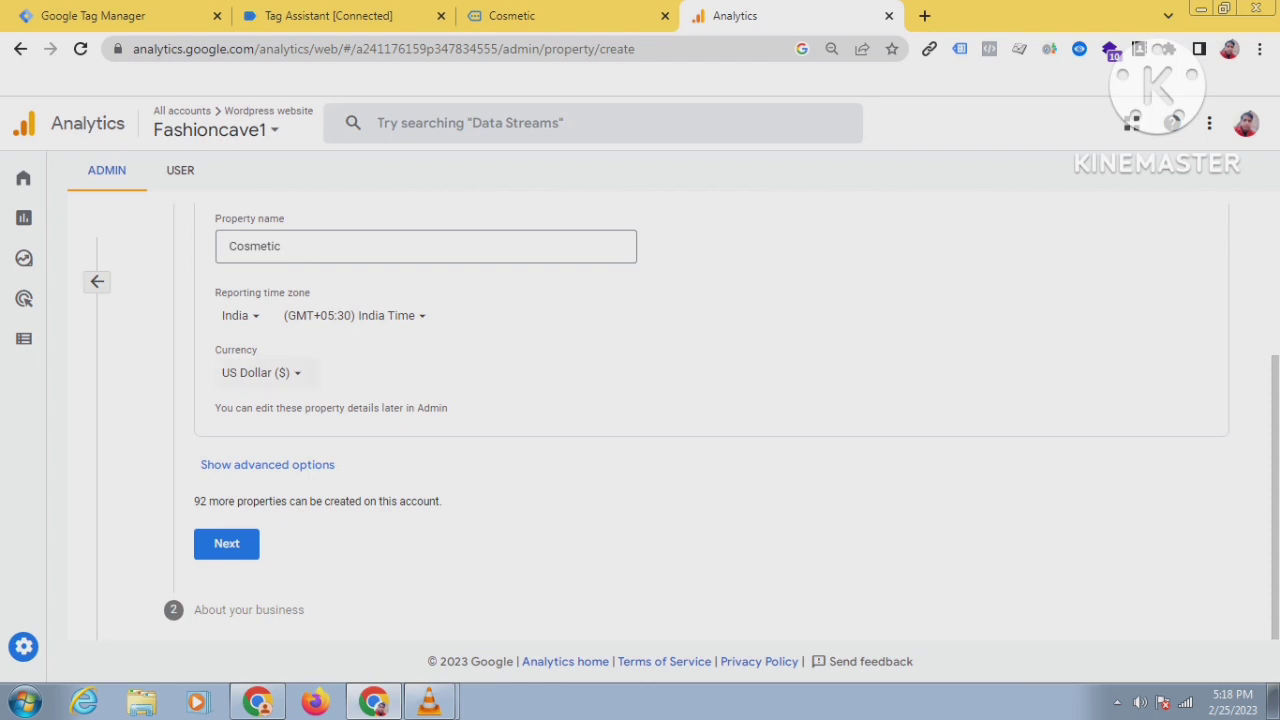
Set the new property's currency to Indian Rupee (₹).
left_click(258, 372)
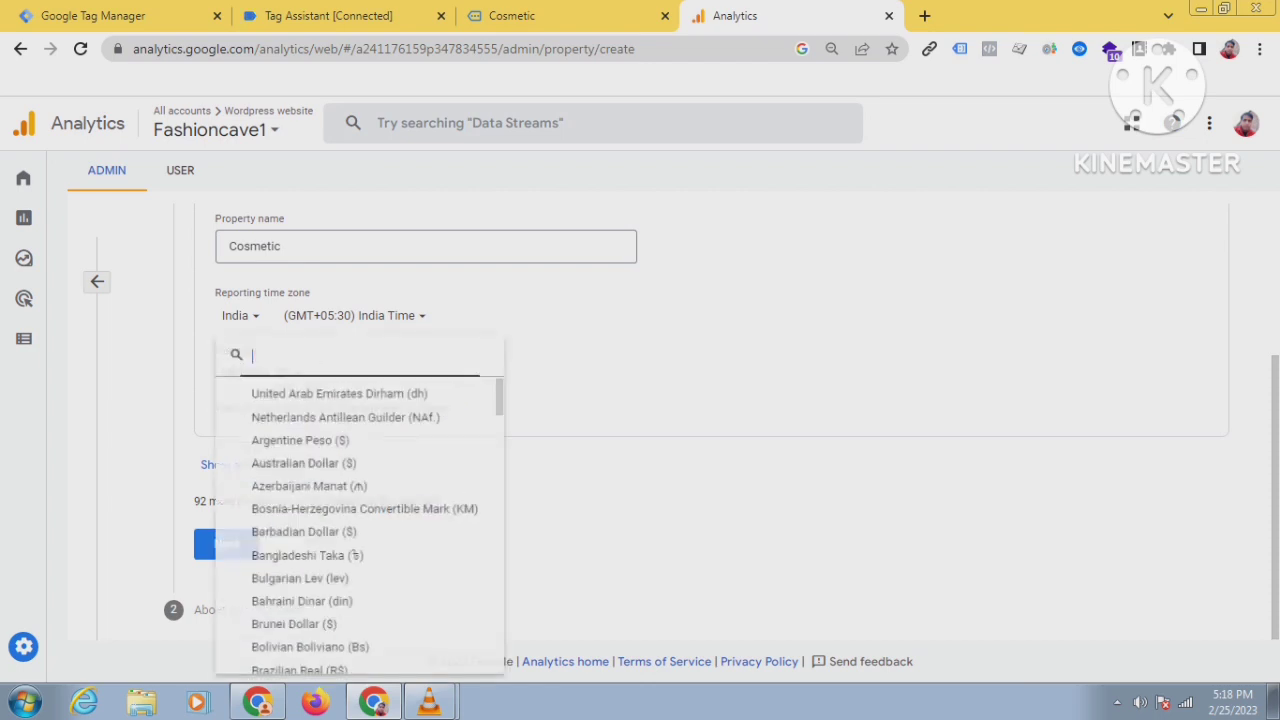
key("Escape")
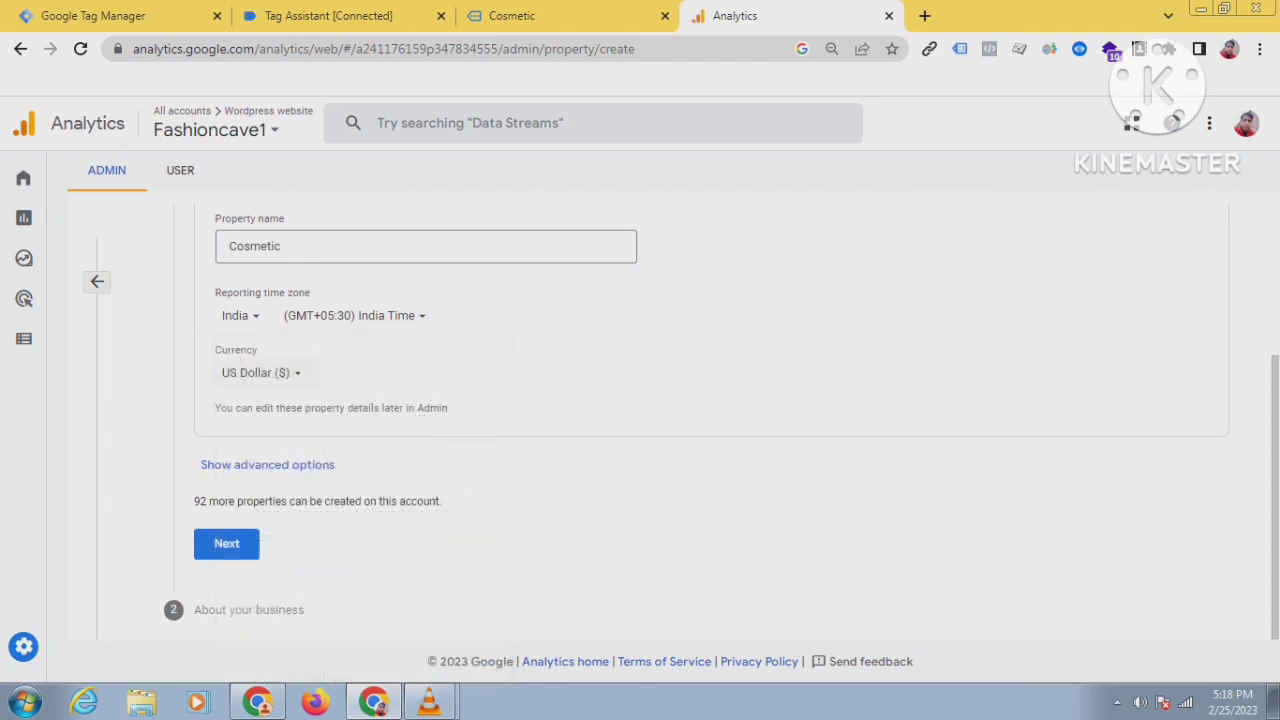
left_click(258, 372)
scroll(350, 505, "down", 5)
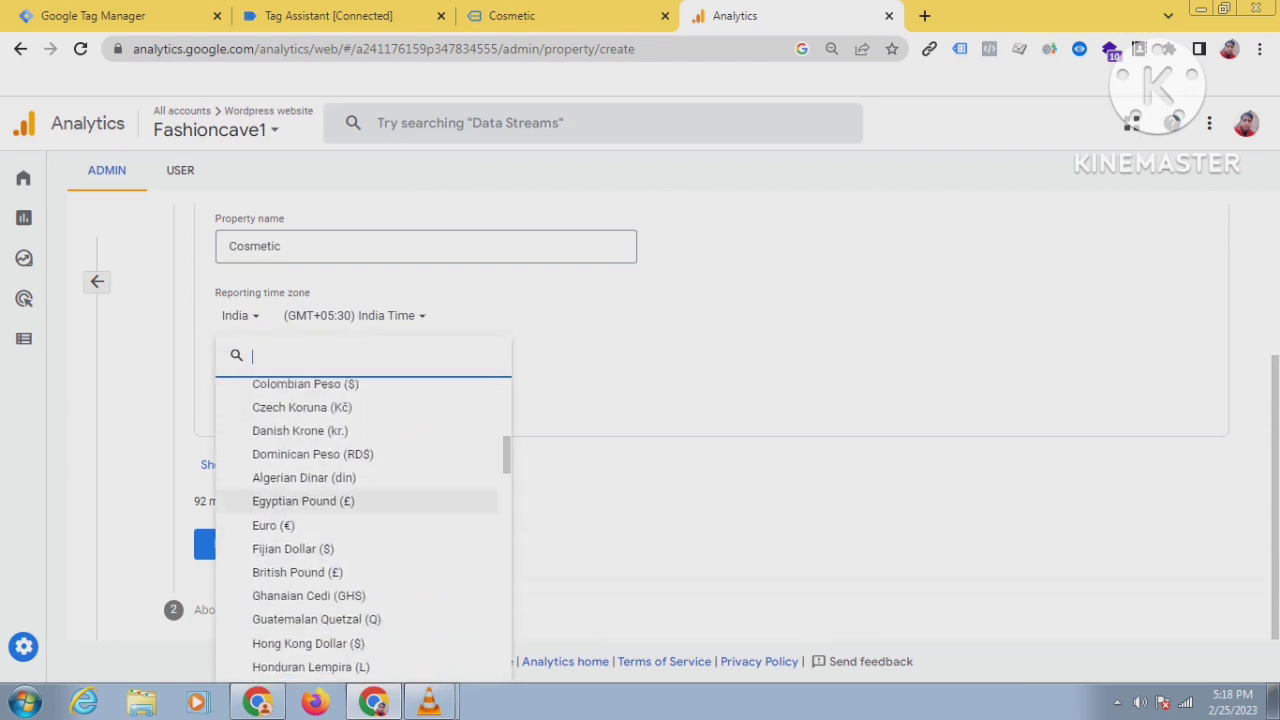
scroll(360, 520, "down", 1)
scroll(360, 515, "up", 5)
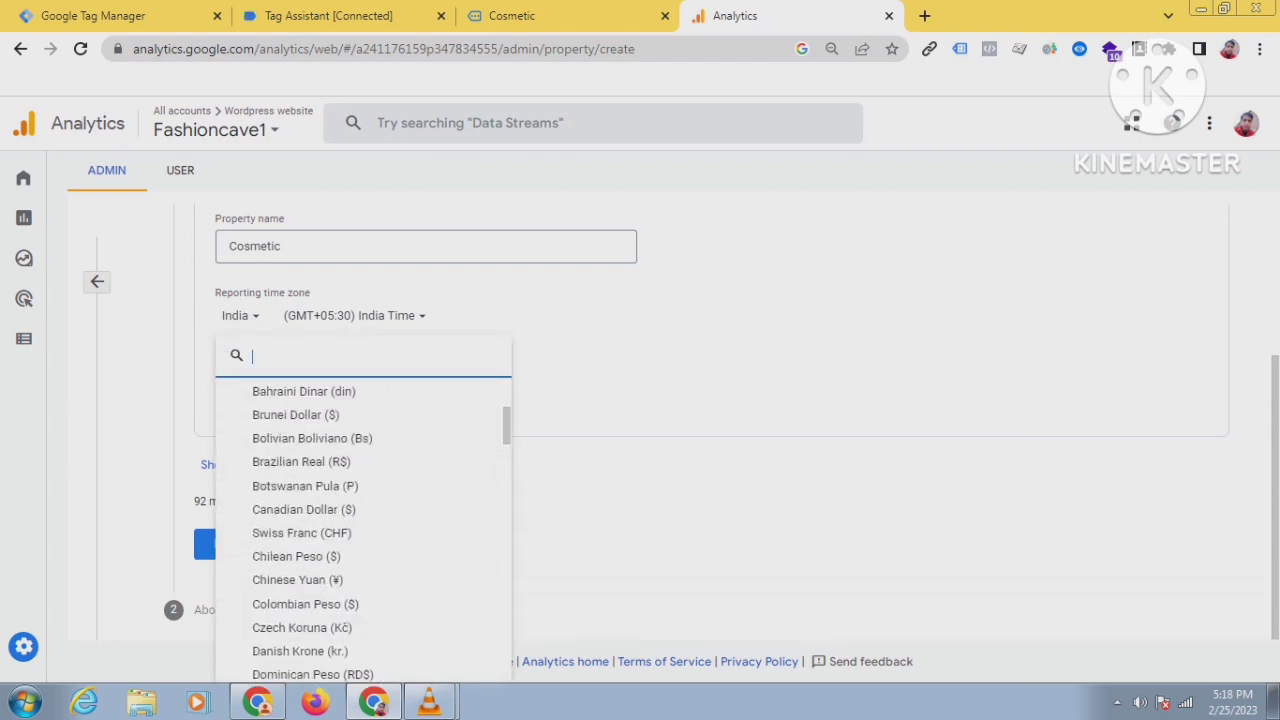
scroll(360, 515, "down", 10)
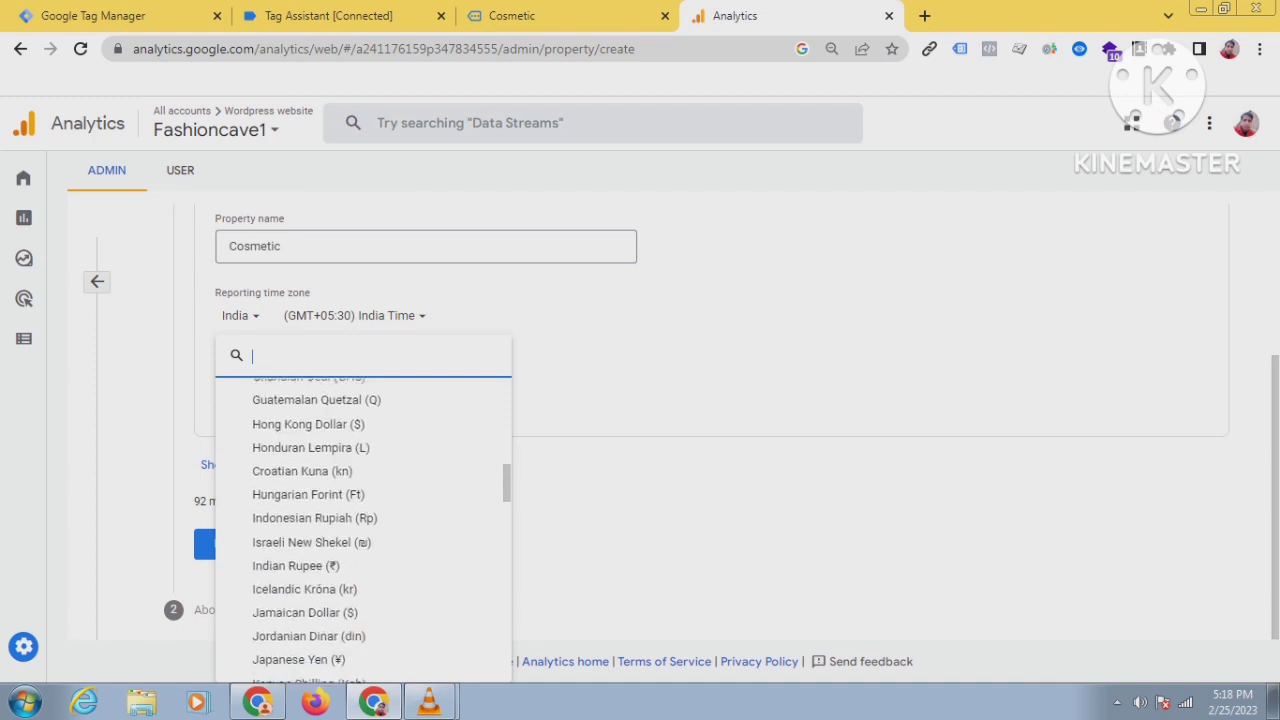
scroll(360, 530, "down", 9)
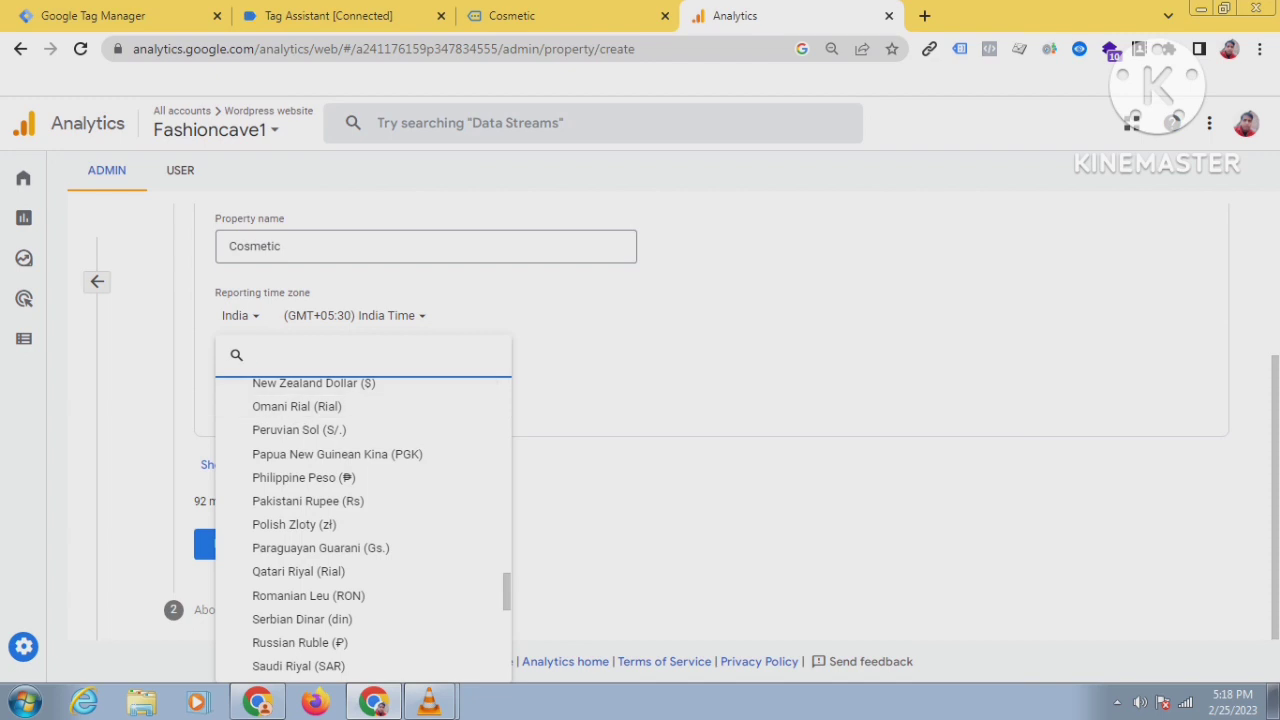
type("ind")
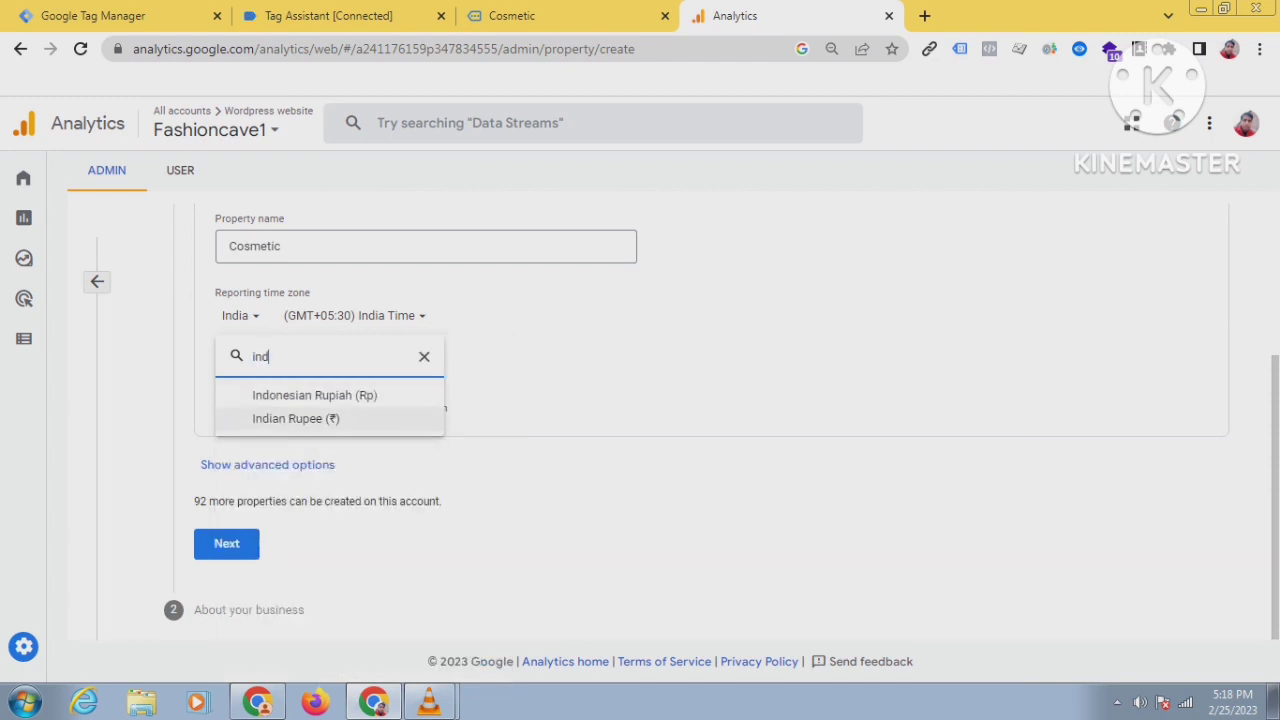
left_click(295, 418)
Review the property details, continue to the business information, and look over its questions.
scroll(640, 420, "up", 3)
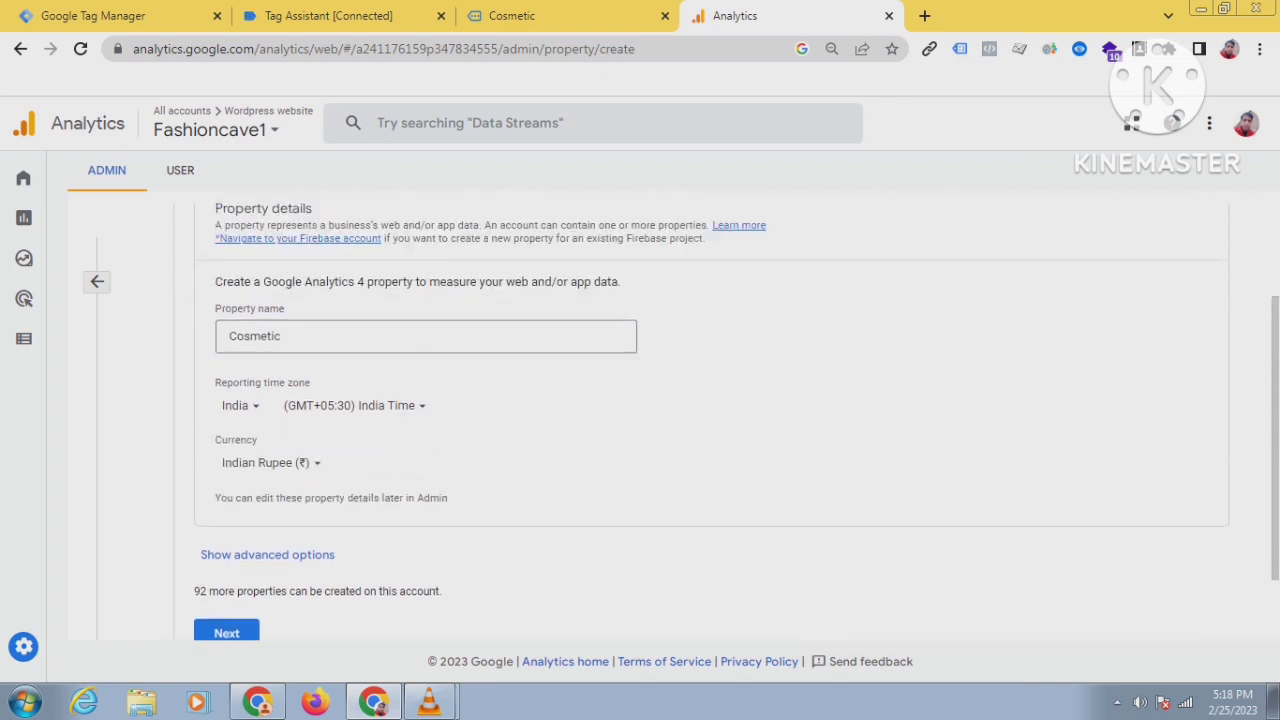
scroll(640, 420, "down", 3)
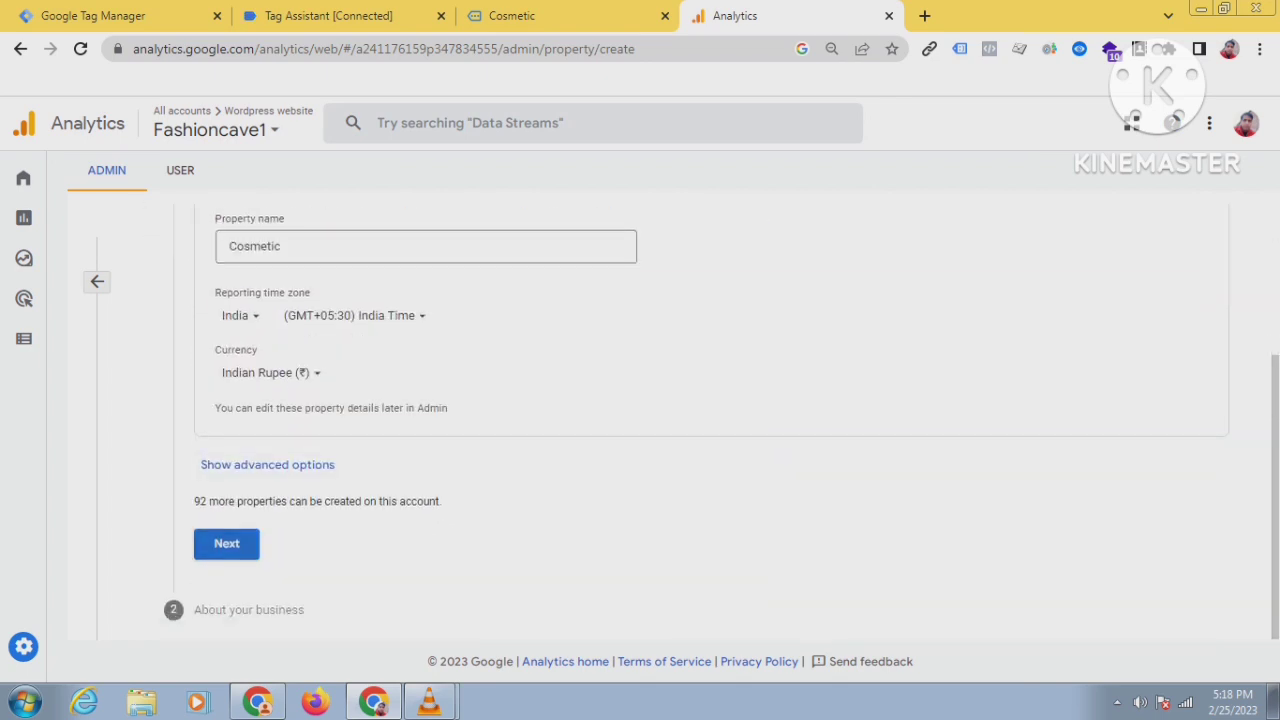
left_click(226, 543)
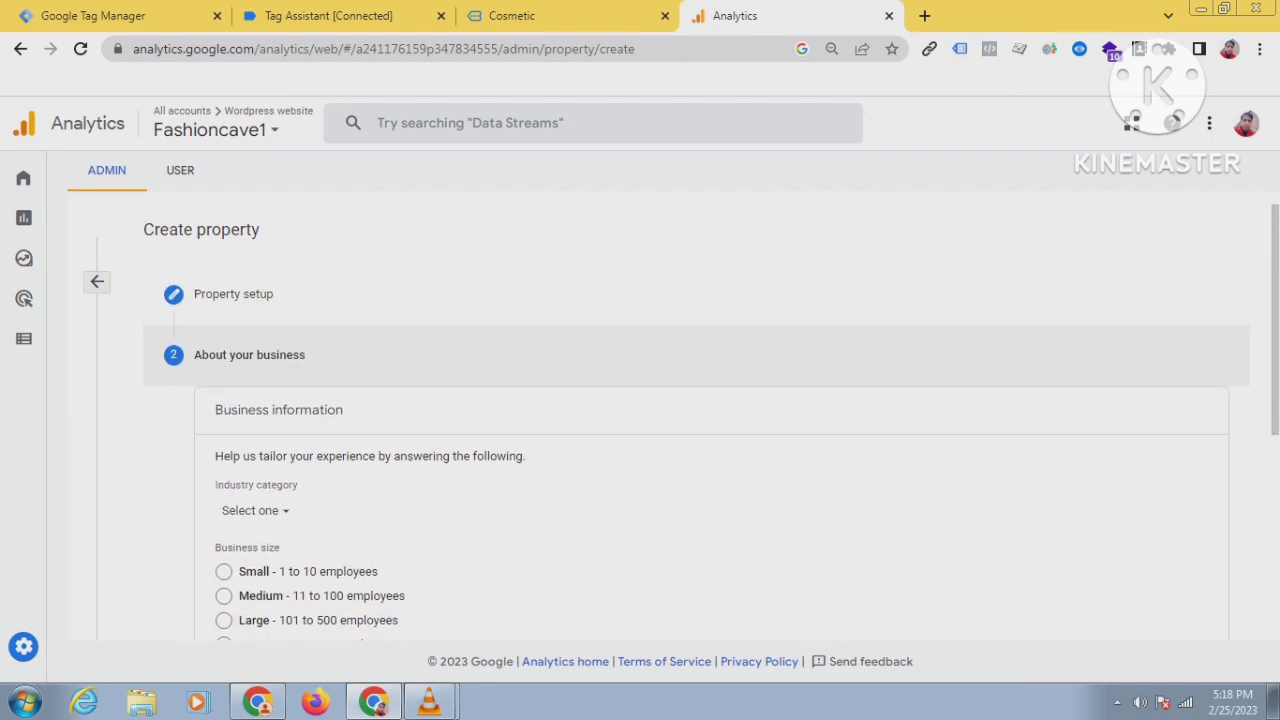
scroll(640, 420, "down", 2)
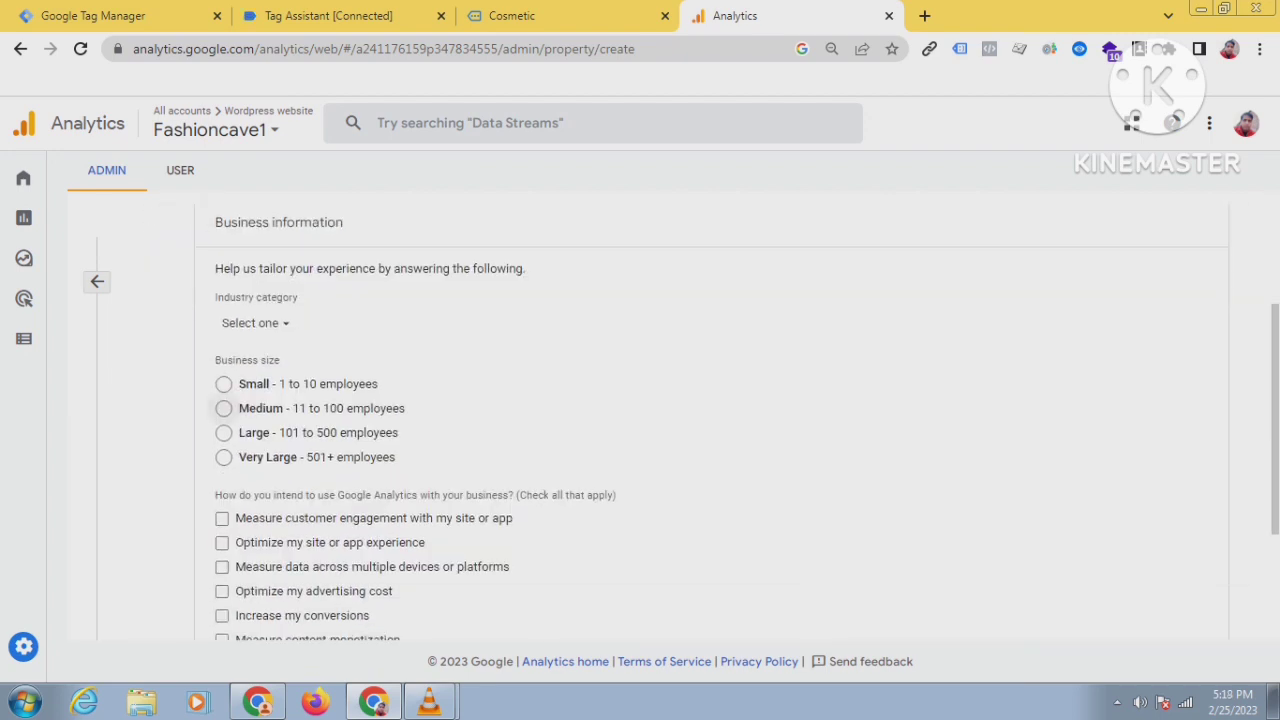
scroll(640, 420, "down", 2)
scroll(640, 420, "up", 3)
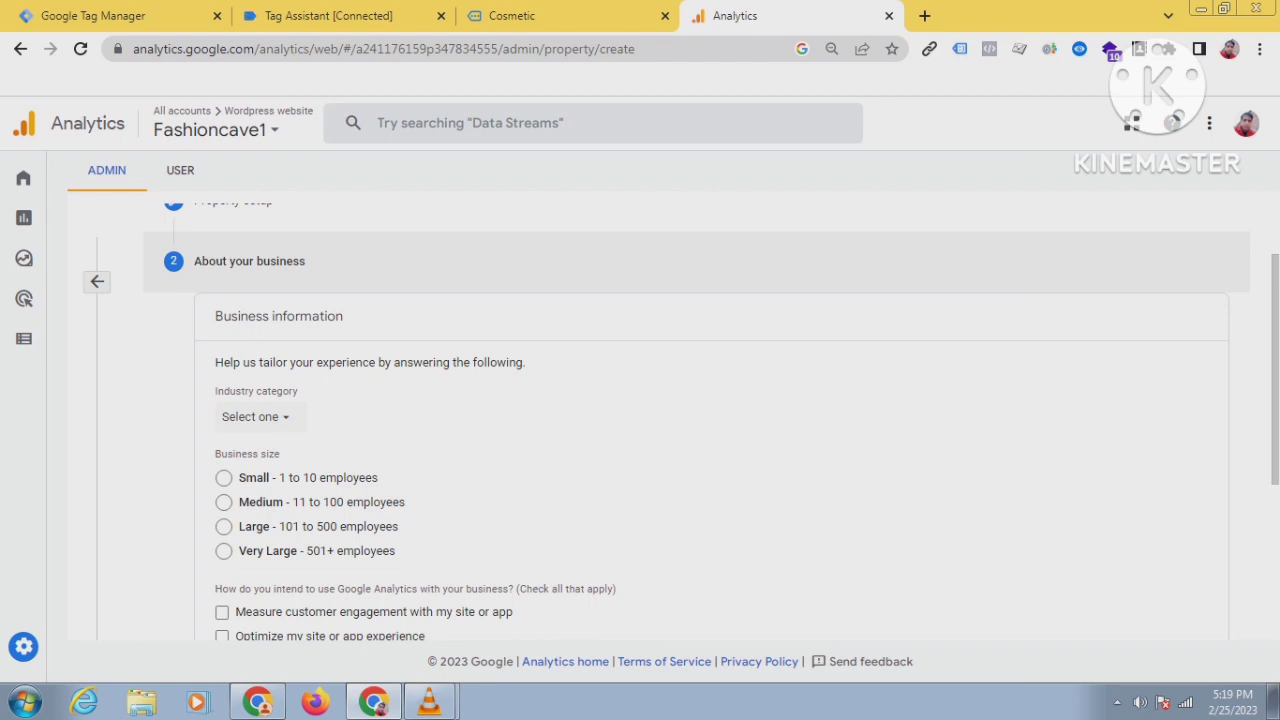
Look through the industry category options in the business information.
left_click(257, 417)
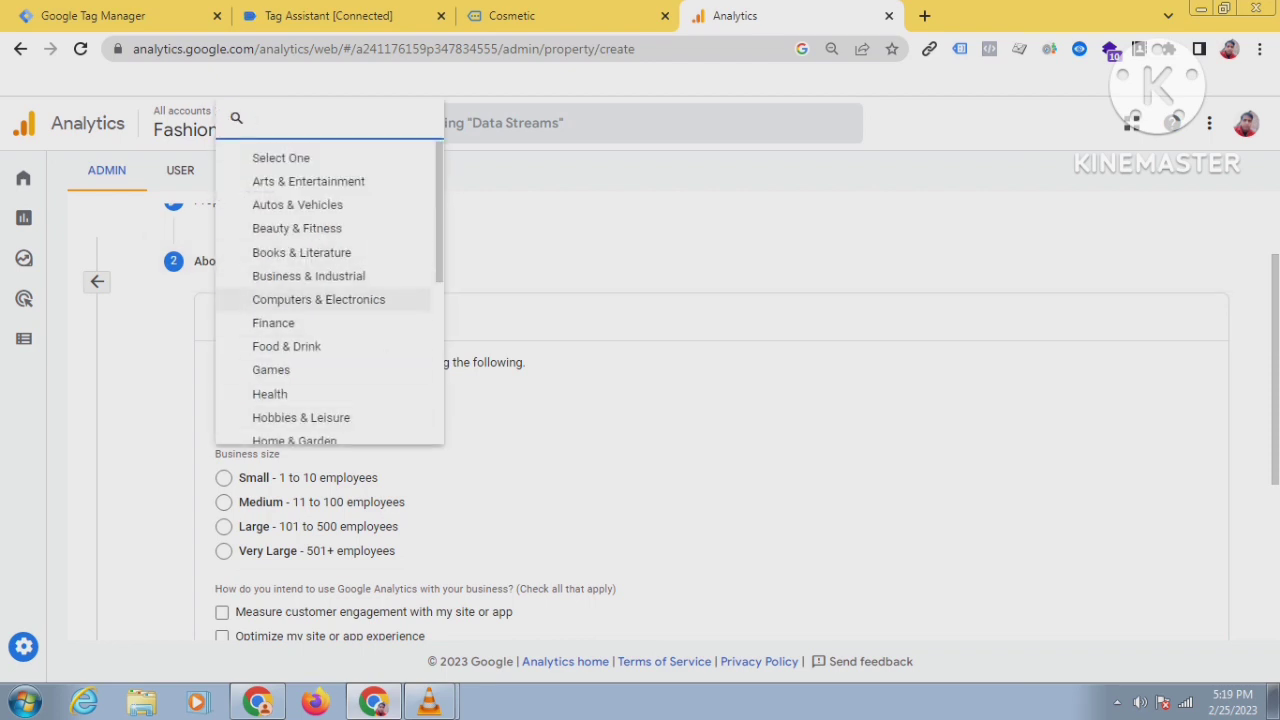
scroll(300, 276, "down", 3)
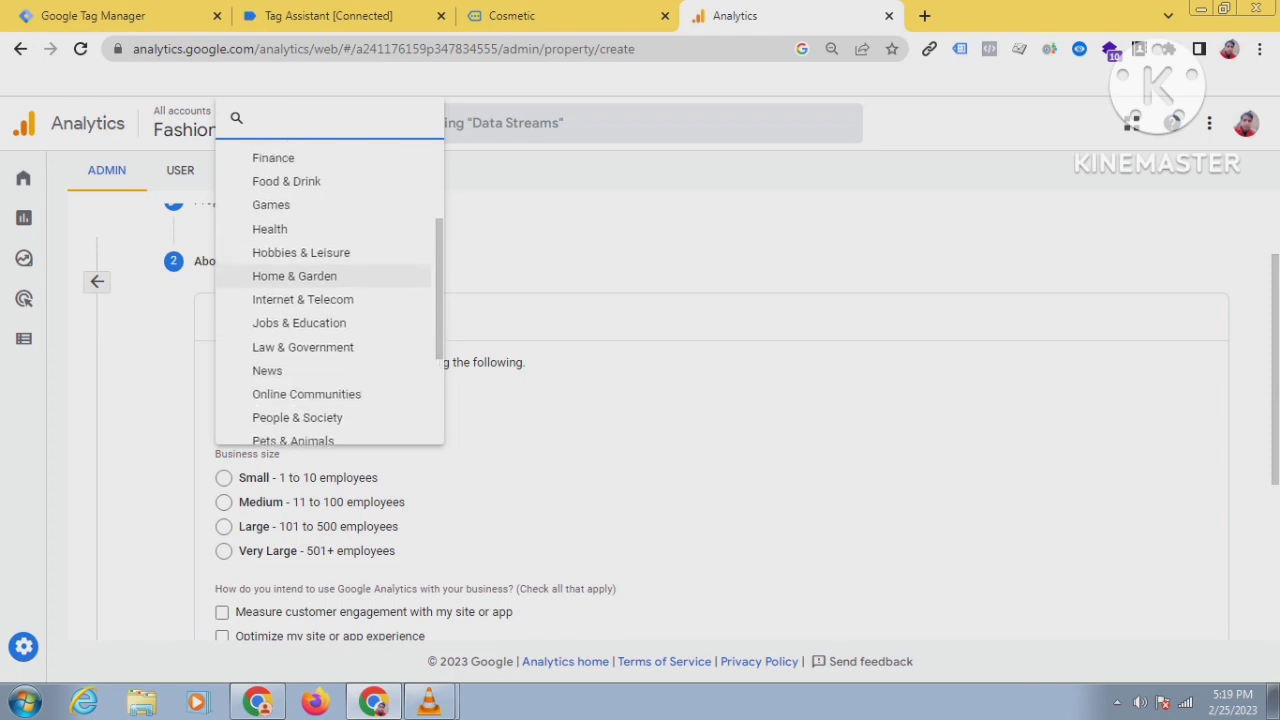
scroll(300, 371, "up", 3)
left_click(560, 400)
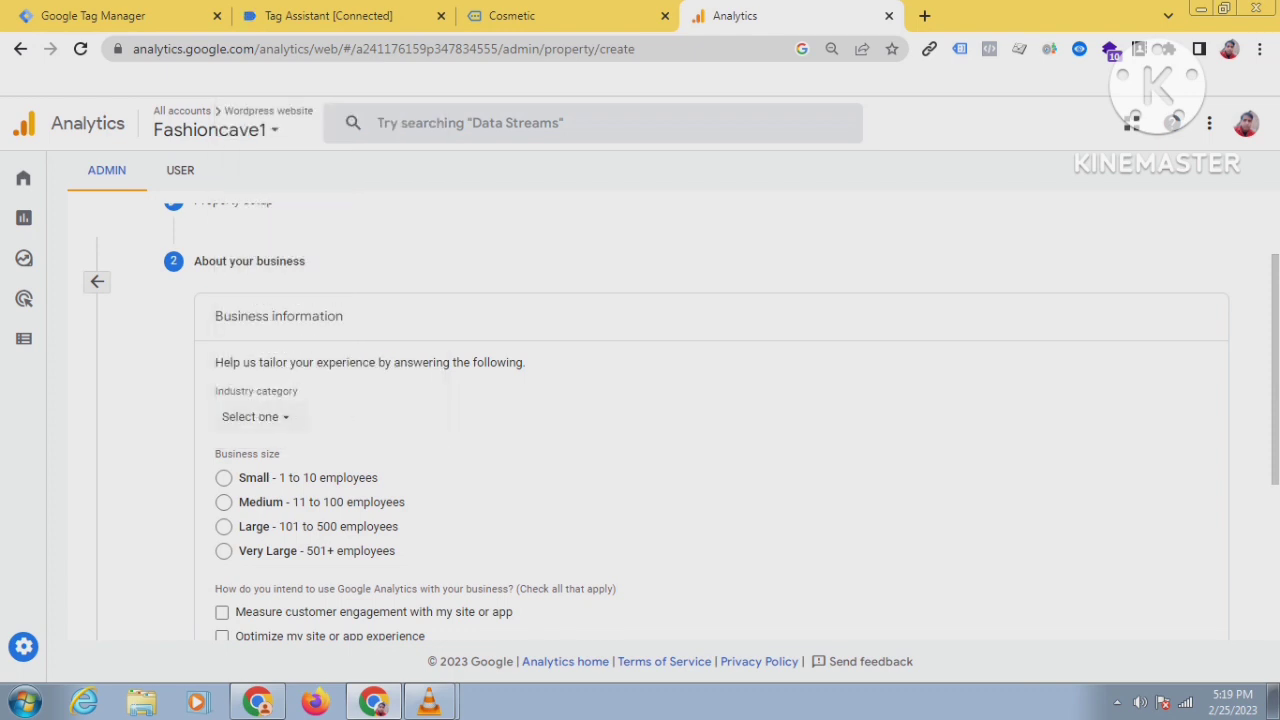
left_click(257, 417)
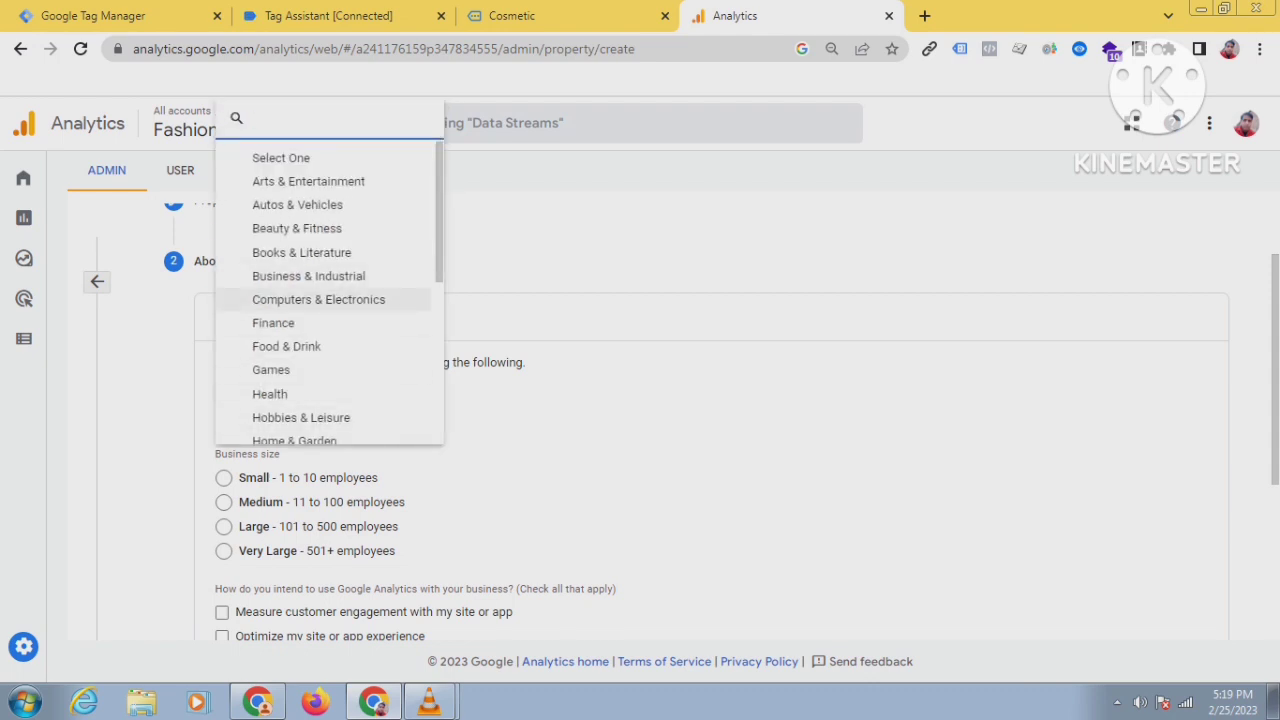
scroll(300, 270, "down", 5)
scroll(330, 290, "up", 5)
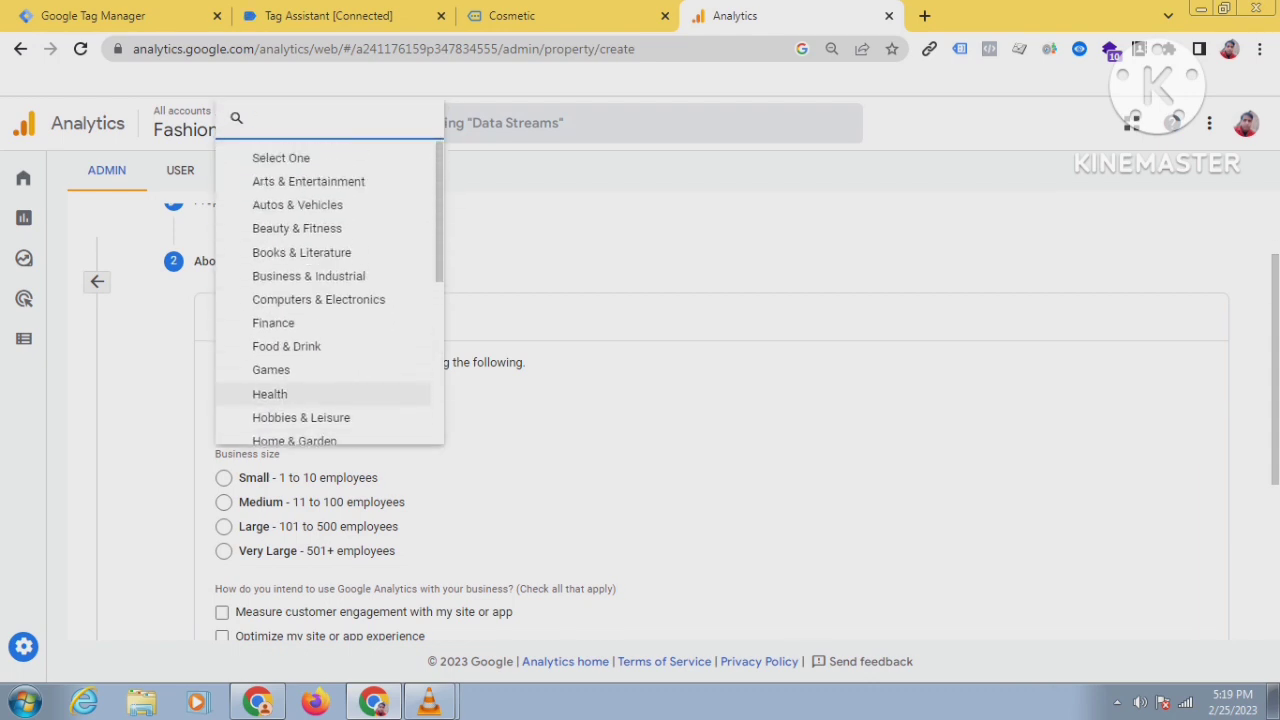
scroll(330, 330, "down", 4)
scroll(330, 330, "up", 4)
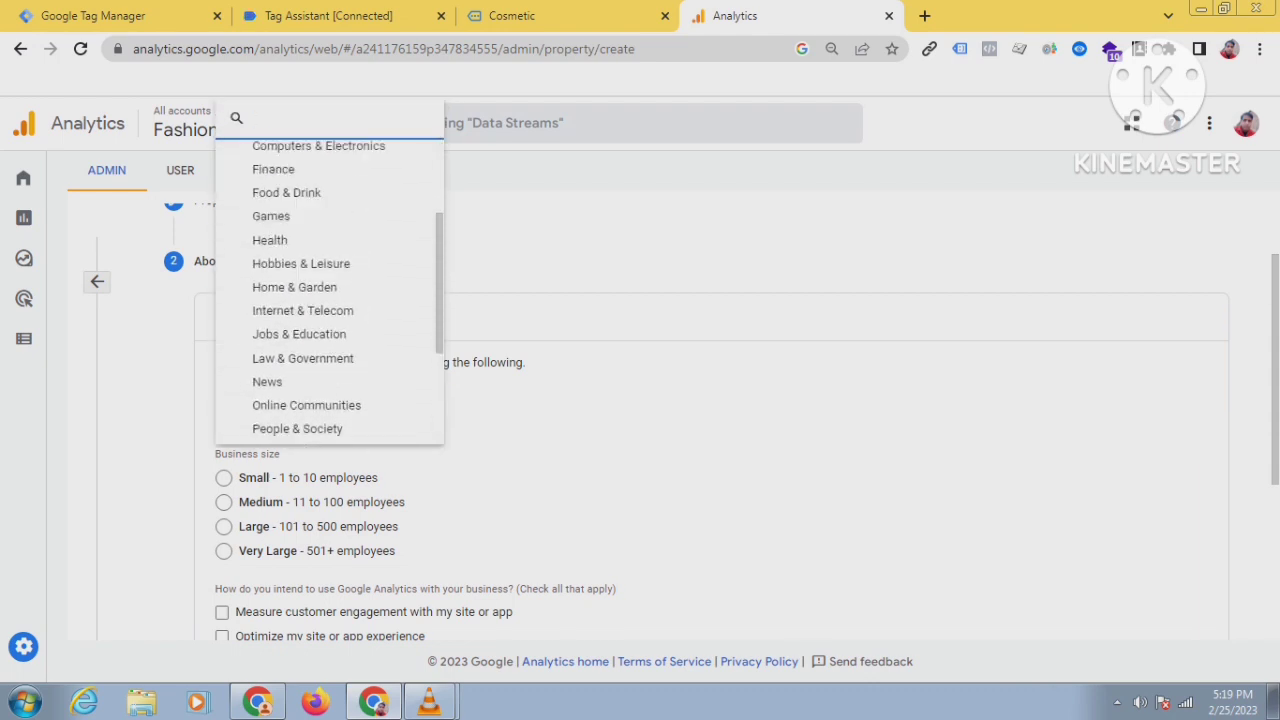
scroll(330, 345, "up", 2)
scroll(330, 390, "down", 4)
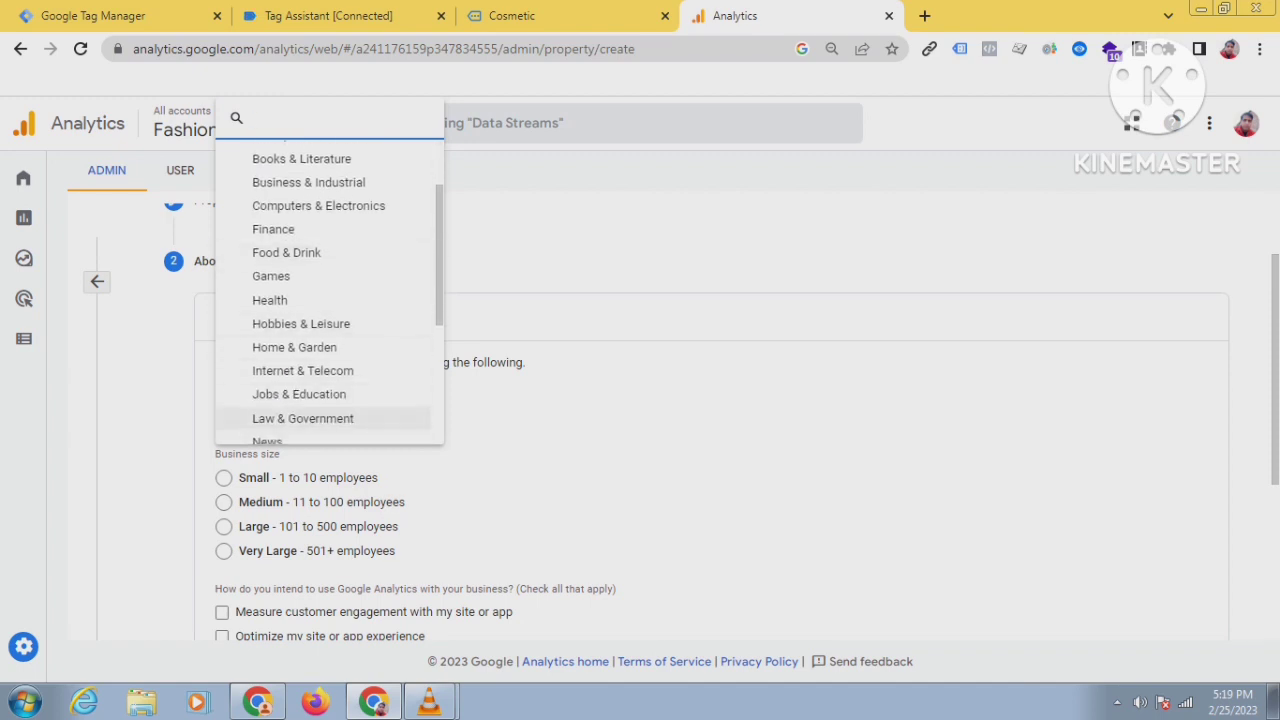
key("Escape")
Check the products on the Cosmetic store page and set the industry category to Shopping.
left_click(255, 417)
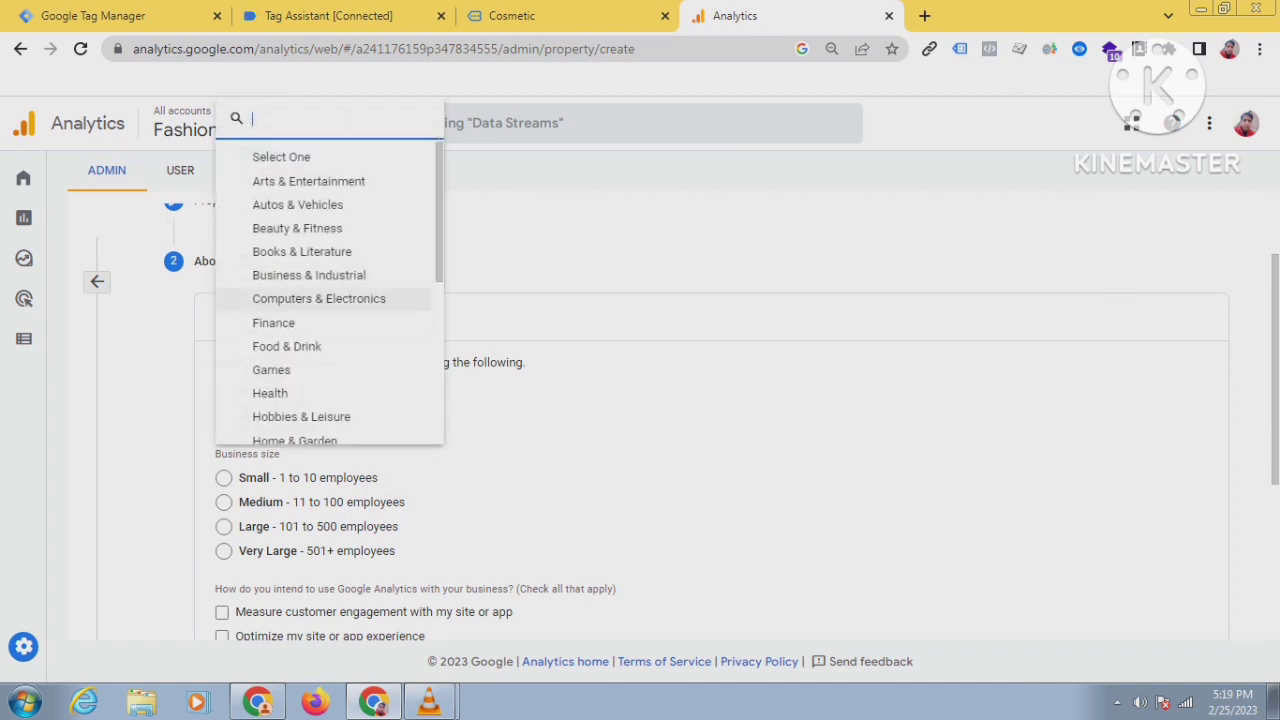
scroll(330, 300, "down", 3)
scroll(330, 300, "down", 3)
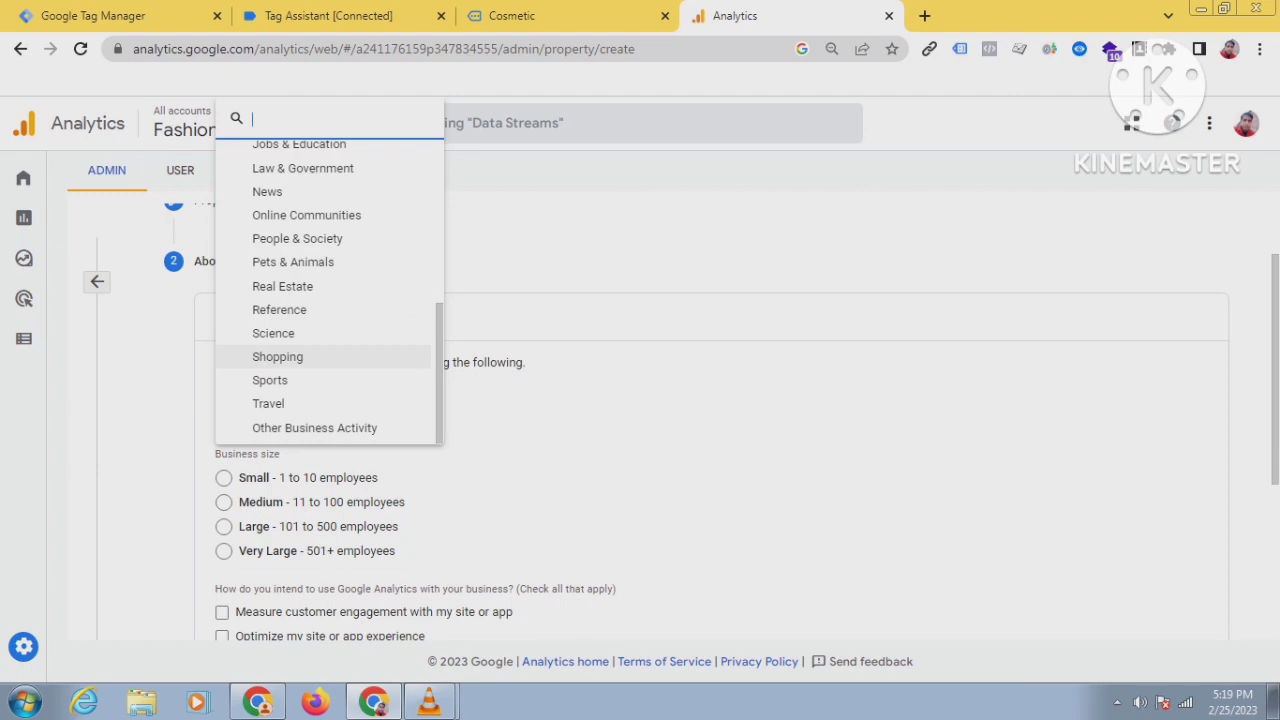
left_click(560, 15)
scroll(496, 300, "down", 3)
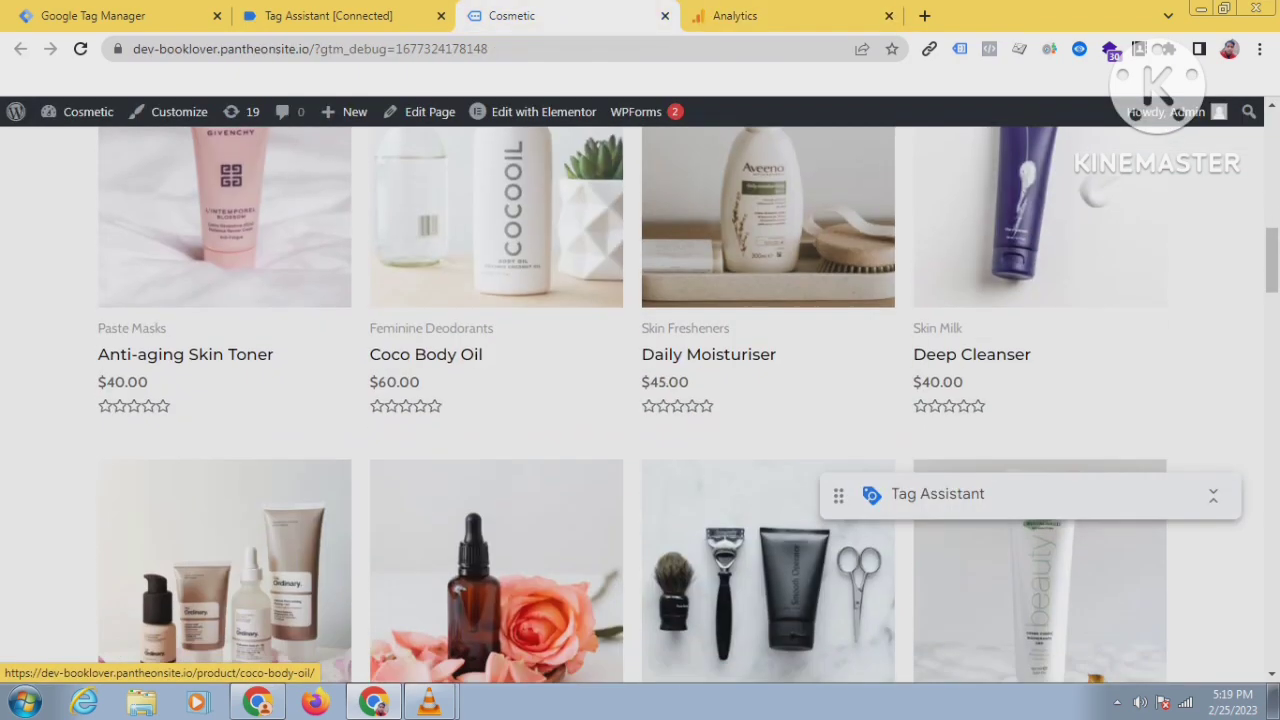
scroll(496, 400, "down", 3)
scroll(496, 400, "up", 6)
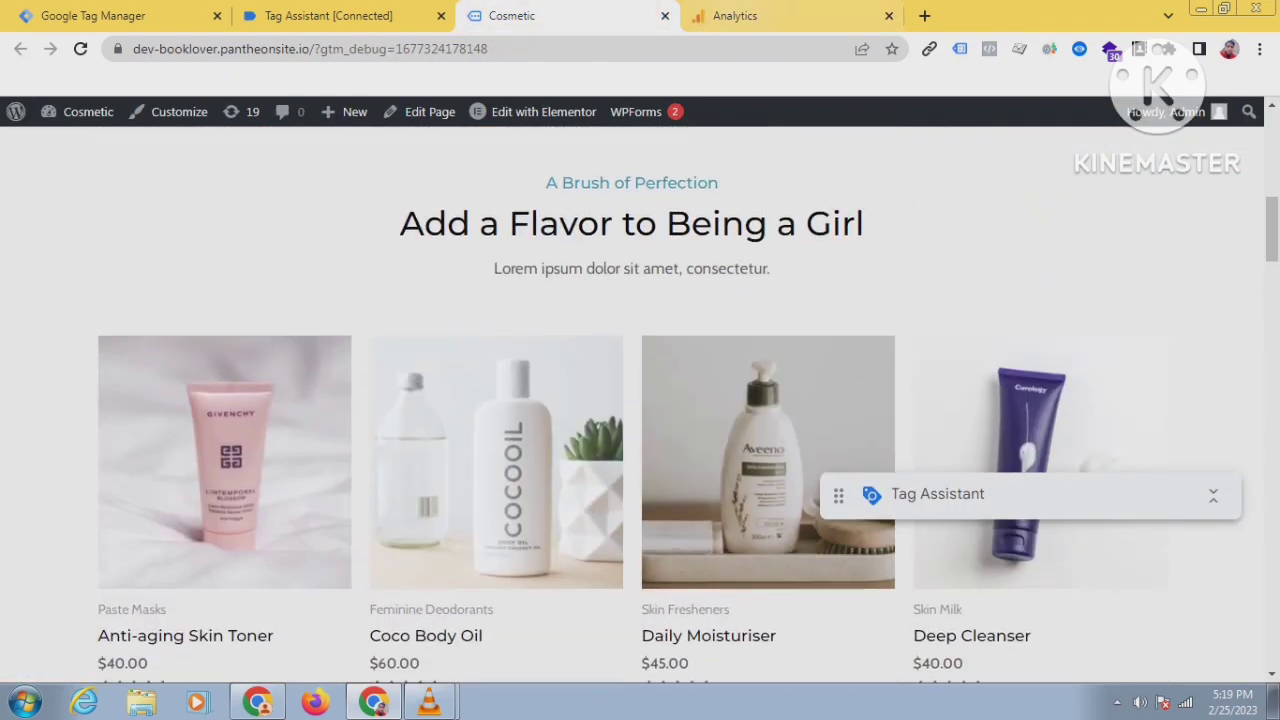
left_click(735, 15)
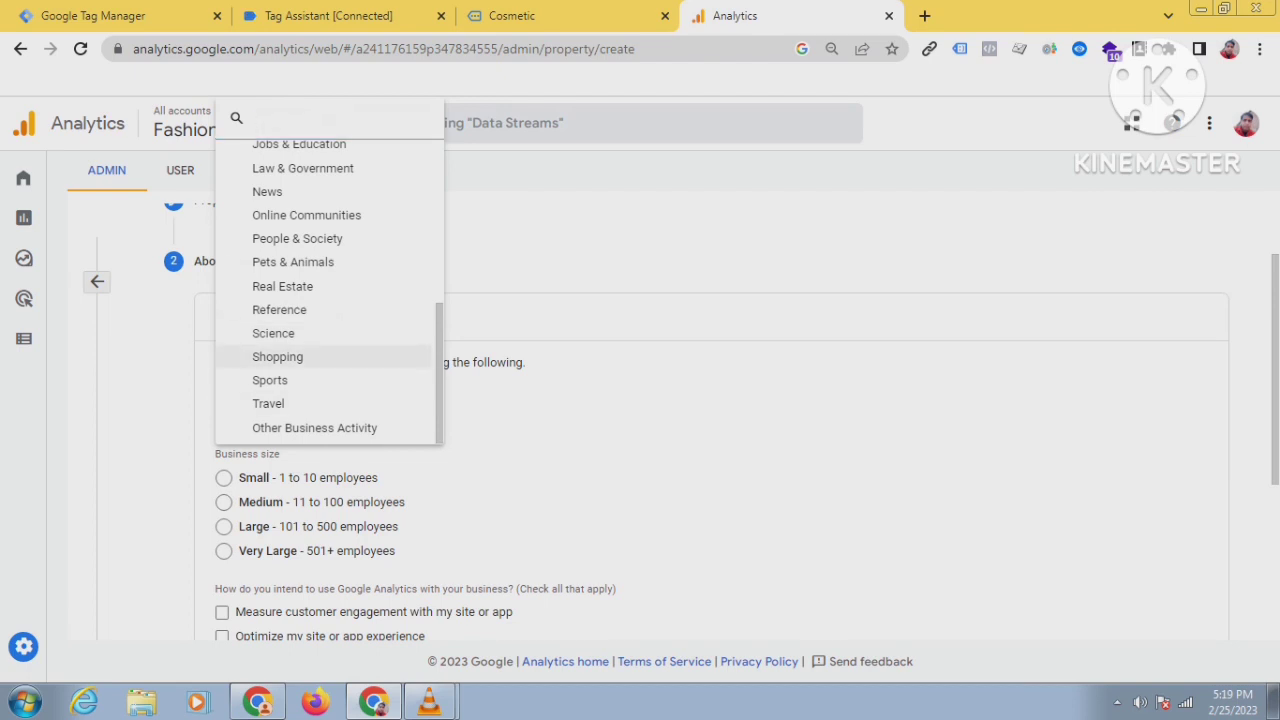
left_click(277, 356)
scroll(277, 356, "down", 2)
scroll(648, 415, "up", 2)
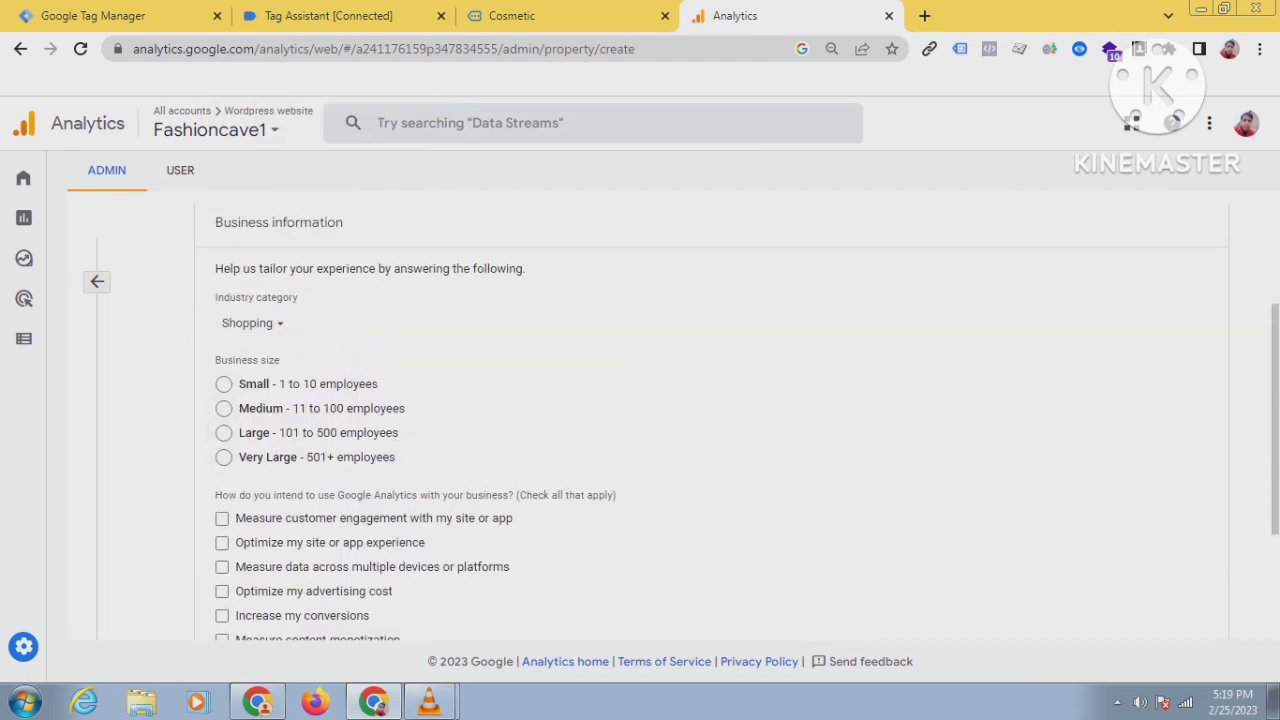
Try the different business sizes and settle on Small - 1 to 10 employees.
left_click(223, 384)
left_click(223, 408)
left_click(223, 384)
left_click(223, 432)
left_click(223, 457)
left_click(224, 433)
left_click(224, 408)
left_click(224, 384)
Select every intended use of Google Analytics, from measuring customer engagement to measuring lead generation, except Other.
scroll(640, 420, "down", 2)
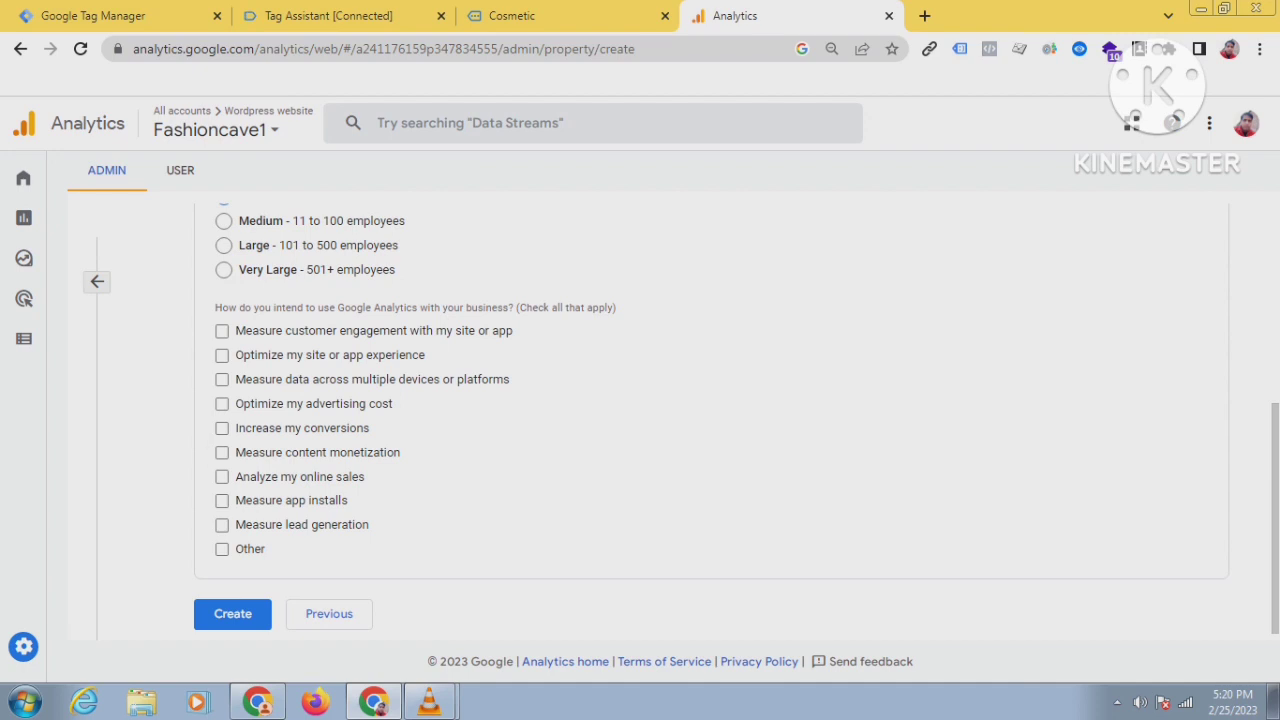
scroll(710, 420, "down", 1)
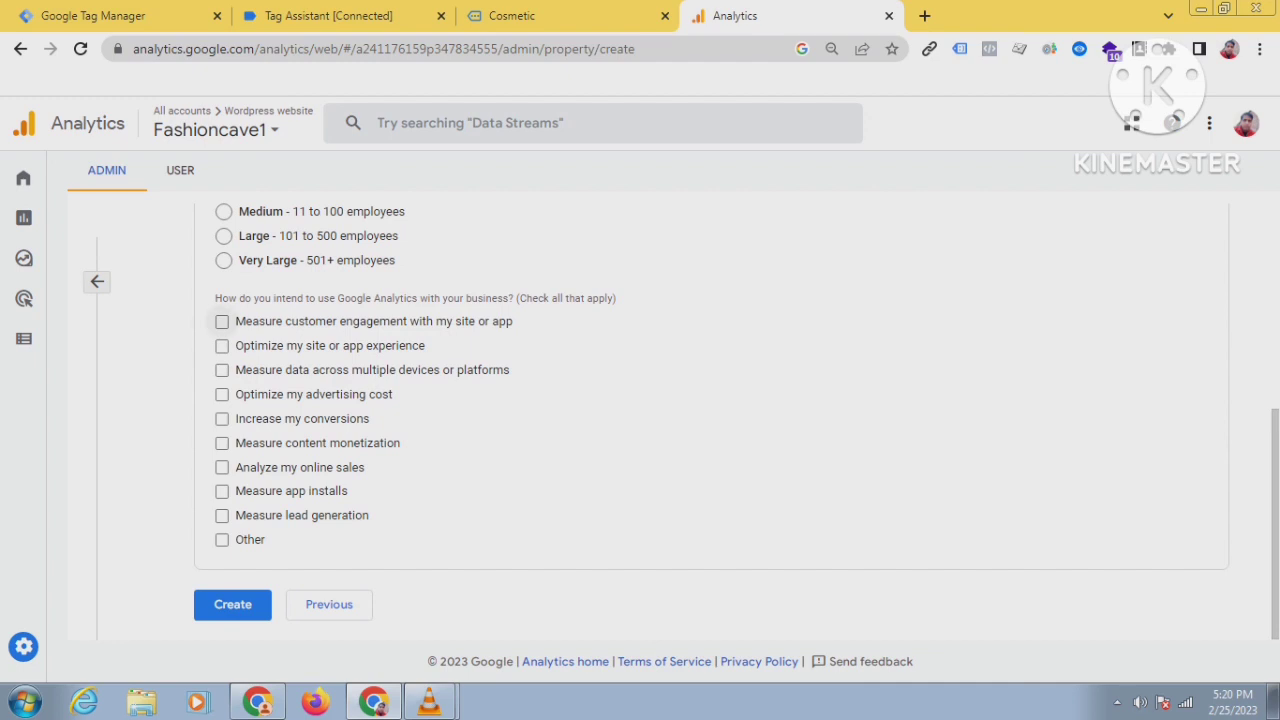
left_click(222, 321)
left_click(222, 345)
left_click(222, 370)
left_click(222, 394)
left_click(222, 418)
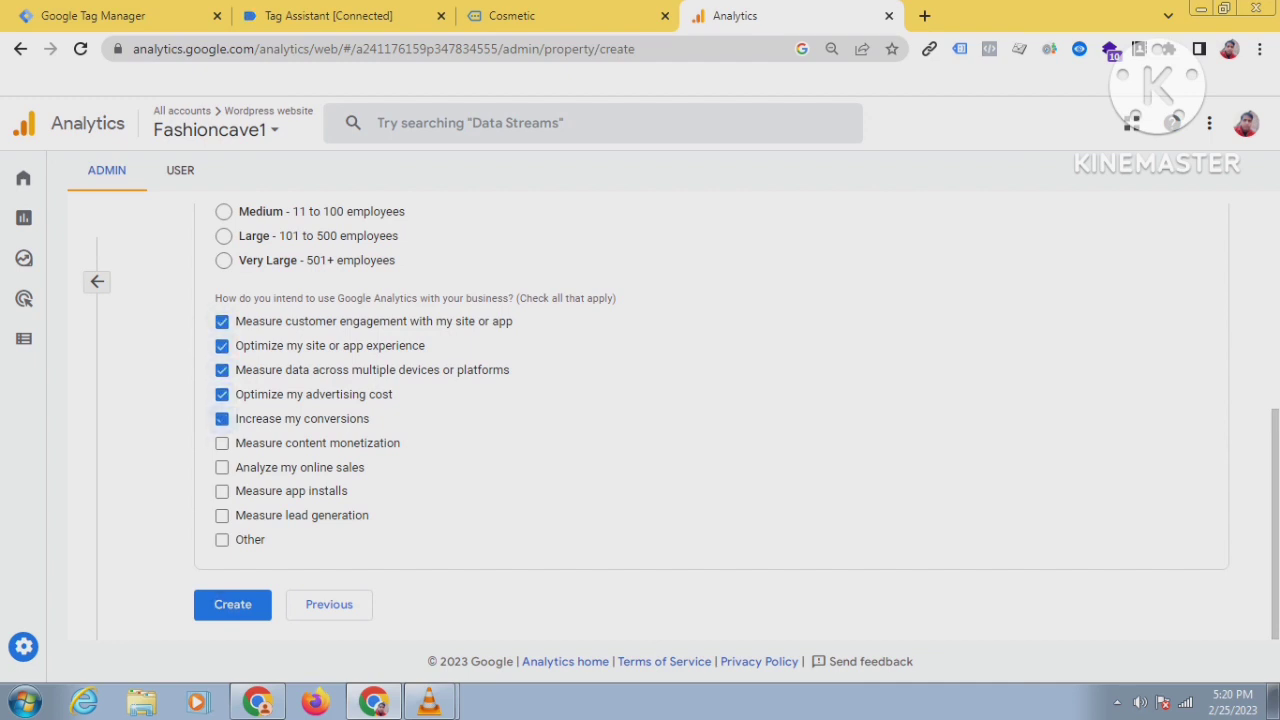
left_click(222, 443)
left_click(222, 467)
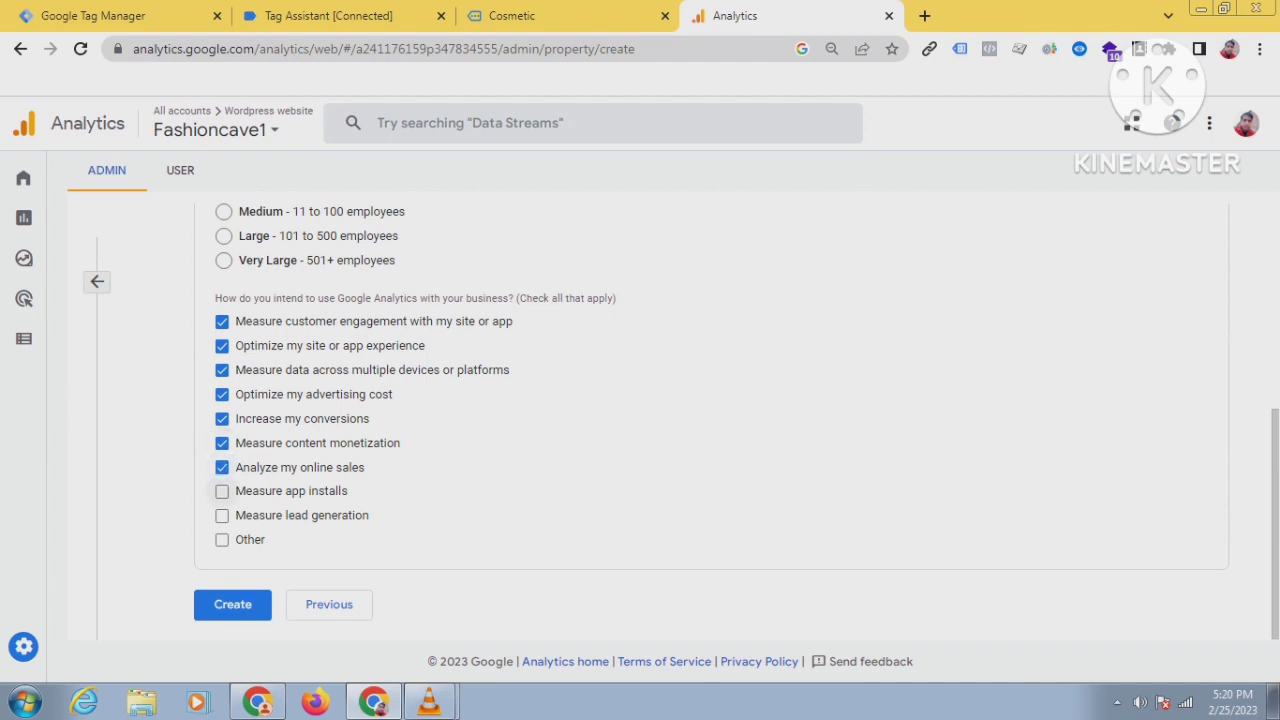
left_click(222, 491)
left_click(222, 515)
Review the business information answers and create the property.
scroll(222, 515, "up", 2)
scroll(640, 420, "down", 2)
left_click(232, 604)
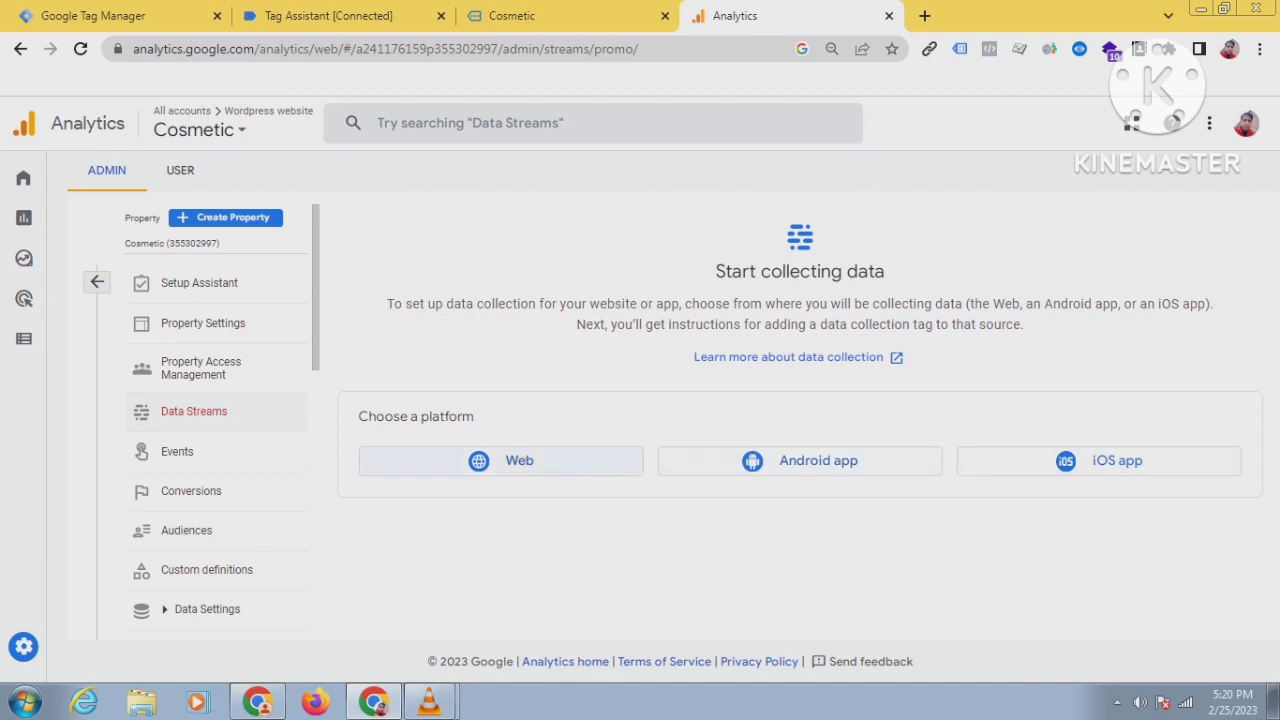
Start a web data stream for the property and copy the base URL of the Cosmetic store page.
left_click(500, 460)
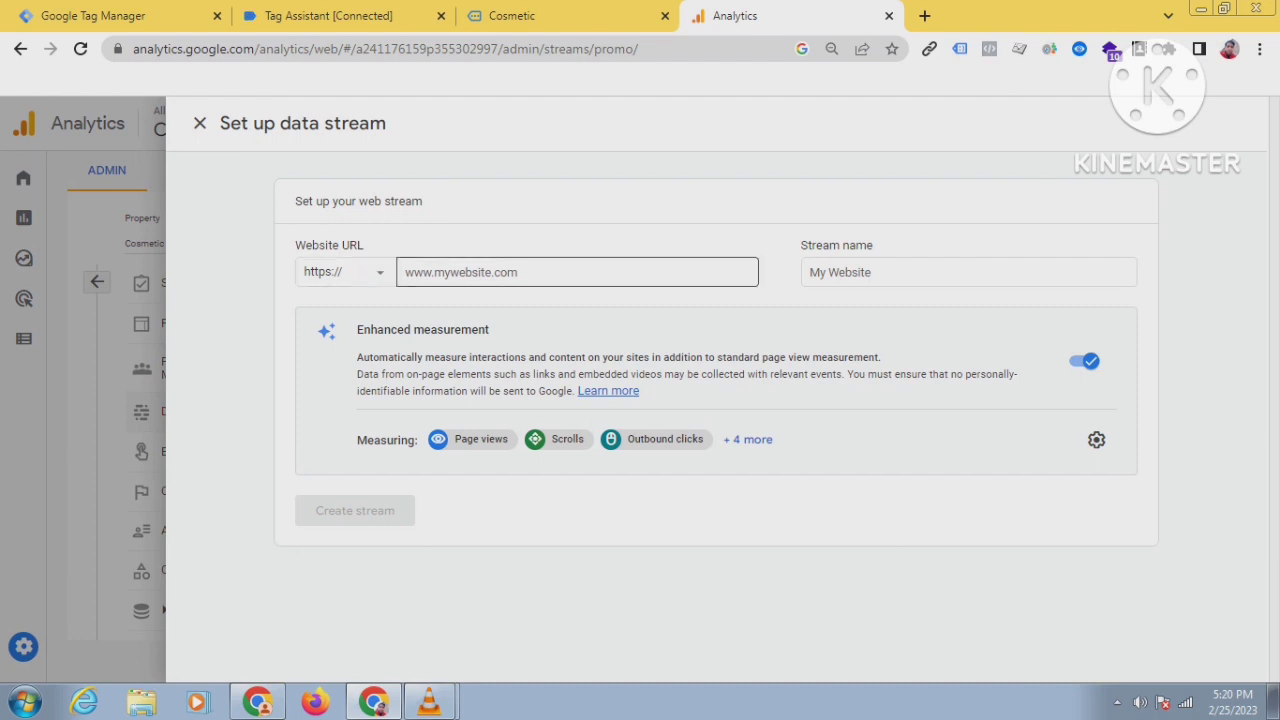
left_click(500, 272)
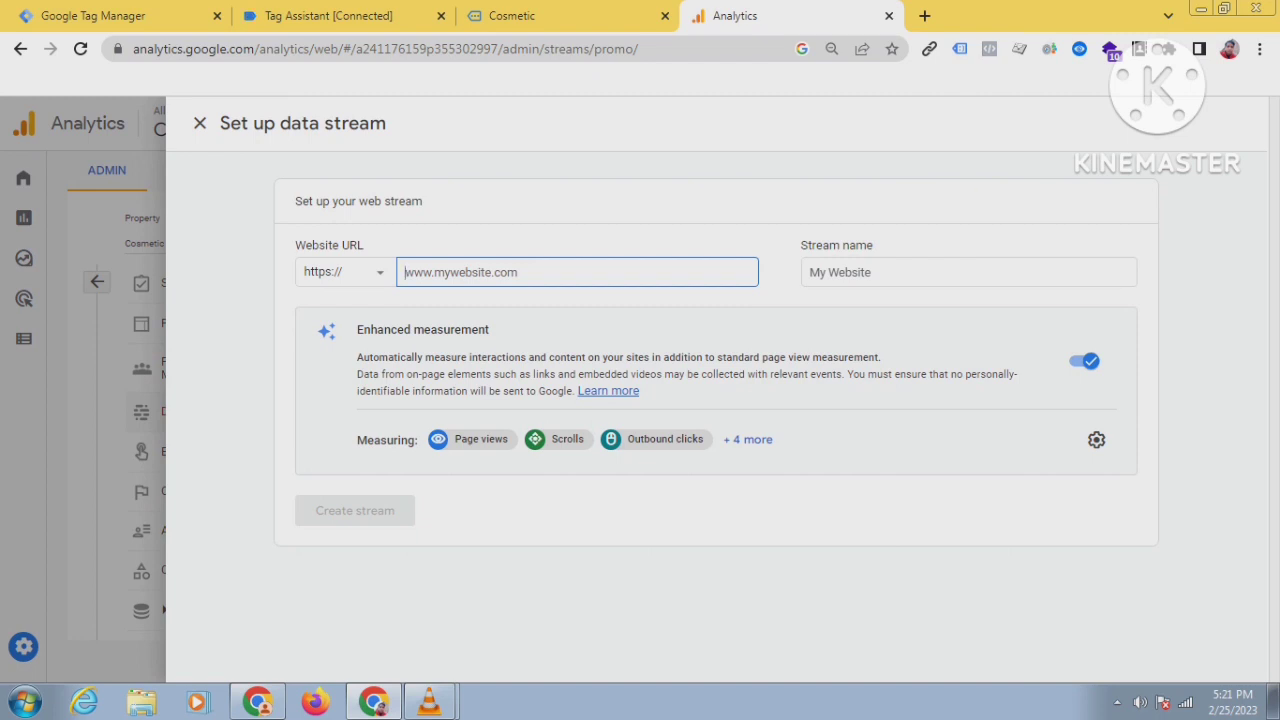
left_click(534, 15)
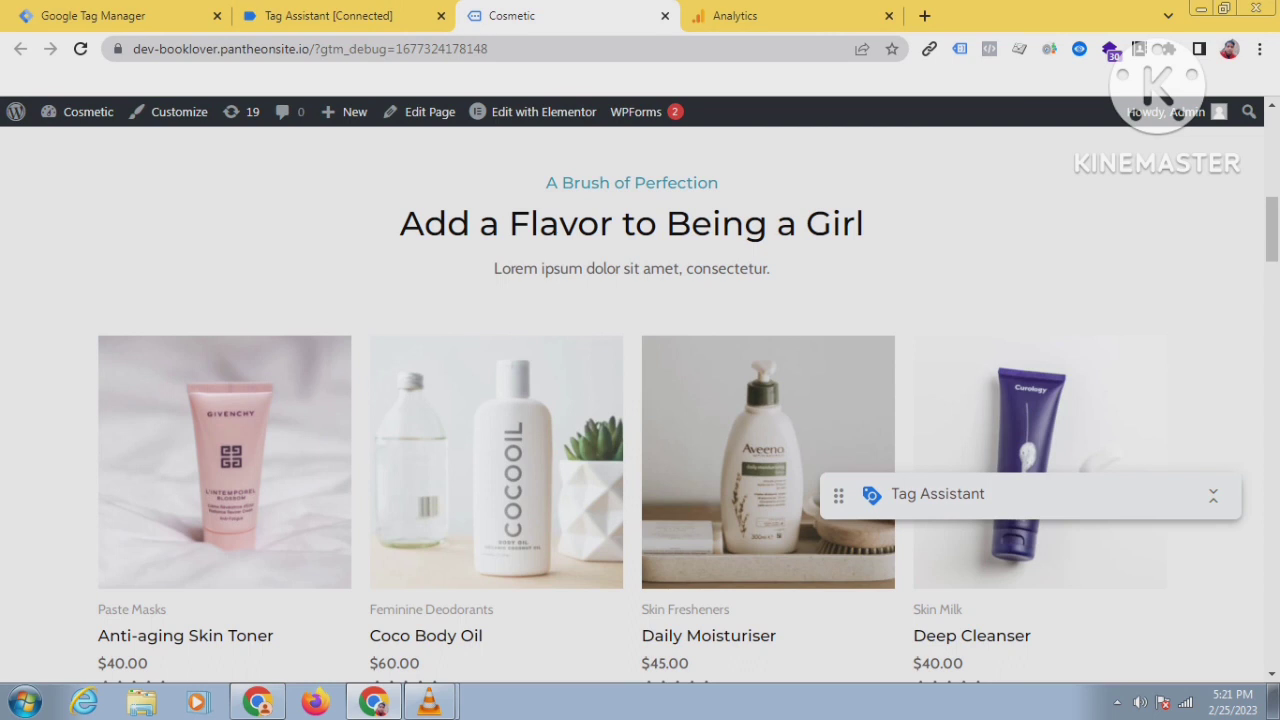
left_click_drag(312, 49, 133, 49)
key("ctrl+c")
right_click(201, 49)
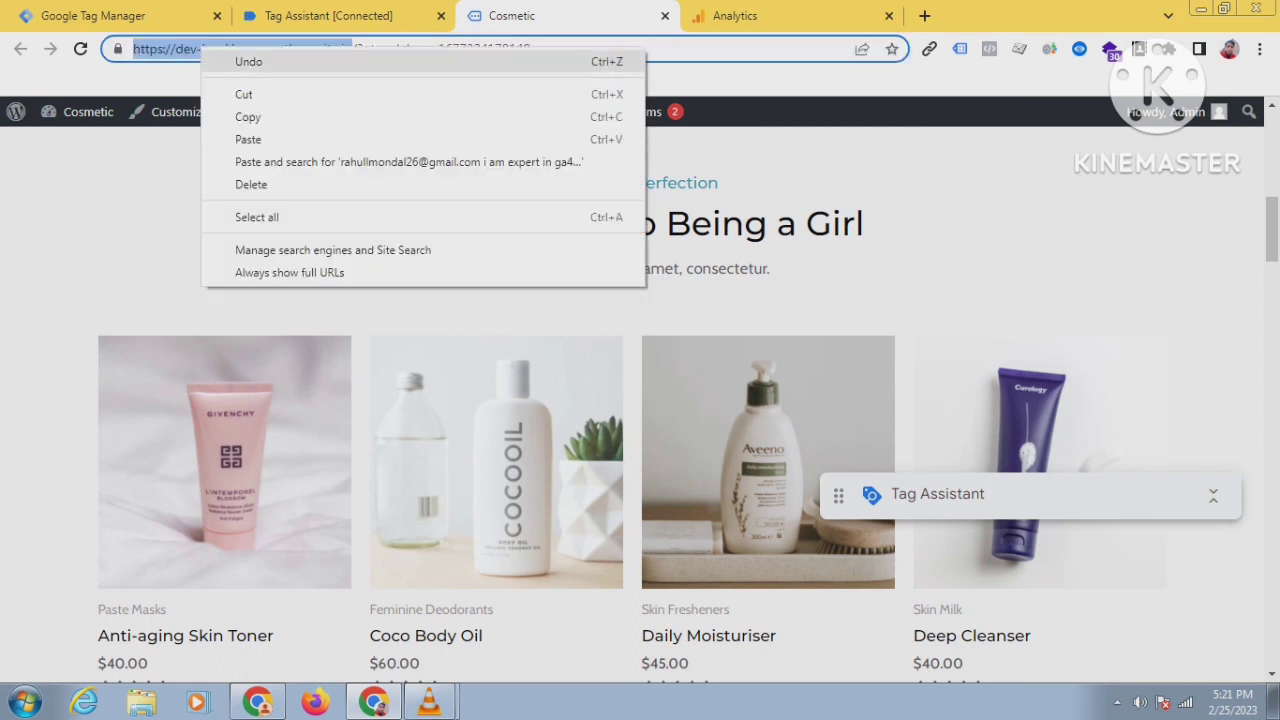
left_click(248, 117)
left_click(735, 15)
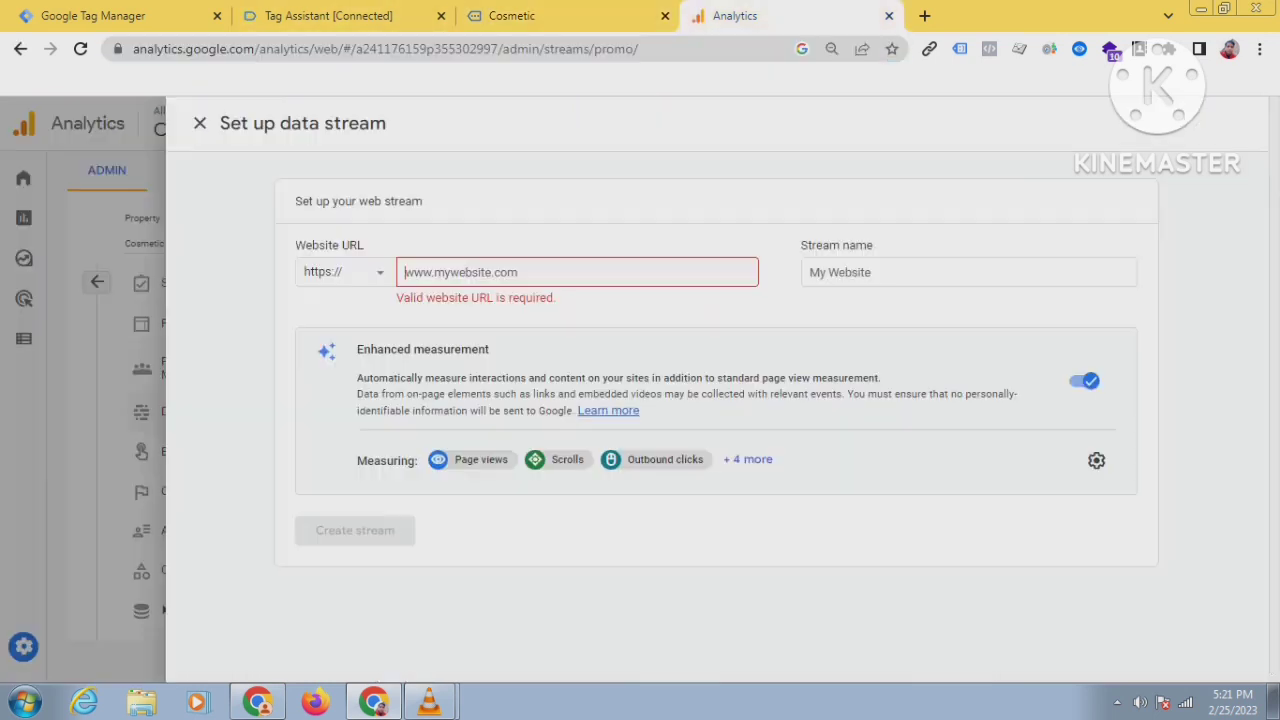
right_click(460, 270)
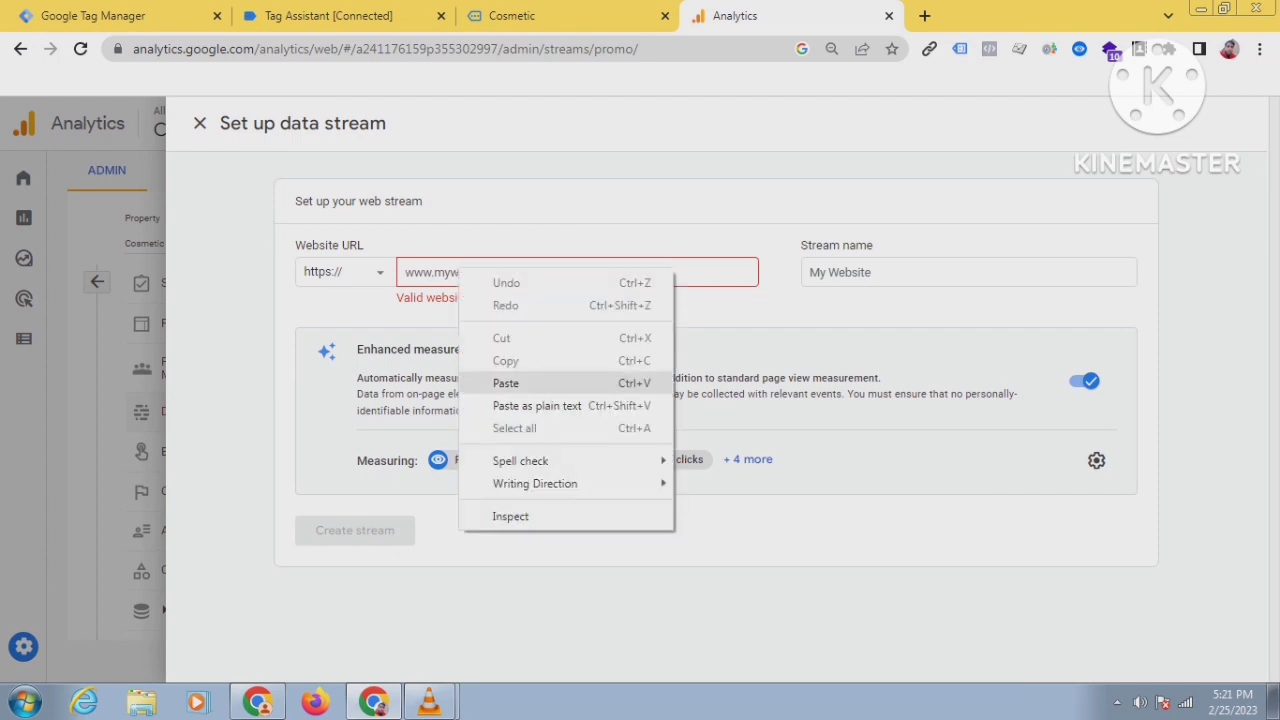
left_click(500, 382)
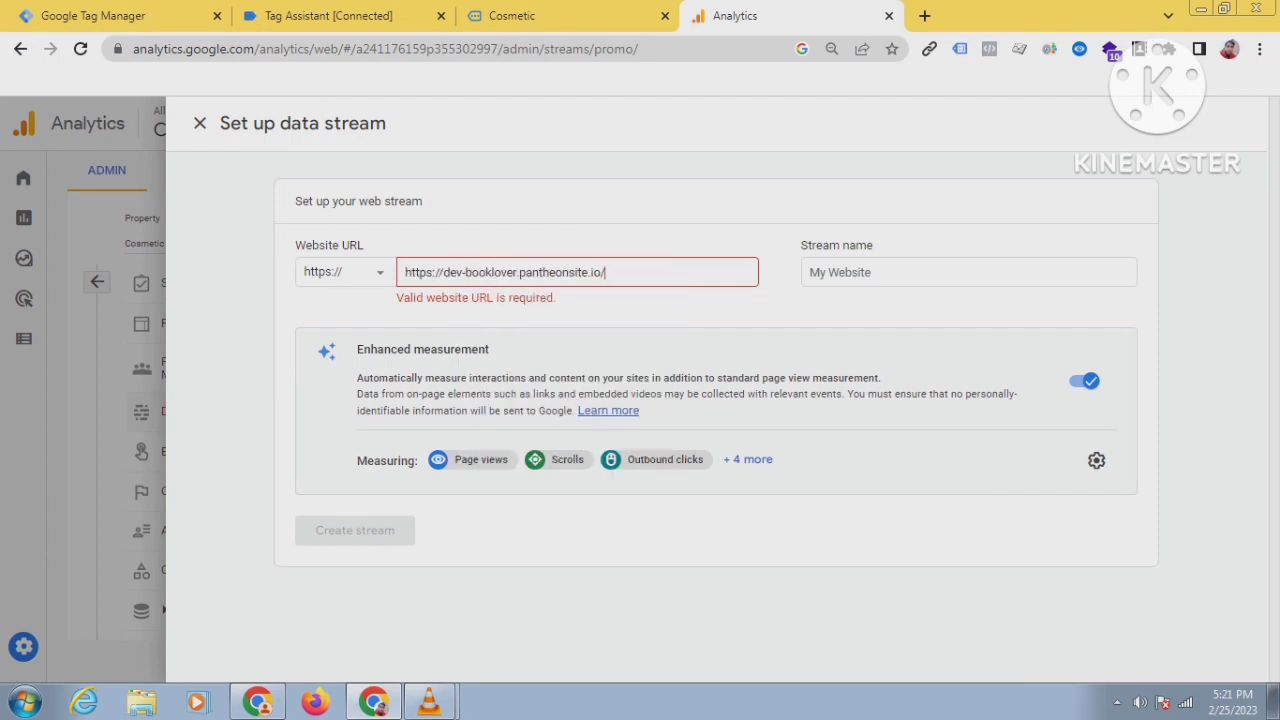
left_click_drag(443, 272, 388, 272)
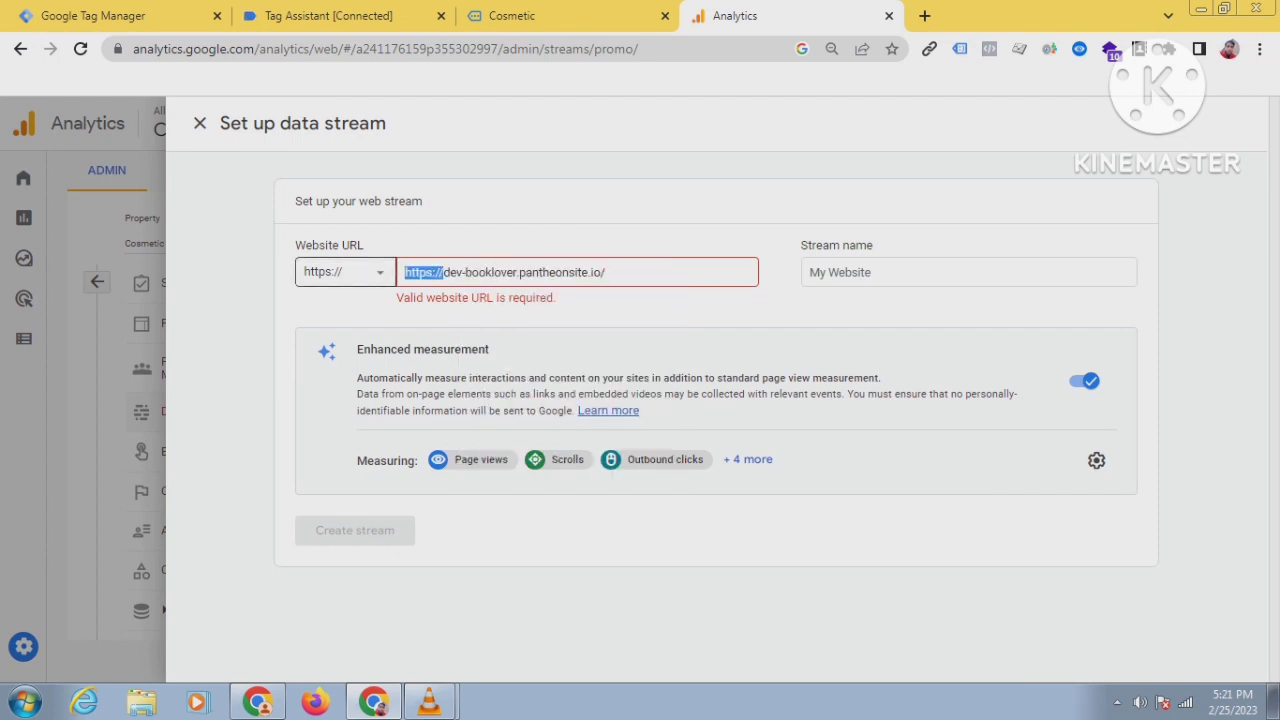
key("BackSpace")
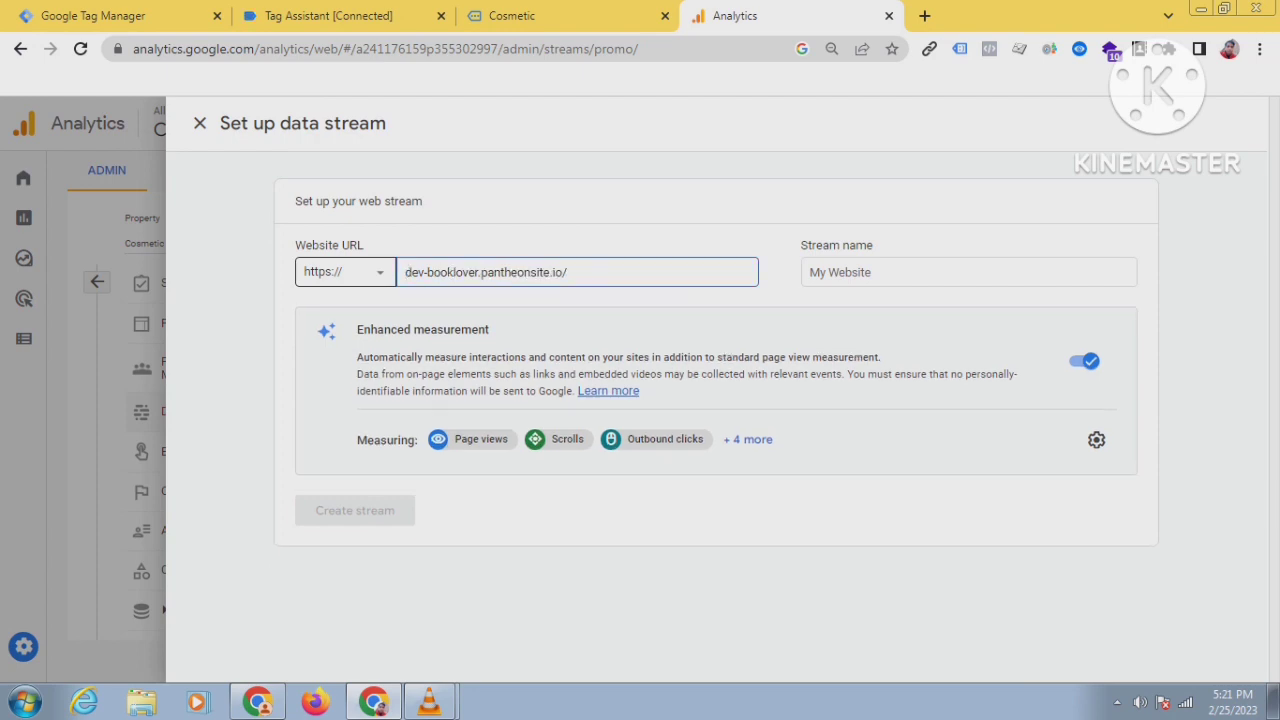
Name the web stream Cosmetic and create it.
left_click(884, 272)
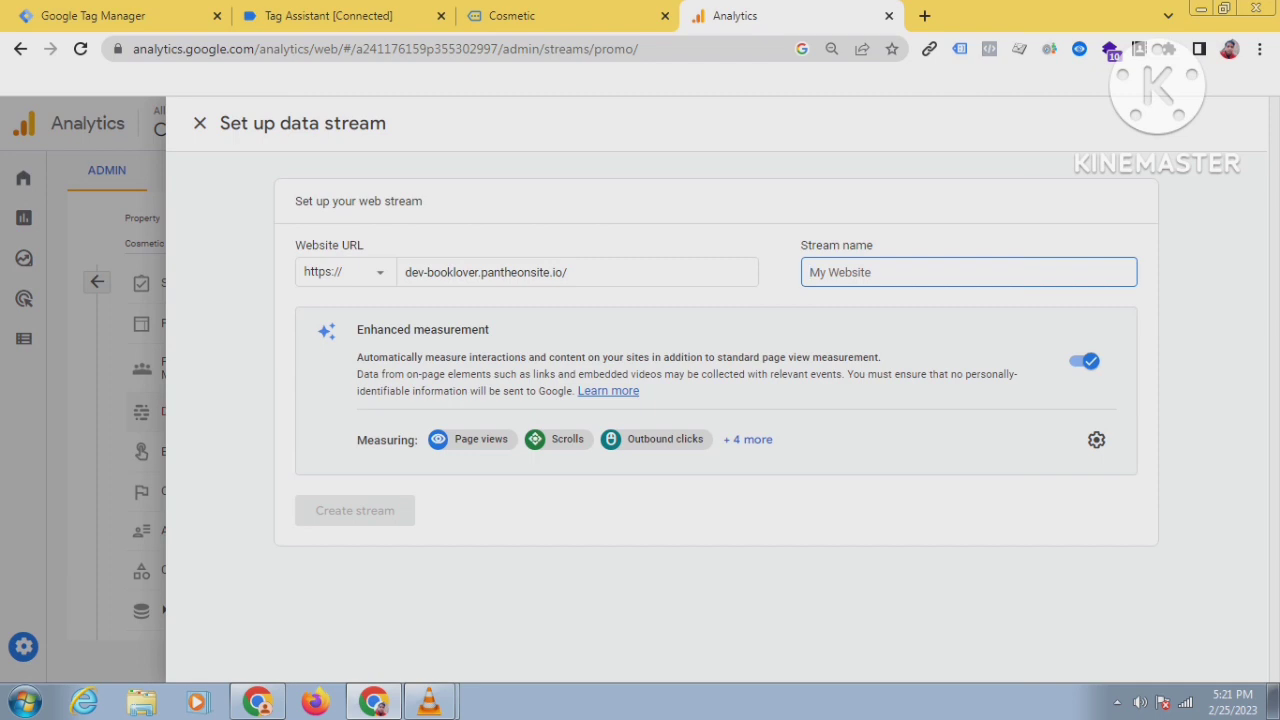
type("Co")
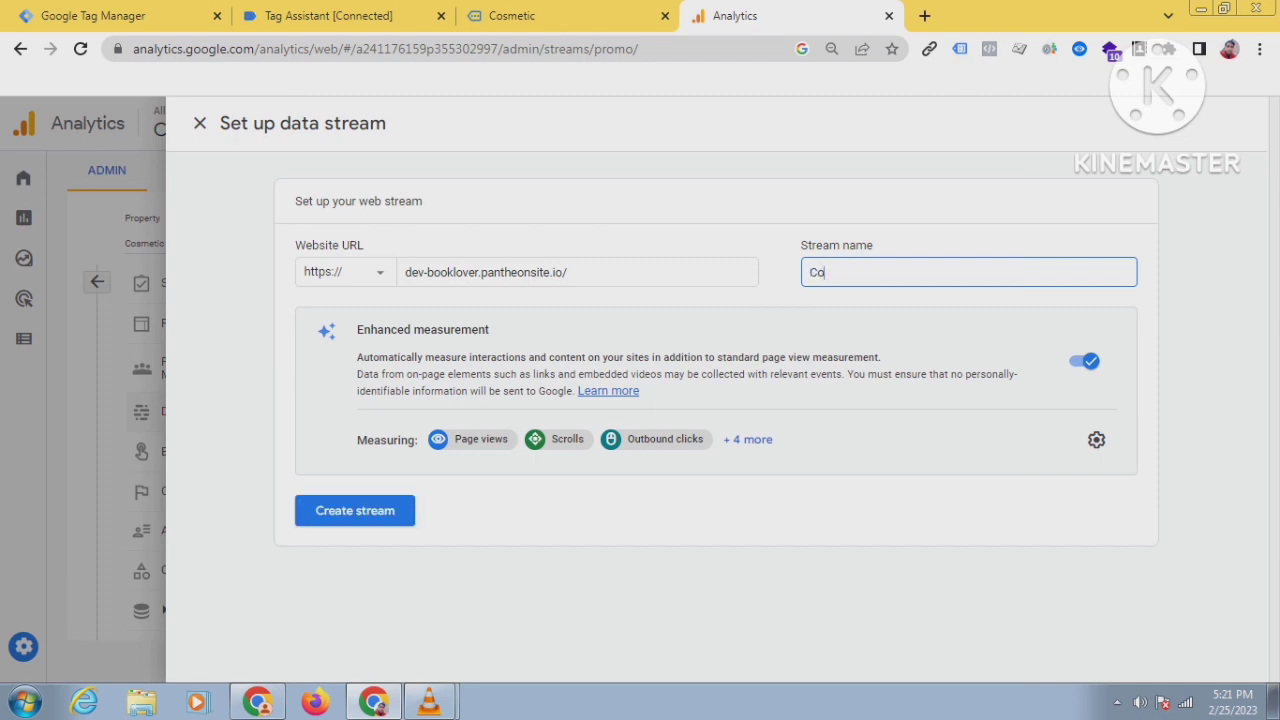
type("smetic")
left_click(355, 511)
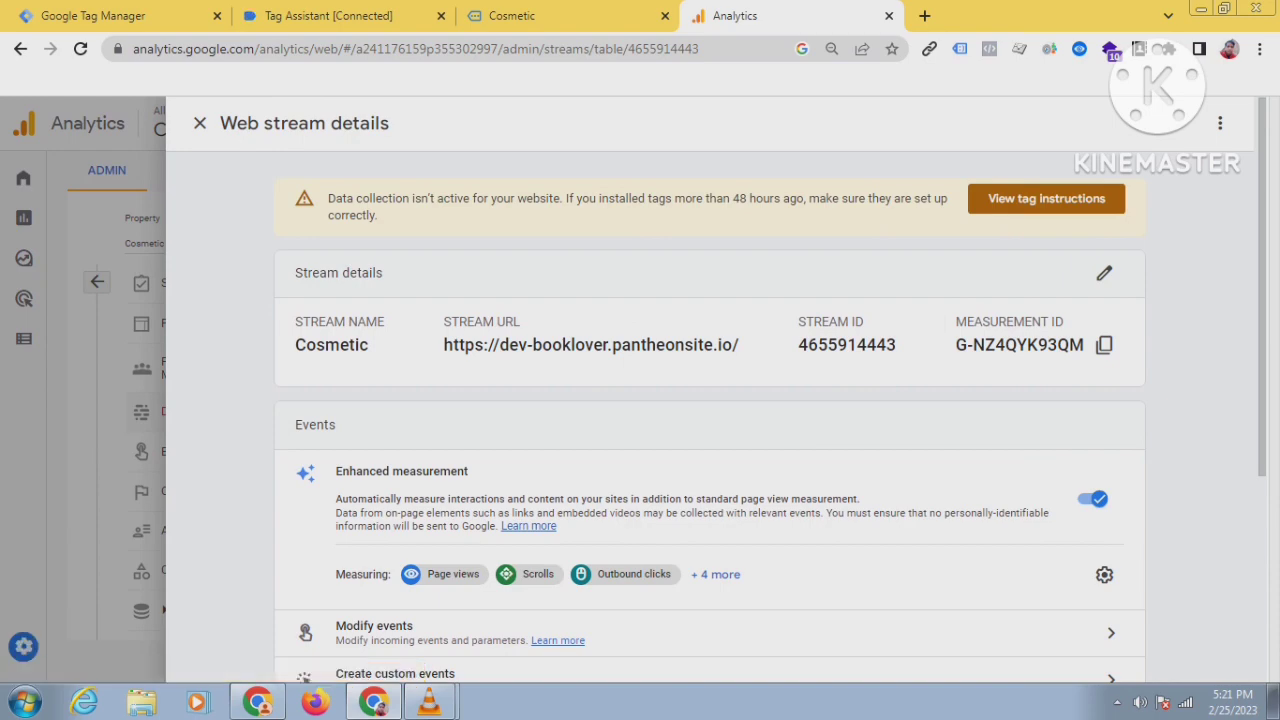
View the Google tag installation instructions, close them, and look over the web stream's events and tag settings.
left_click(1046, 199)
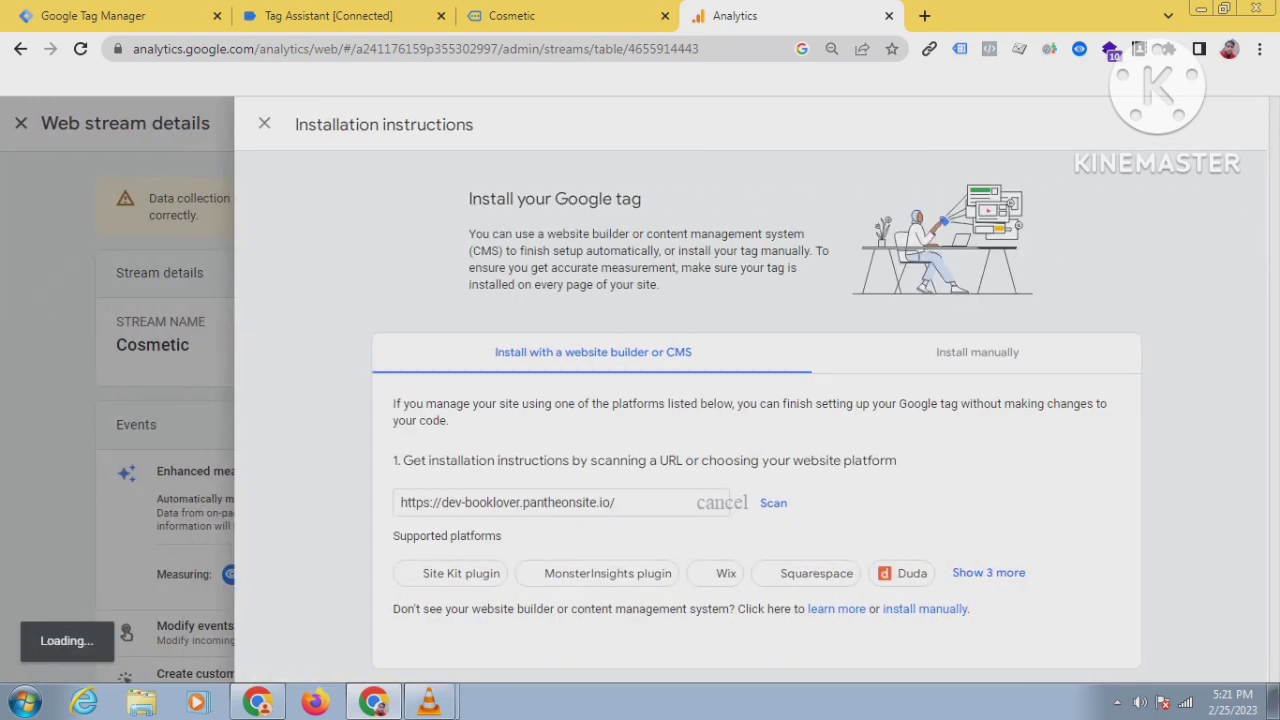
left_click(264, 123)
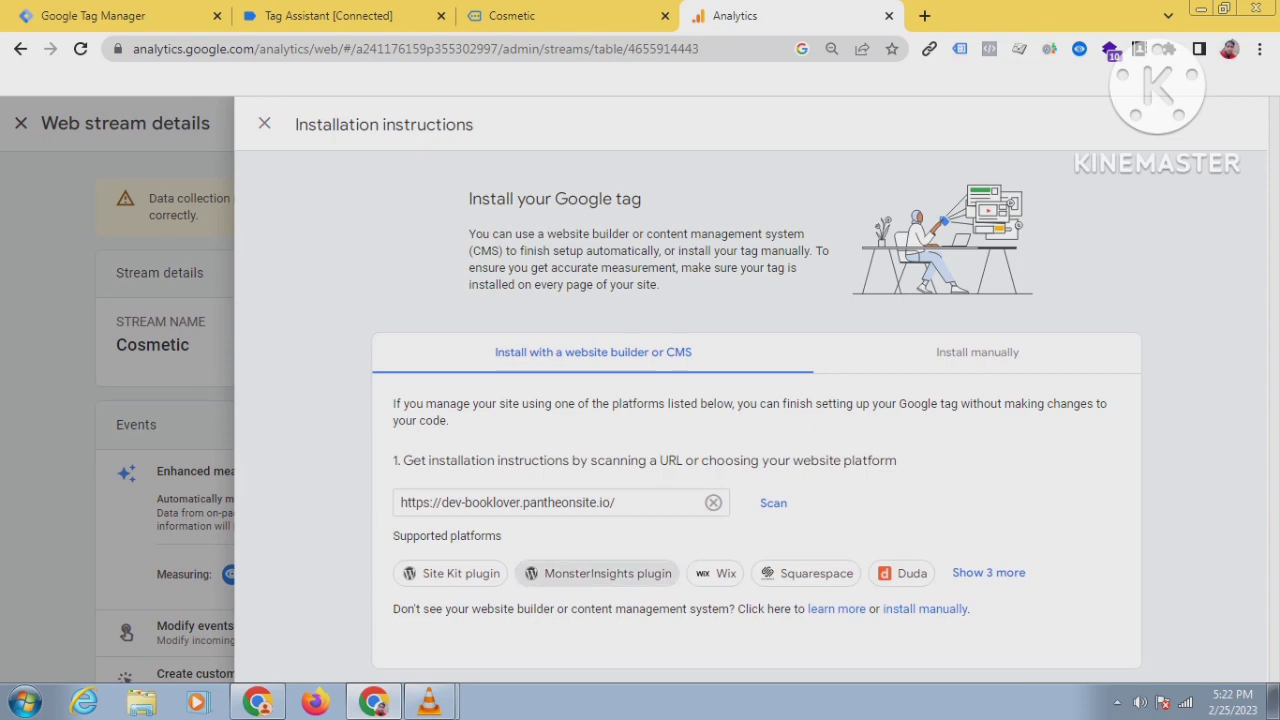
left_click(264, 123)
scroll(710, 390, "down", 2)
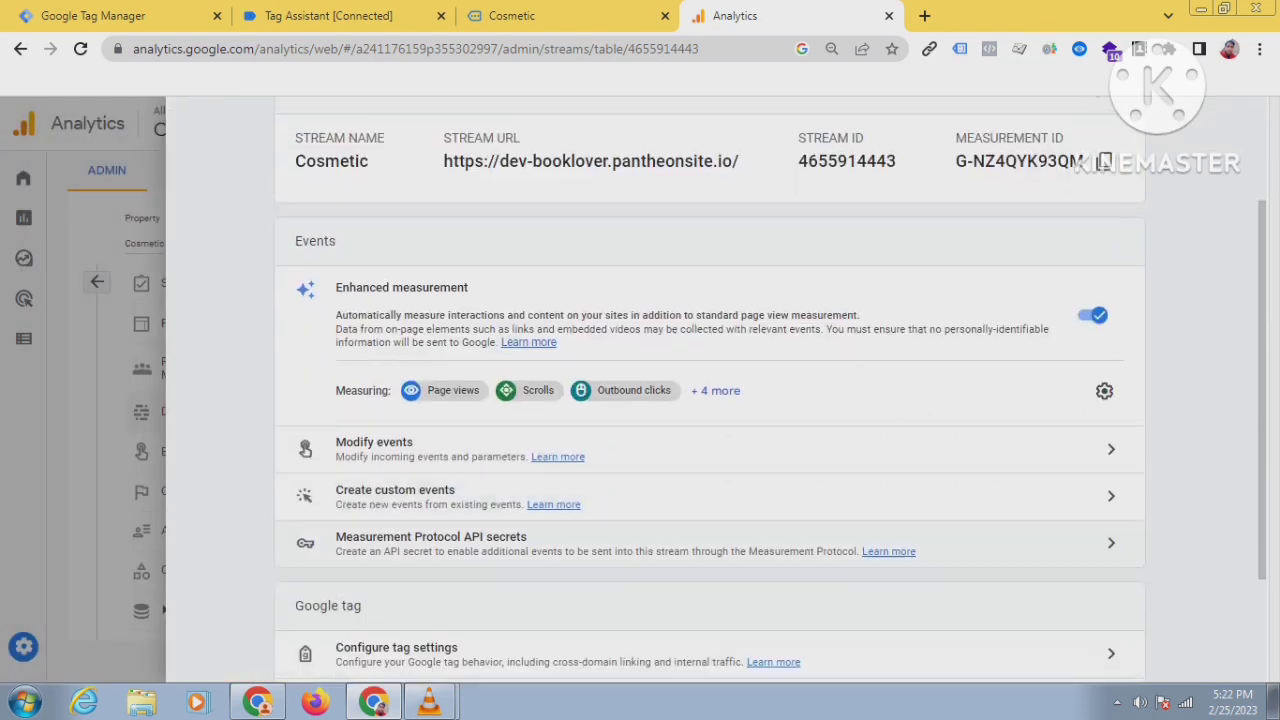
scroll(710, 390, "down", 2)
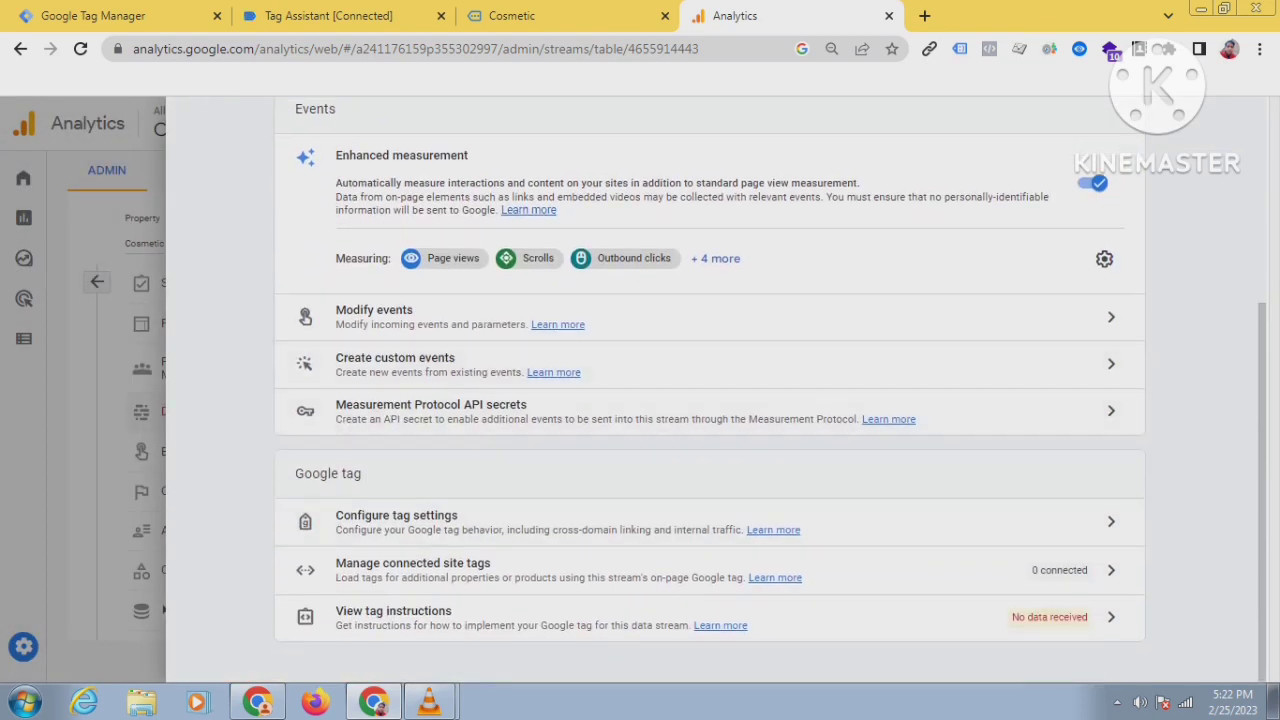
scroll(710, 390, "up", 3)
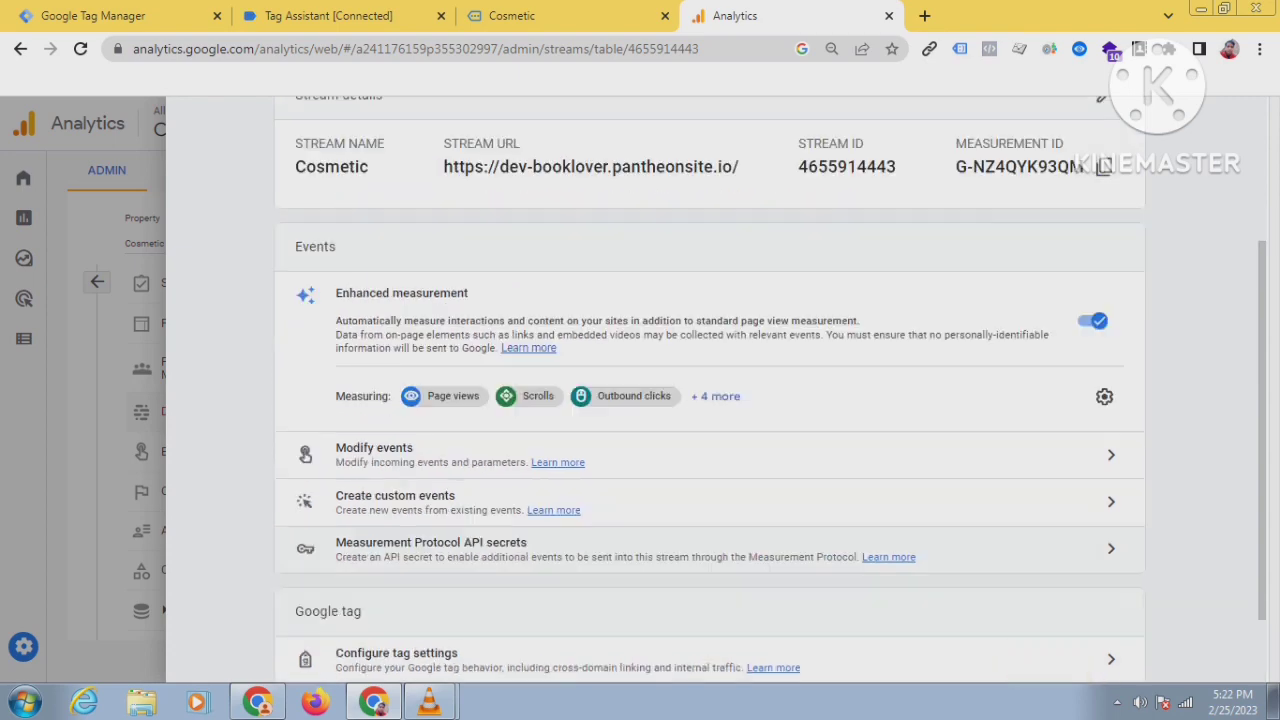
Close the web stream details, and look over the Tag Manager workspace and the Cosmetic store page.
left_click(200, 123)
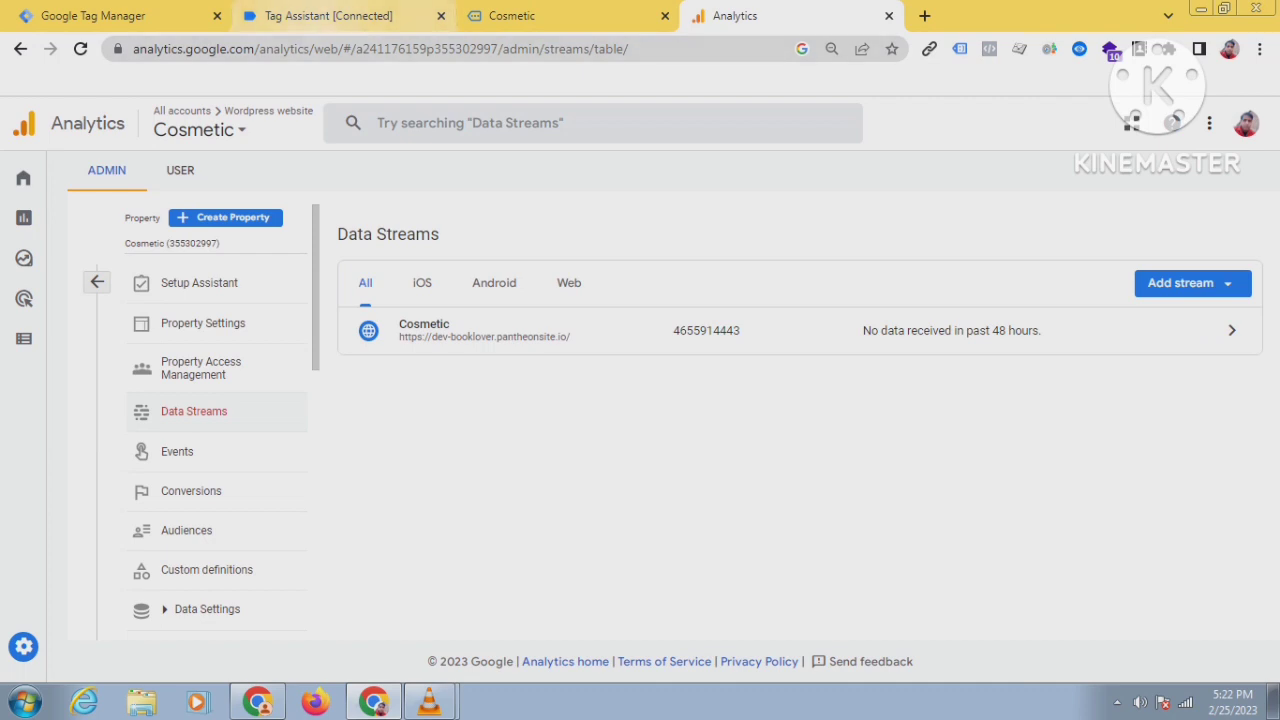
left_click(95, 15)
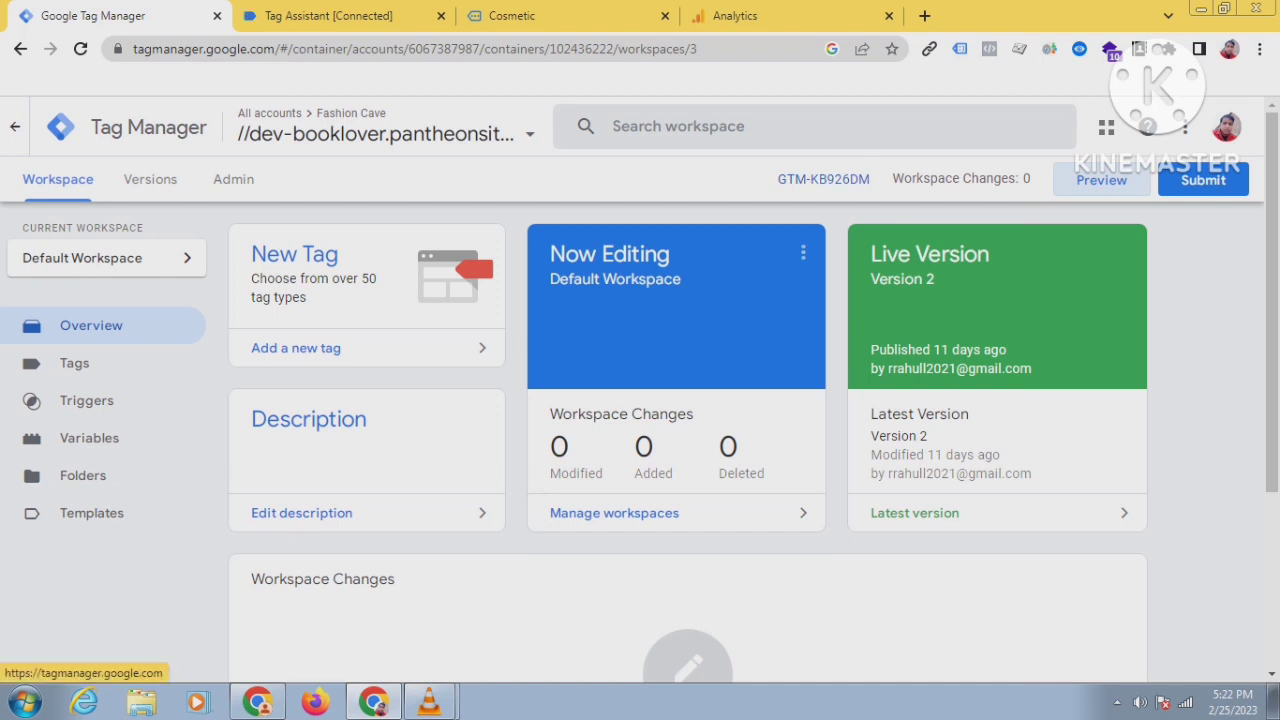
key("ctrl+3")
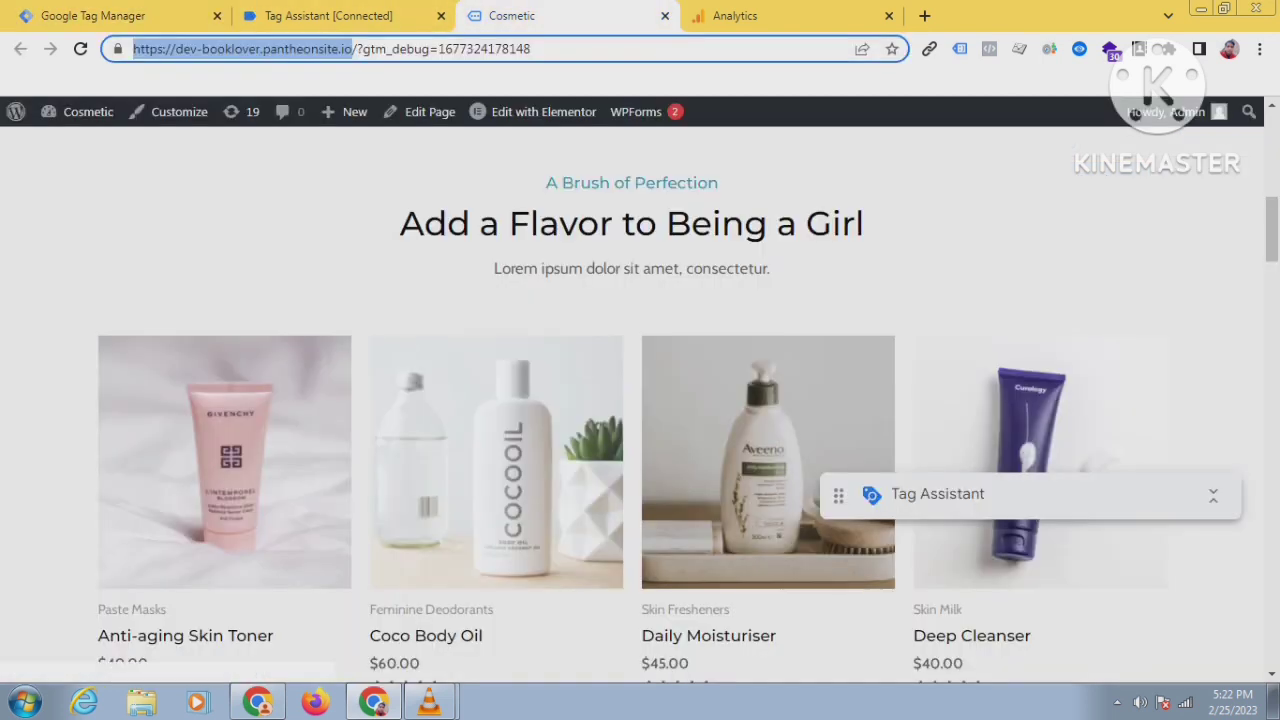
scroll(640, 450, "down", 2)
scroll(640, 450, "up", 2)
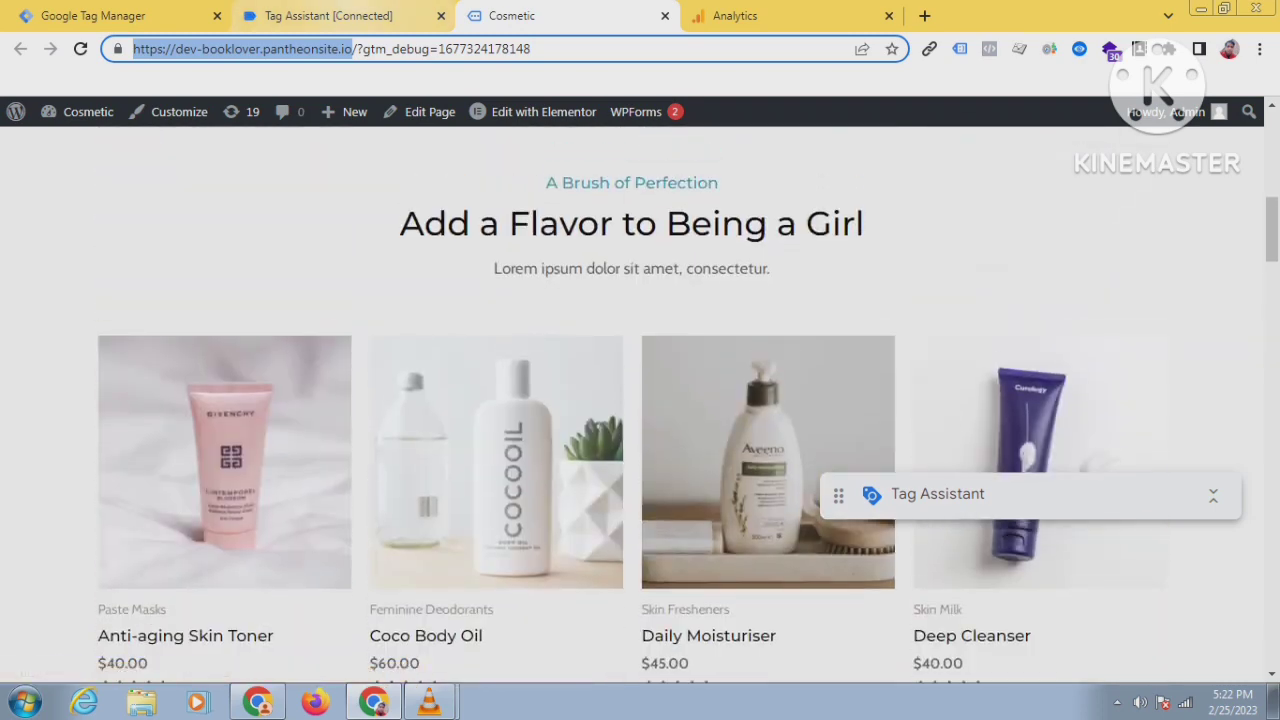
Reopen the Cosmetic web stream's details in Analytics, highlight its measurement ID, and return to Tag Manager.
key("ctrl+4")
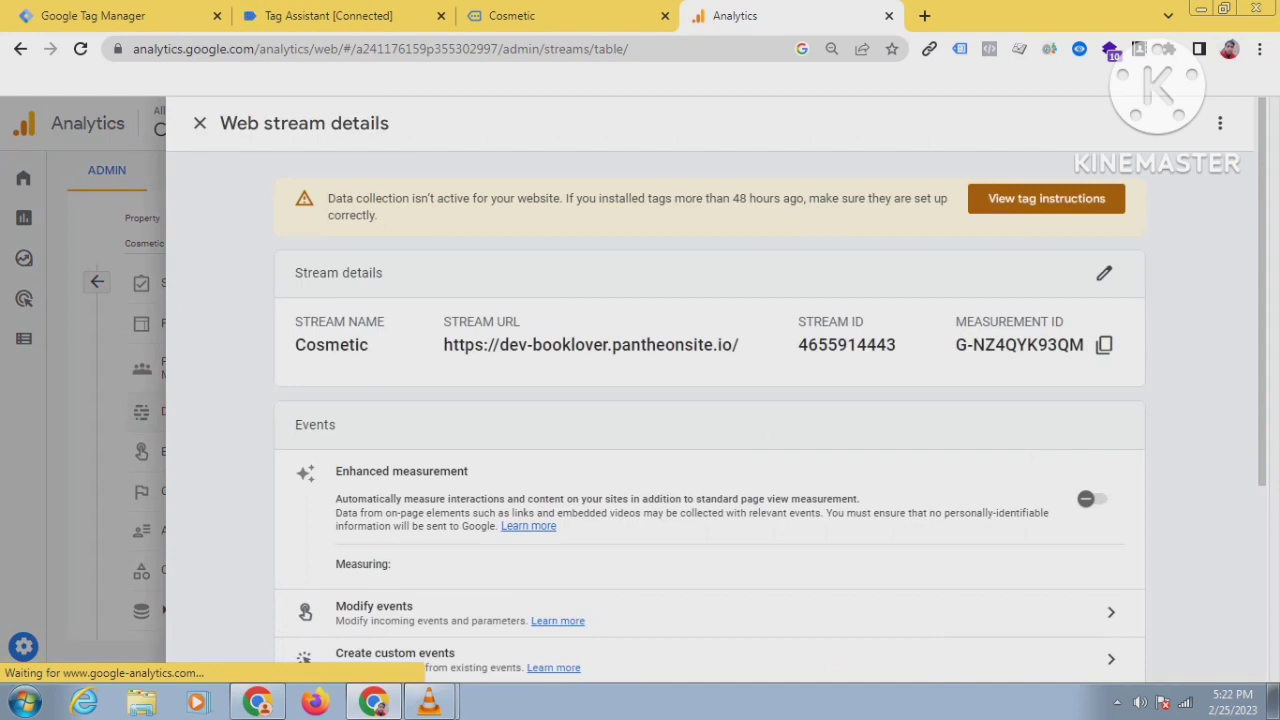
left_click_drag(956, 344, 1070, 344)
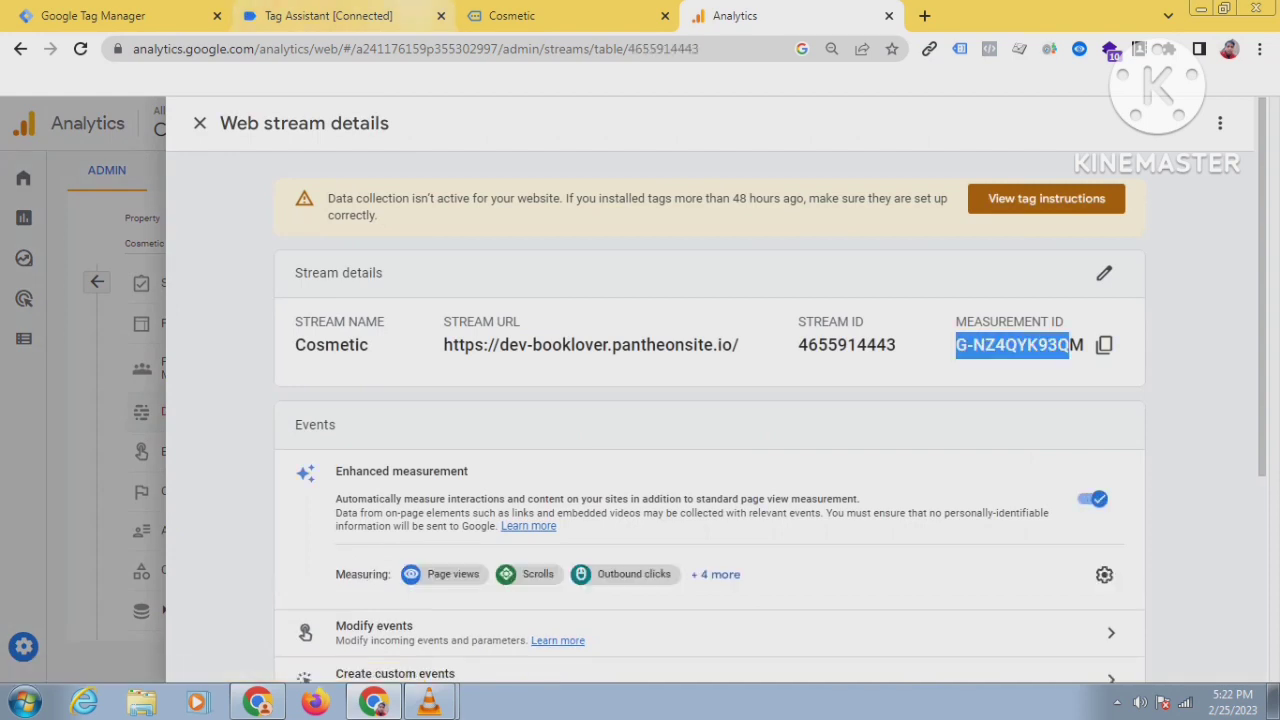
key("ctrl+1")
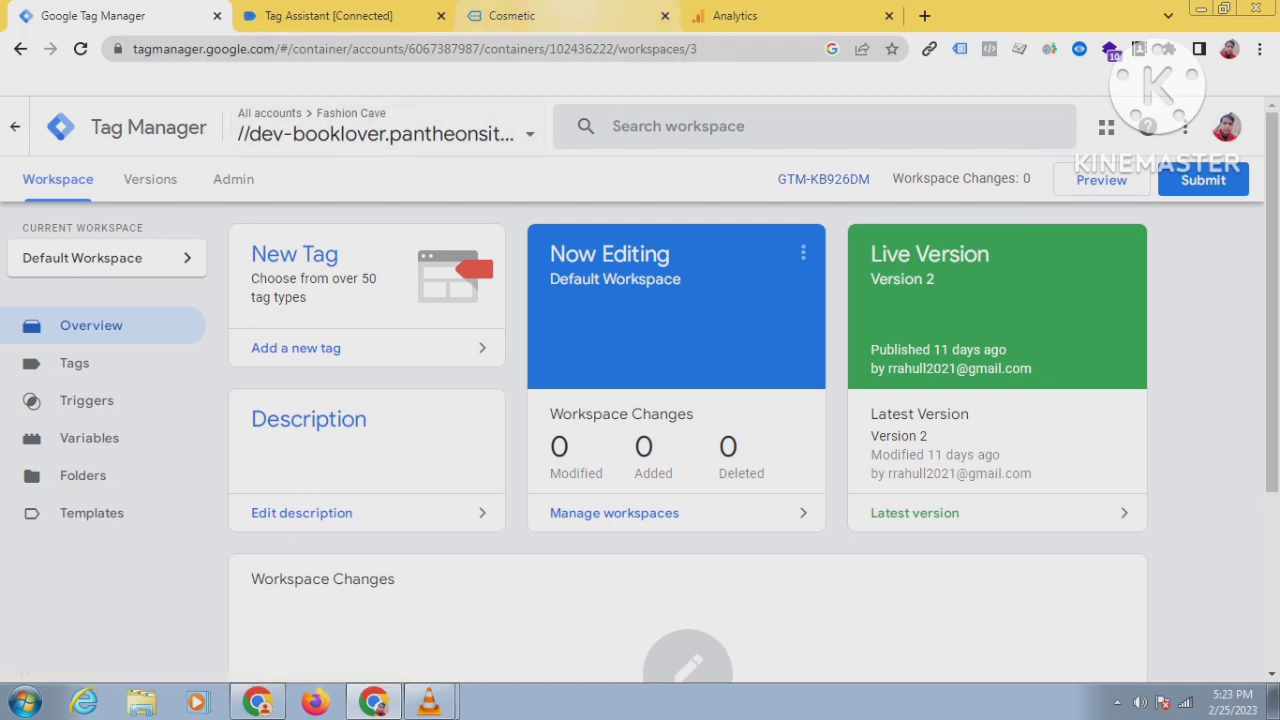
left_click(540, 15)
left_click(340, 15)
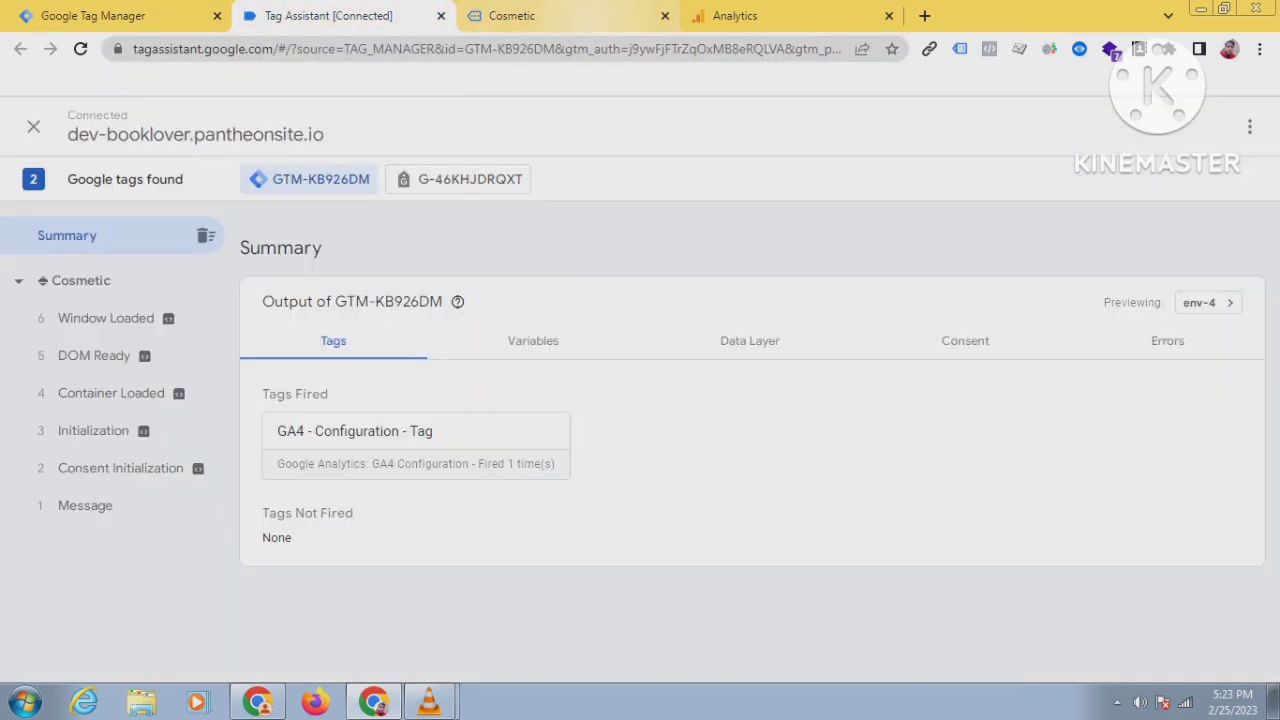
left_click(580, 15)
left_click(115, 15)
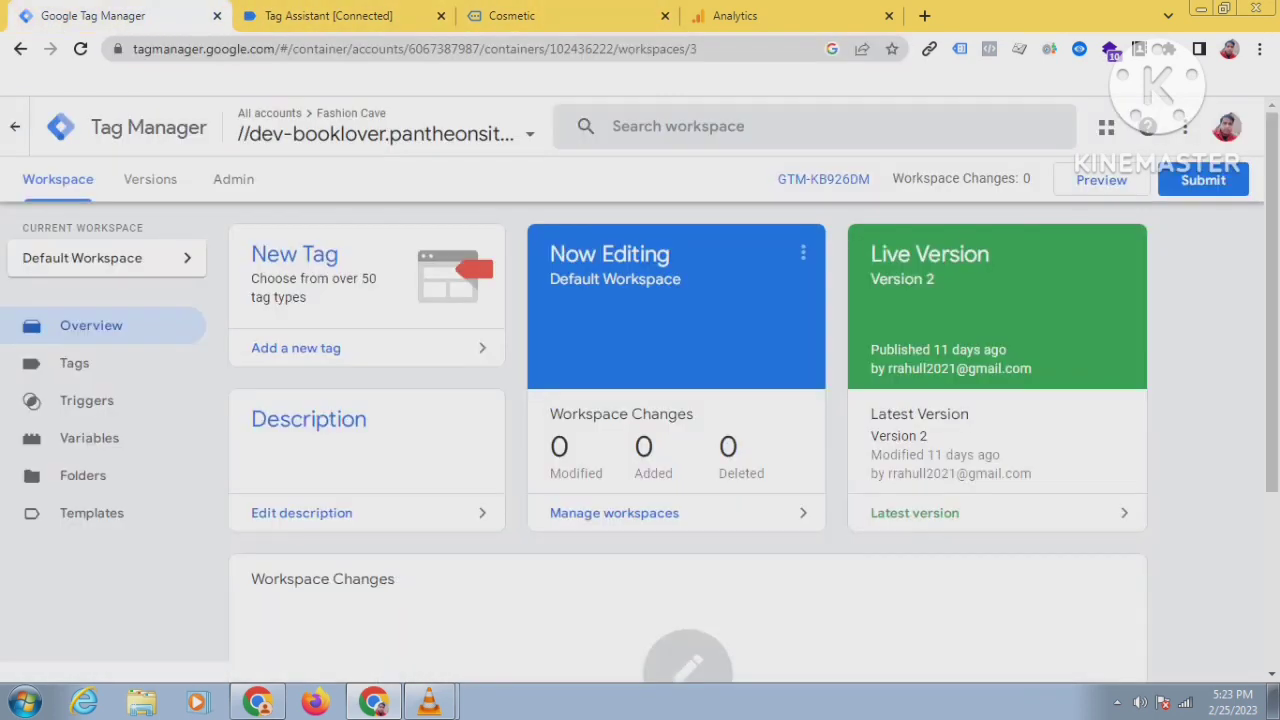
left_click(540, 15)
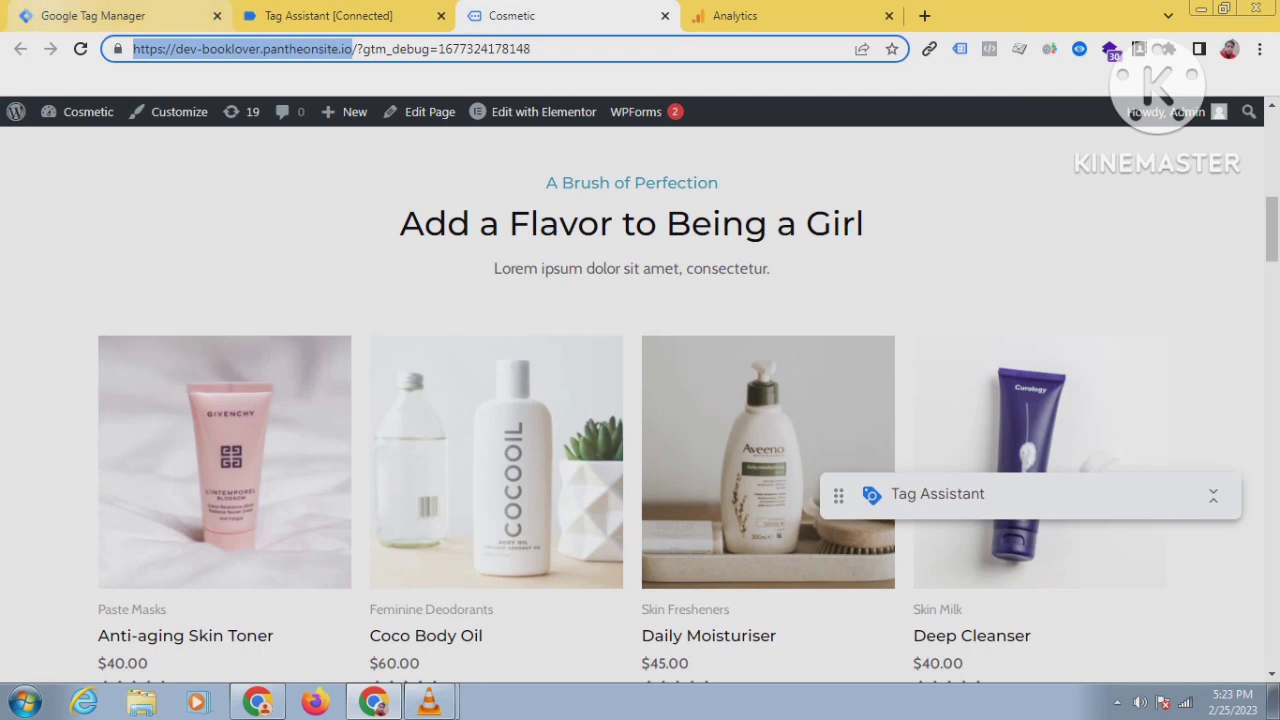
left_click(115, 15)
left_click(580, 15)
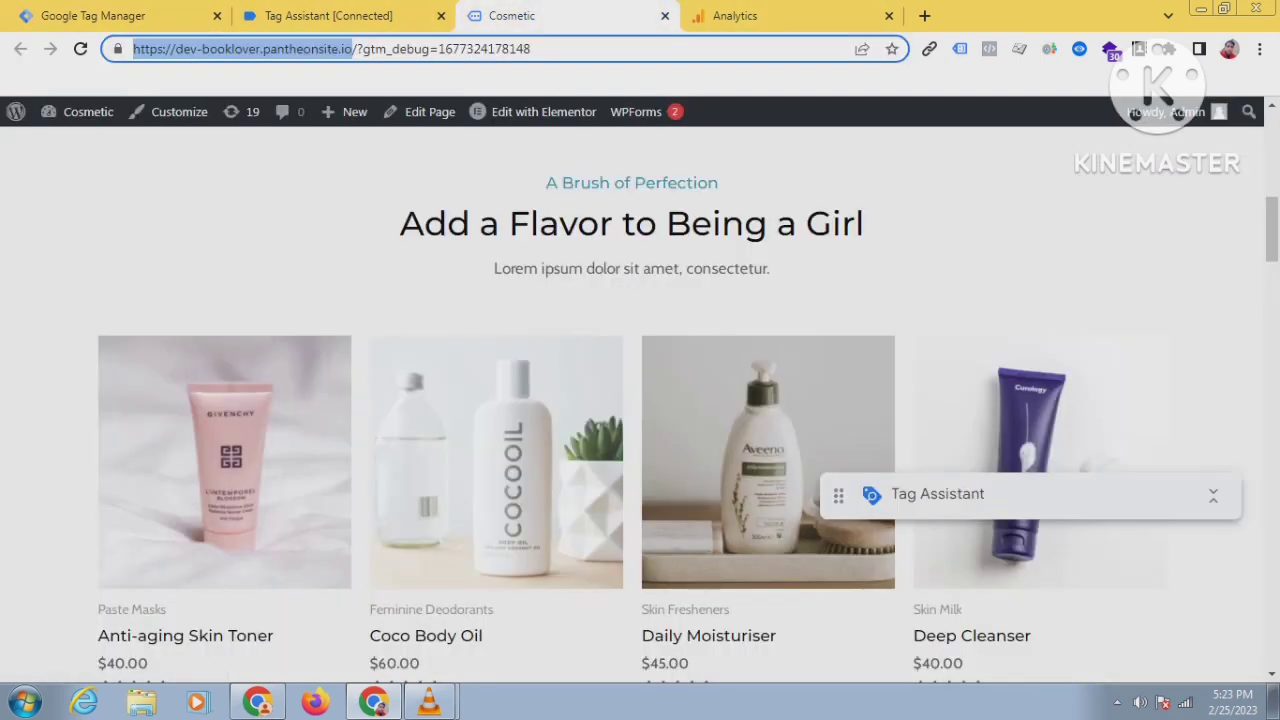
Open the store's Google Tag Manager for WordPress settings page in a new browser tab.
left_click(924, 15)
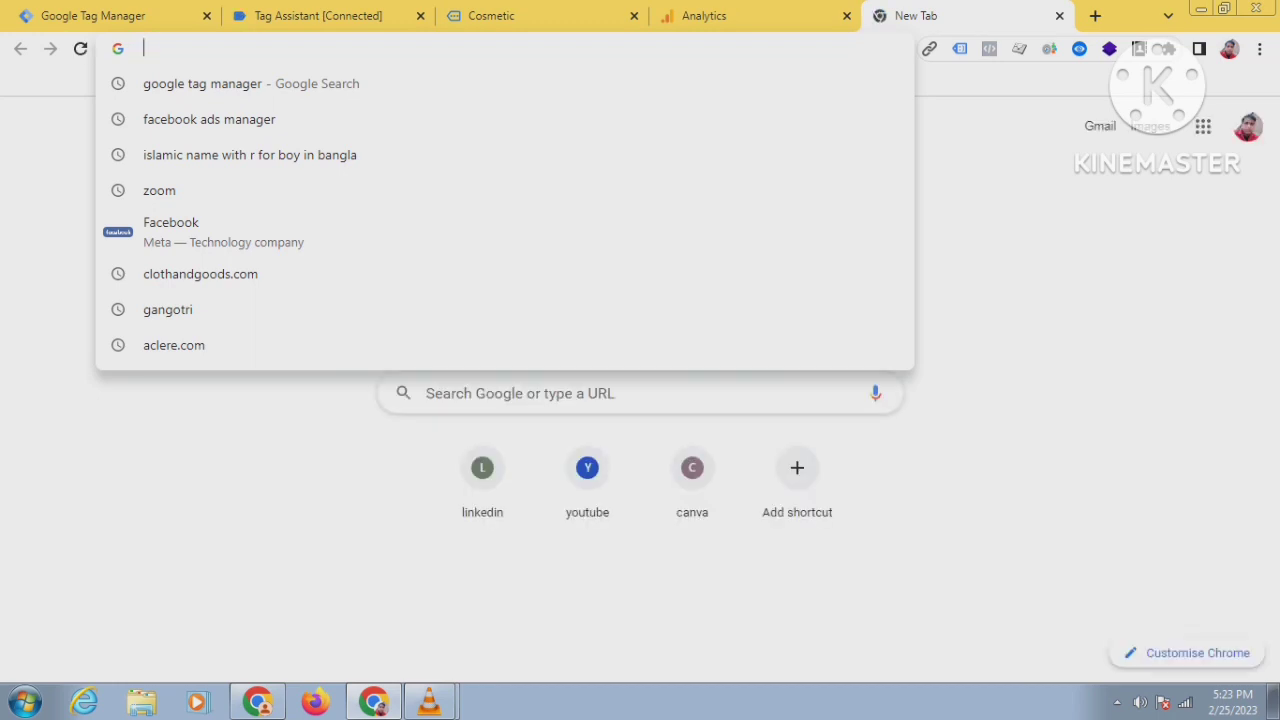
type("boo")
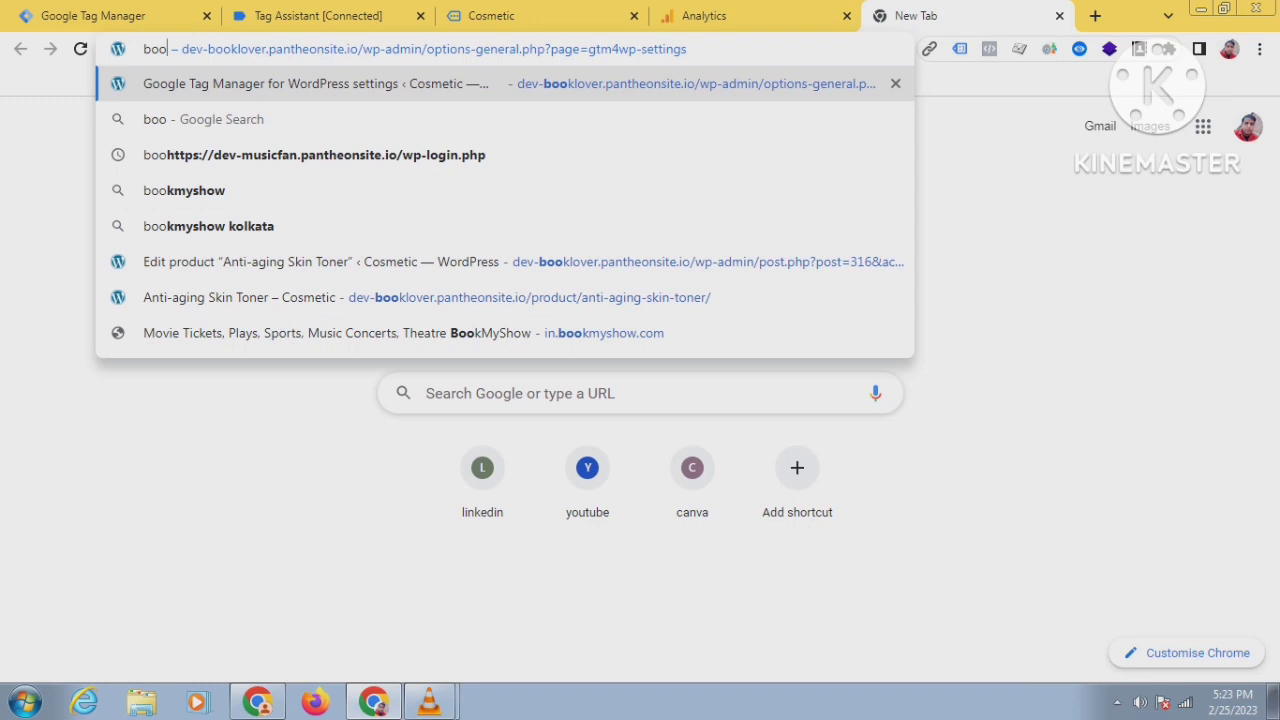
key("Return")
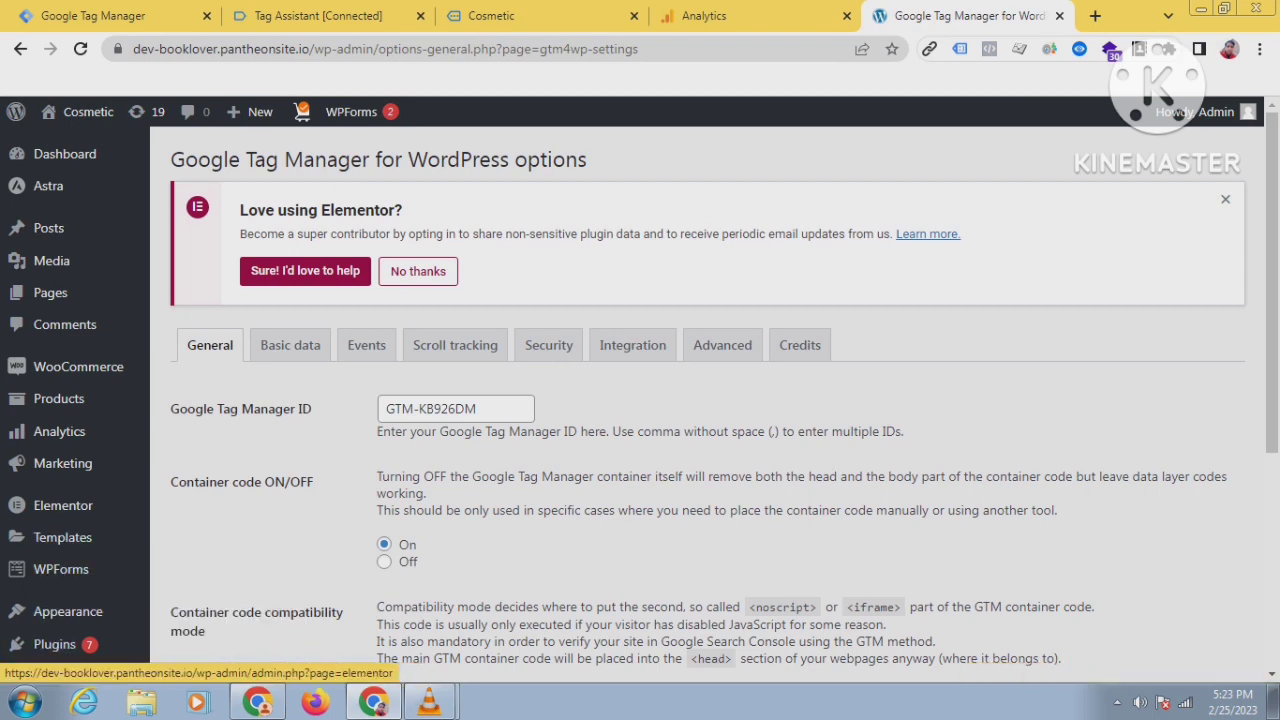
Look over the Google Tag Manager options and open the site's list of installed plugins.
scroll(640, 400, "down", 1)
scroll(60, 580, "down", 2)
scroll(60, 530, "up", 3)
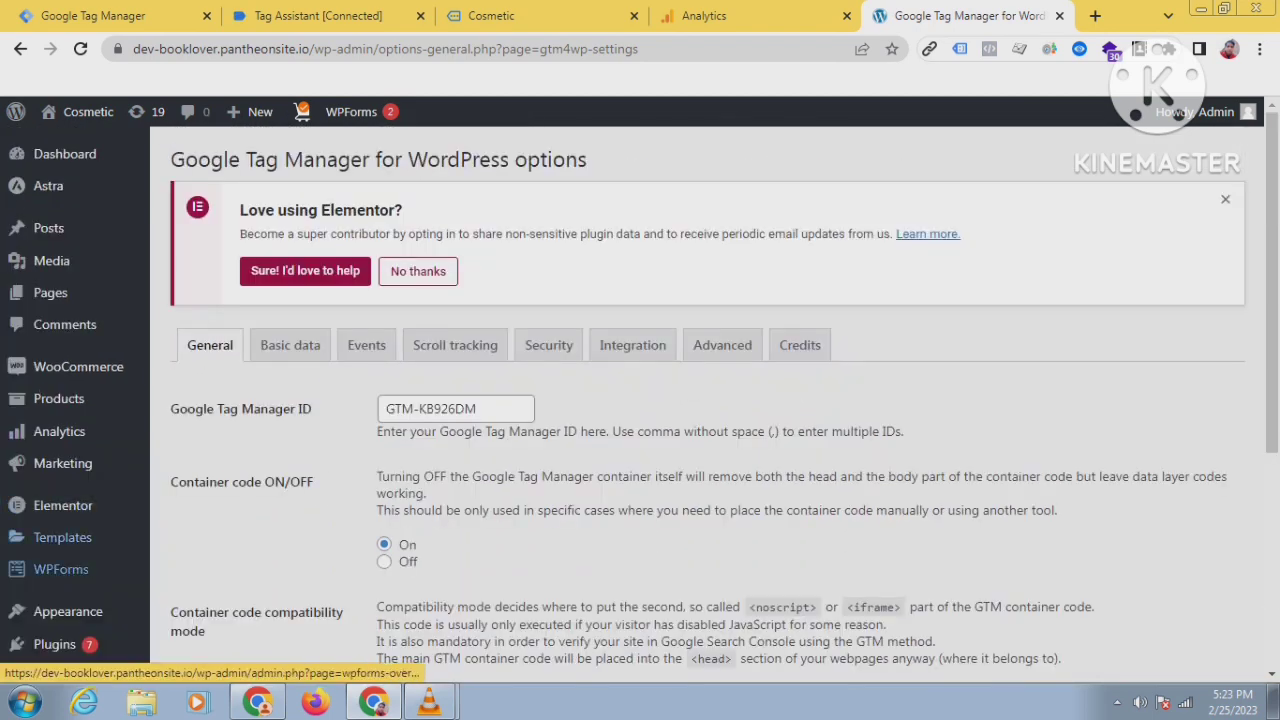
mouse_move(61, 569)
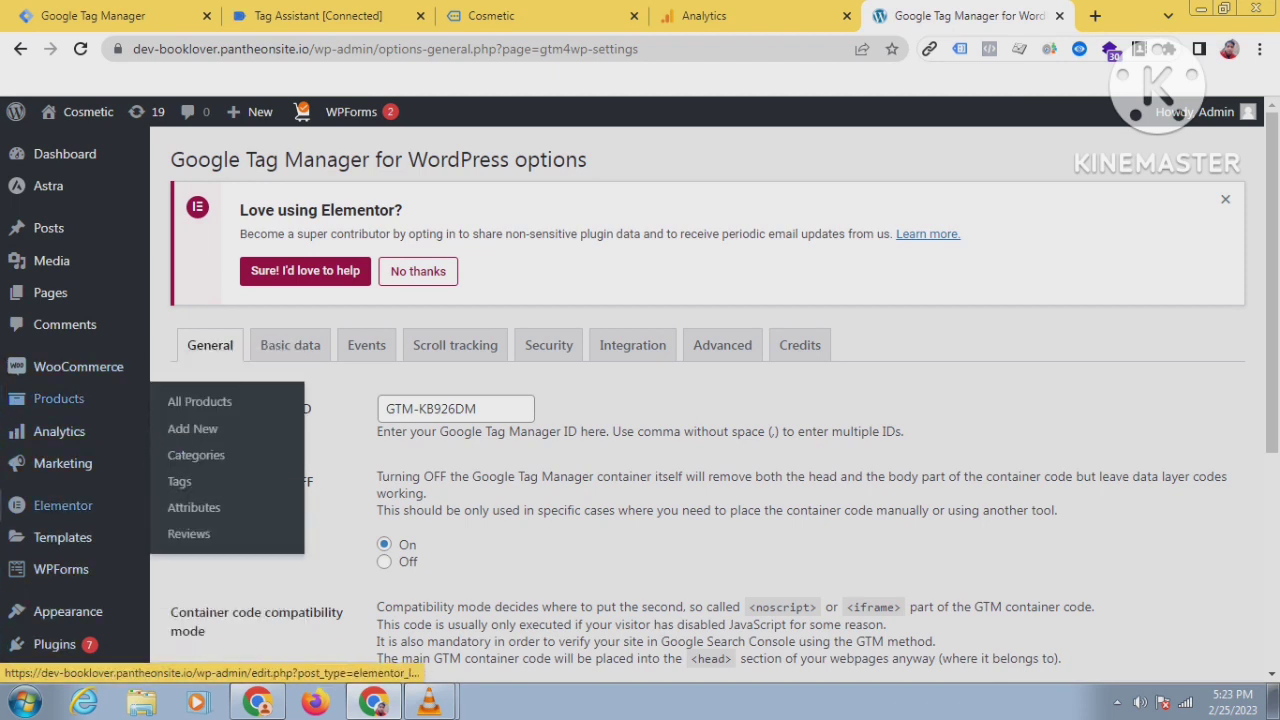
scroll(60, 475, "down", 1)
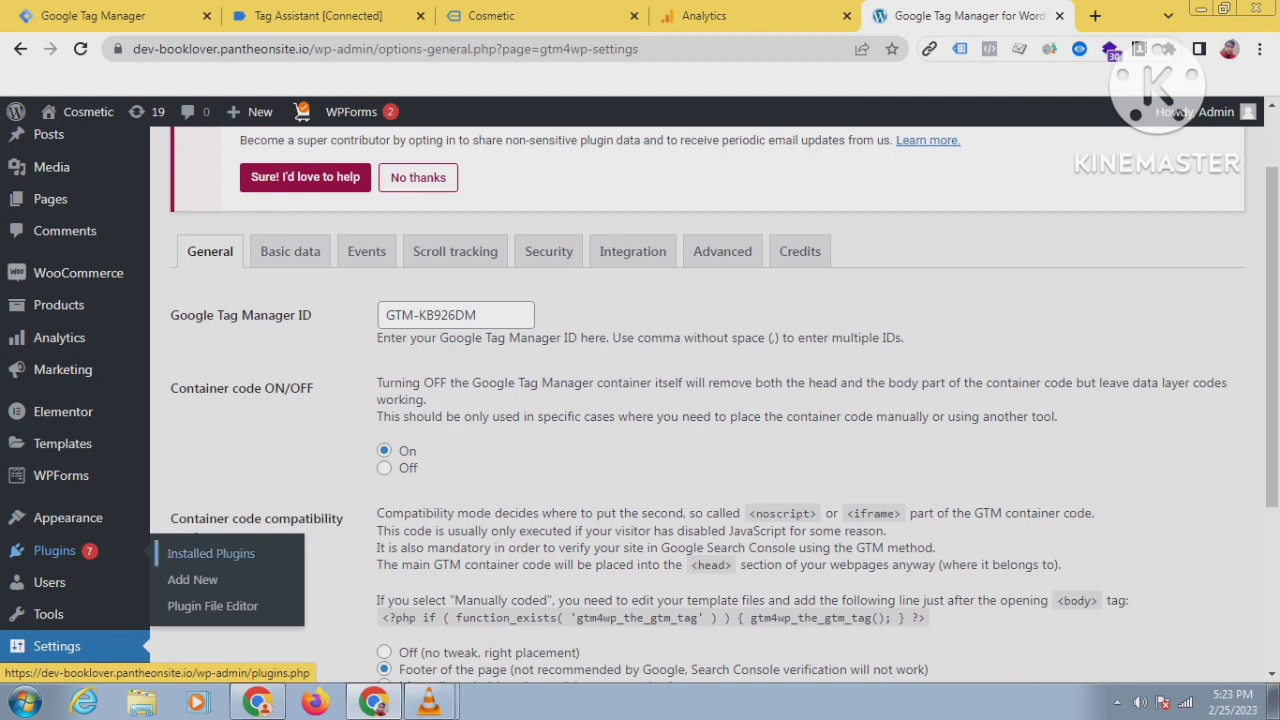
left_click(211, 554)
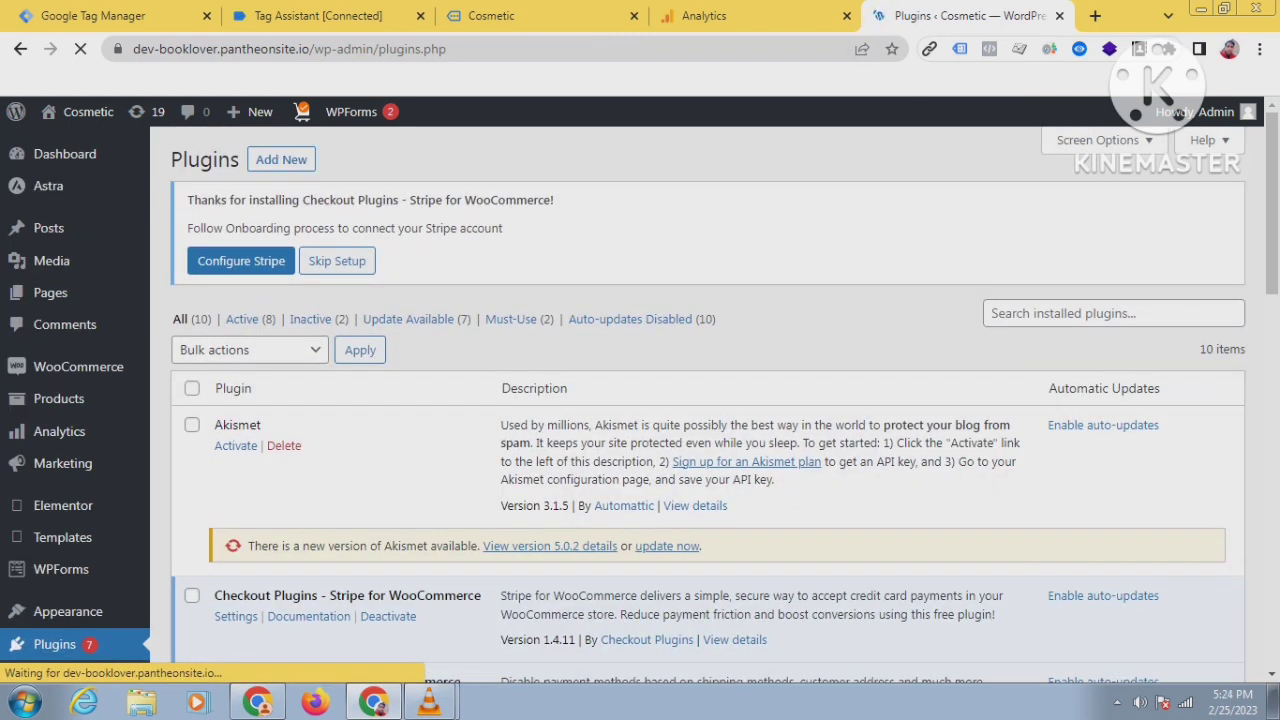
Search the installed plugins for "google ta".
left_click(1096, 313)
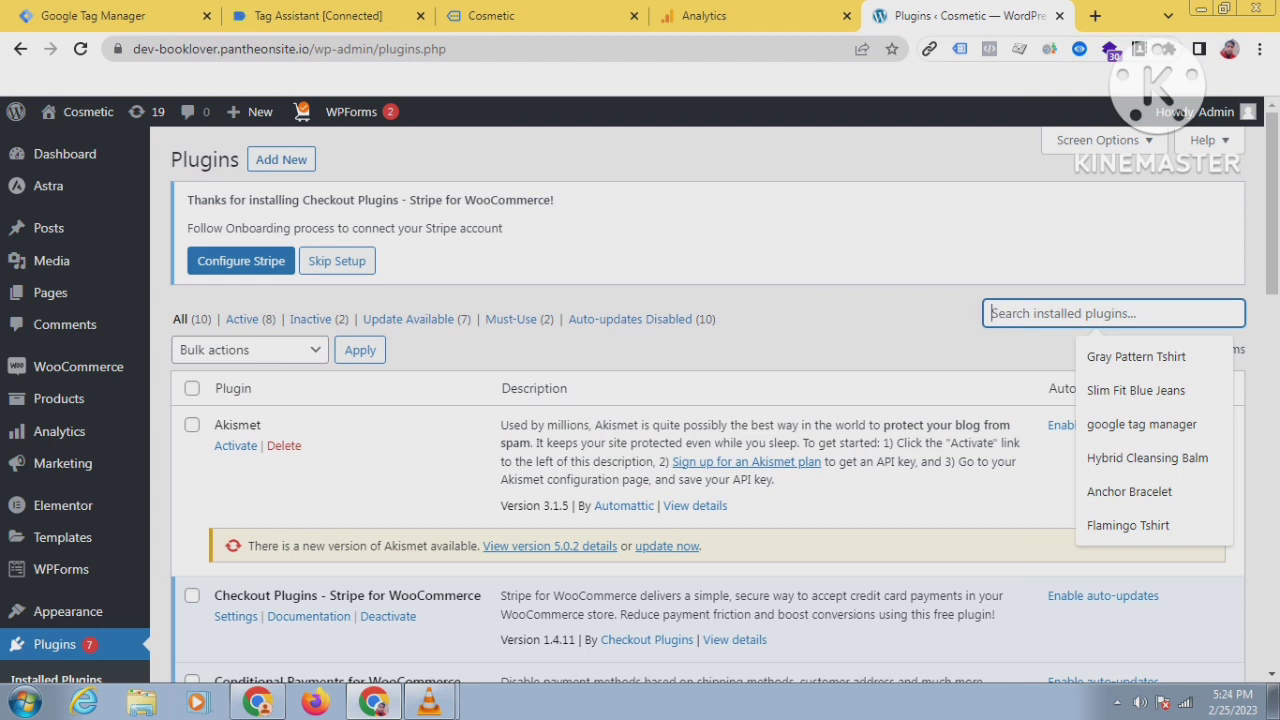
type("goo")
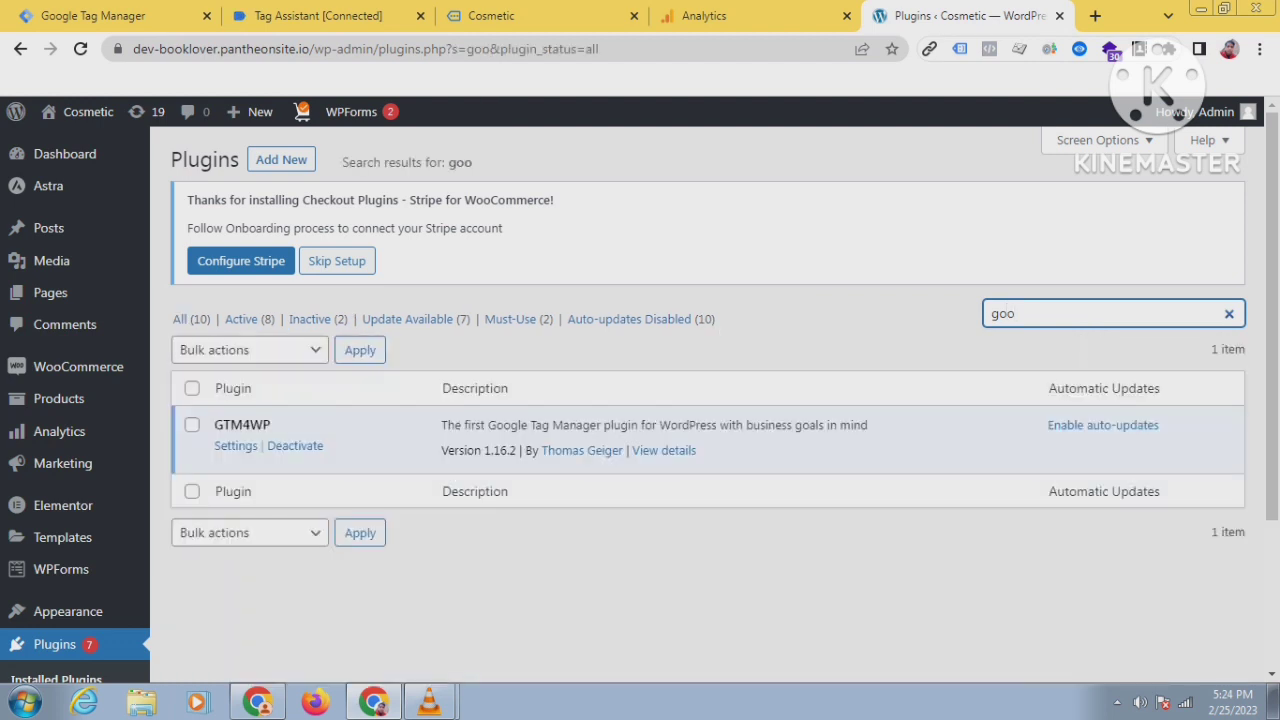
type("gle")
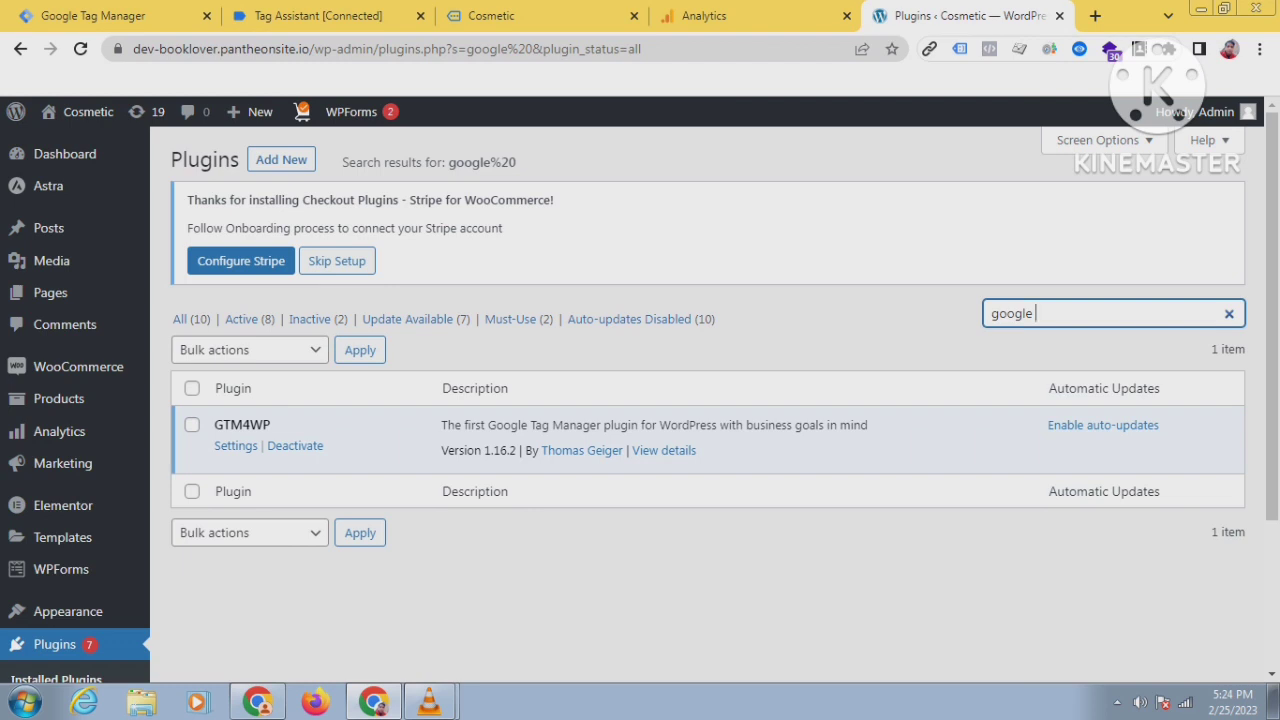
type("ta")
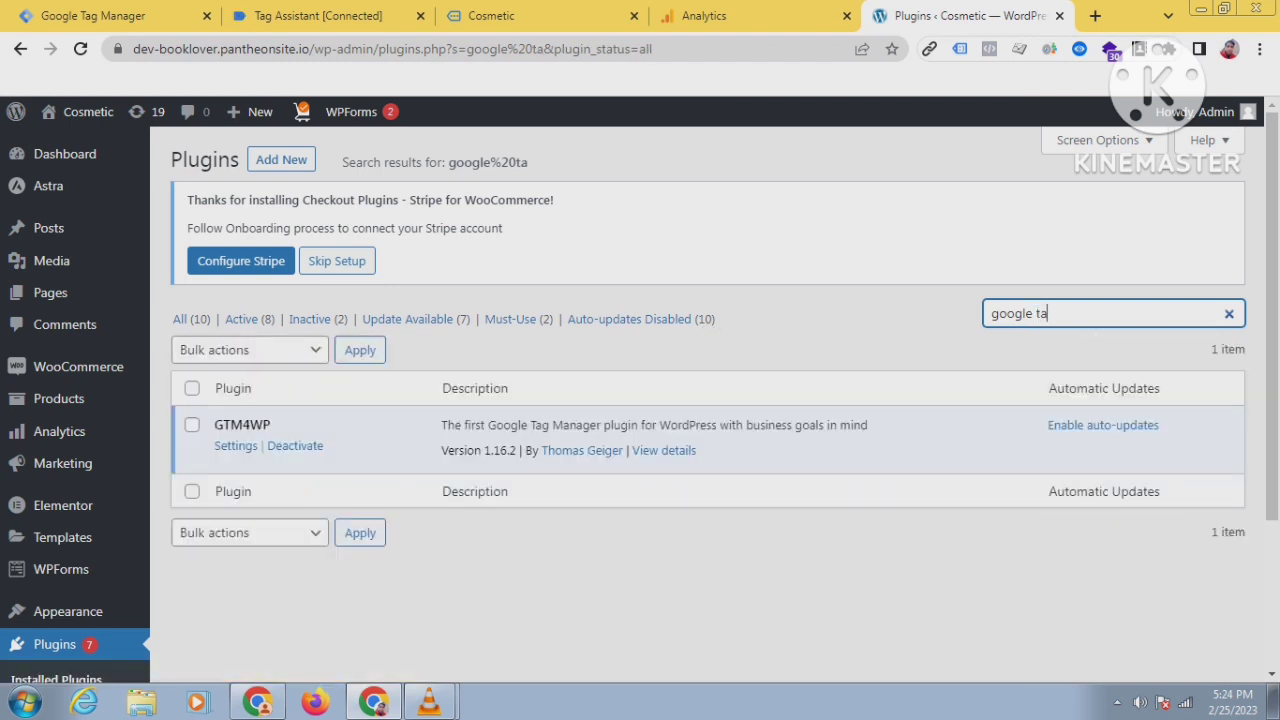
Search for new plugins to add with "google tag manager" and look through the results for GTM4WP.
left_click(281, 160)
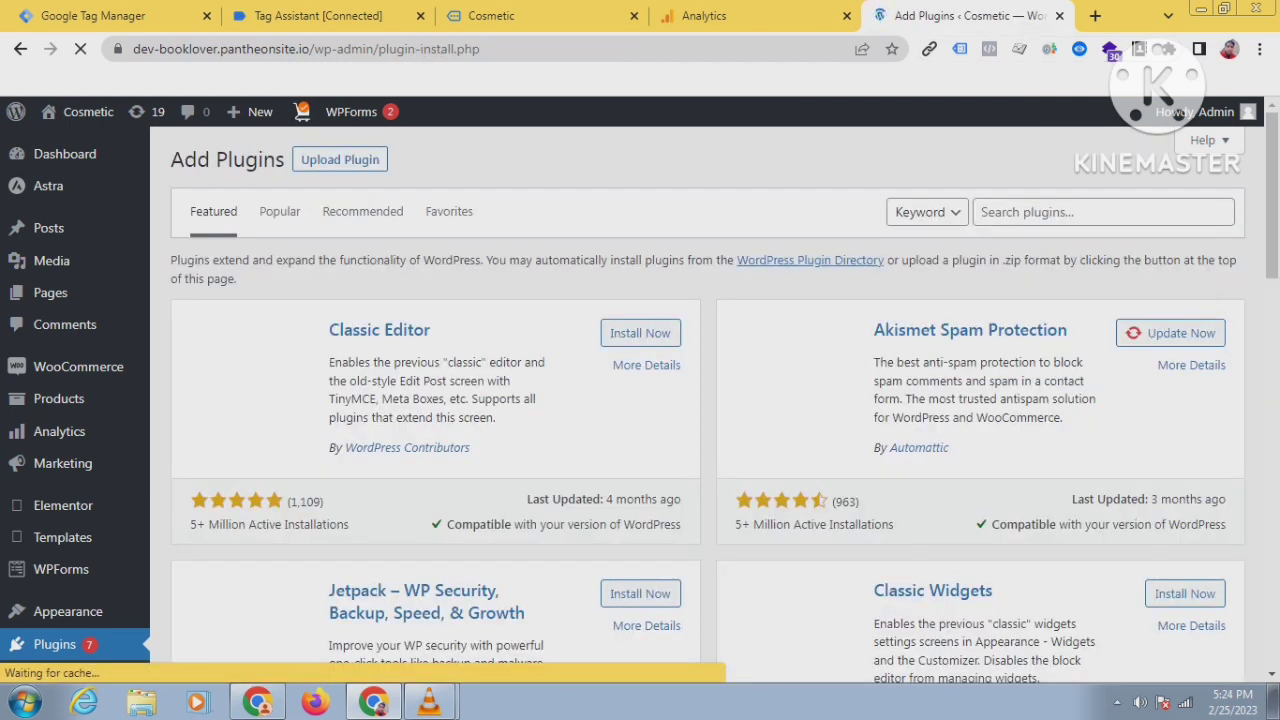
left_click(1103, 212)
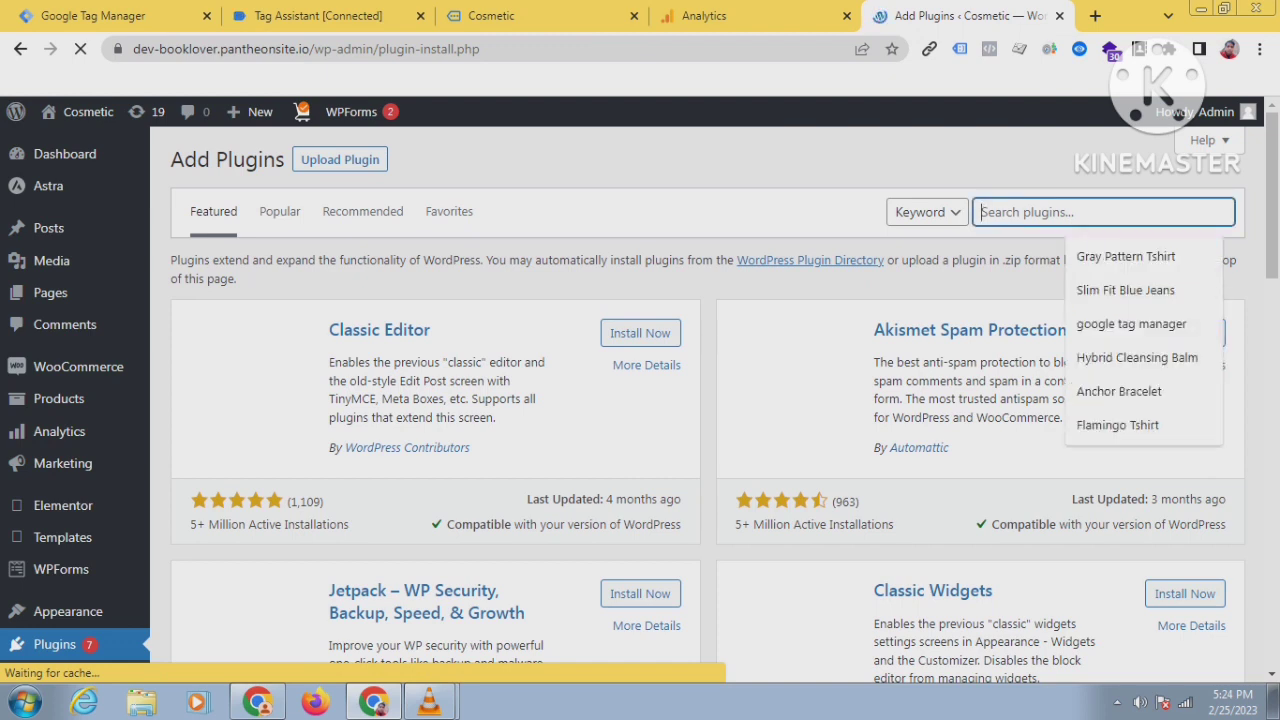
key("Return")
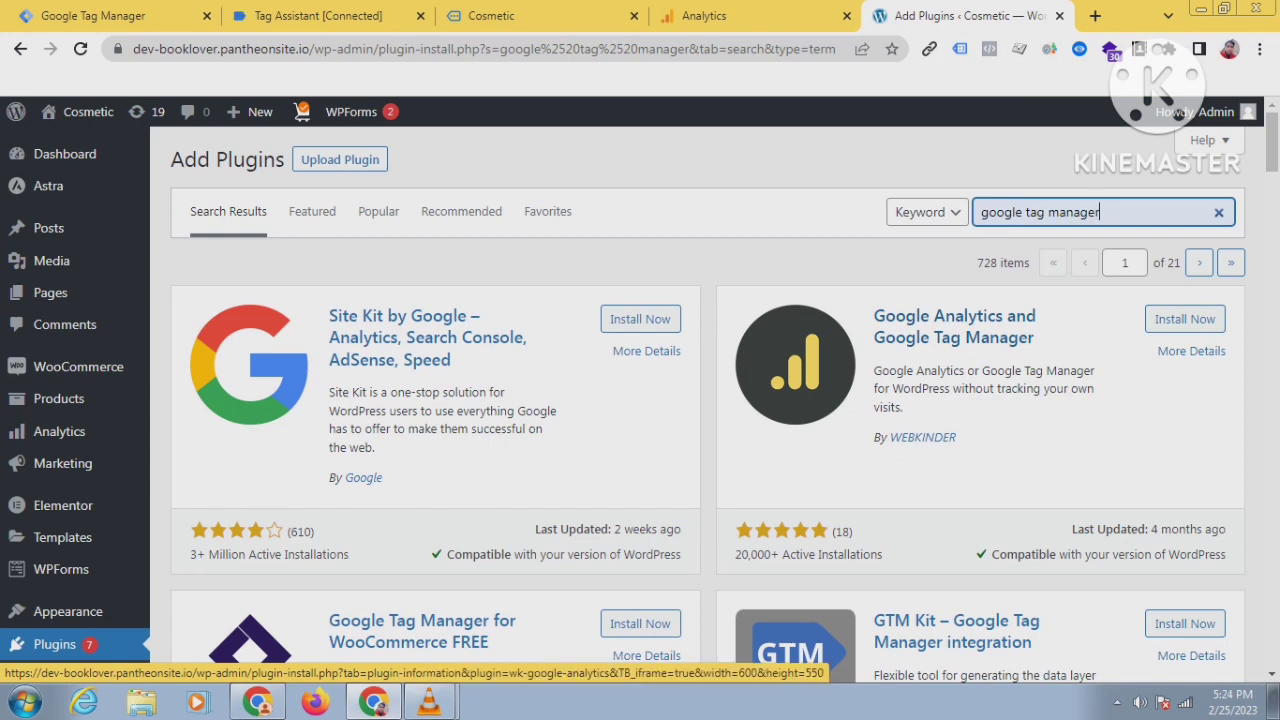
scroll(430, 630, "down", 4)
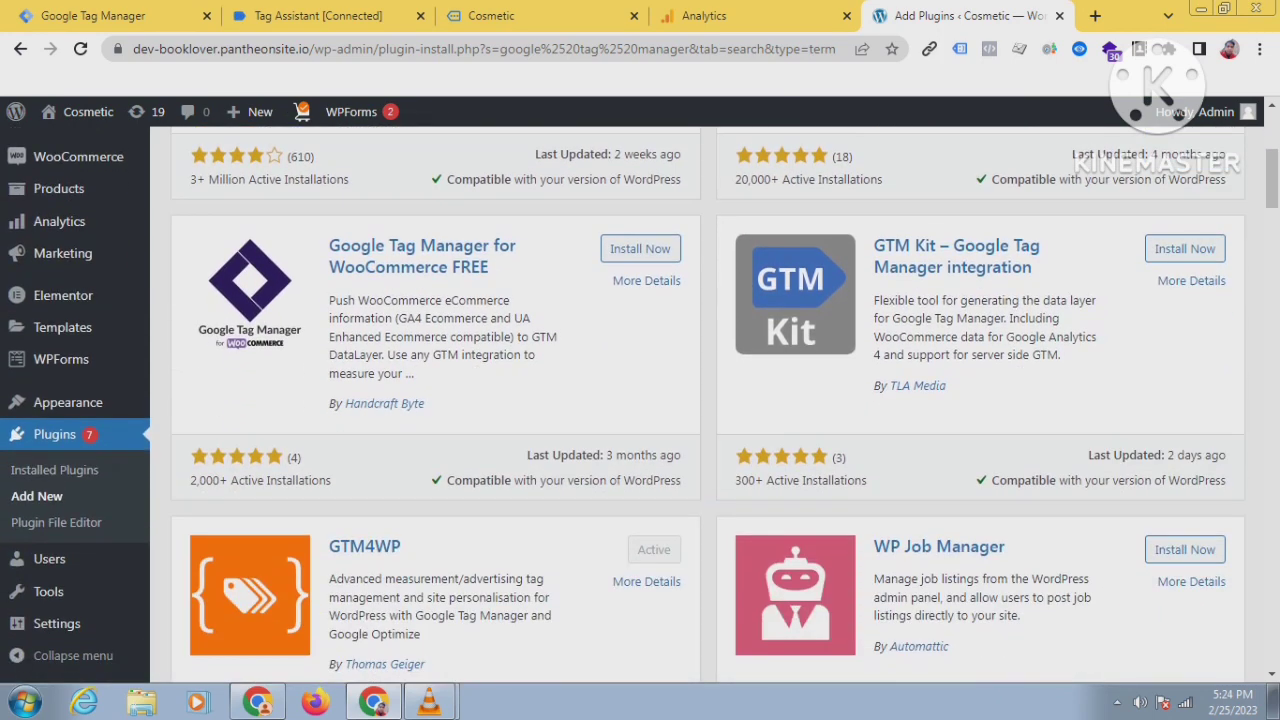
scroll(707, 400, "down", 2)
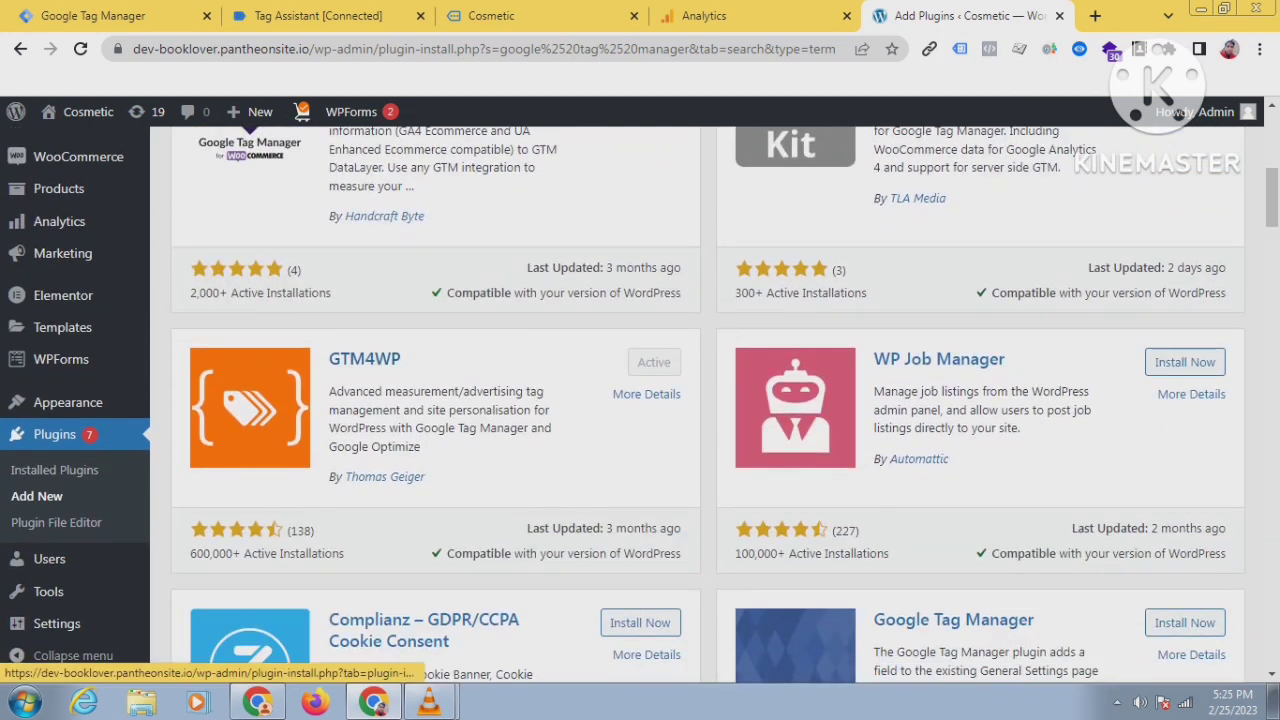
scroll(707, 400, "down", 1)
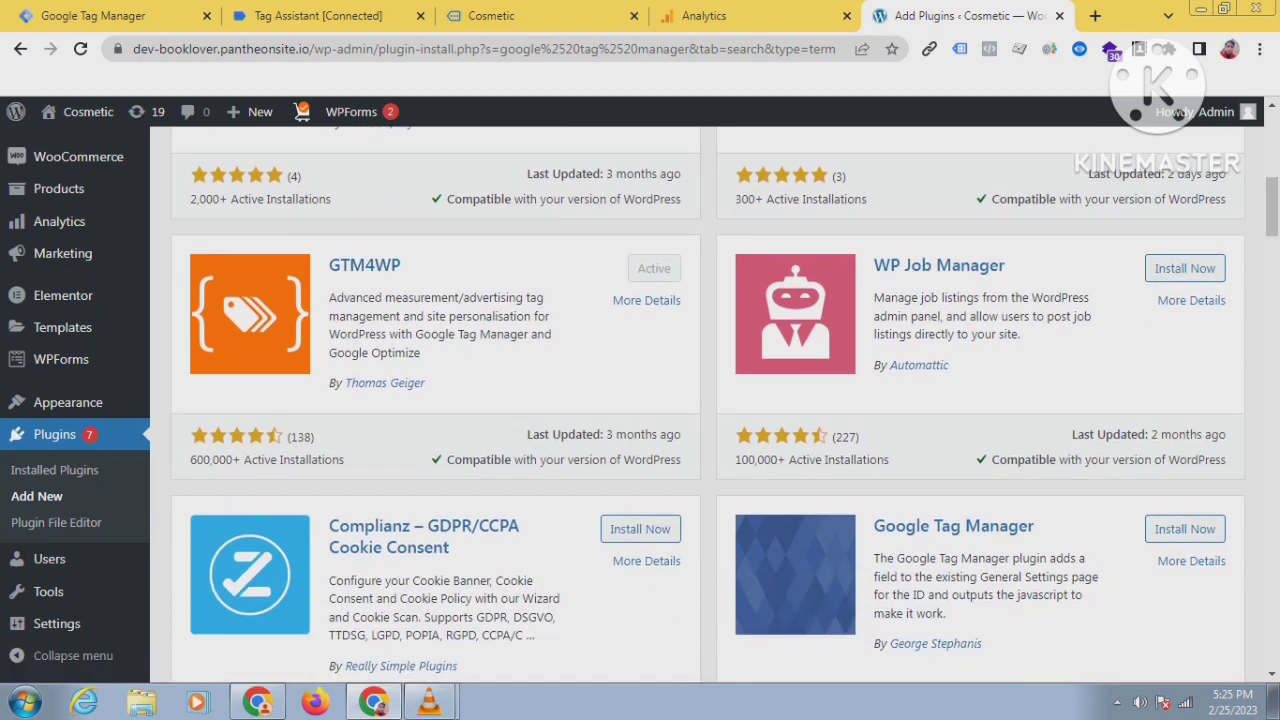
scroll(707, 400, "up", 2)
scroll(707, 400, "down", 2)
scroll(707, 400, "down", 2)
scroll(56, 523, "down", 2)
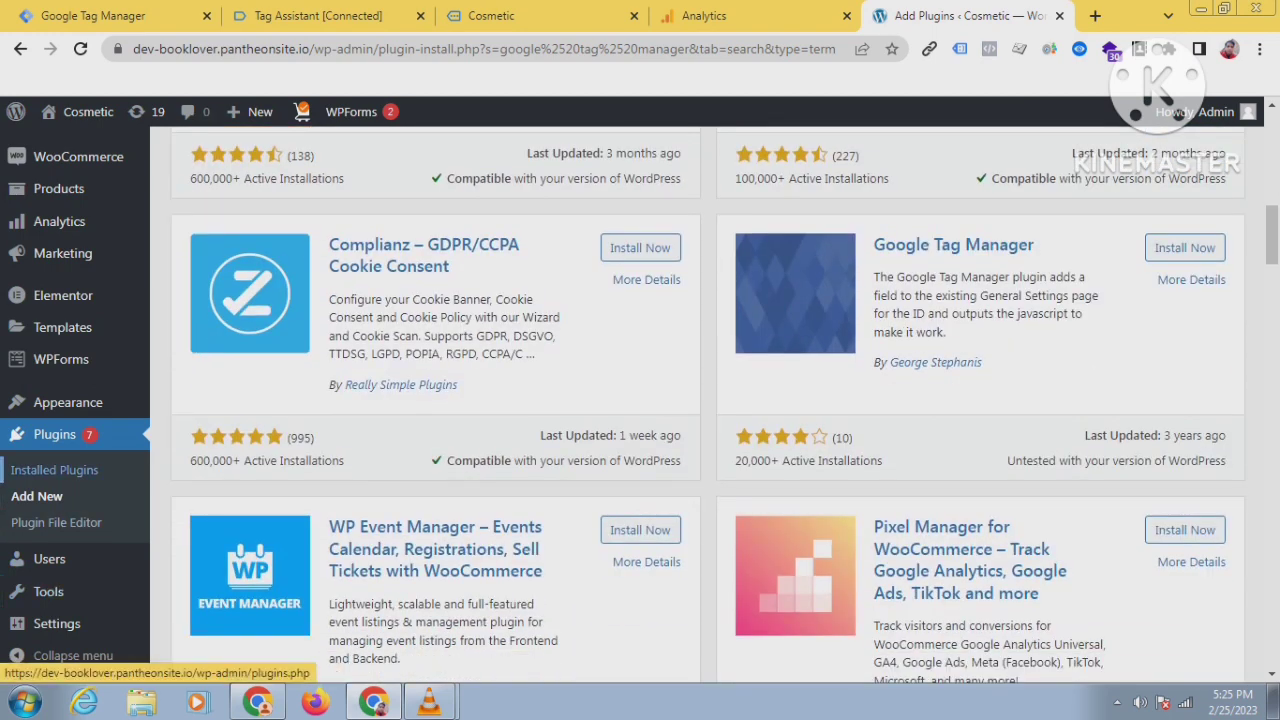
Open the site's Google Tag Manager plugin settings and select the container ID in the Google Tag Manager ID field.
mouse_move(57, 624)
scroll(57, 624, "down", 2)
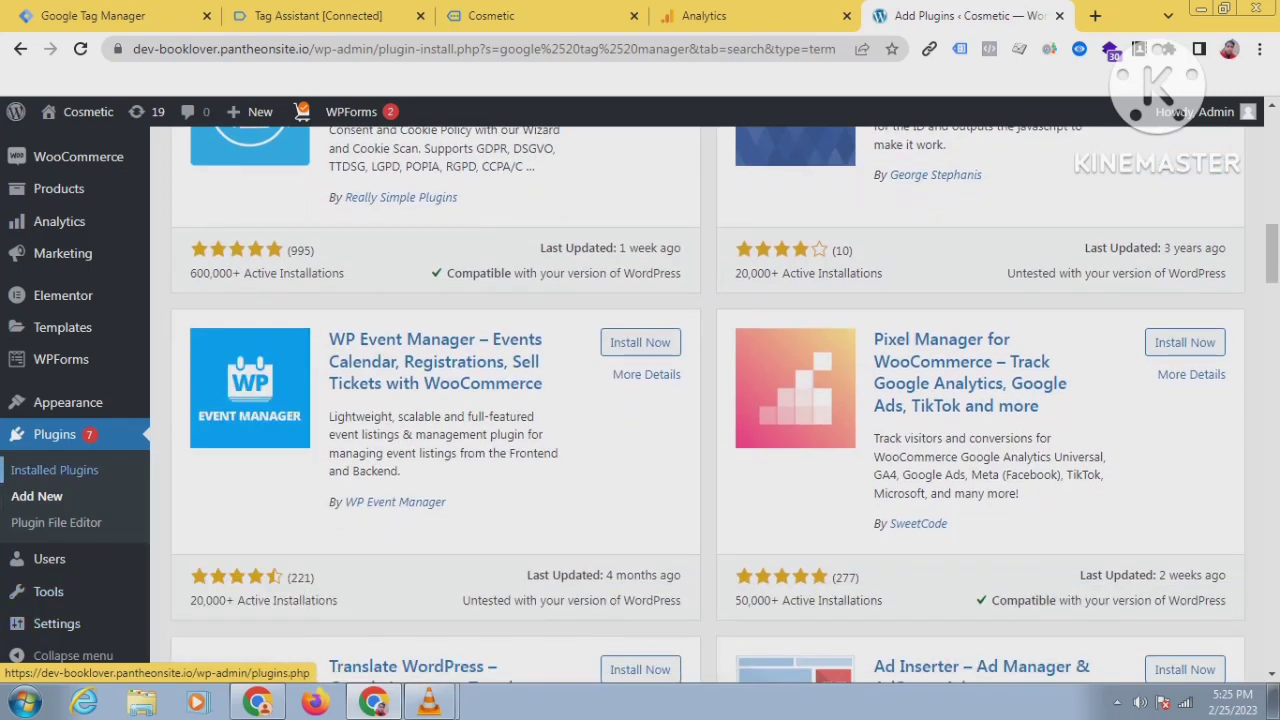
scroll(57, 624, "down", 2)
scroll(57, 624, "down", 1)
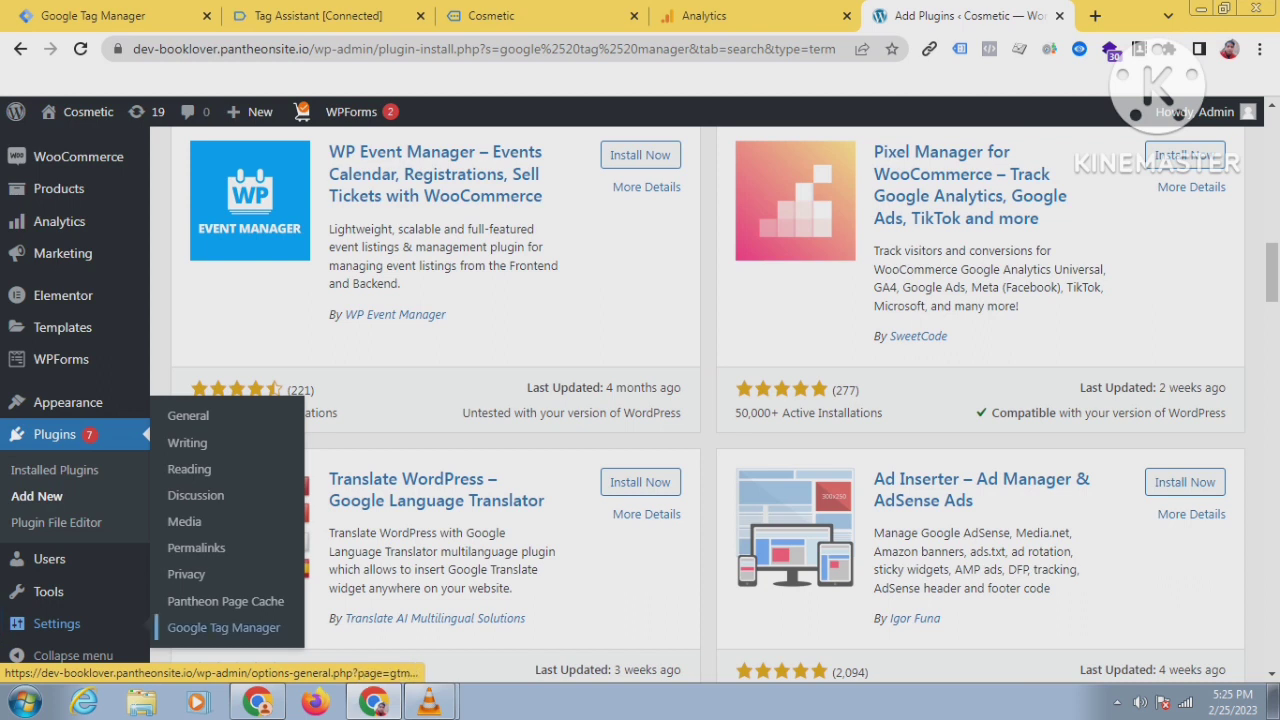
left_click(223, 627)
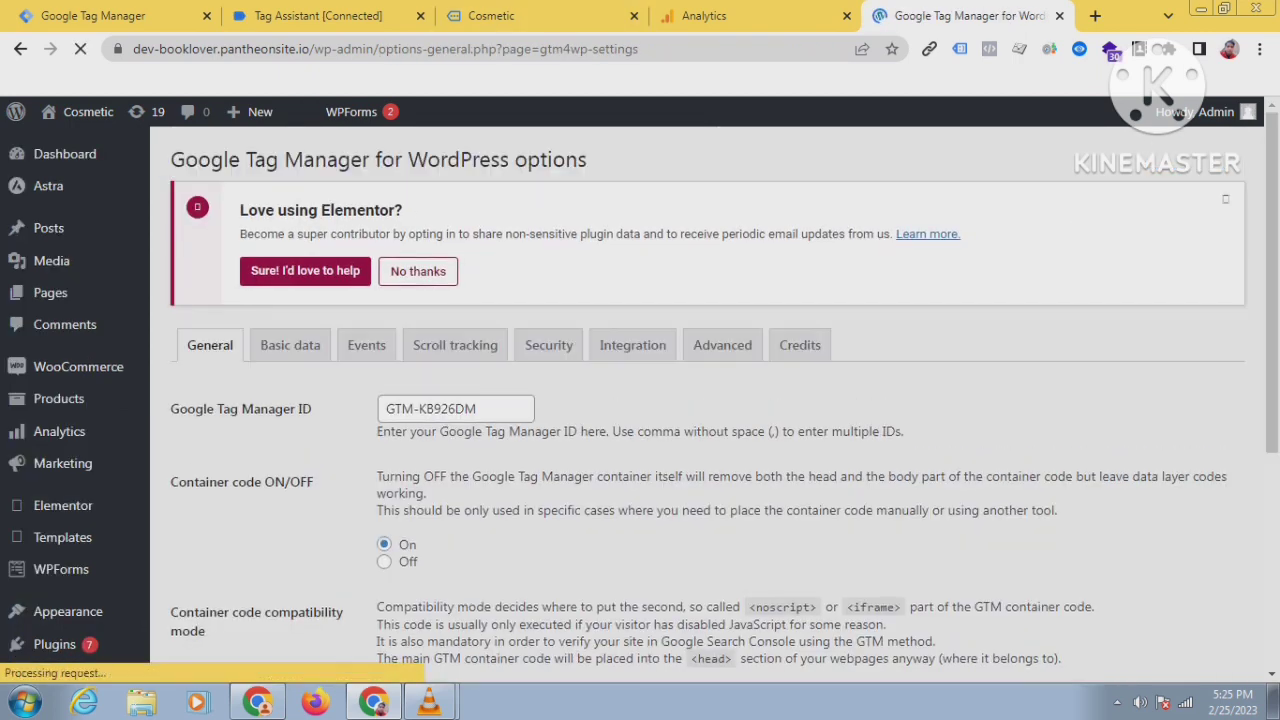
scroll(700, 400, "down", 4)
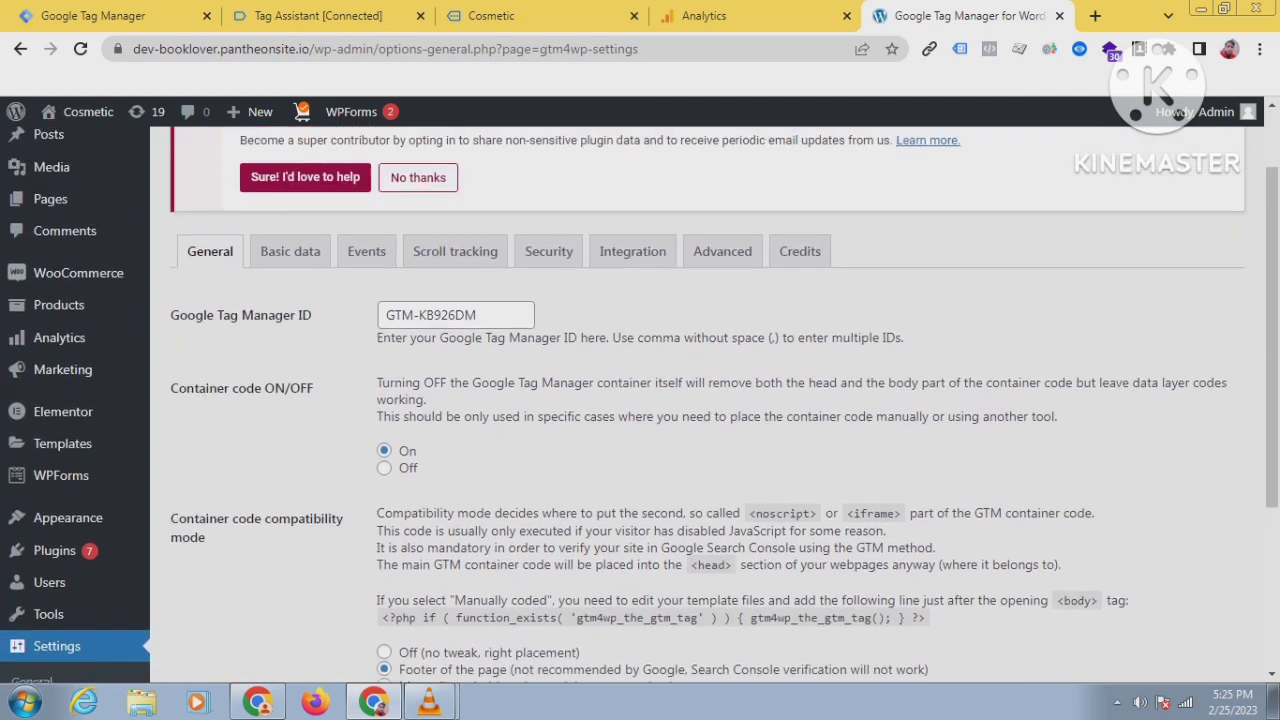
scroll(700, 400, "up", 3)
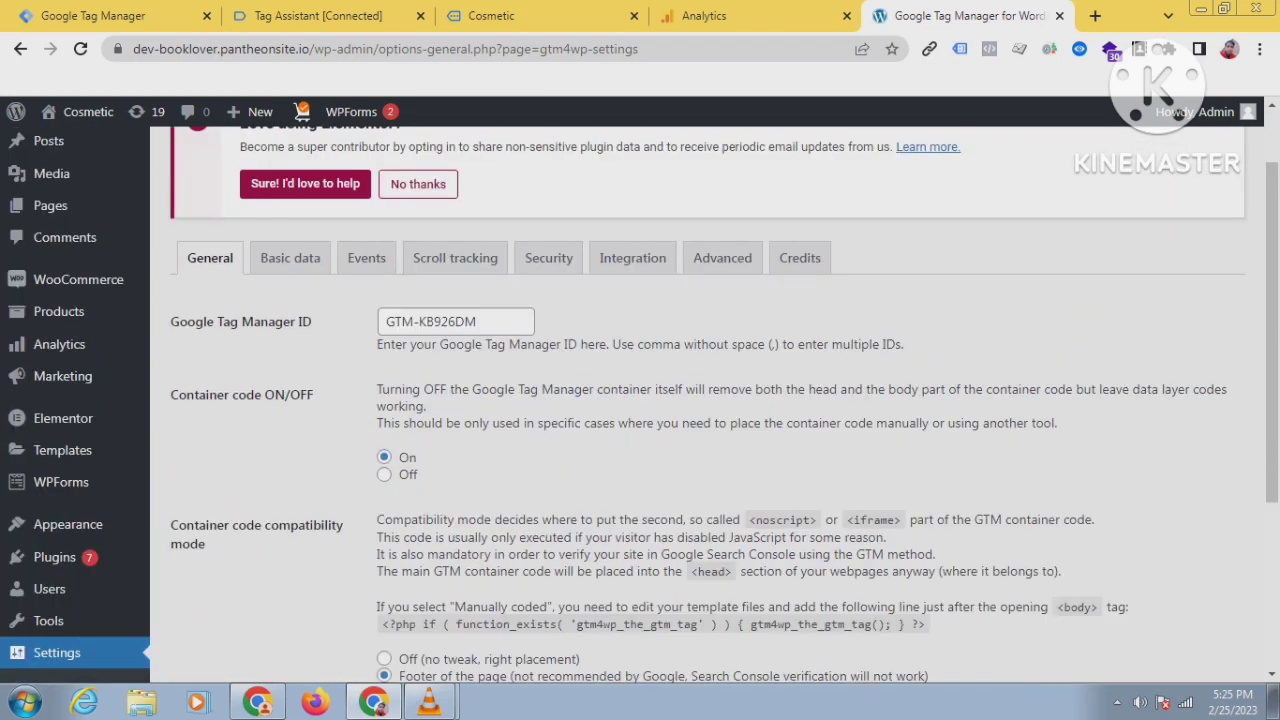
triple_click(448, 322)
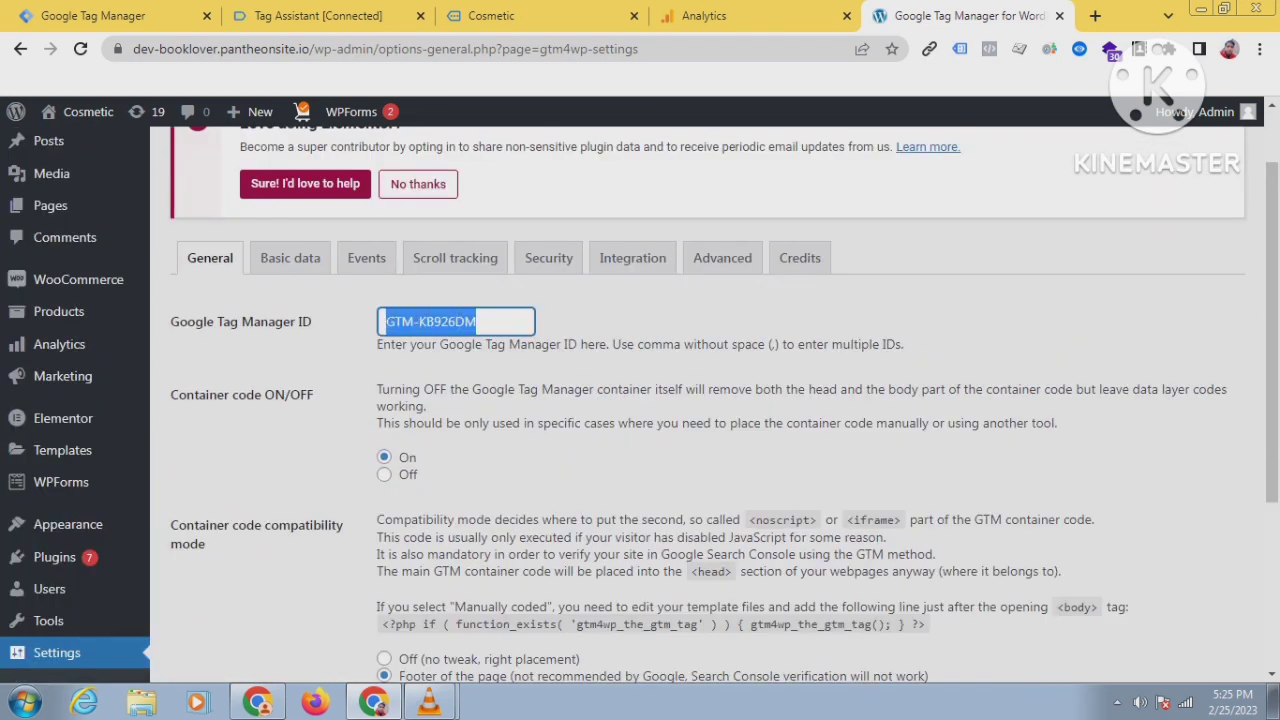
Copy the container ID GTM-KB926DM from the head snippet in Google Tag Manager's installation code.
left_click(413, 322)
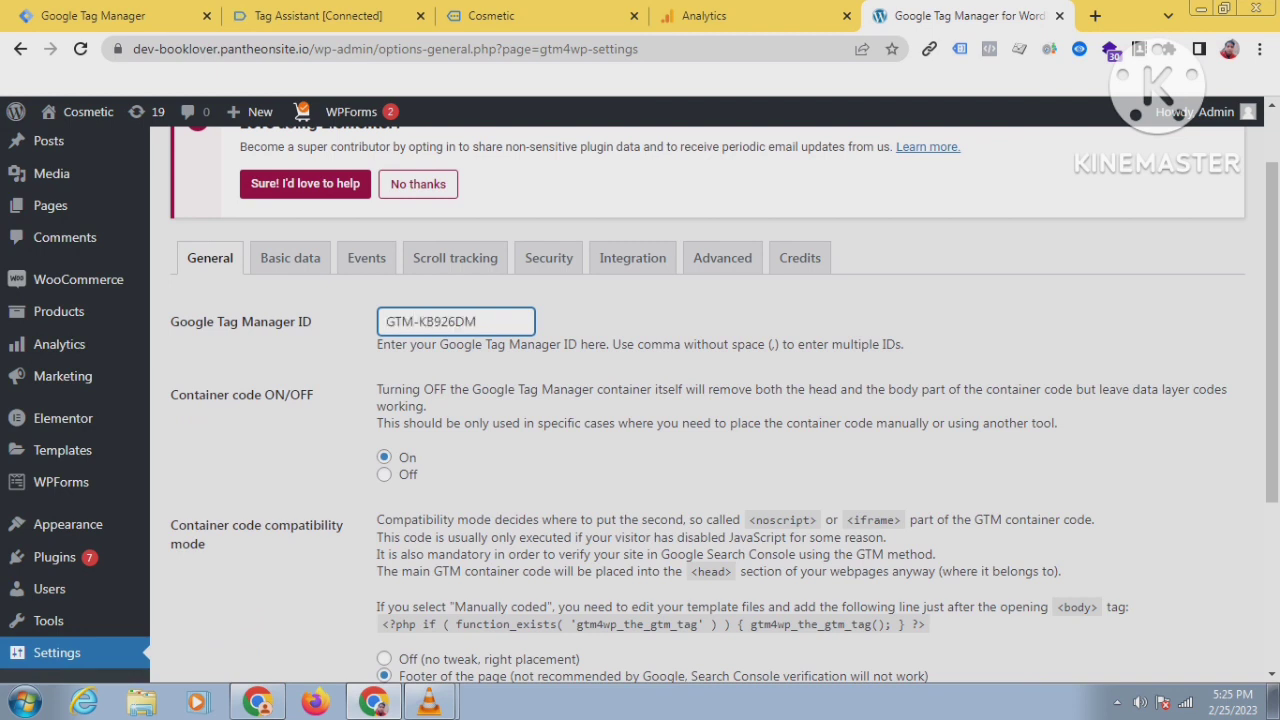
mouse_move(386, 322)
left_mouse_down()
mouse_move(478, 322)
mouse_move(386, 322)
left_mouse_up()
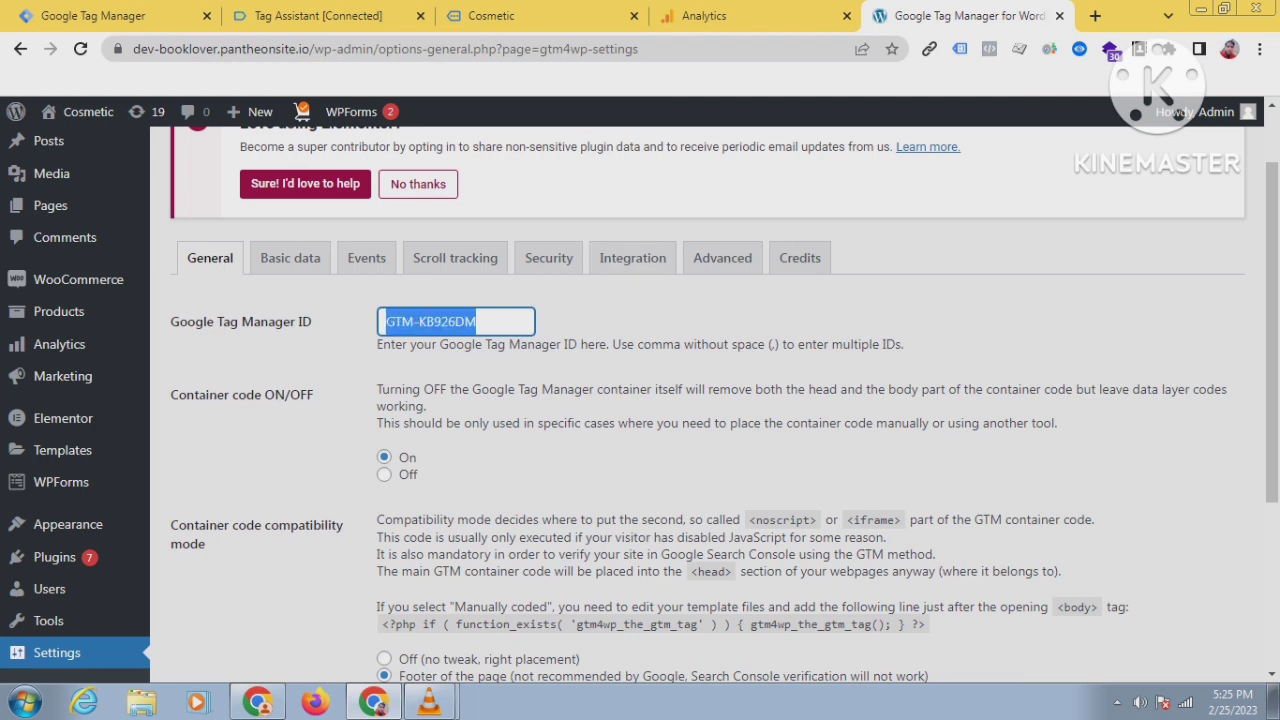
left_click(93, 15)
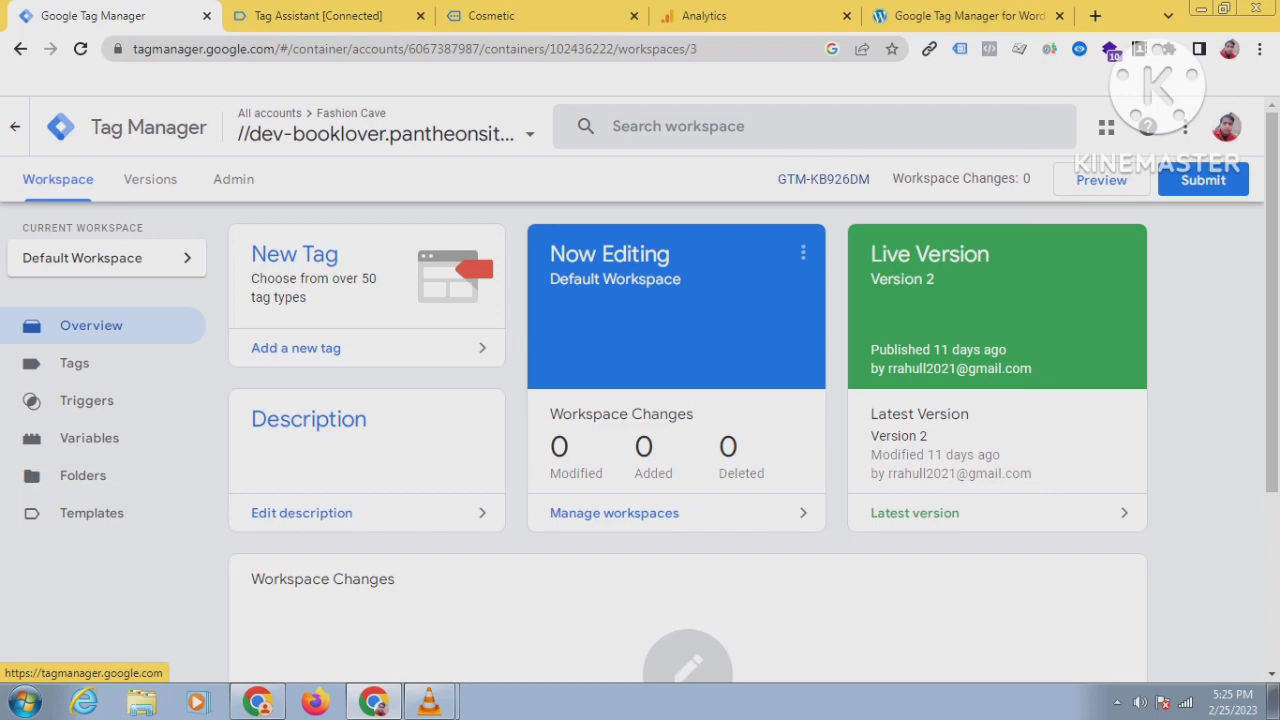
left_click(823, 180)
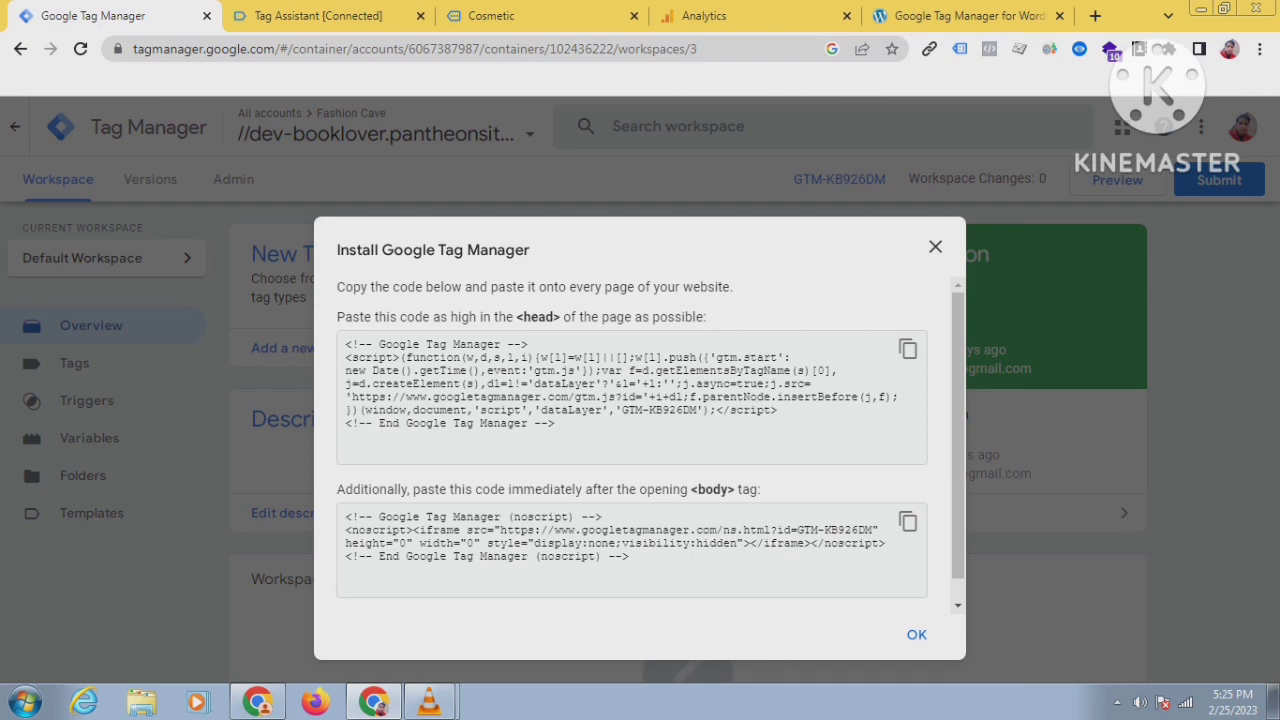
key("Escape")
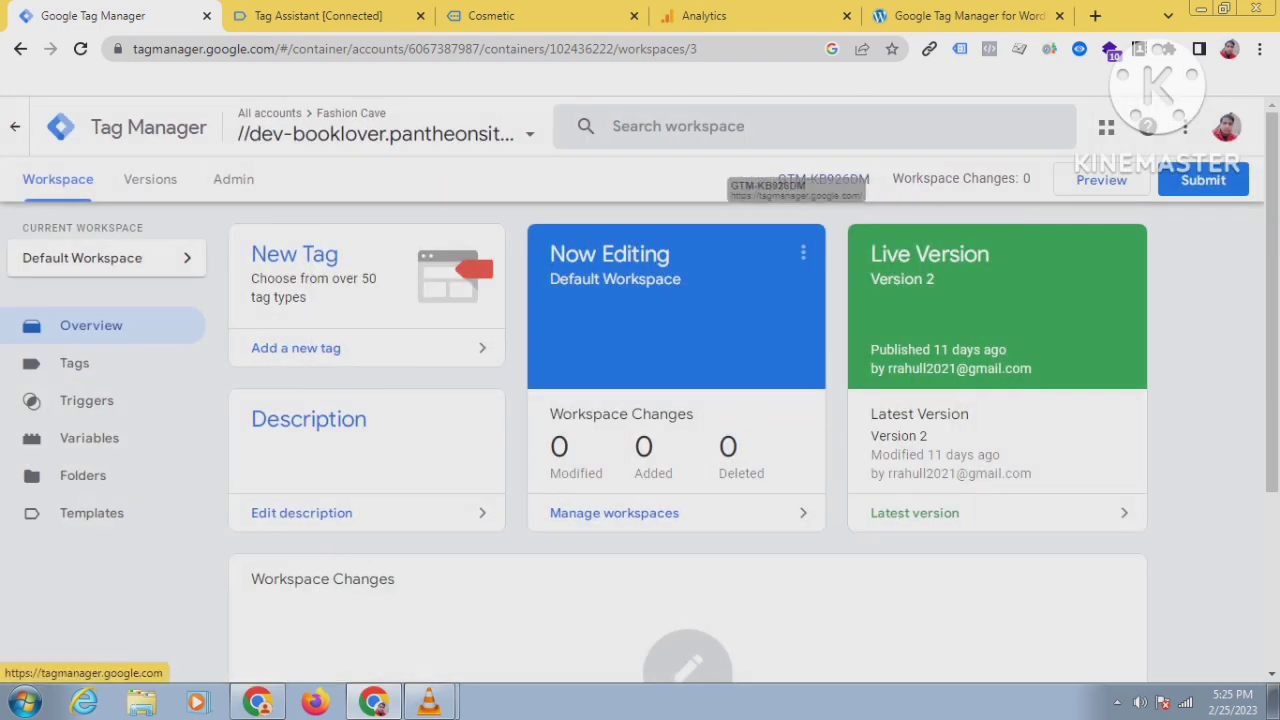
left_click_drag(773, 181, 872, 181)
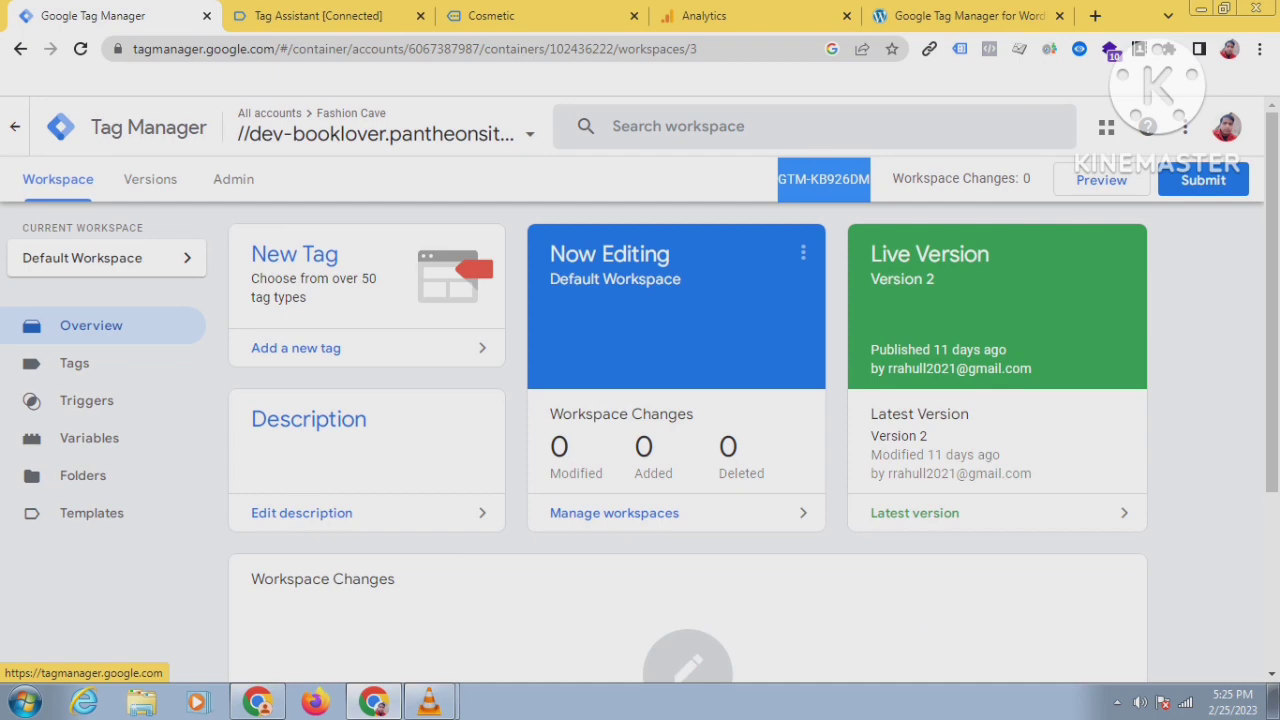
left_click(850, 180)
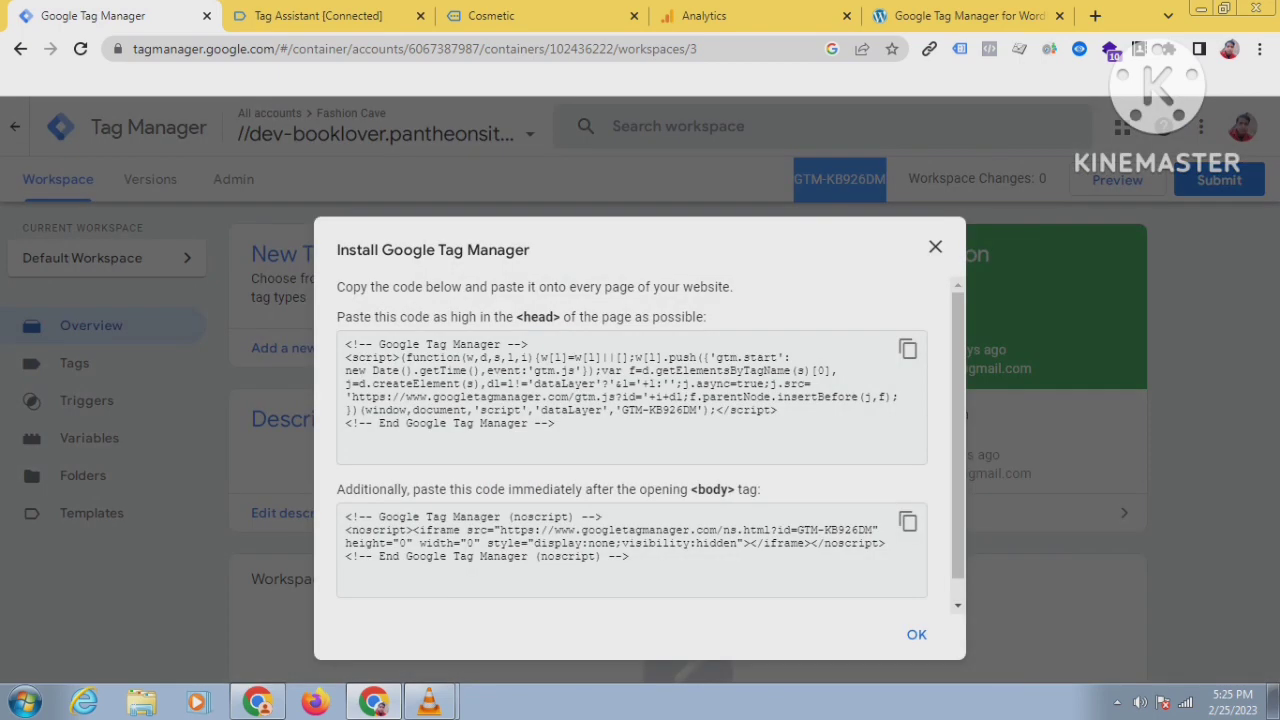
left_click_drag(696, 410, 623, 410)
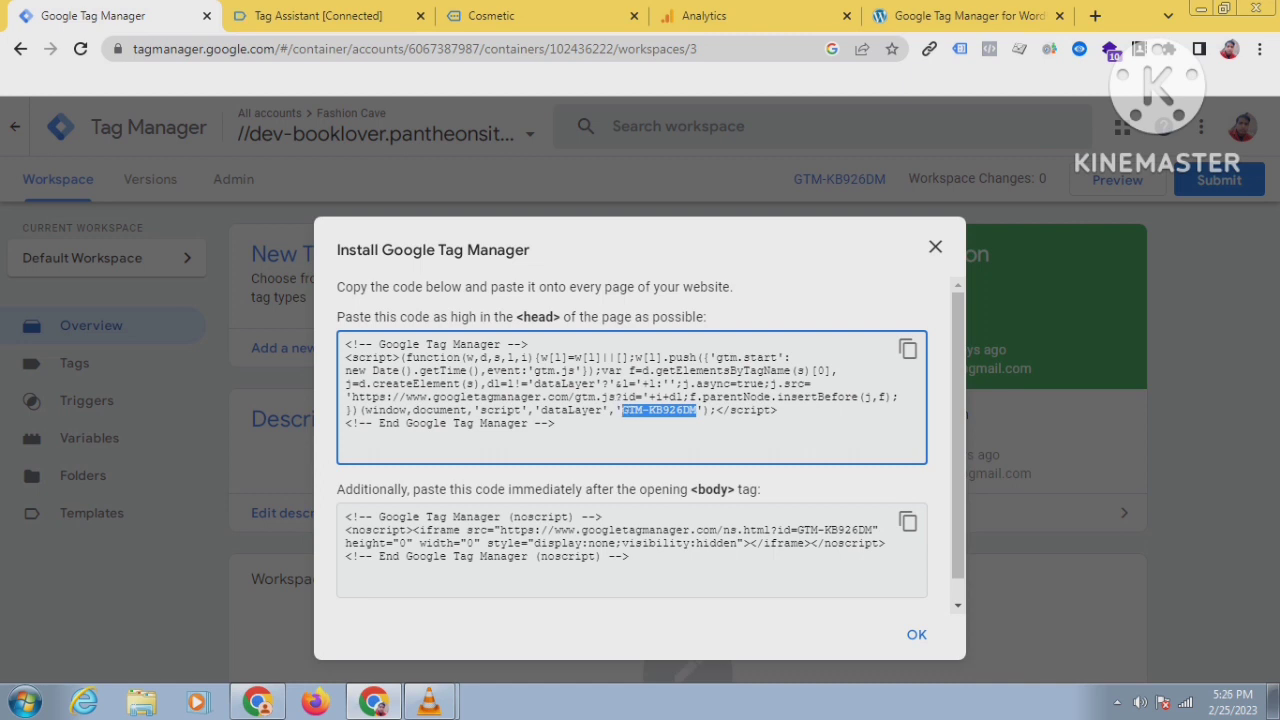
right_click(641, 410)
left_click(662, 422)
key("Escape")
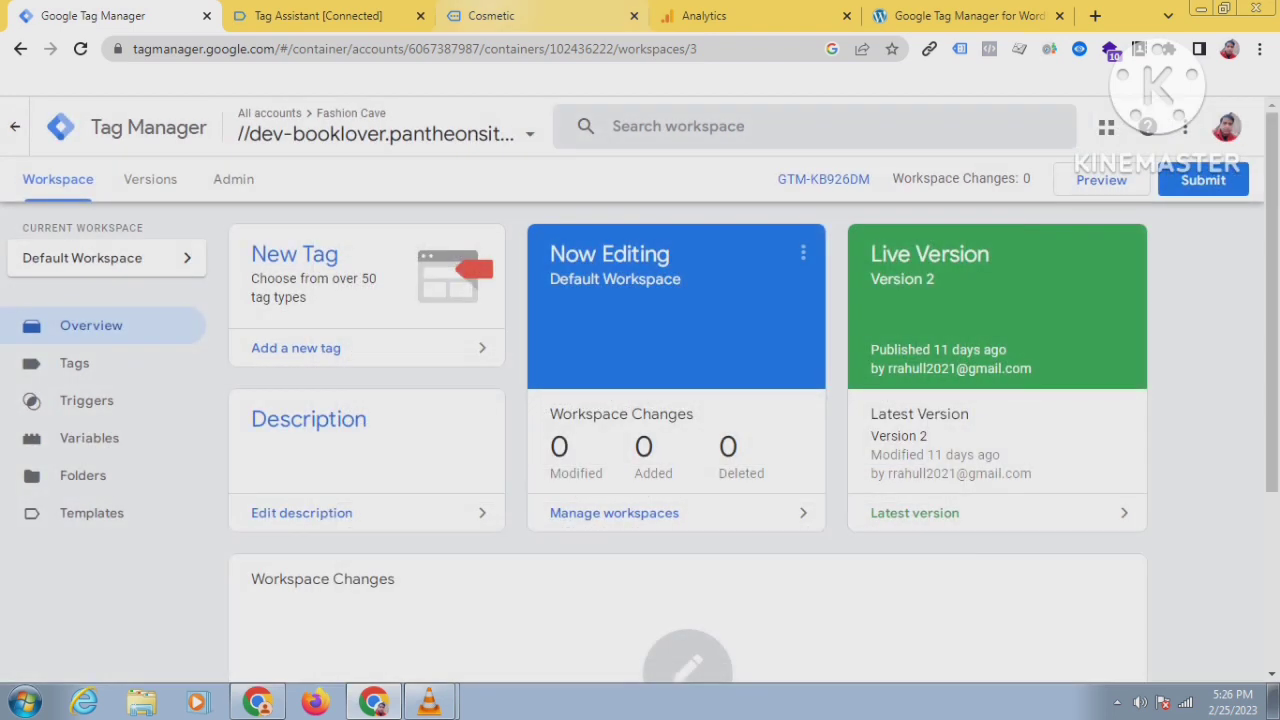
Paste the copied container ID GTM-KB926DM into the WordPress plugin's Google Tag Manager ID field and save the settings.
key("ctrl+5")
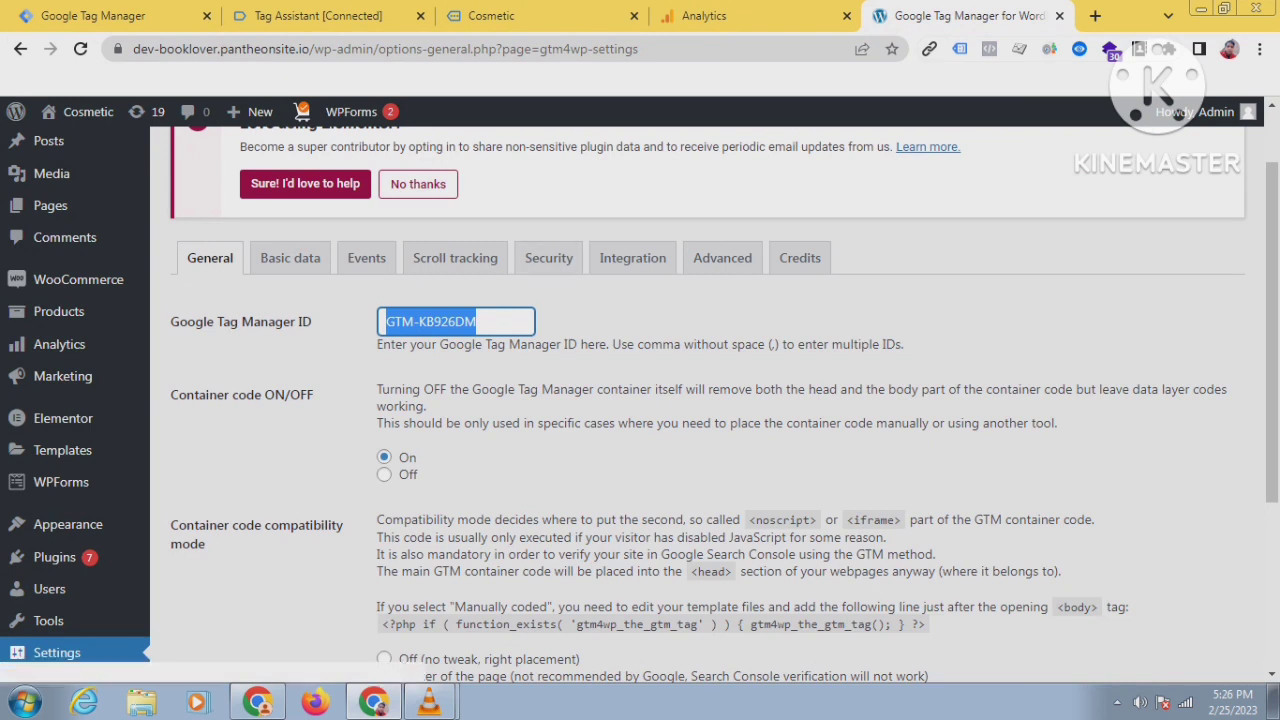
right_click(434, 322)
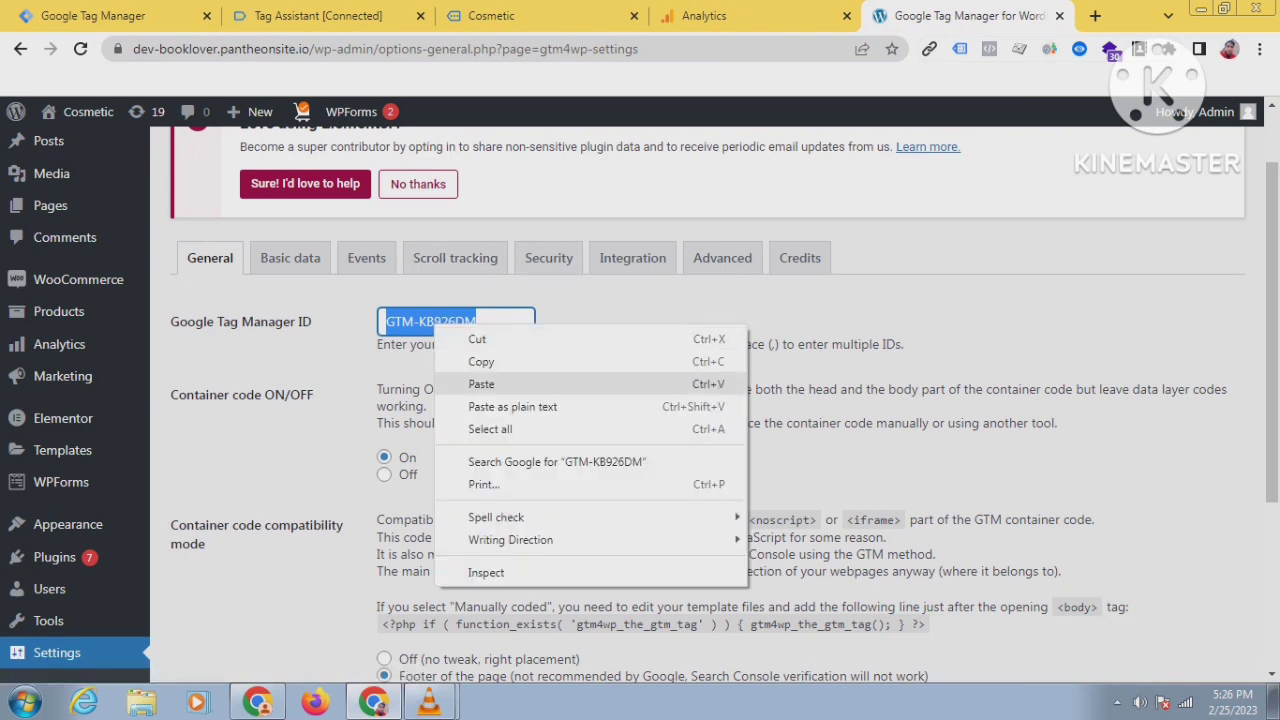
left_click(462, 383)
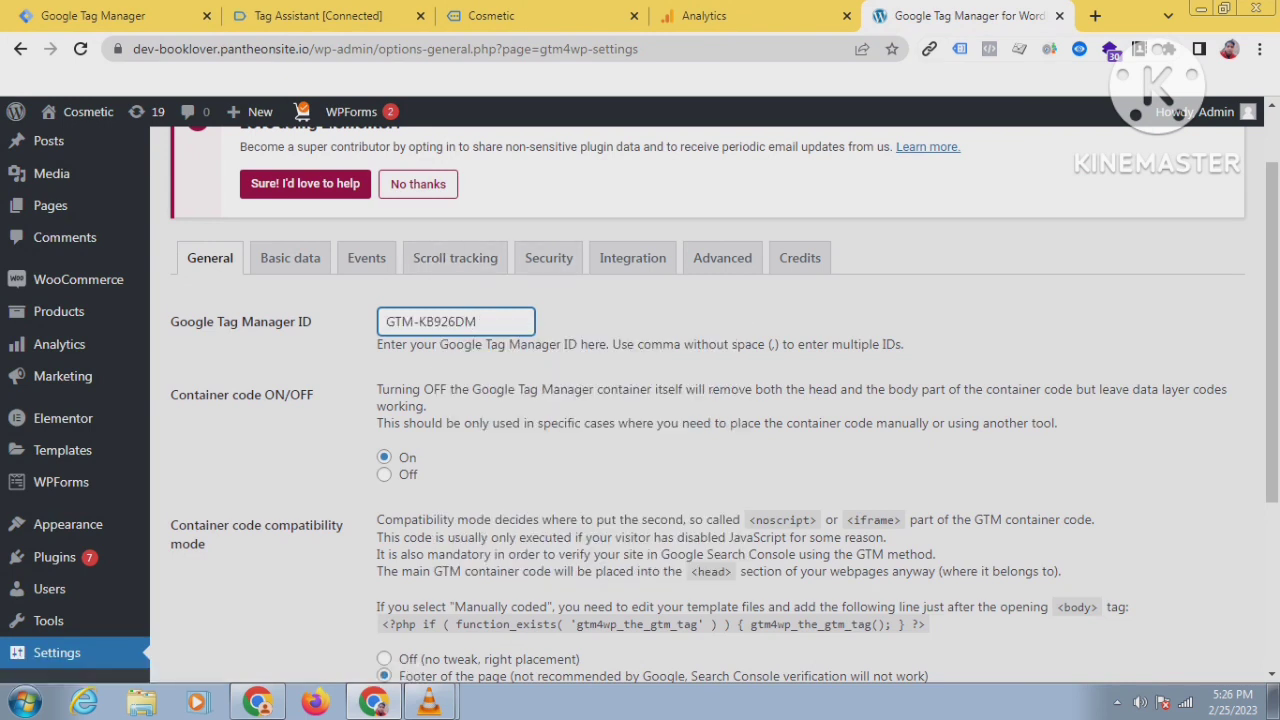
scroll(700, 400, "down", 1)
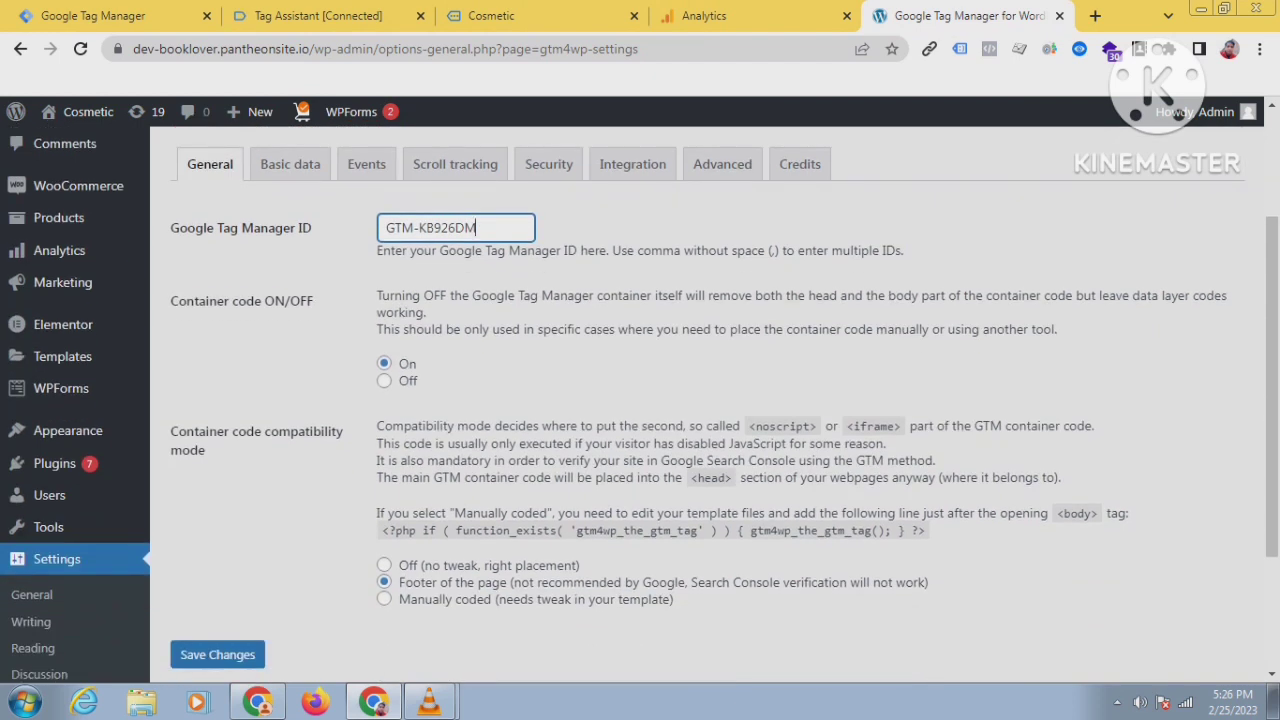
scroll(640, 400, "down", 1)
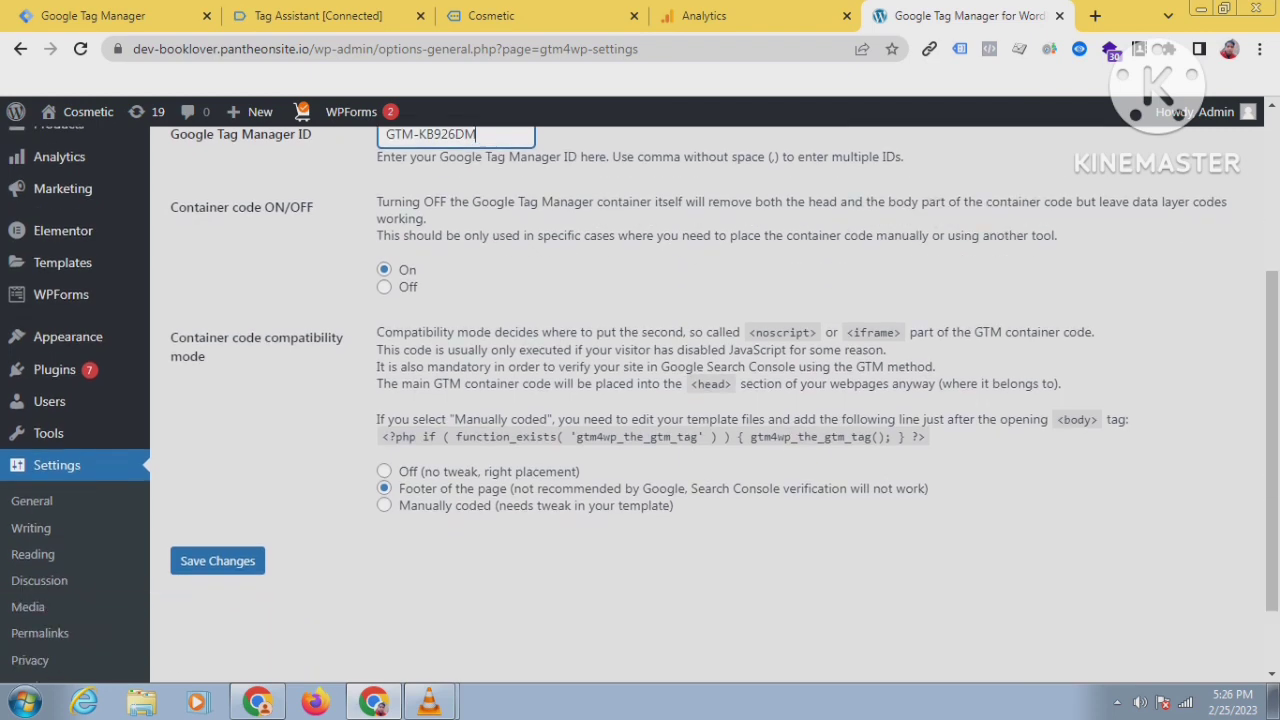
left_click(217, 560)
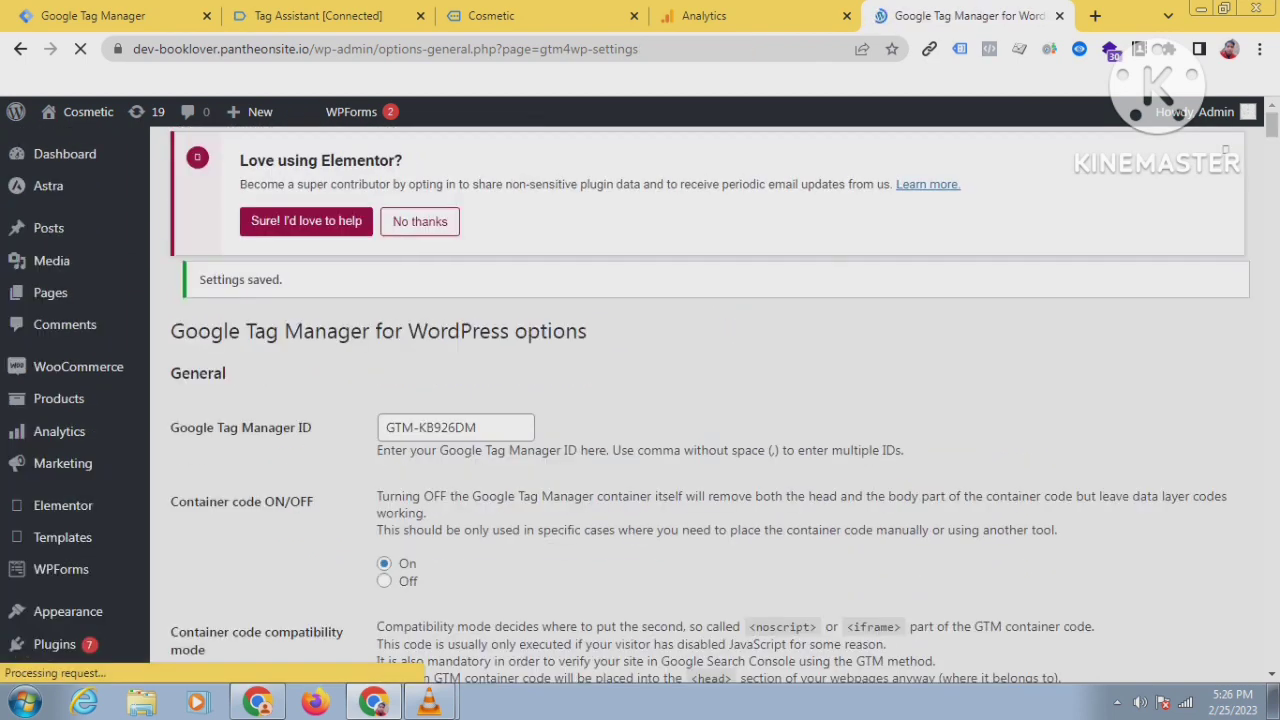
scroll(640, 400, "down", 2)
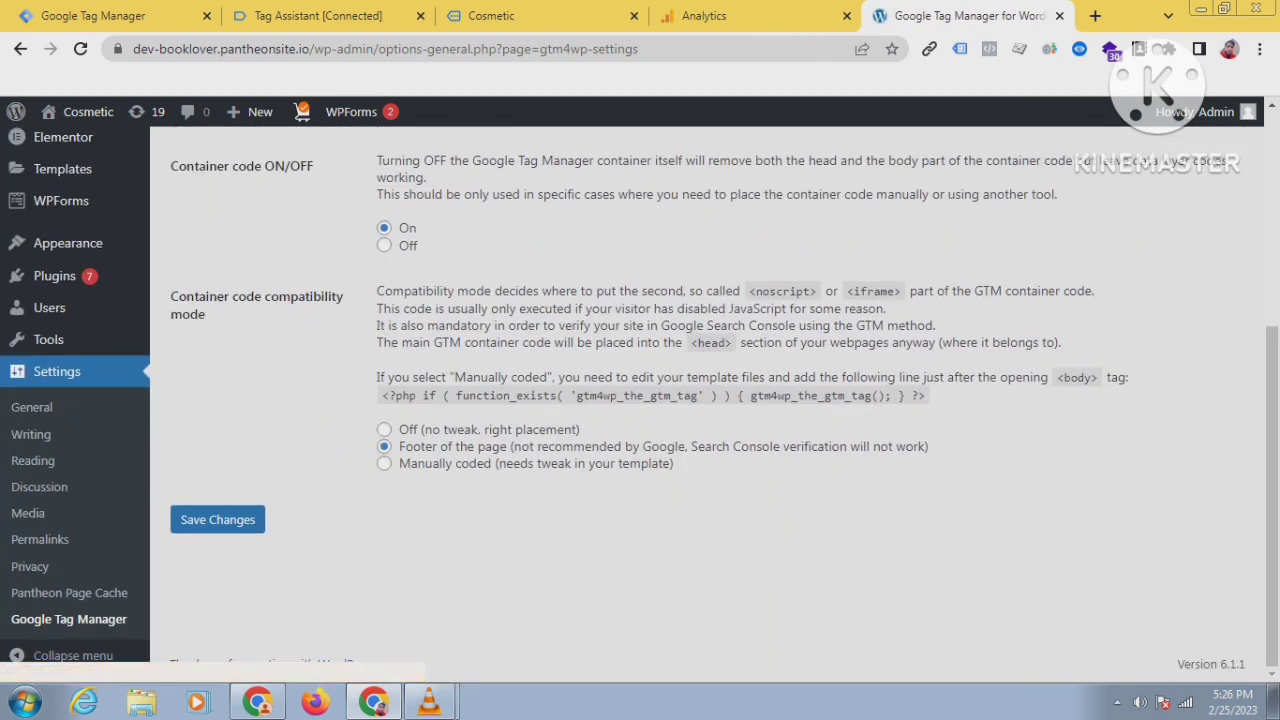
scroll(640, 400, "down", 2)
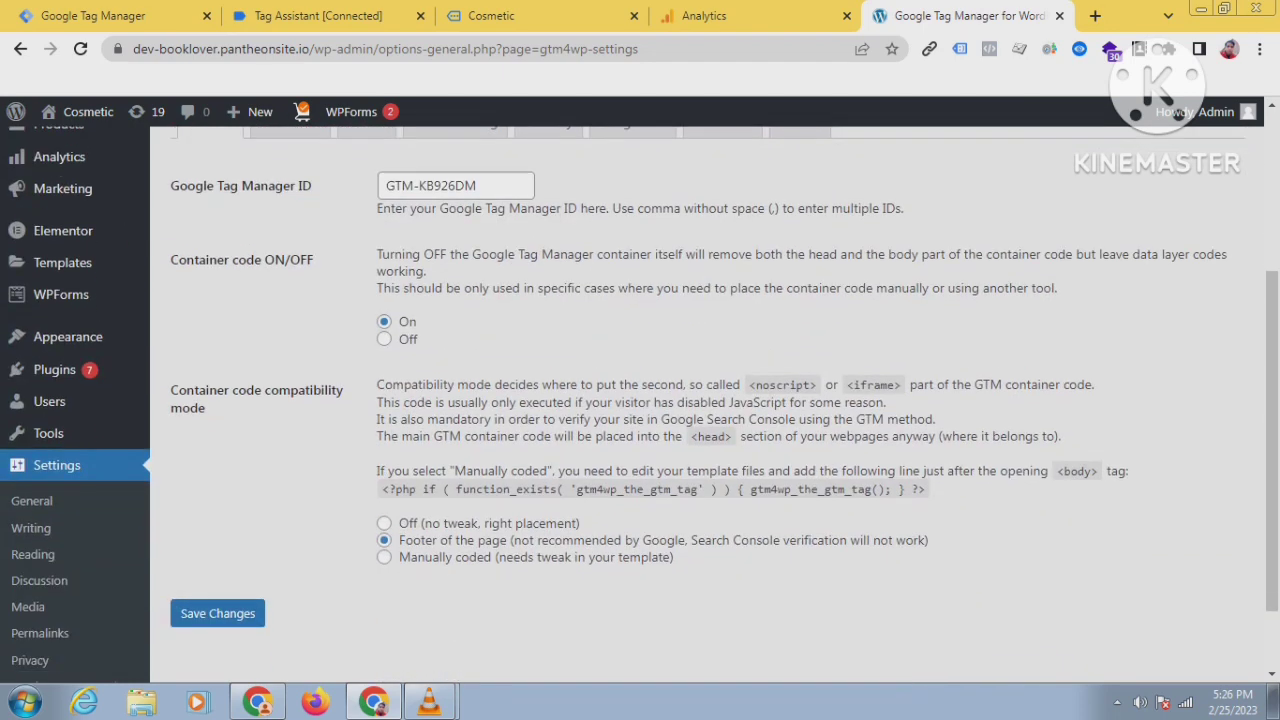
scroll(640, 400, "up", 1)
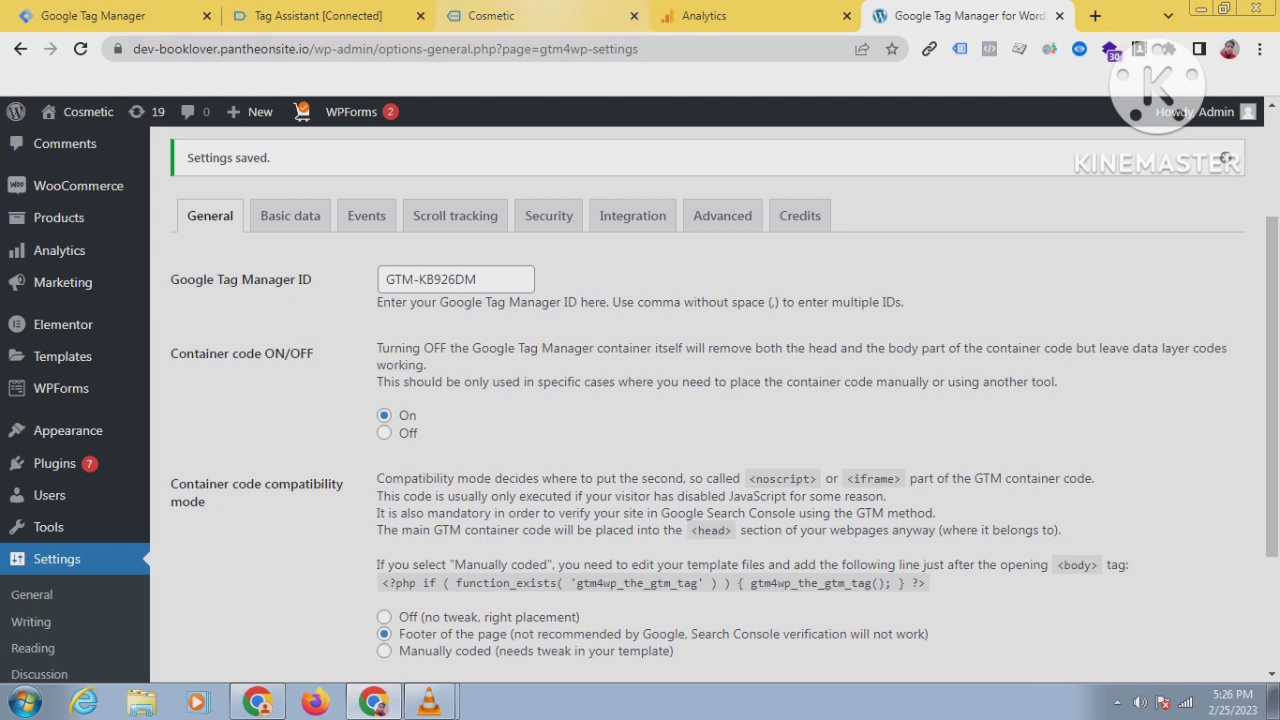
Search the web for "tag assistant legacy" and open the Chrome Web Store page of Tag Assistant Legacy (by Google).
left_click(535, 16)
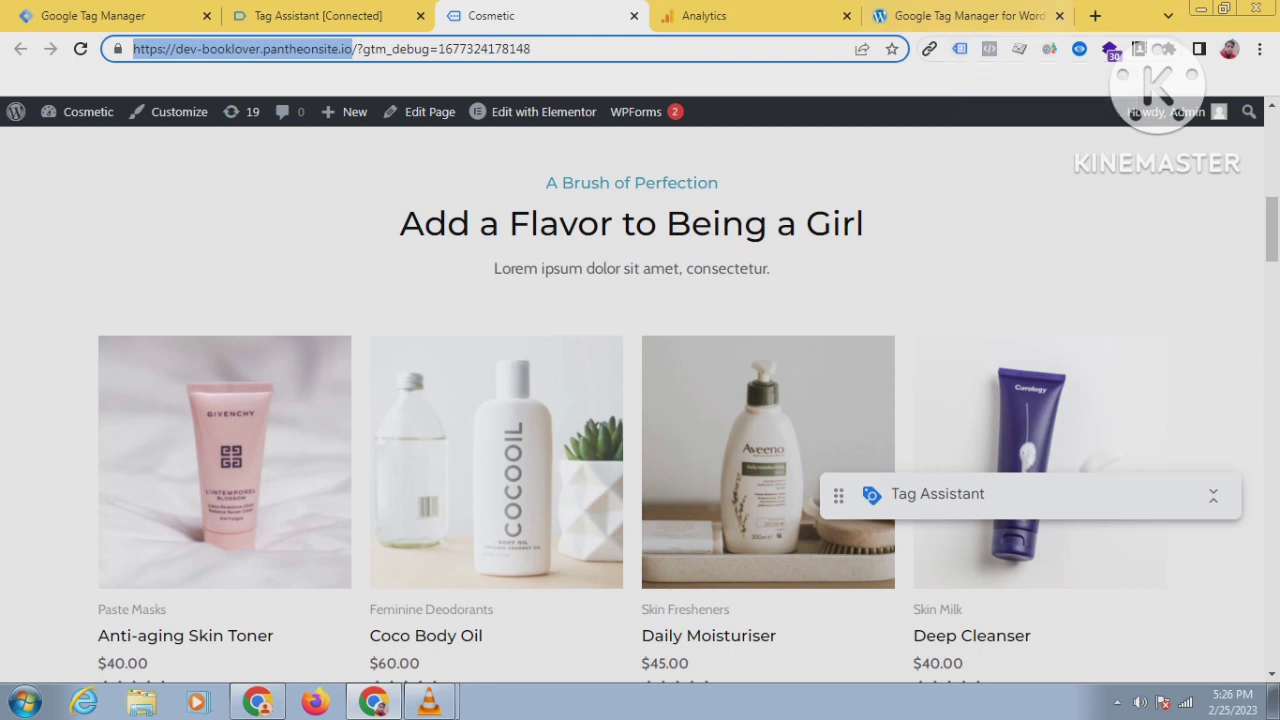
left_click(1095, 16)
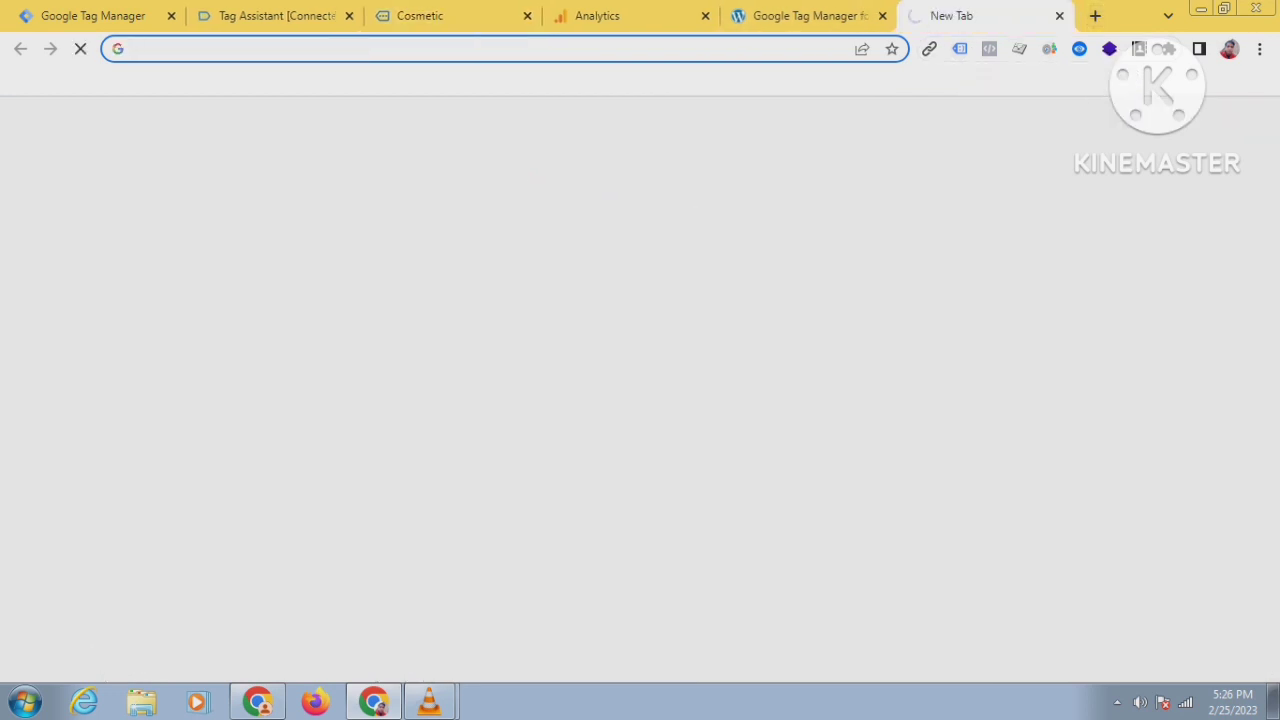
type("ta")
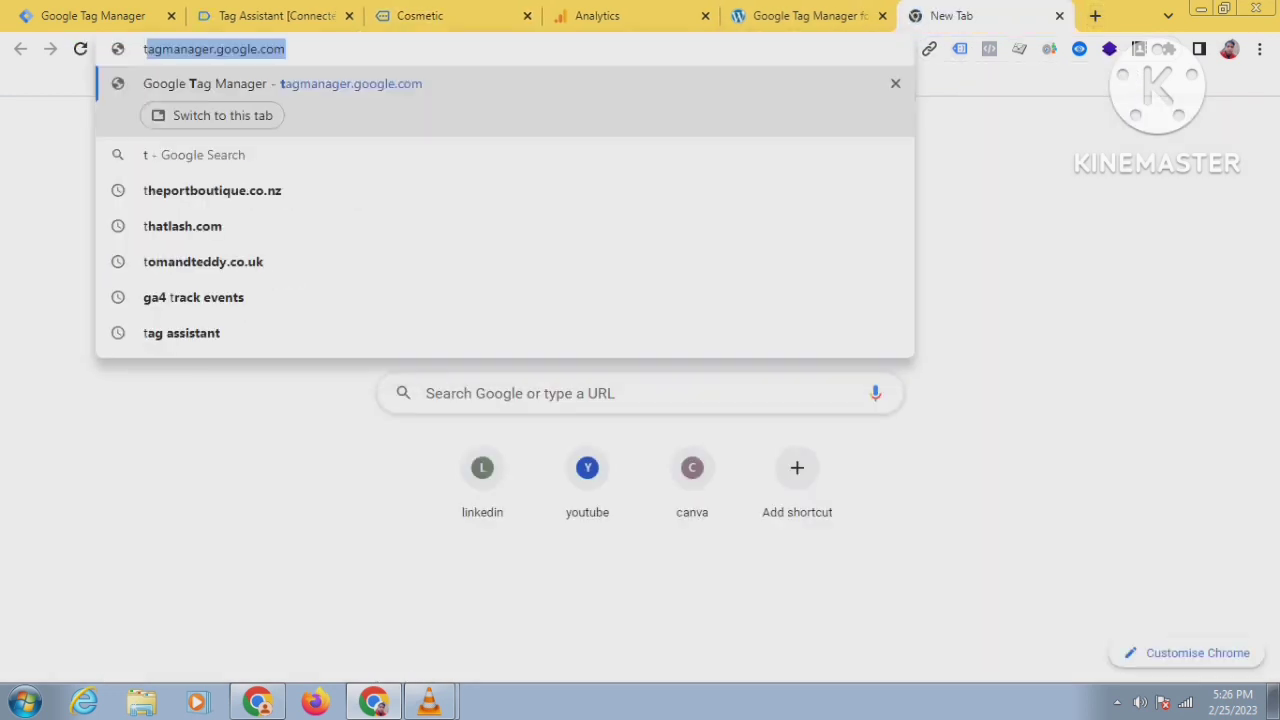
type("g ass")
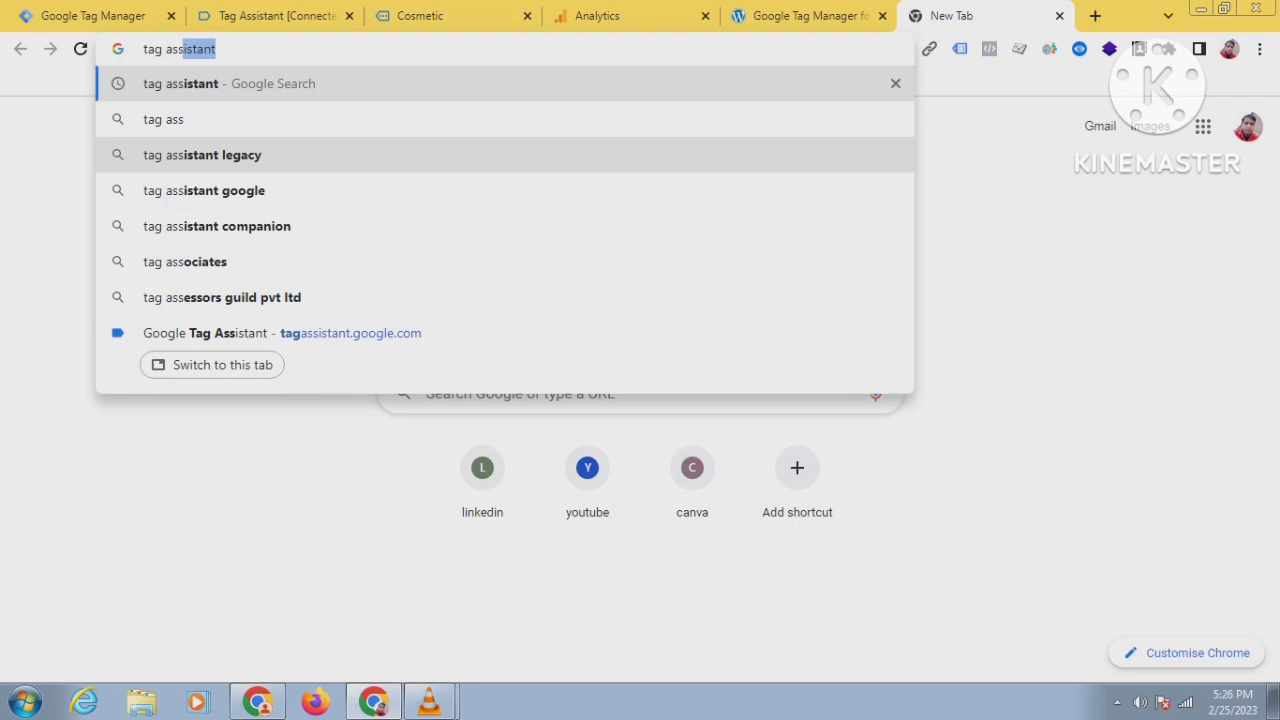
left_click(202, 155)
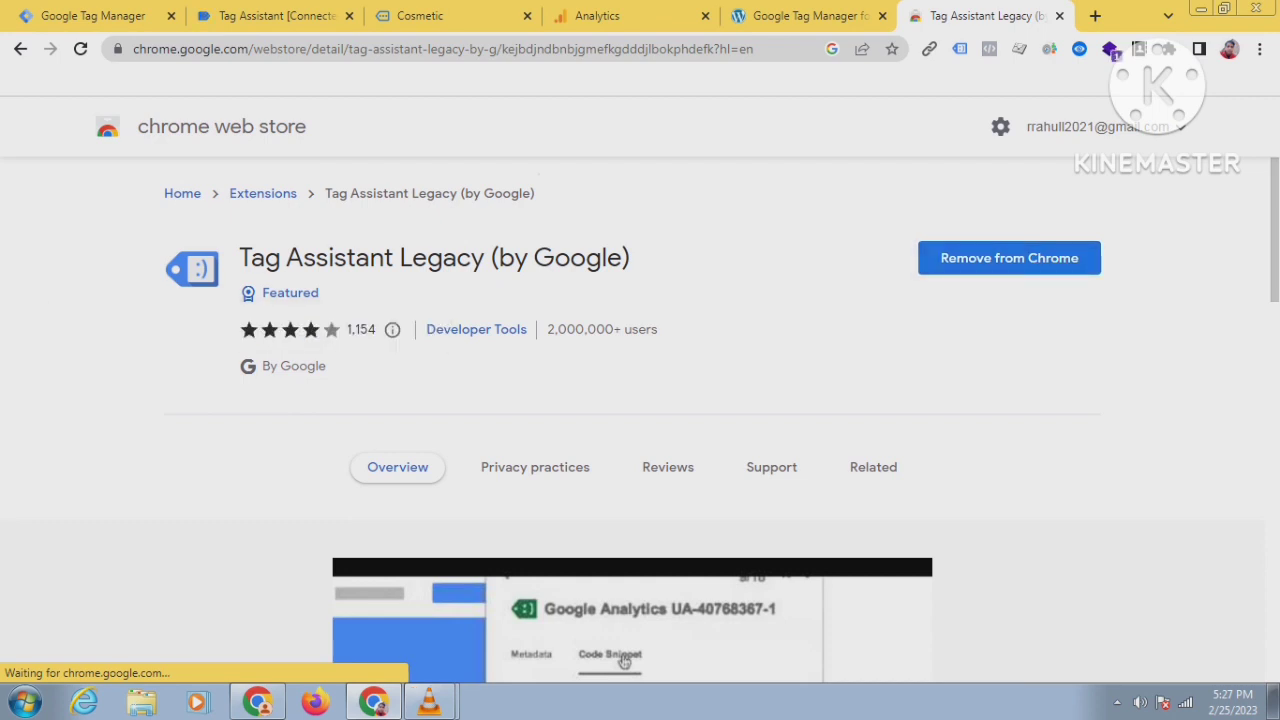
Enable the Tag Assistant Legacy extension on the Cosmetic store's home page.
left_click(450, 16)
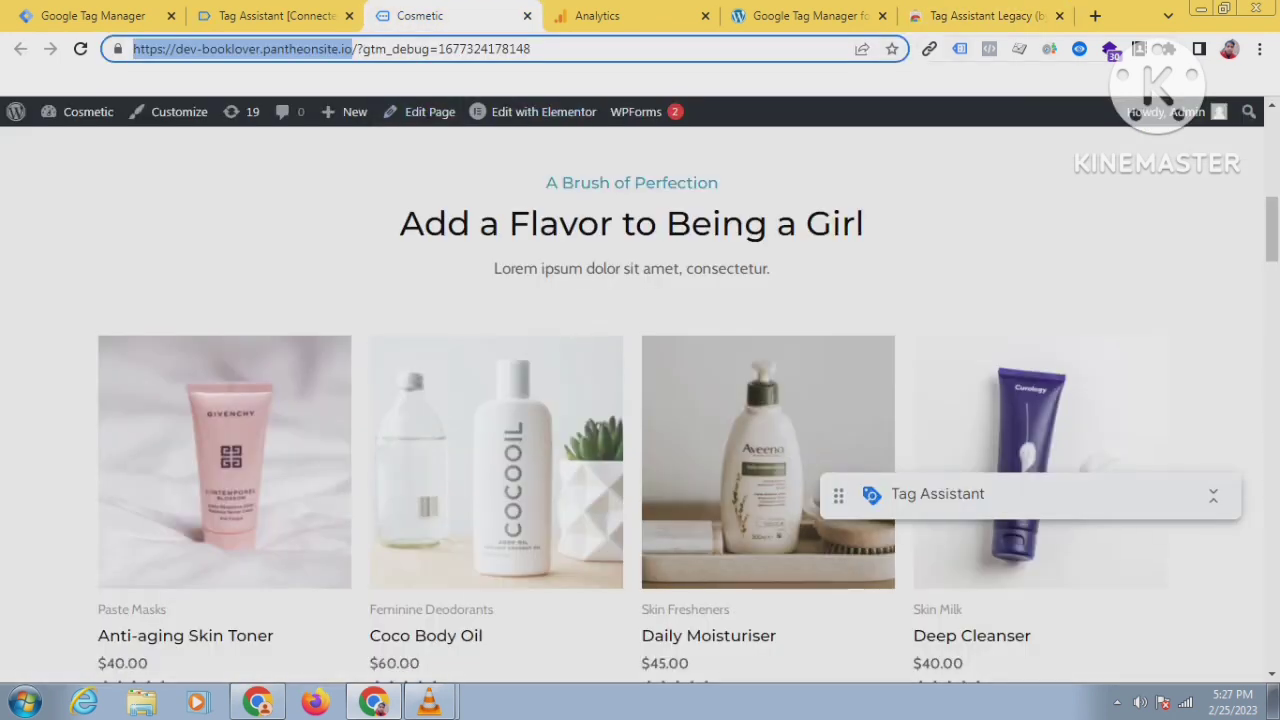
left_click(960, 48)
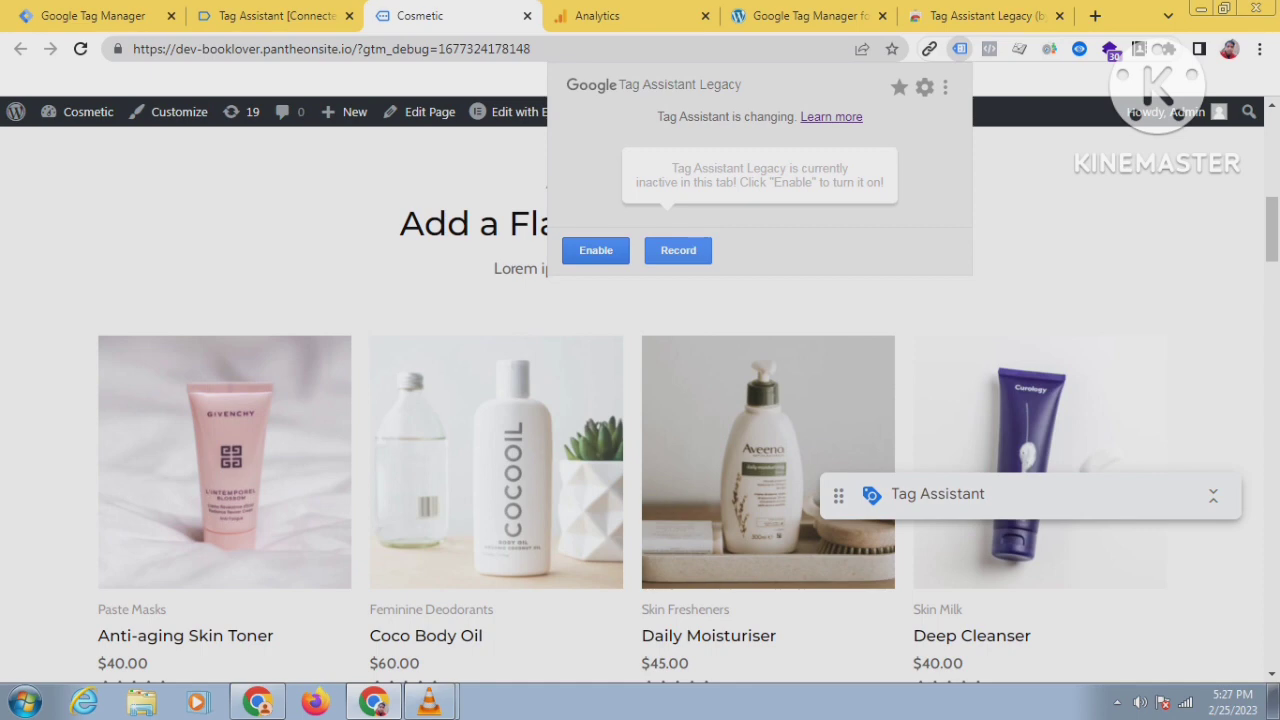
left_click(595, 250)
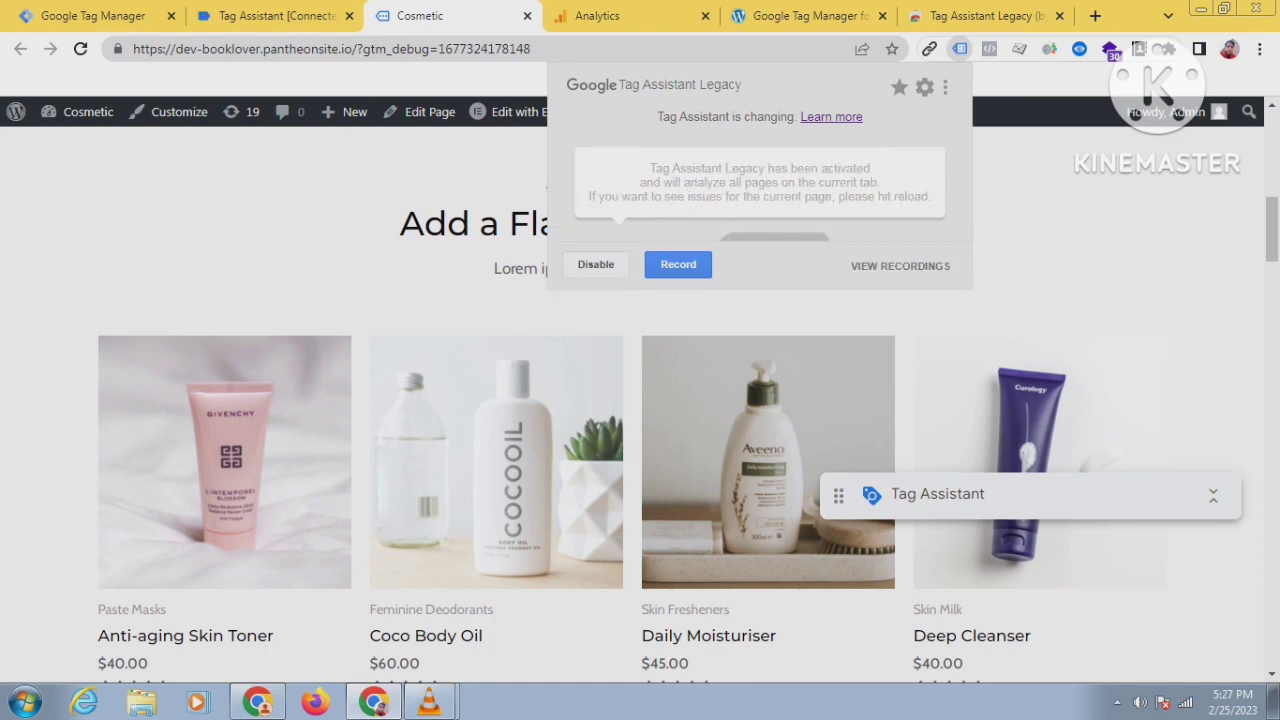
left_click(348, 285)
Open the Anti-aging Skin Toner product page and view its tag analysis in Tag Assistant Legacy.
scroll(348, 285, "down", 2)
scroll(376, 290, "up", 4)
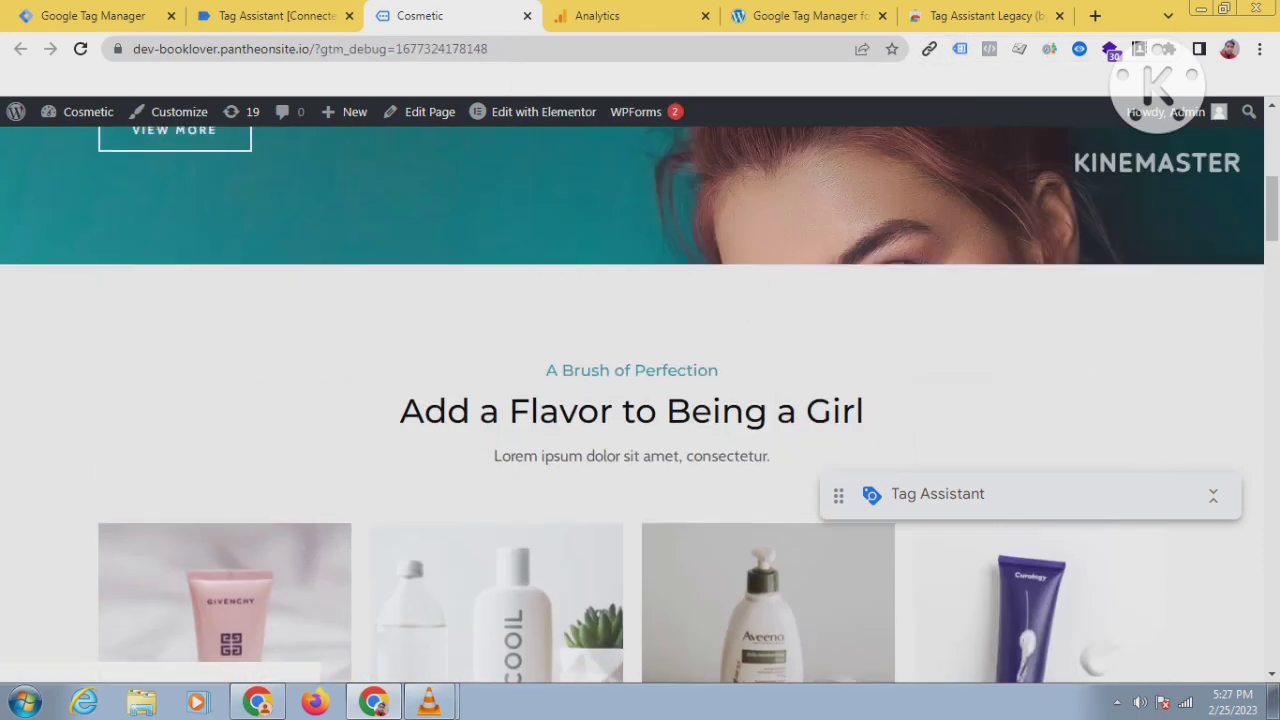
scroll(225, 560, "down", 3)
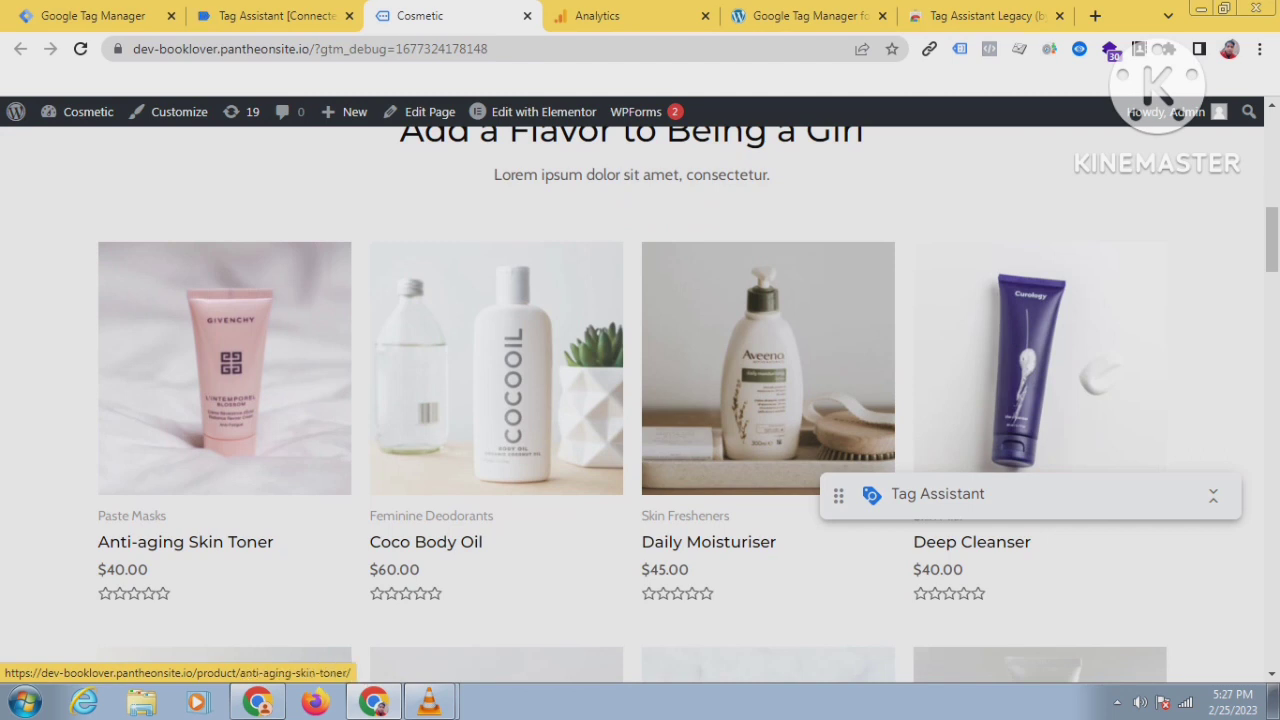
left_click(225, 560)
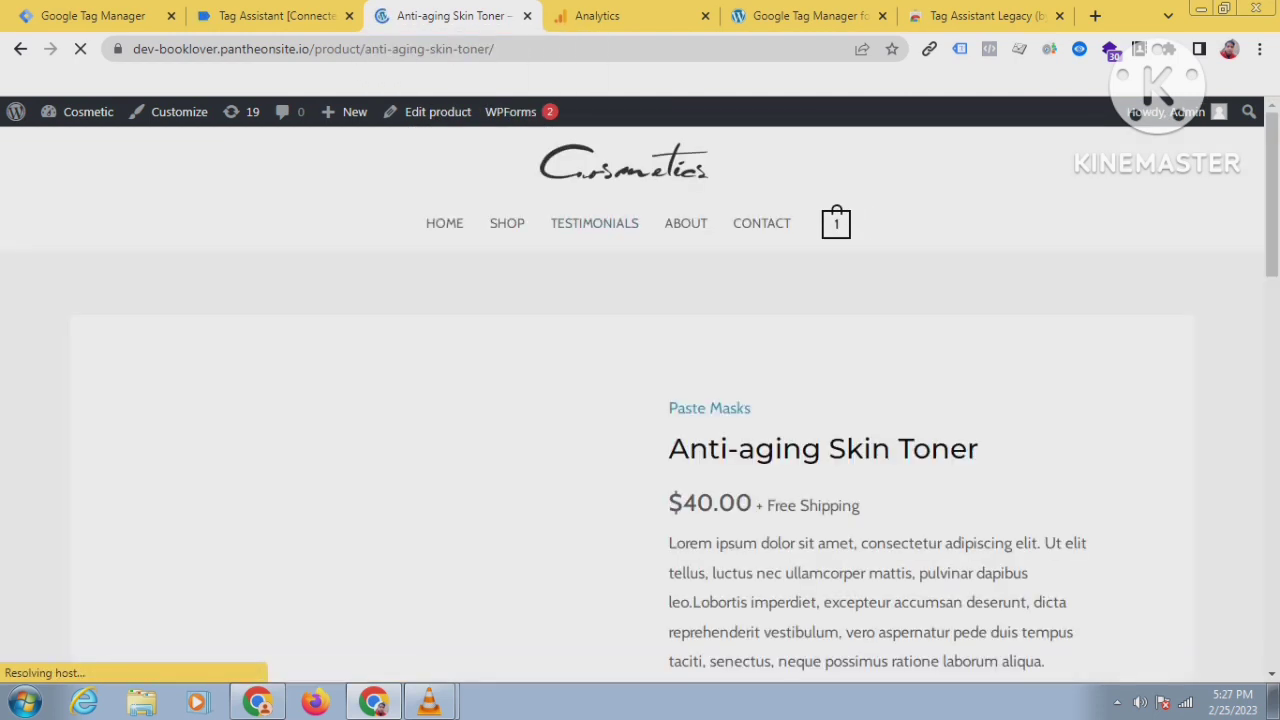
left_click(960, 48)
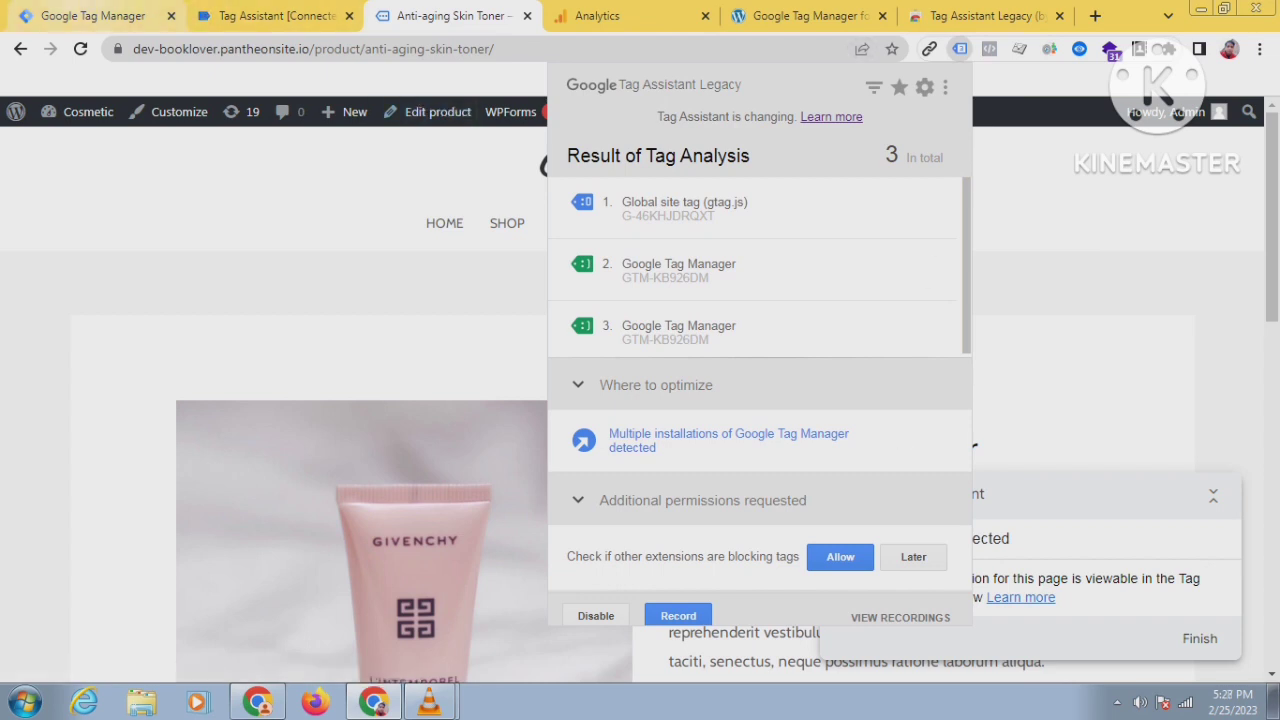
Compare the product page's detected tags with the Tag Manager container ID and the Tag Assistant debug summary.
left_click(108, 15)
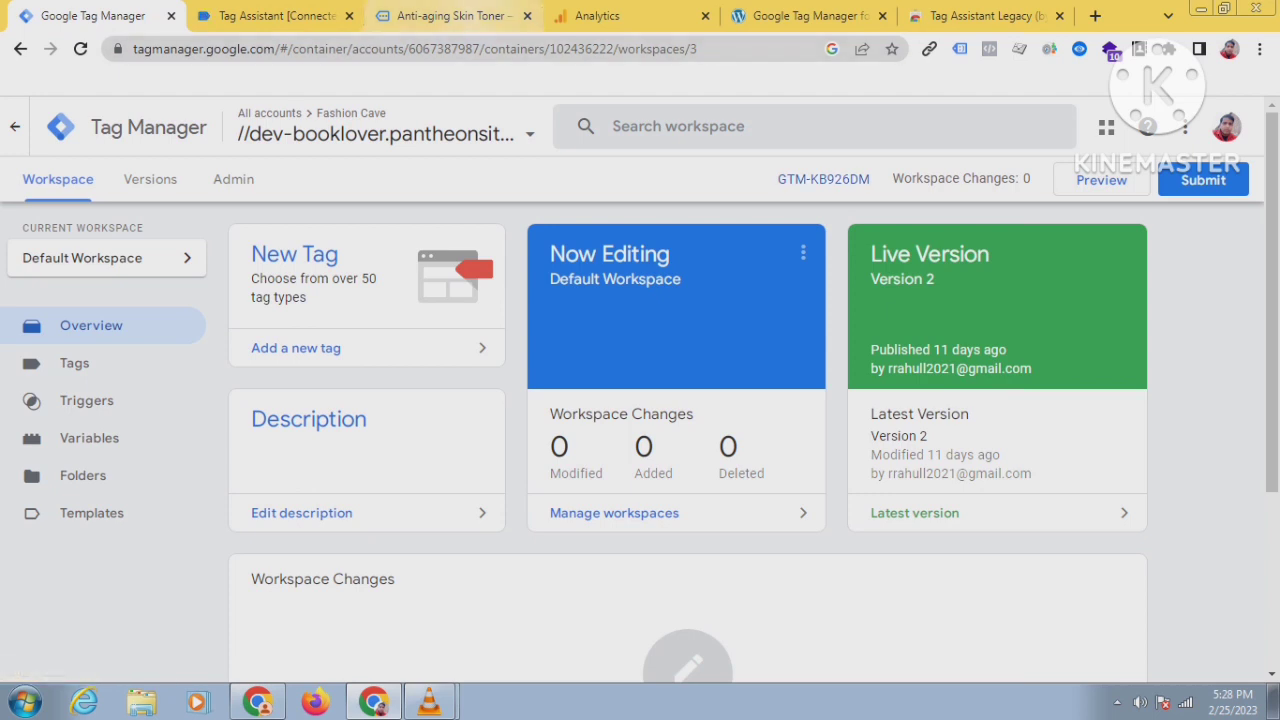
left_click(450, 15)
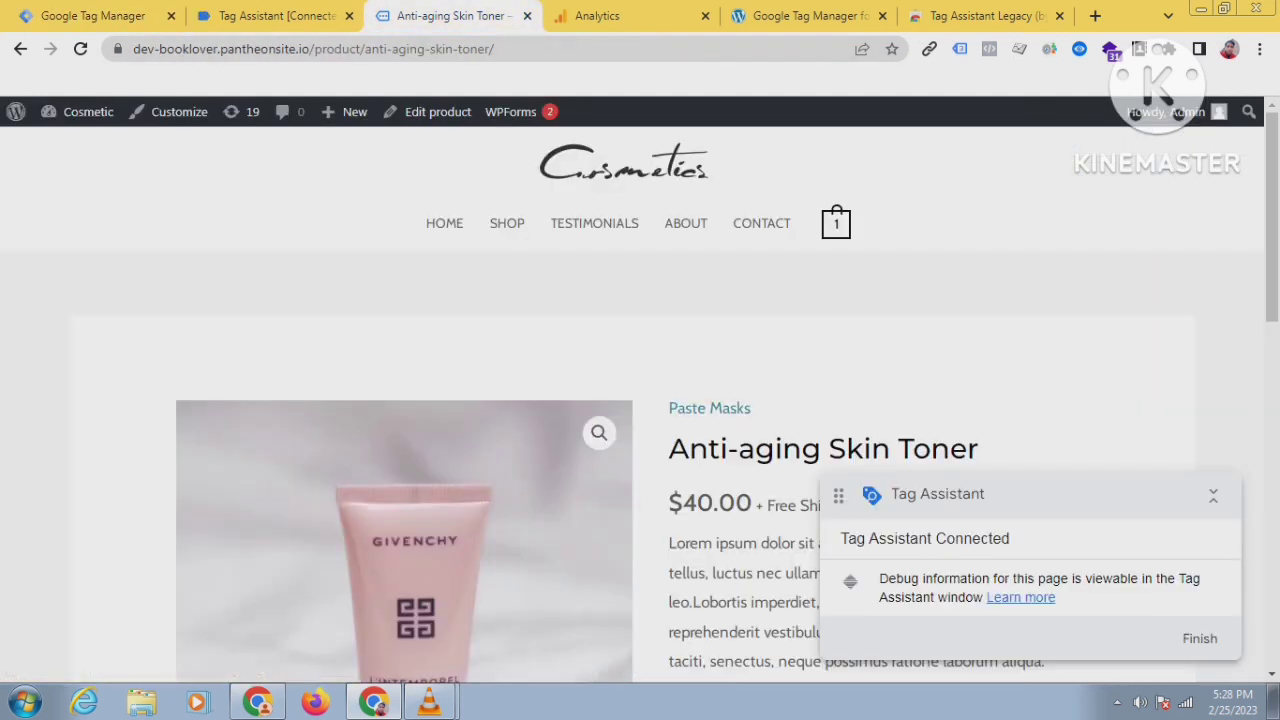
left_click(959, 48)
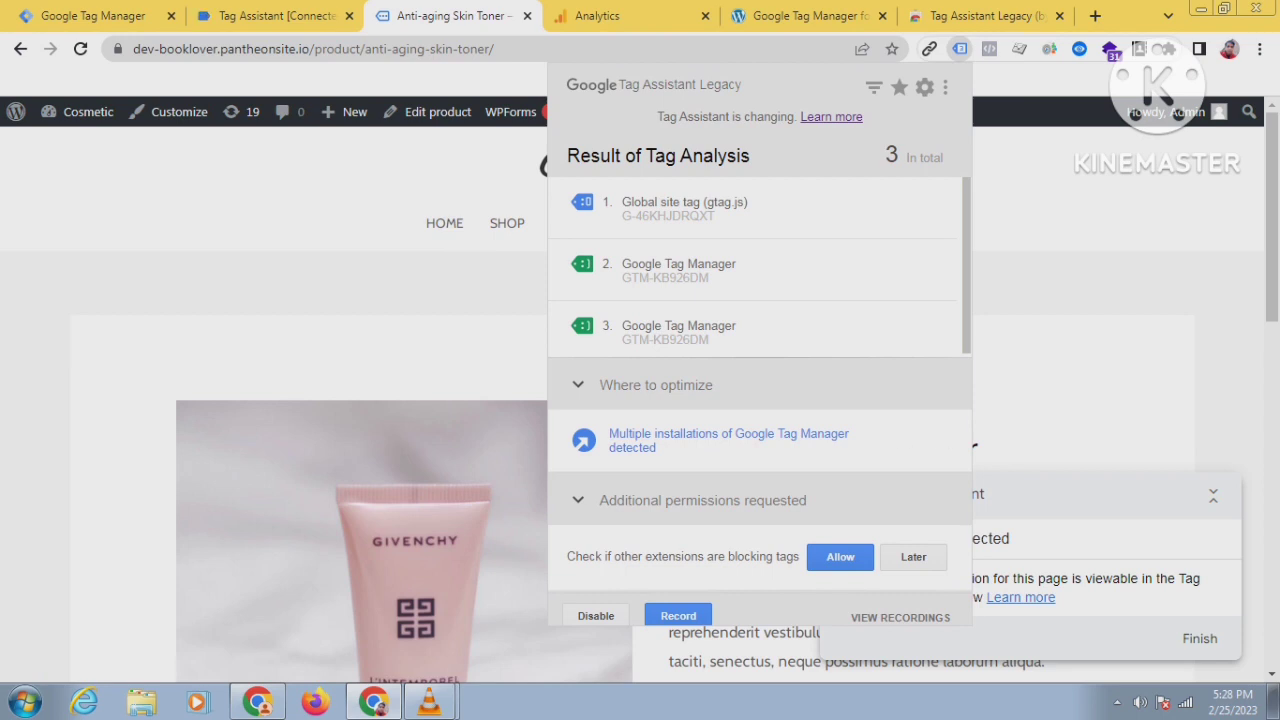
left_click(277, 16)
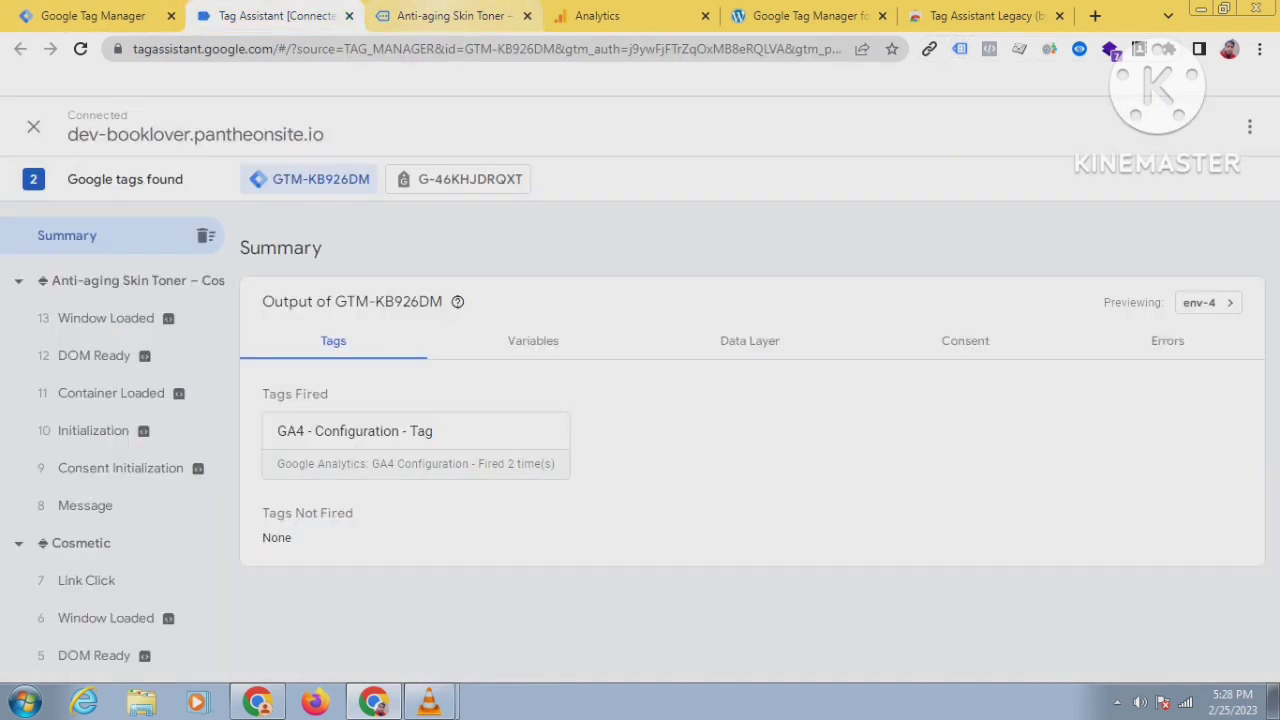
left_click(450, 16)
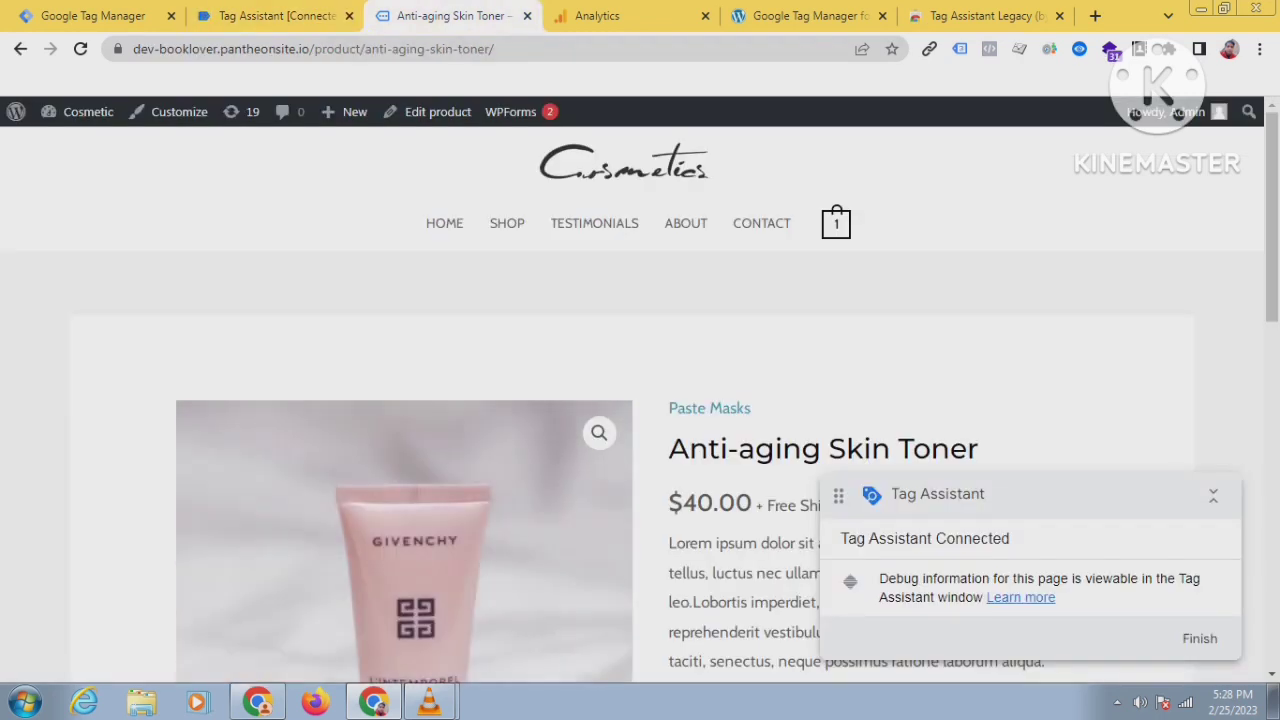
Review the Tag Manager workspace, the Anti-aging Skin Toner product page and the Analytics web stream details side by side.
left_click(93, 16)
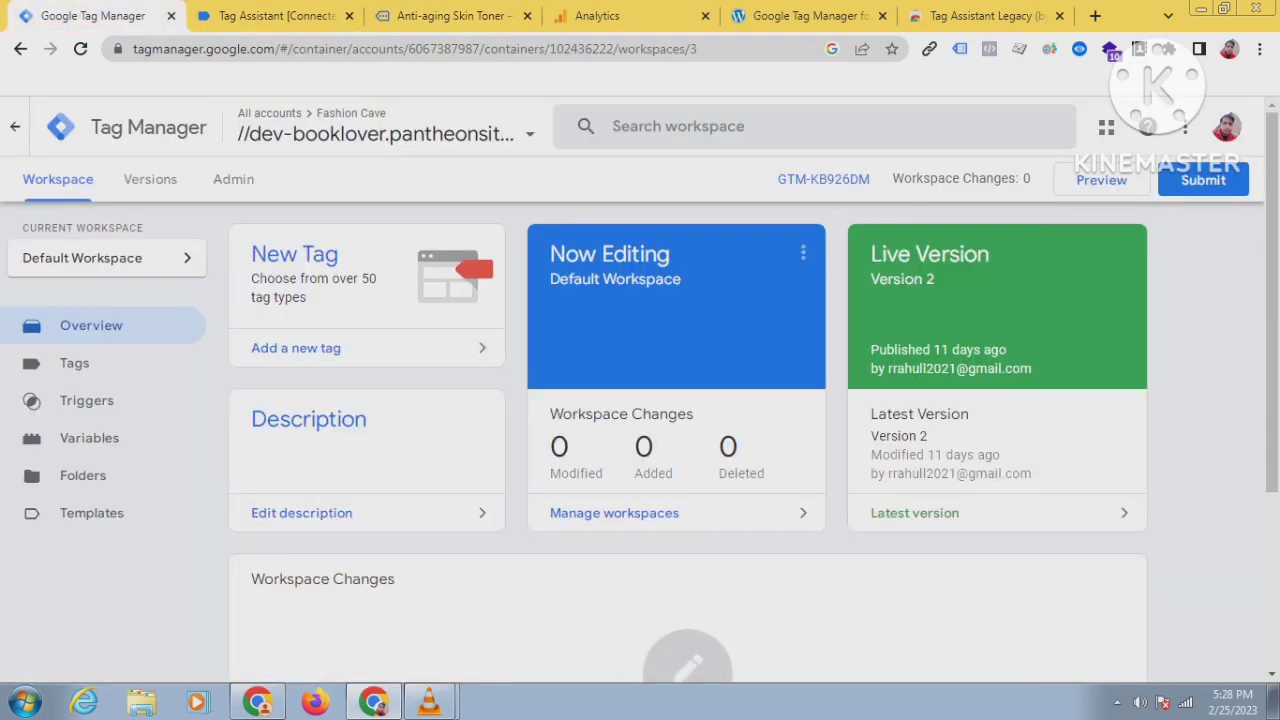
left_click(452, 16)
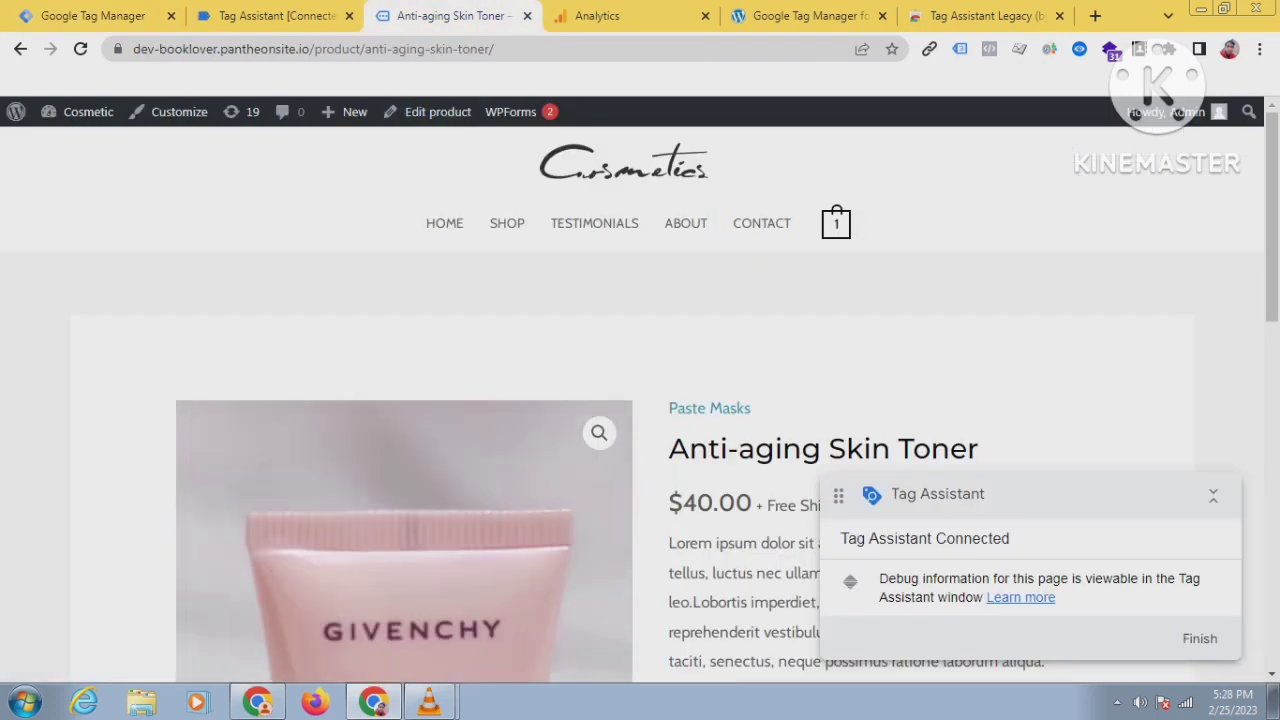
scroll(632, 400, "down", 3)
scroll(632, 400, "up", 3)
left_click(93, 16)
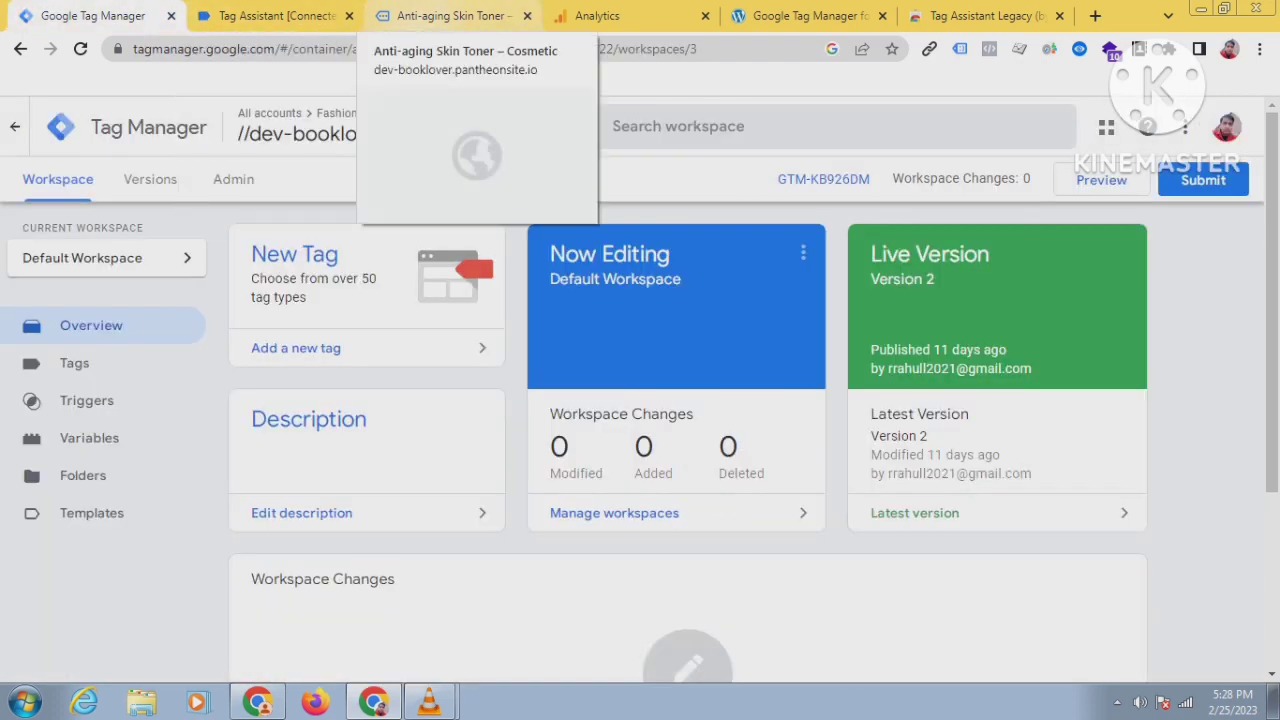
left_click(610, 16)
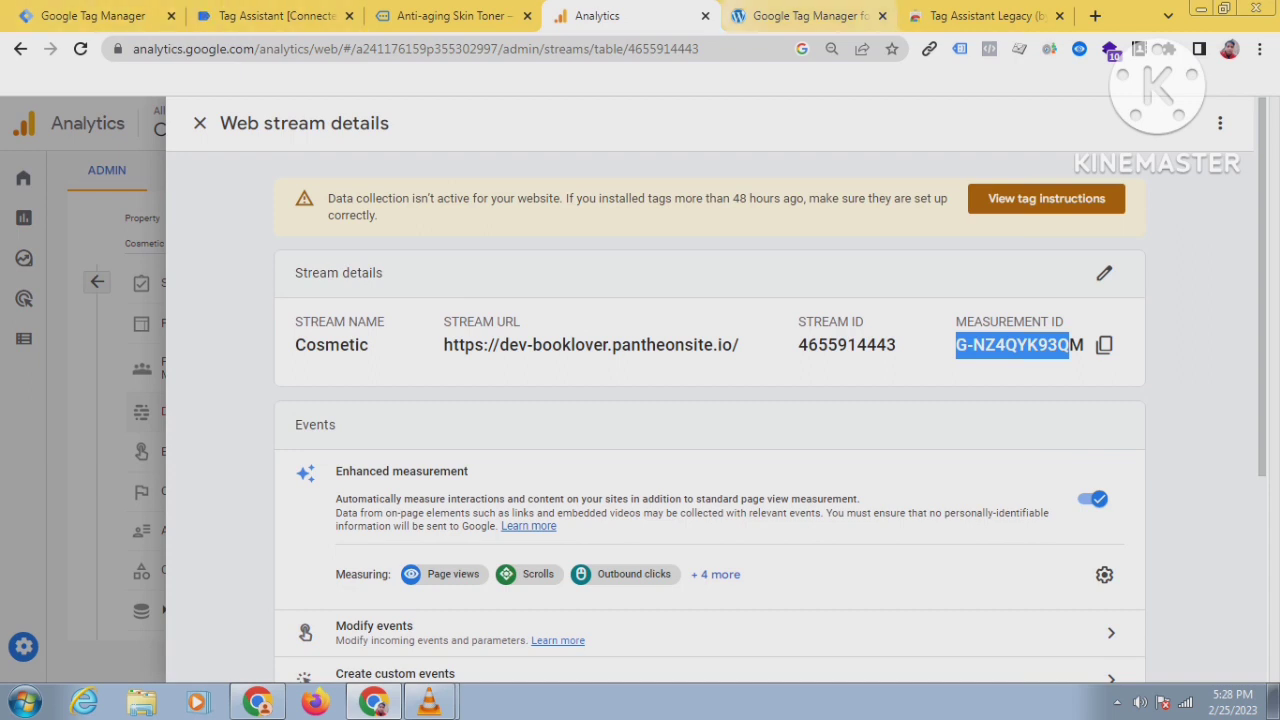
left_click(450, 16)
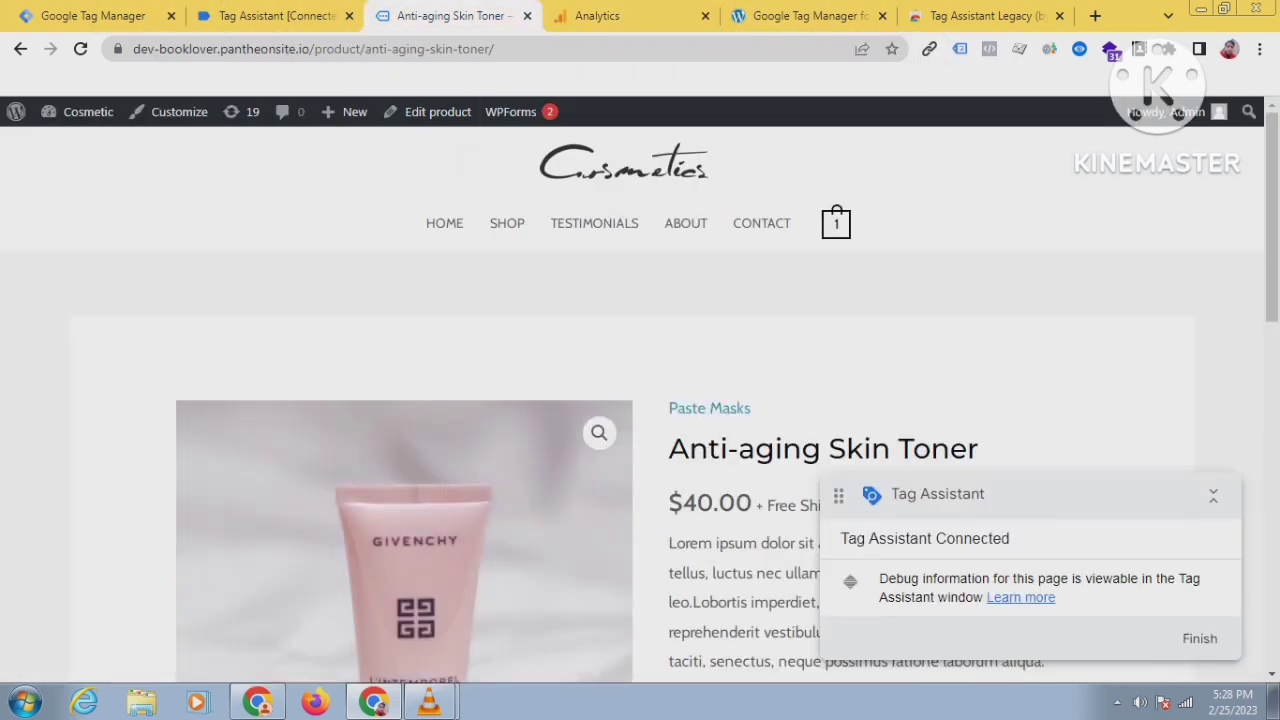
left_click(93, 16)
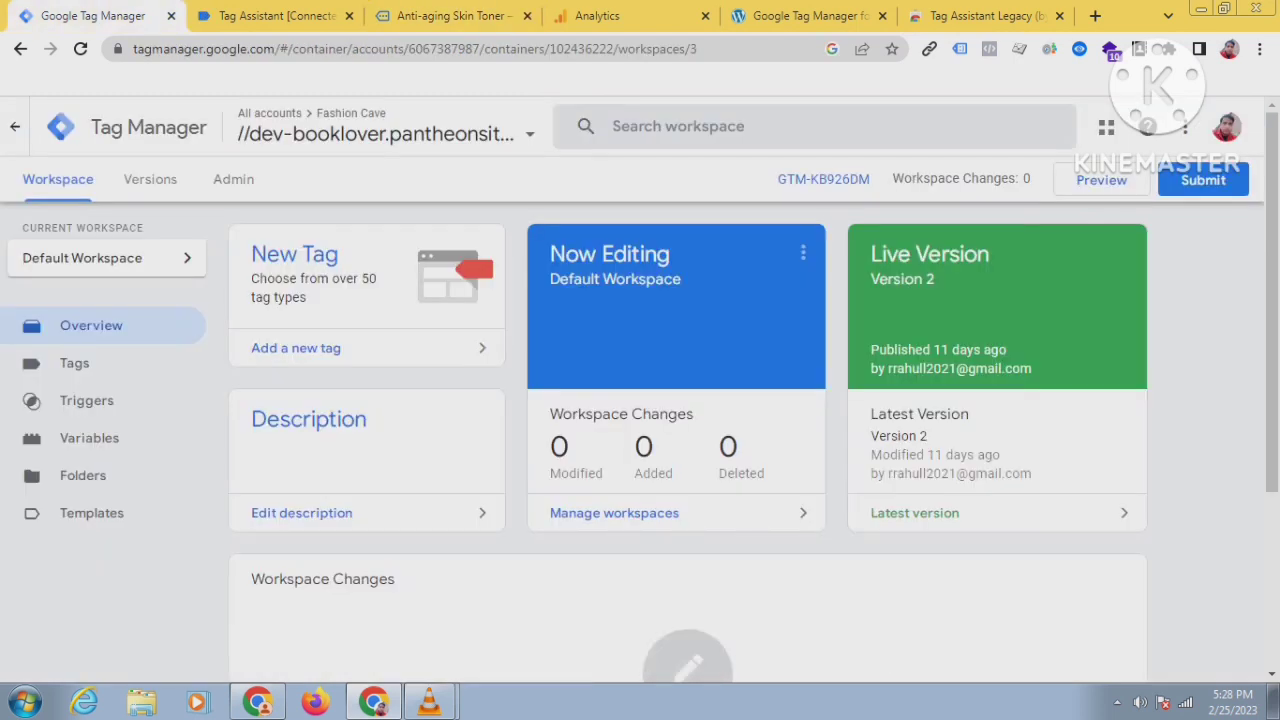
Delete the existing GA4 - Configuration - Tag from the Tag Manager container.
left_click(74, 363)
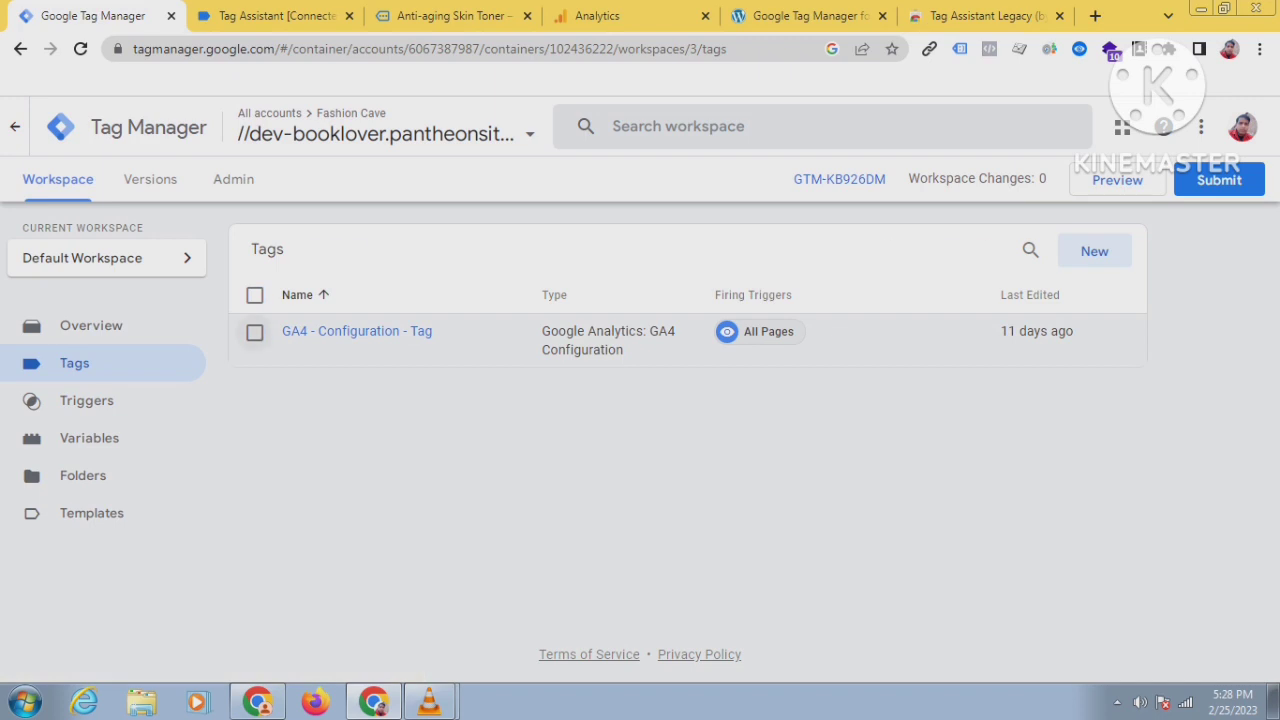
left_click(255, 332)
left_click(1075, 251)
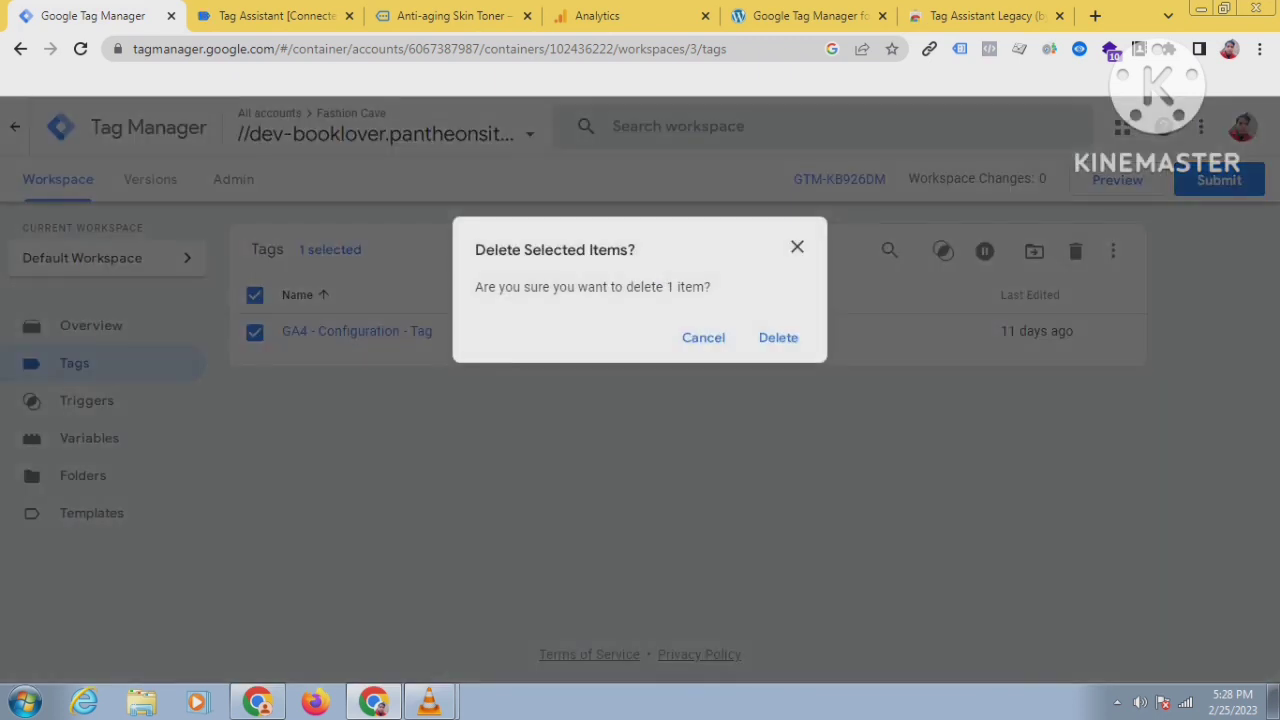
left_click(778, 337)
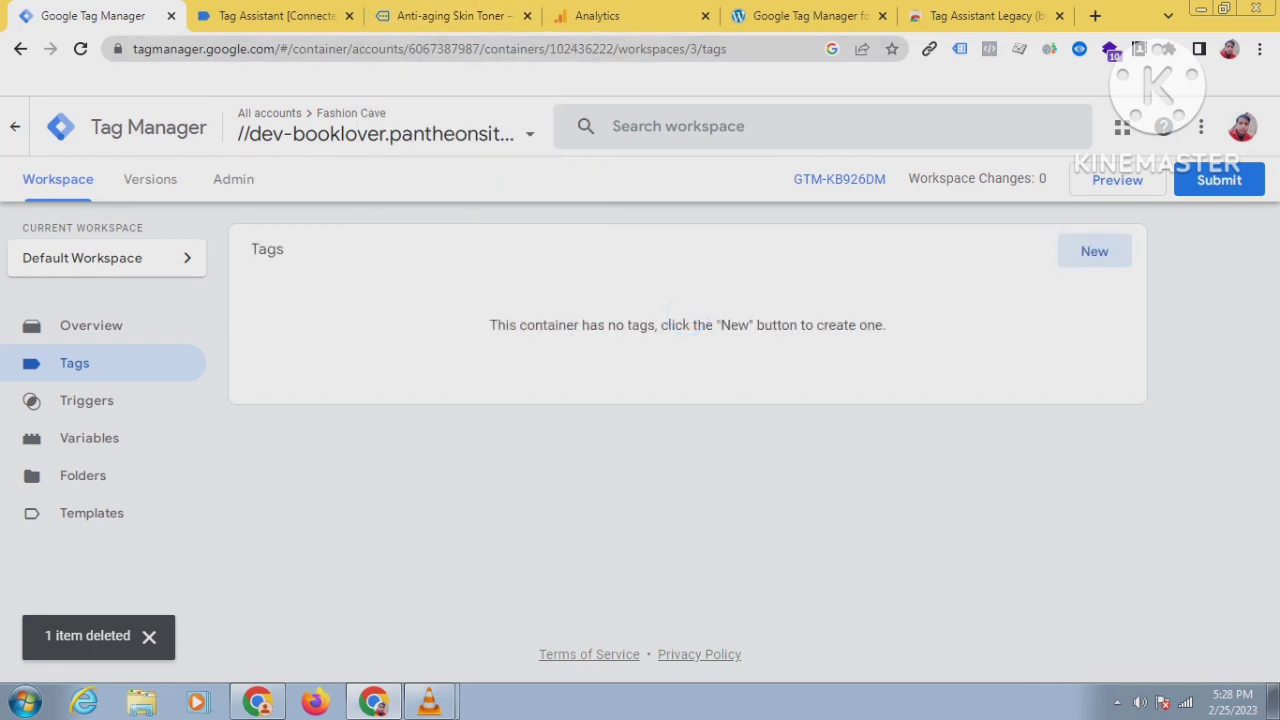
Create a new tag in the container and name it "google configuration Tag".
left_click(1094, 251)
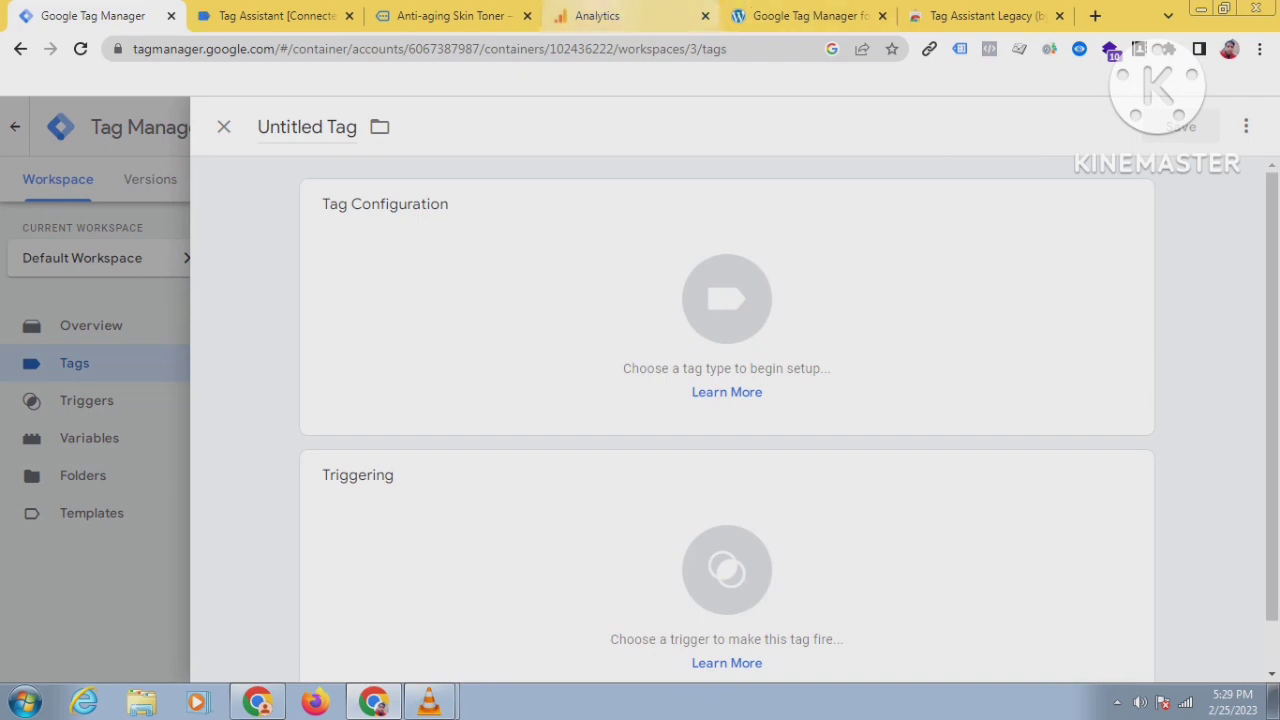
double_click(297, 127)
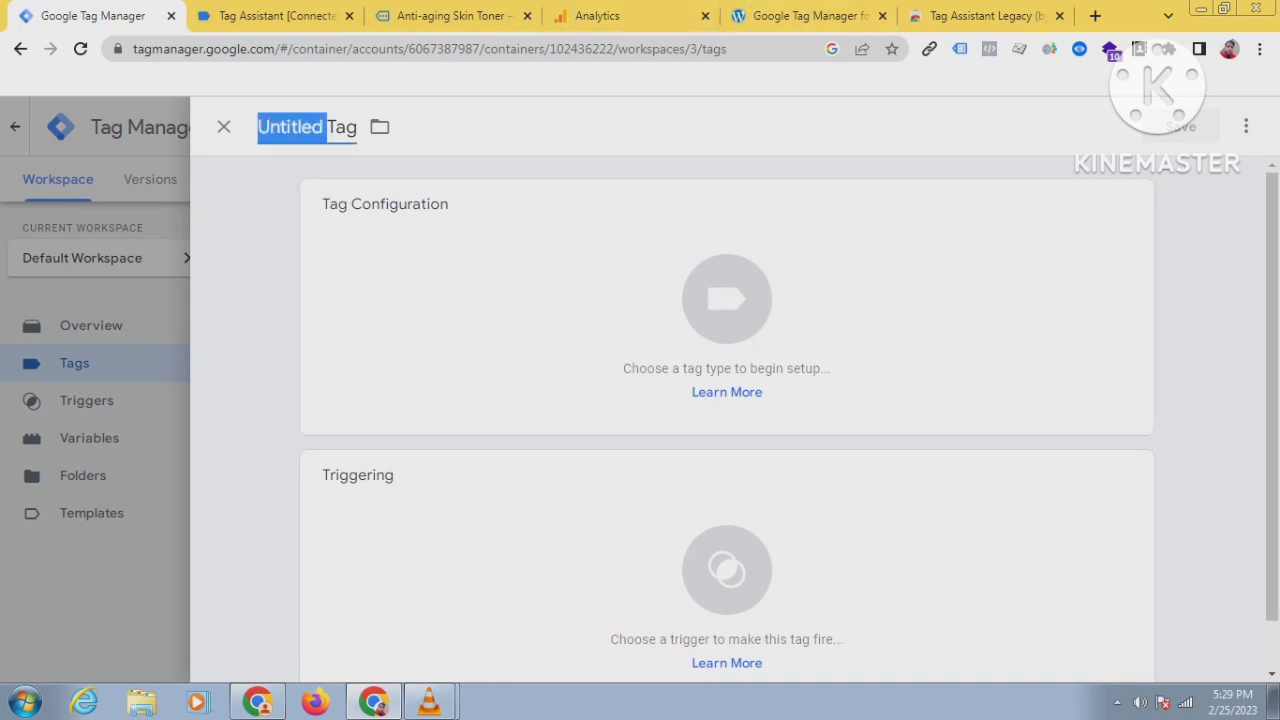
type("g")
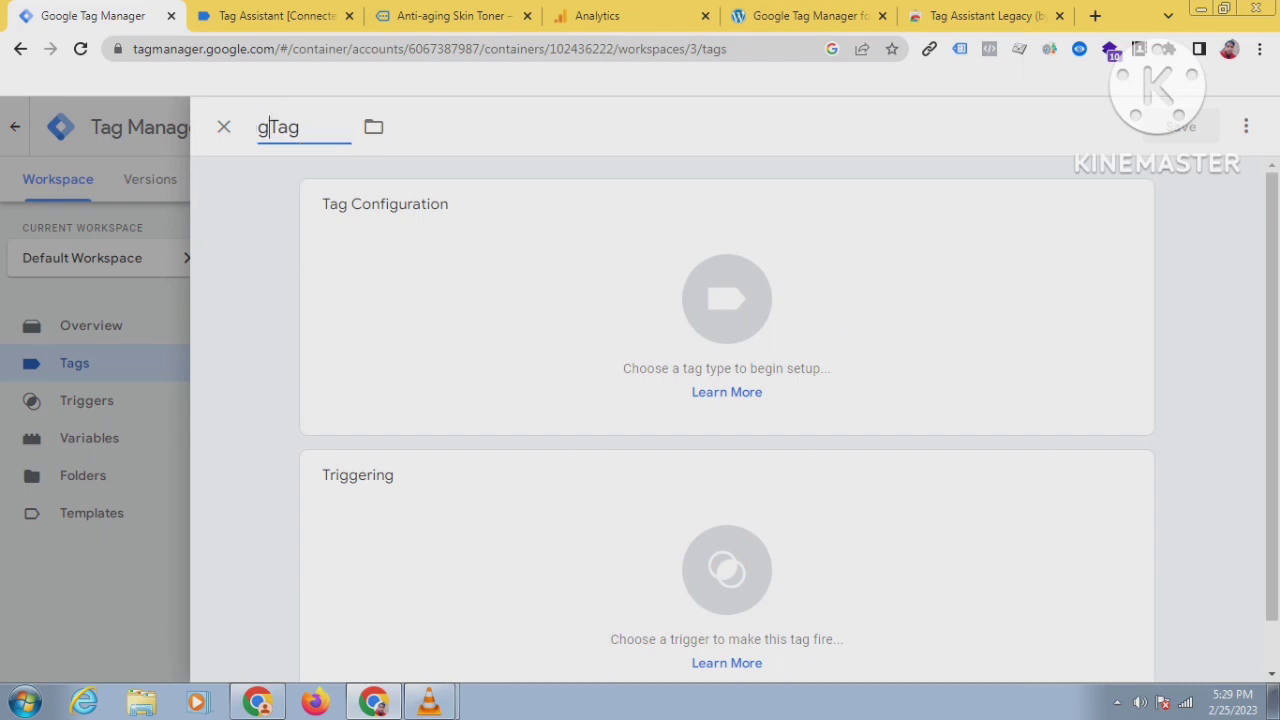
type("oogle ")
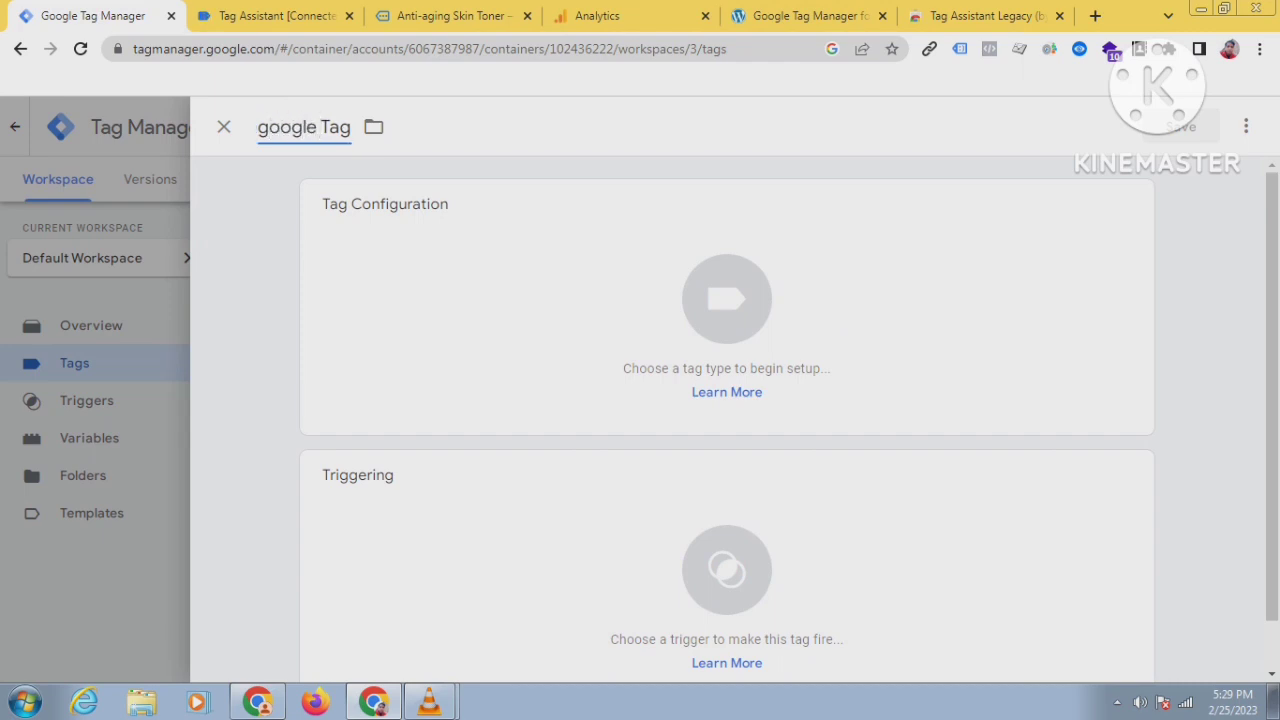
type("c")
type("onfi")
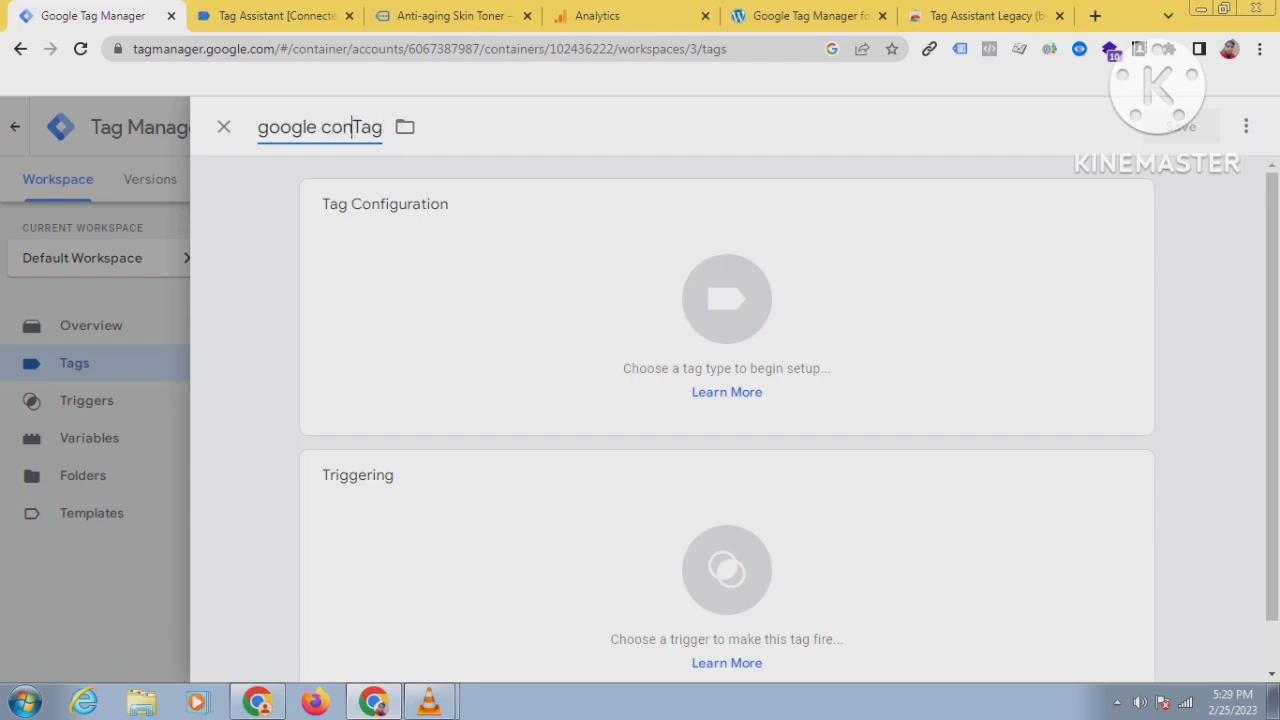
type("g")
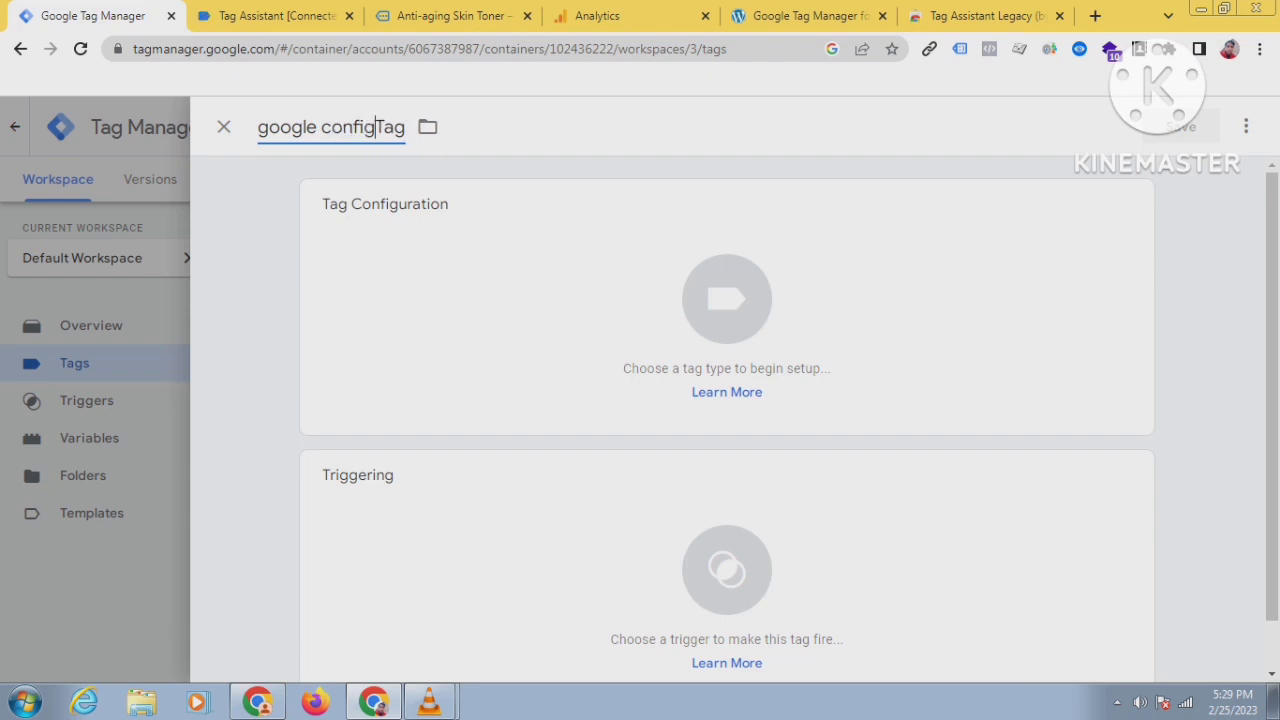
type("uratio")
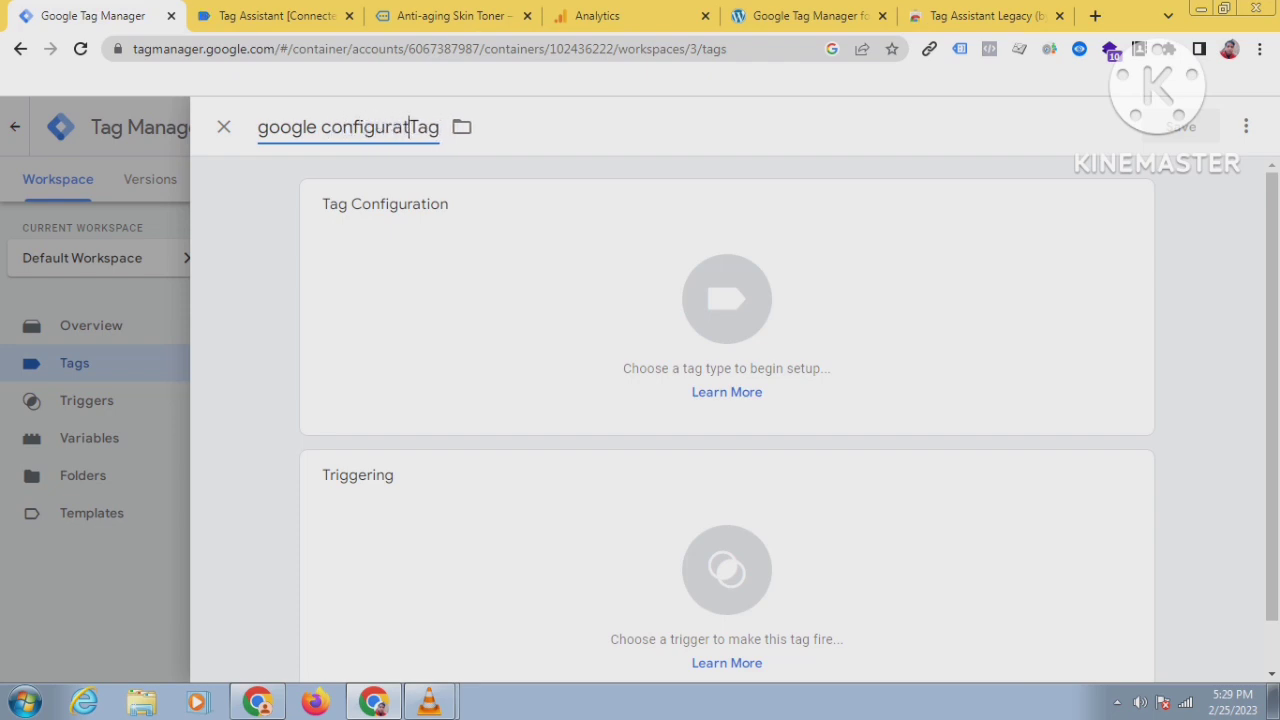
type("n")
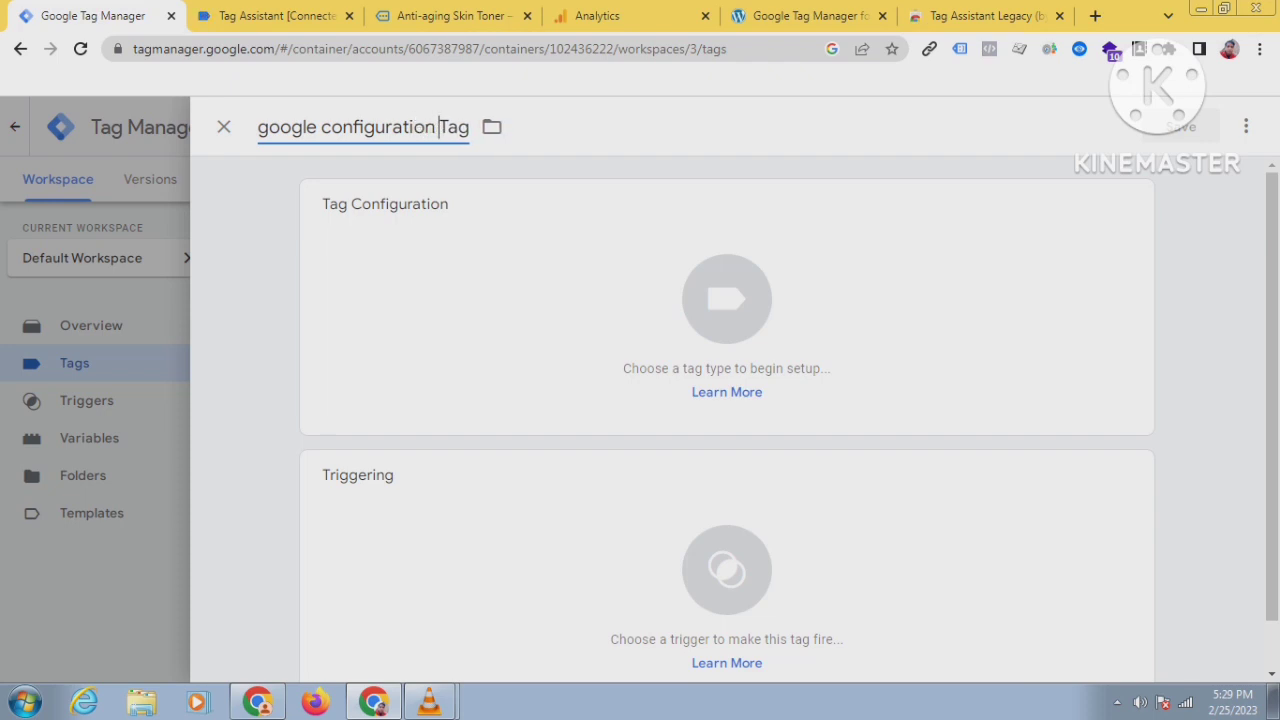
Set the tag type to Google Analytics: GA4 Configuration and view the help hint for the Measurement ID.
left_click(726, 300)
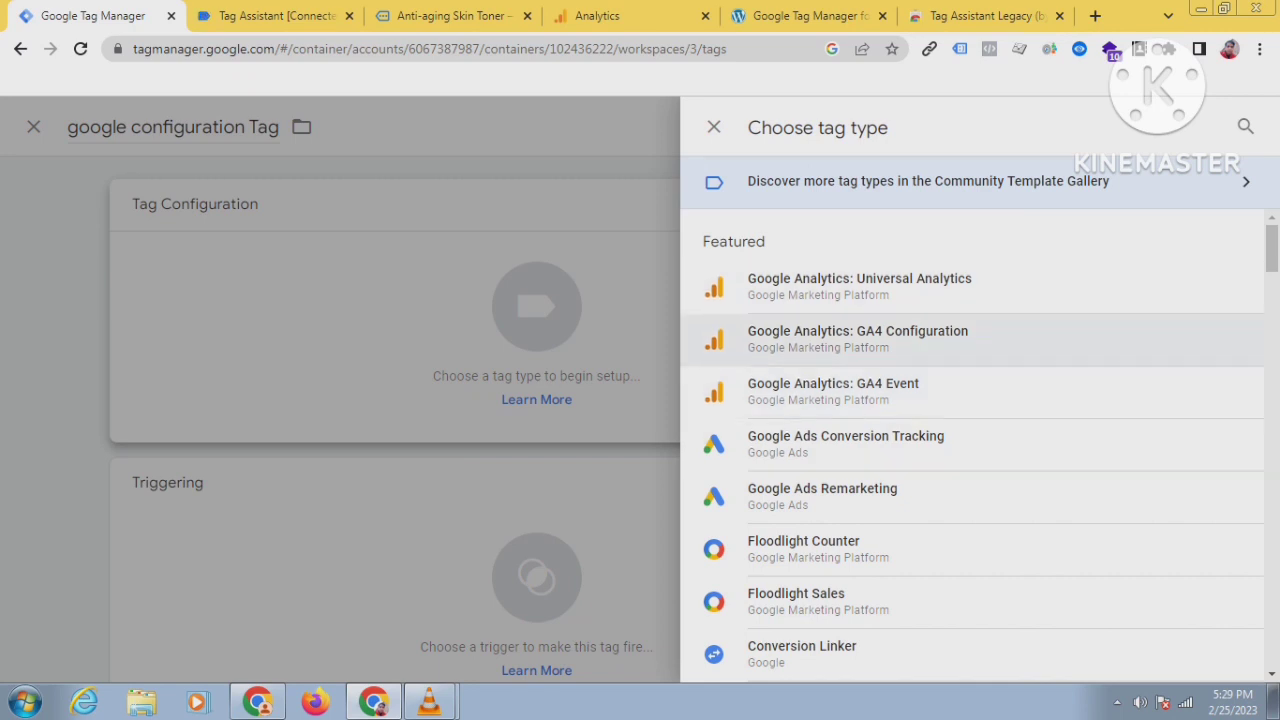
left_click(858, 338)
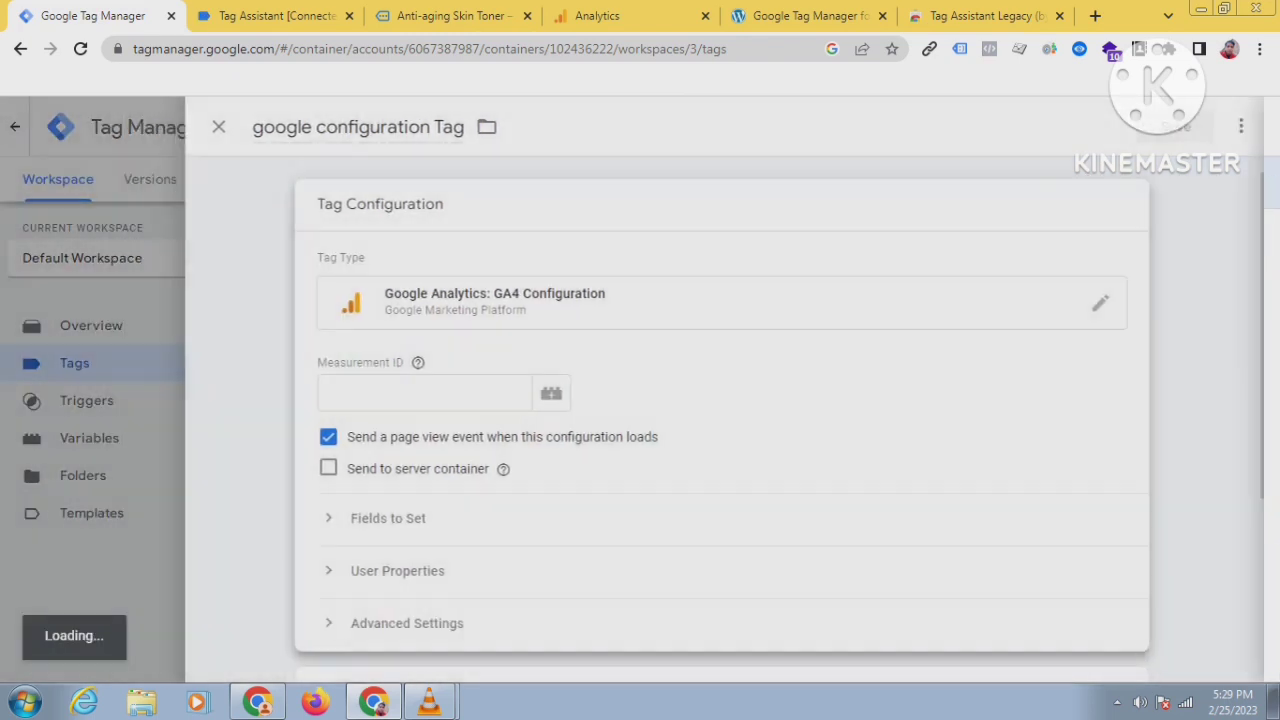
left_click(430, 393)
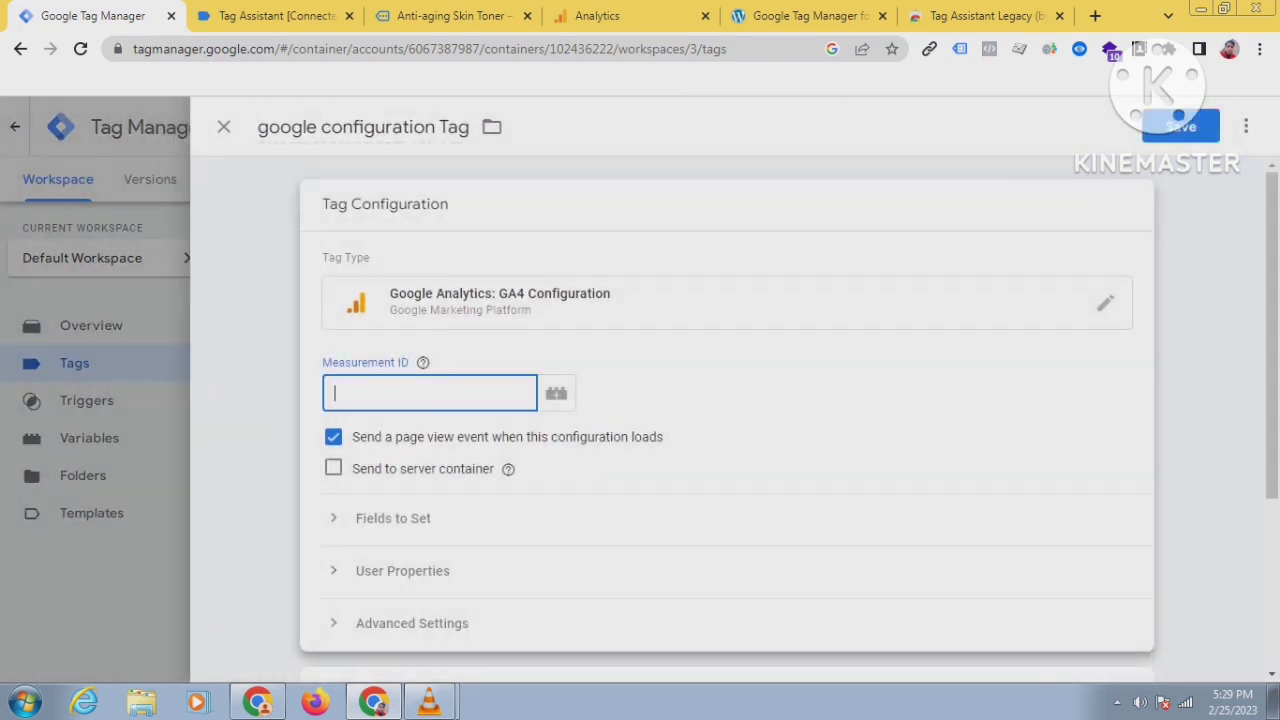
left_click(423, 363)
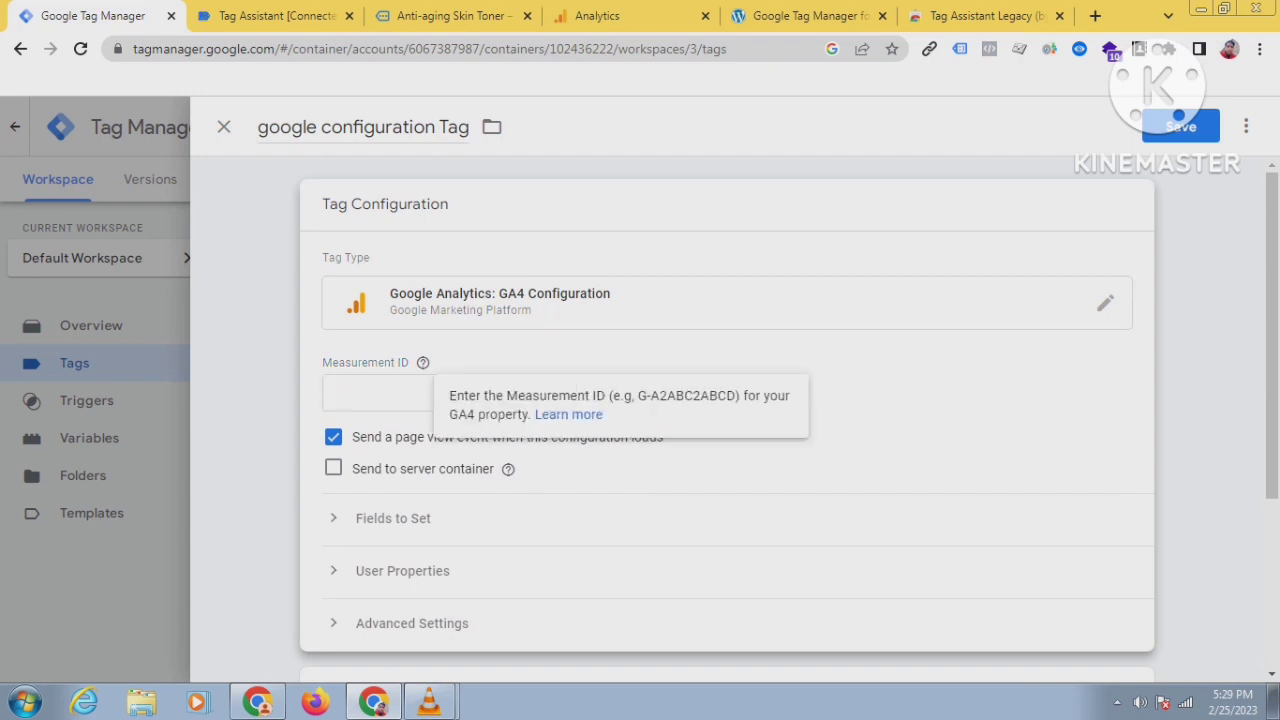
left_click(430, 393)
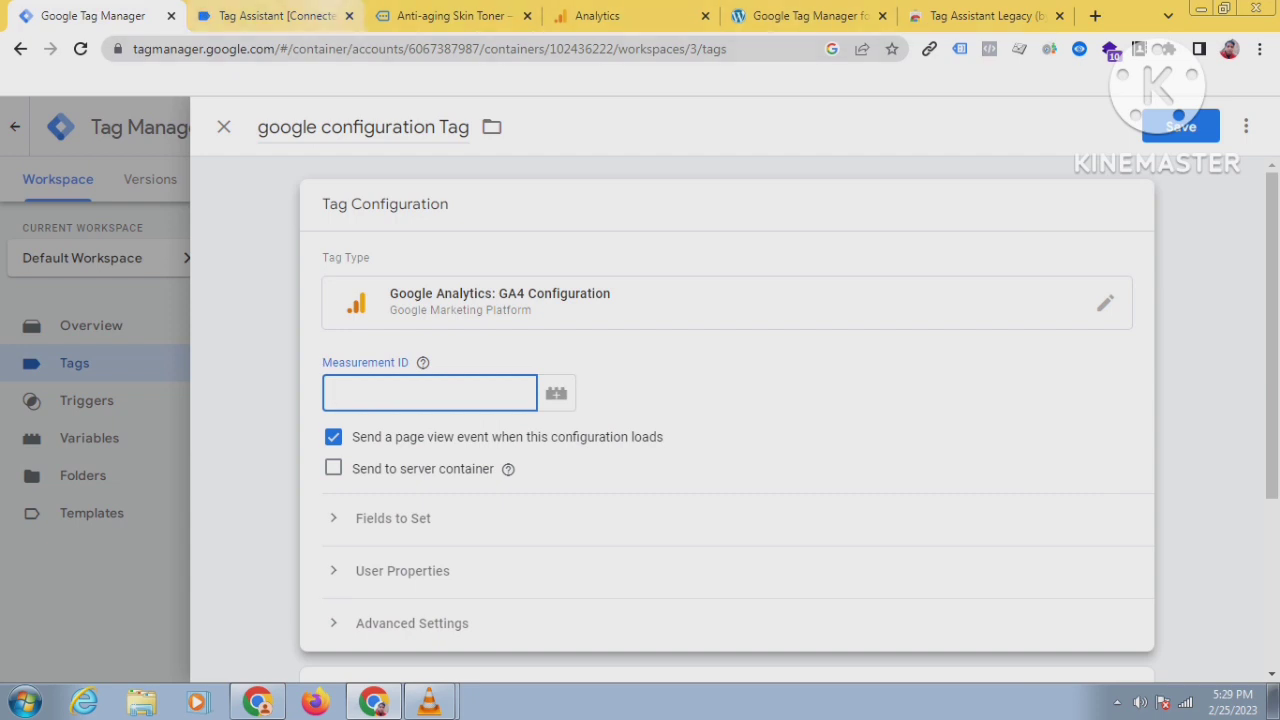
Copy the Cosmetic web stream's measurement ID G-NZ4QYK93QM from Analytics into the tag's Measurement ID.
left_click(597, 15)
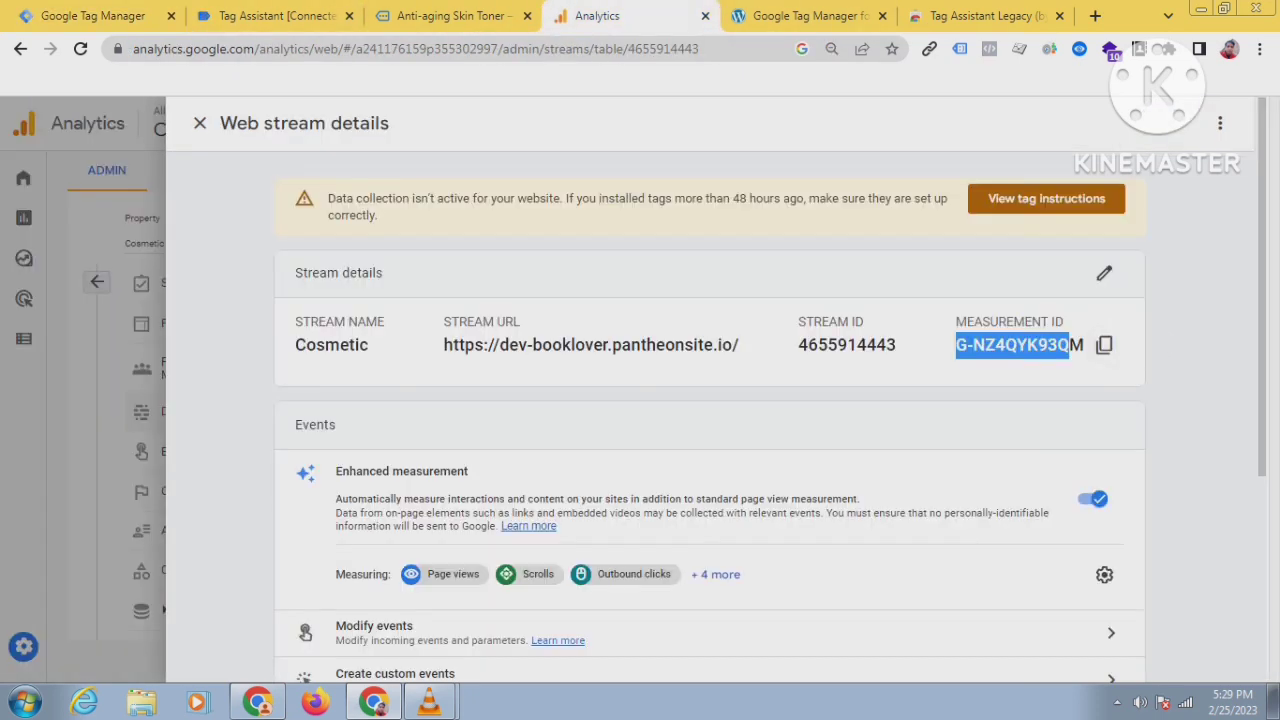
left_click(1104, 344)
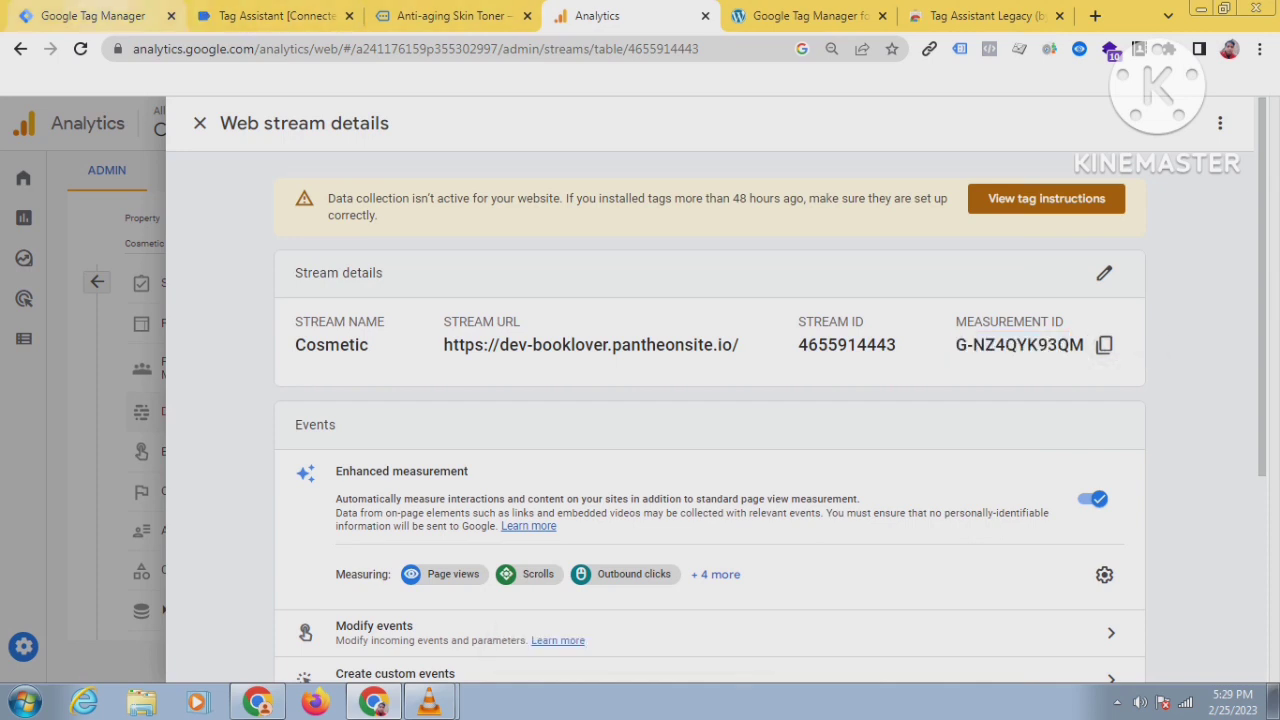
left_click(93, 15)
right_click(366, 398)
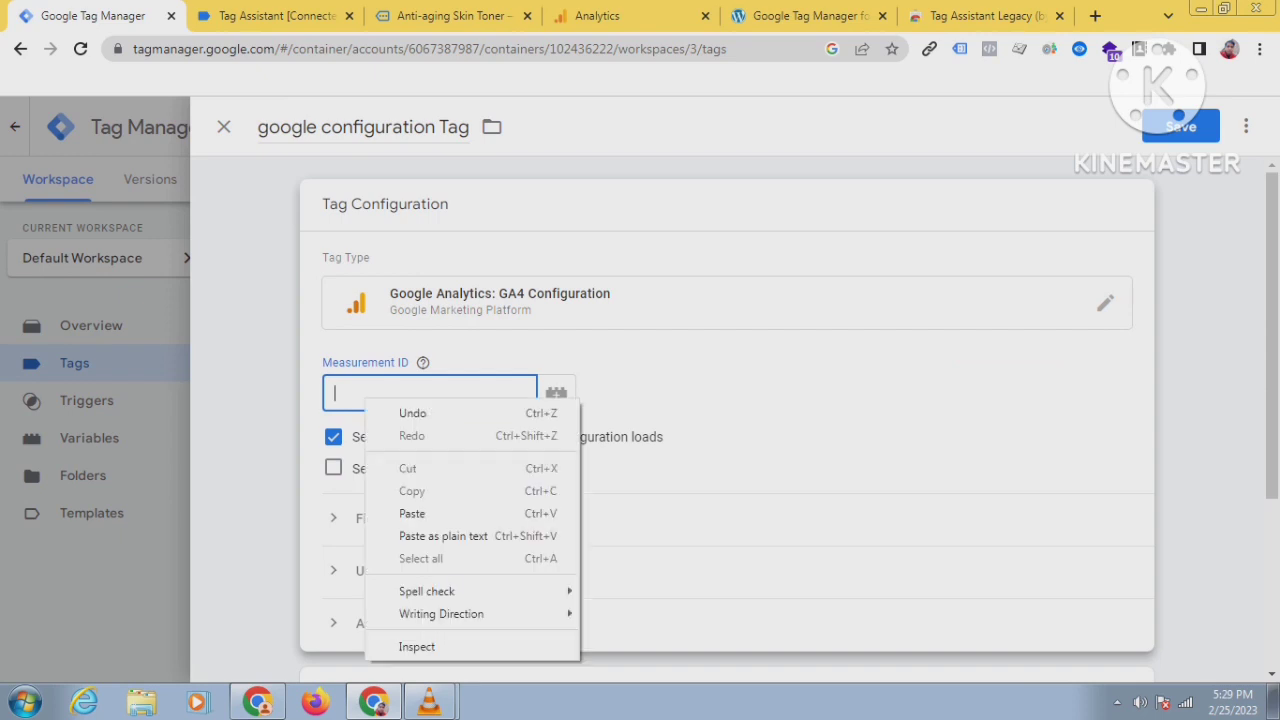
left_click(400, 513)
scroll(727, 420, "down", 3)
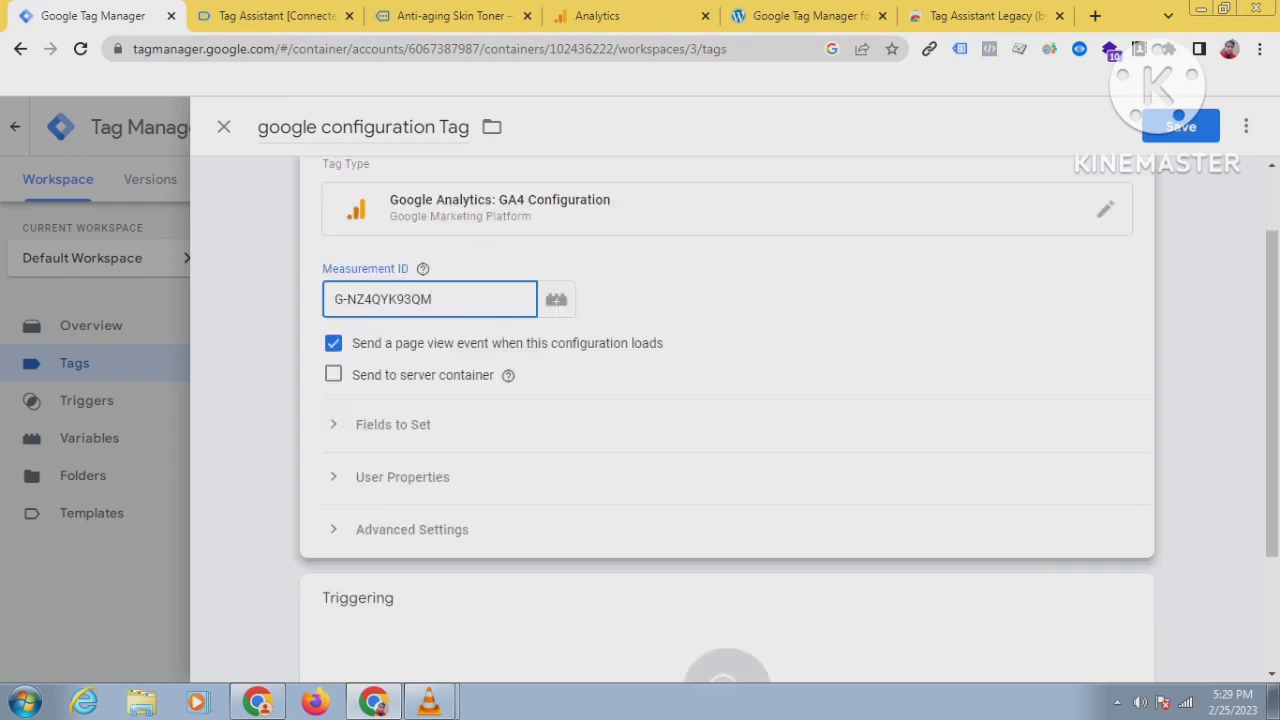
scroll(727, 420, "up", 3)
scroll(727, 420, "down", 5)
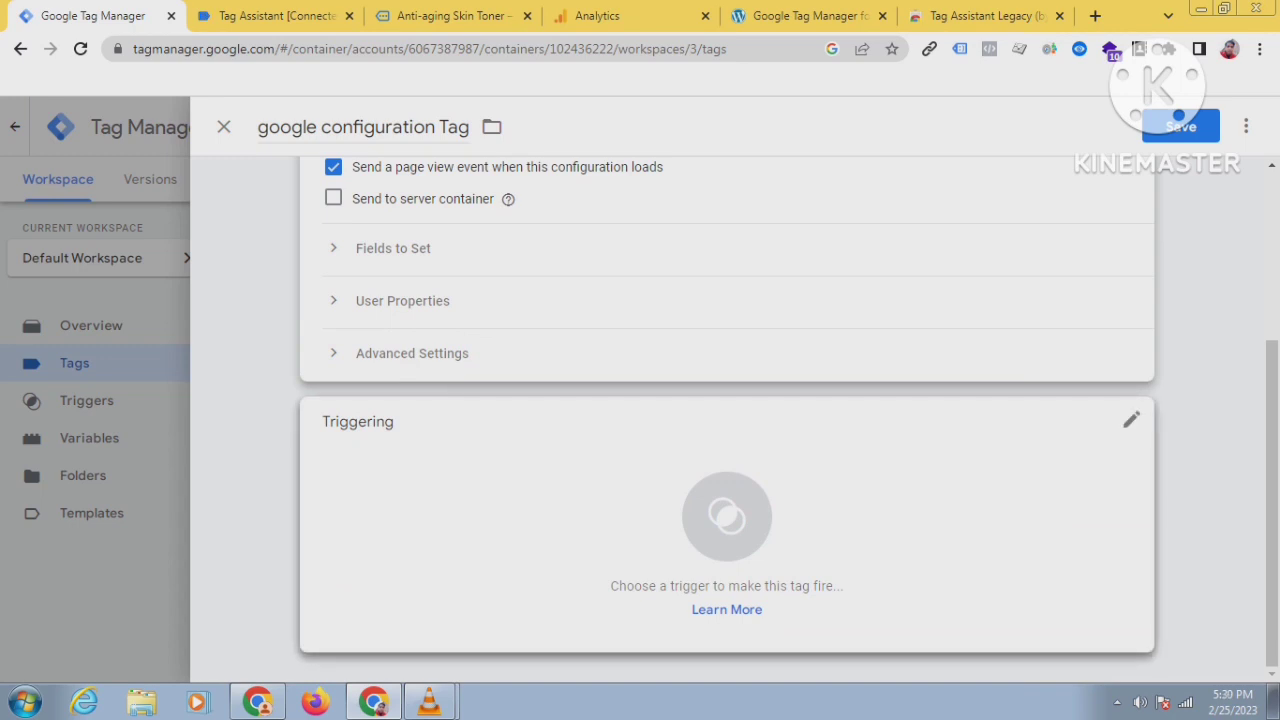
scroll(727, 420, "up", 5)
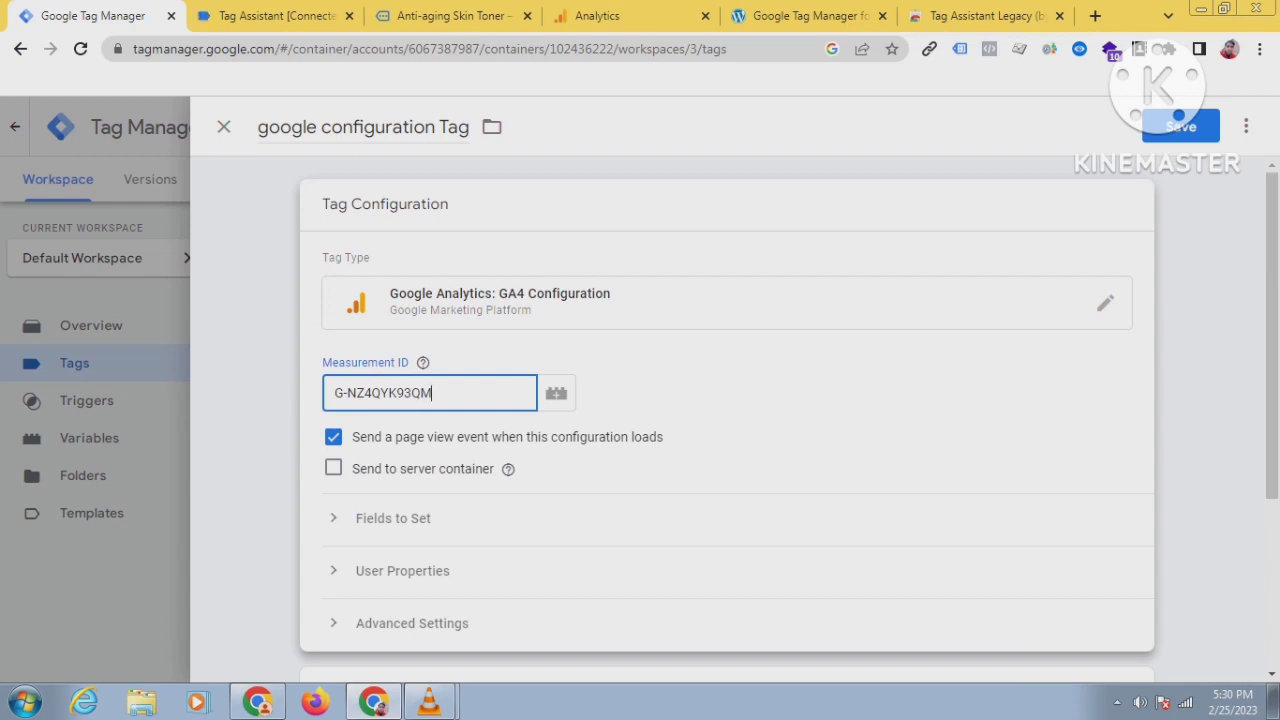
Rename the tag as "GA4 configuration Tag" and set its firing trigger to All Pages.
left_click(260, 127)
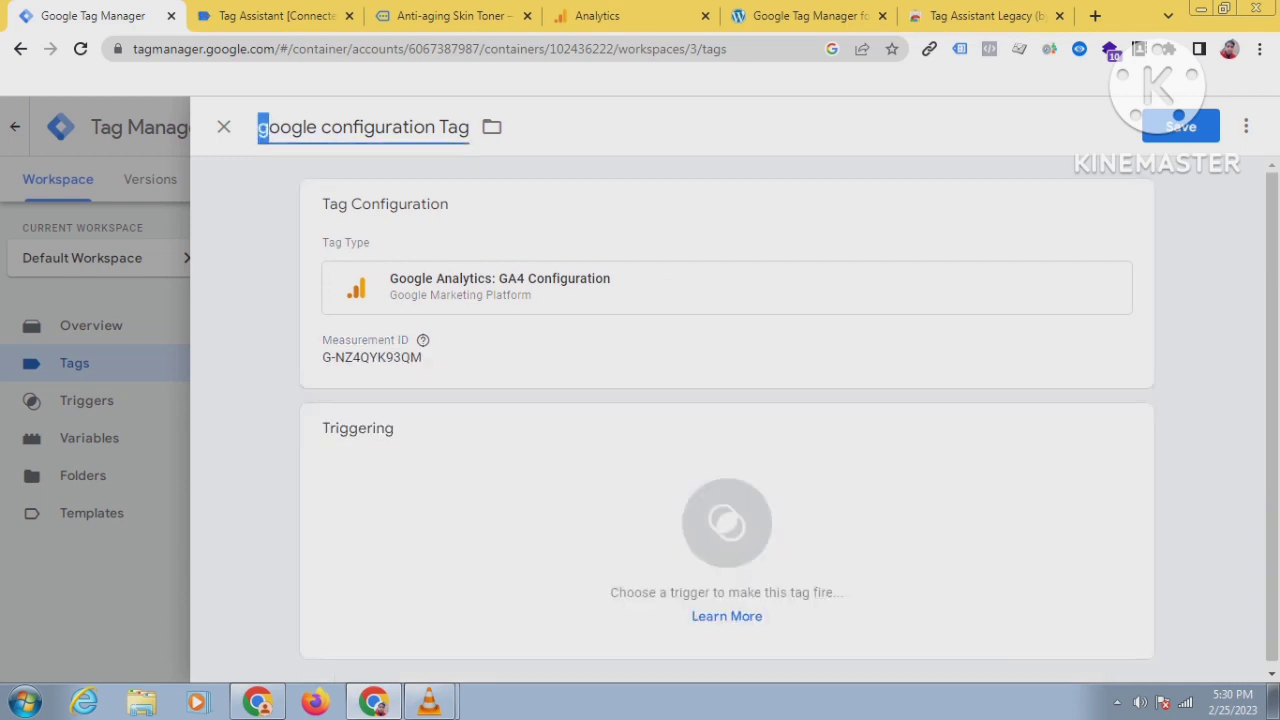
type("G")
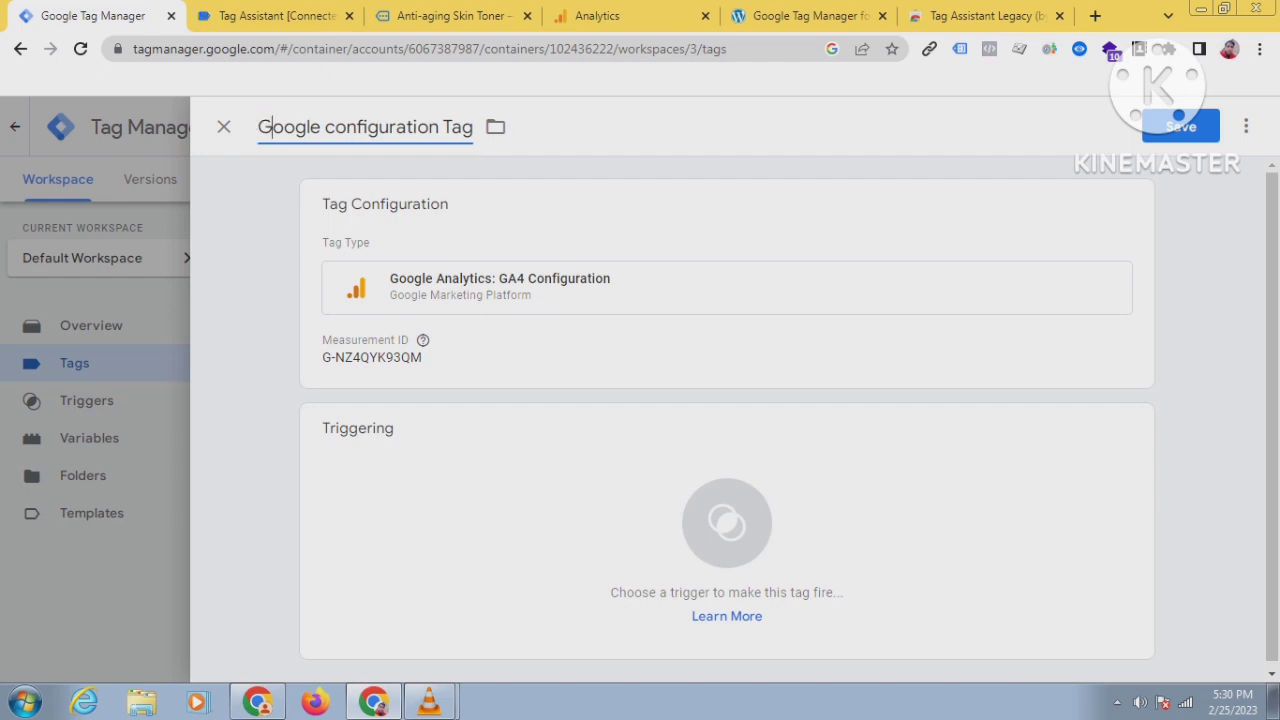
left_click_drag(320, 128, 230, 127)
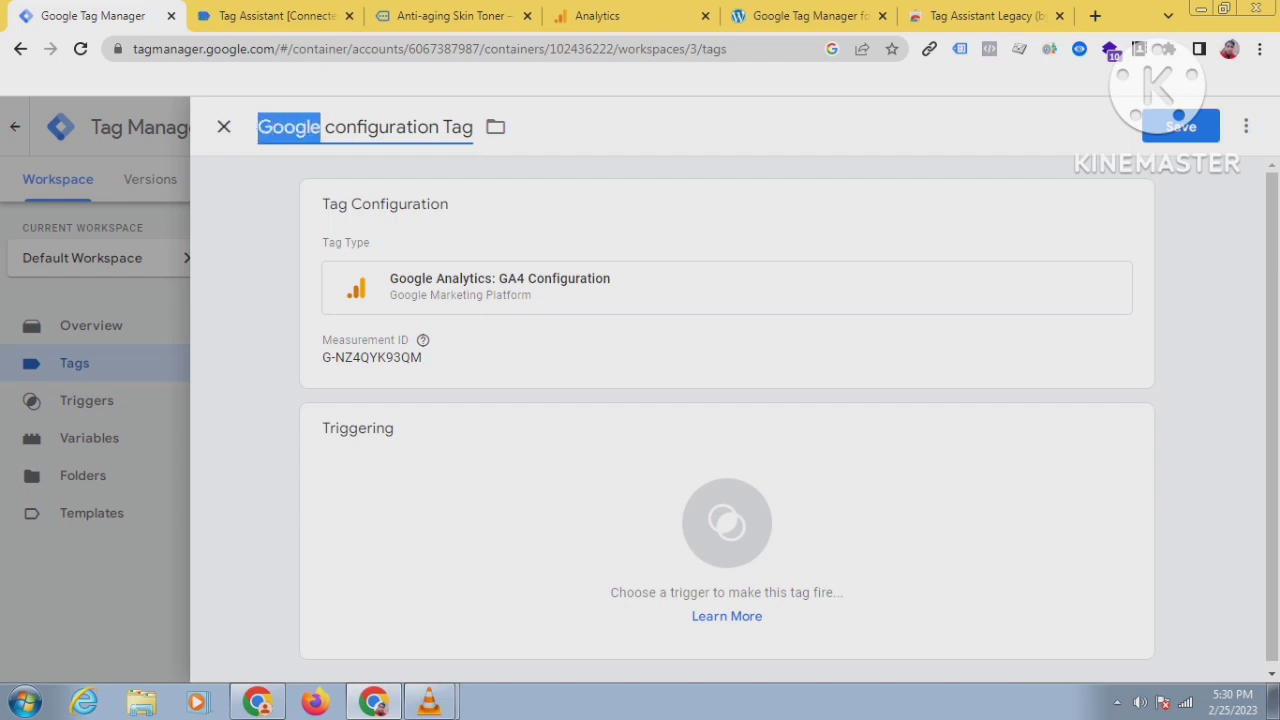
type("GA")
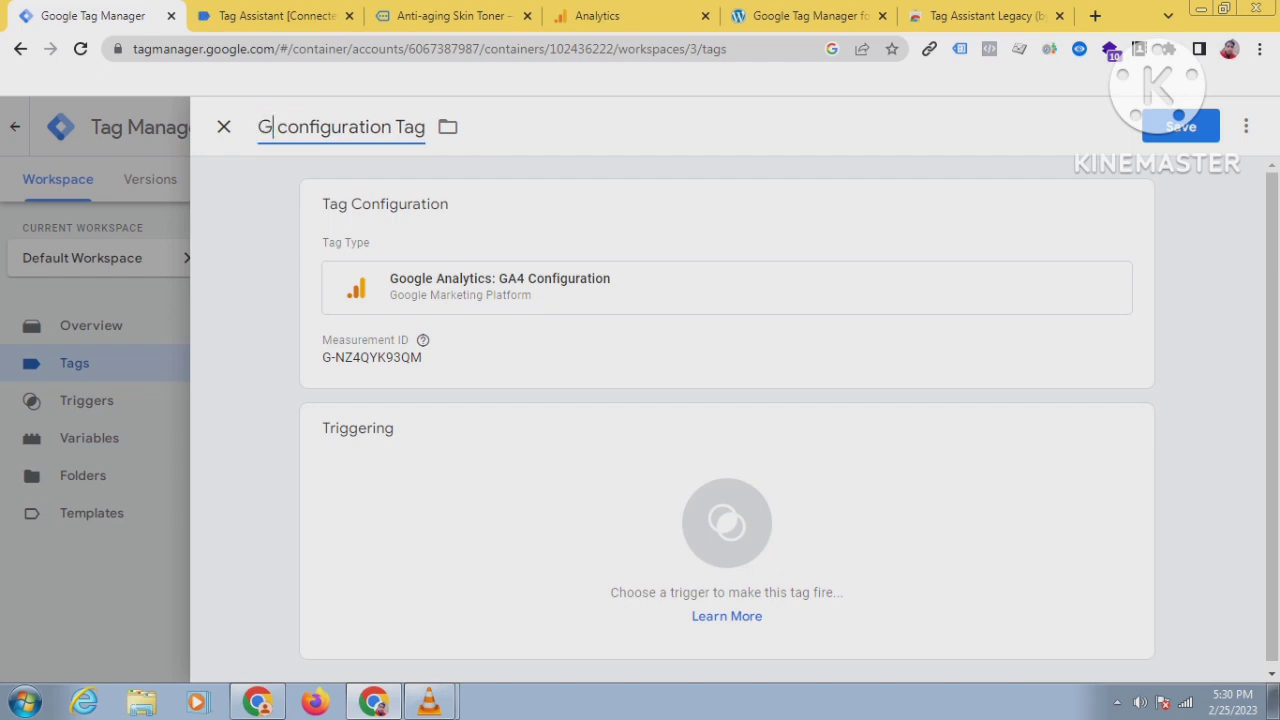
type("4")
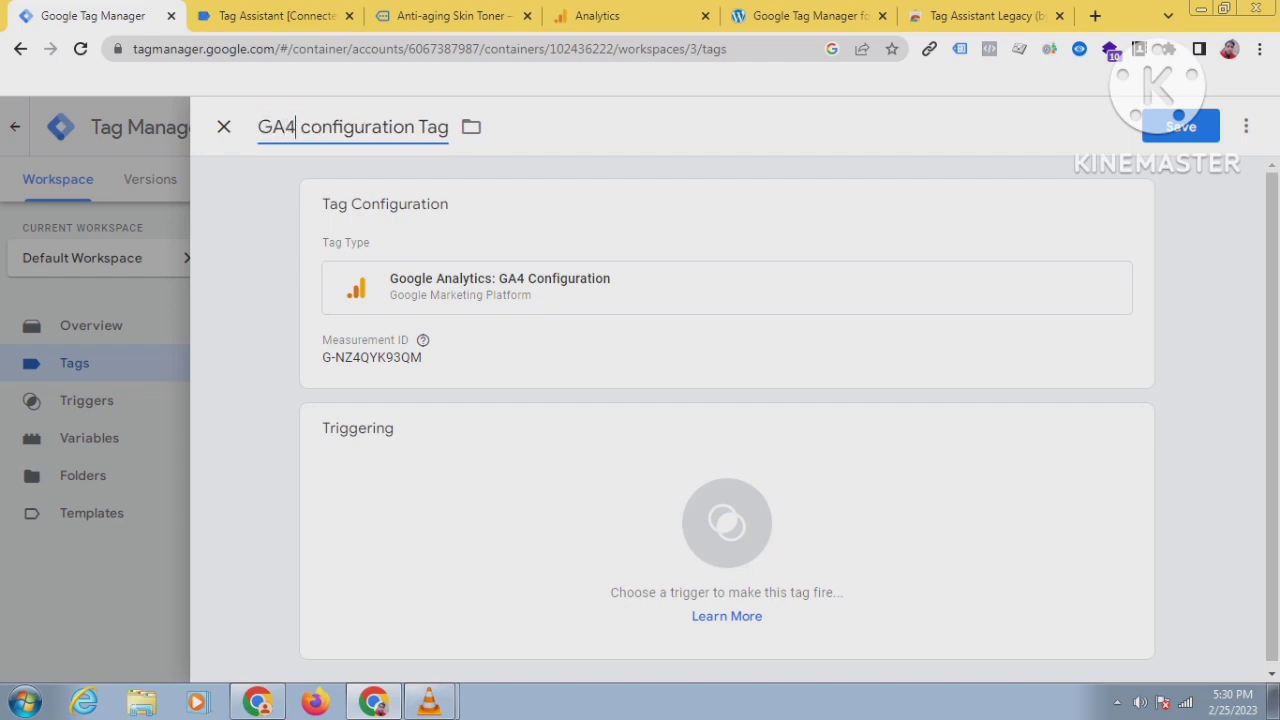
left_click(727, 523)
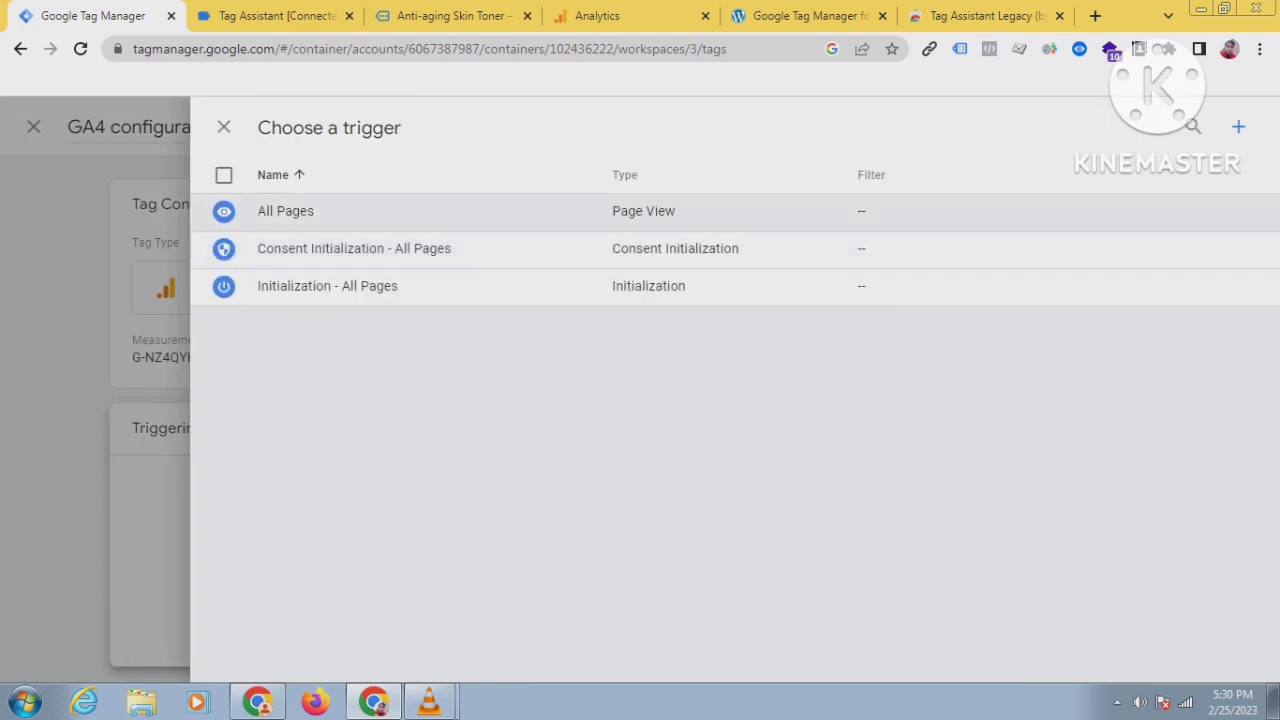
left_click(285, 211)
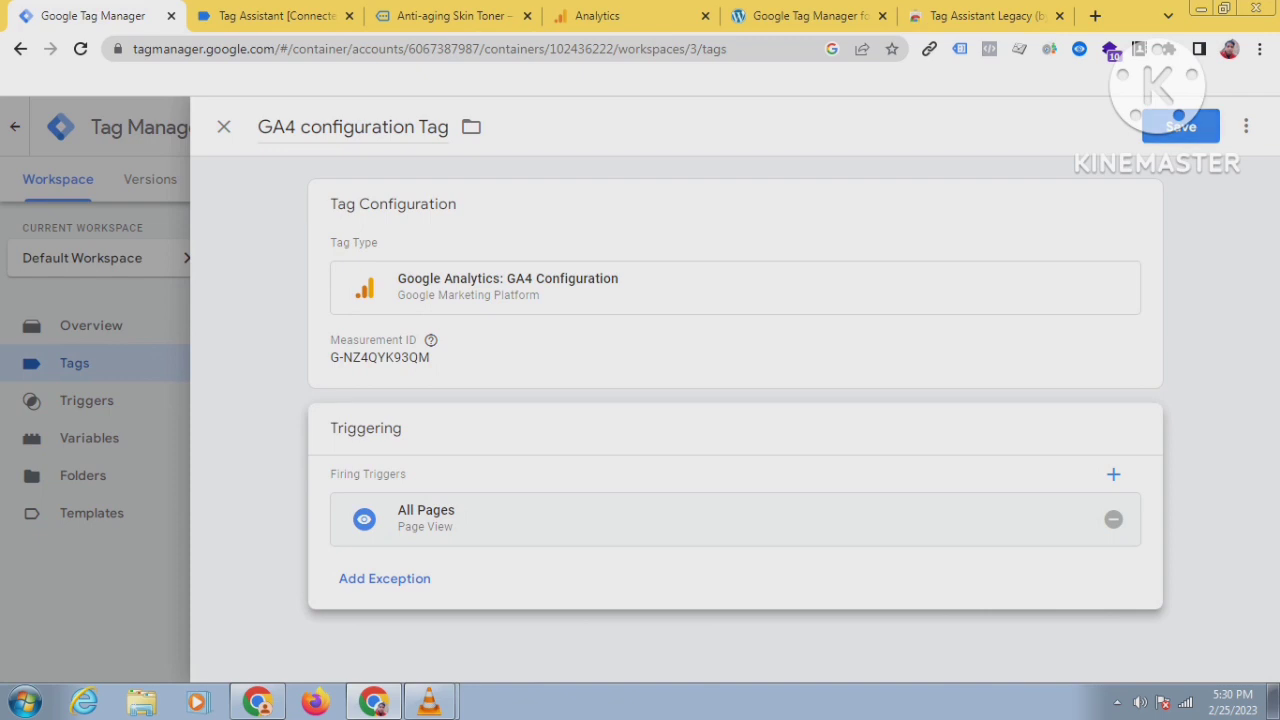
Save the GA4 configuration Tag with its All Pages trigger in the container.
left_click(1180, 126)
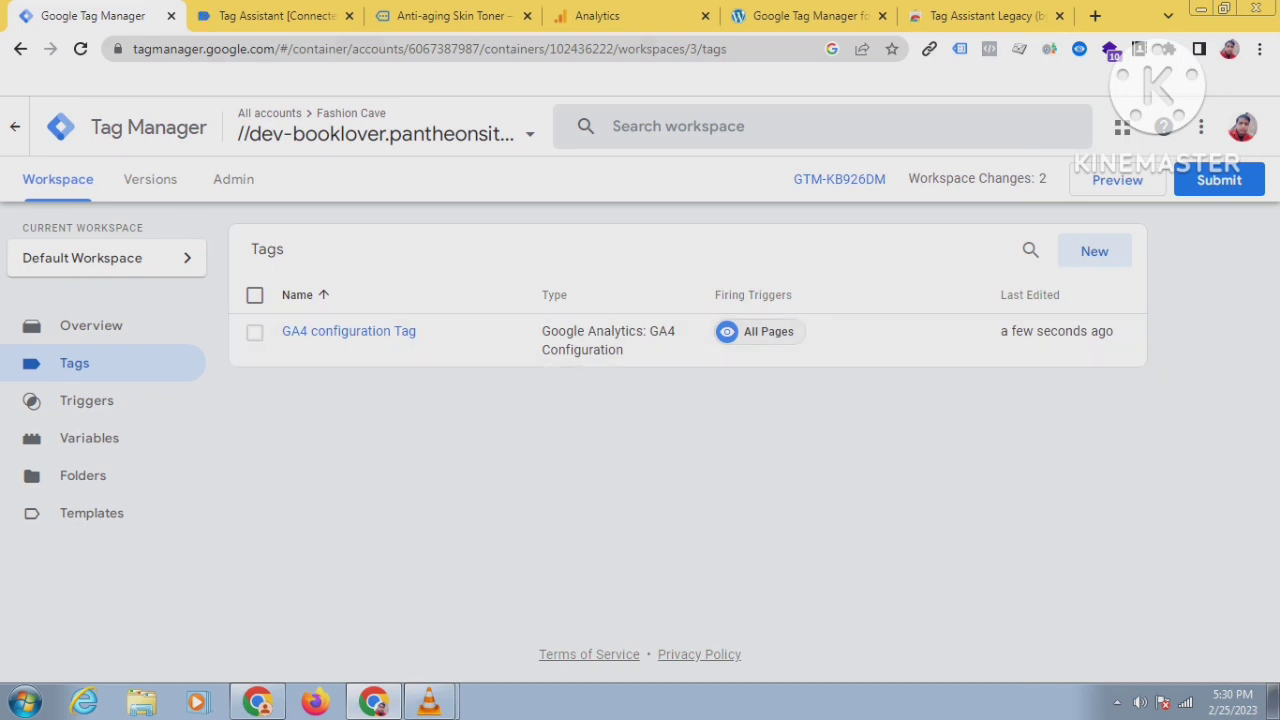
left_click(466, 16)
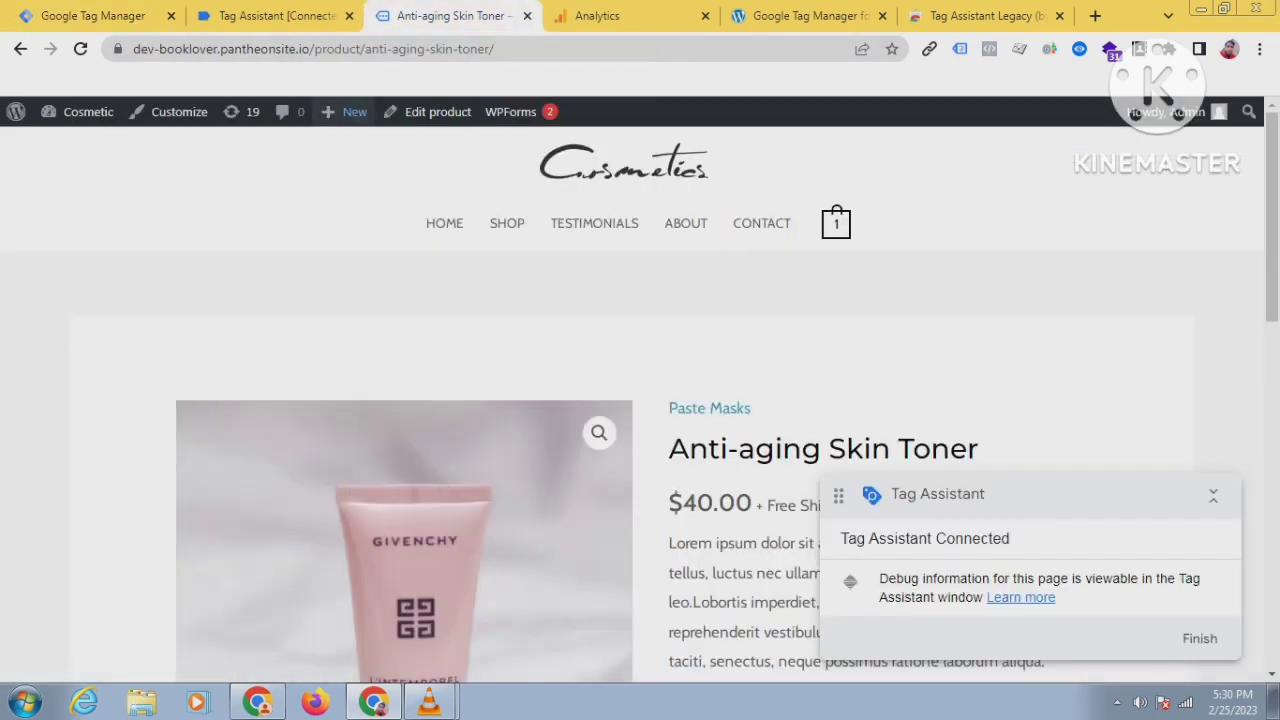
left_click(95, 16)
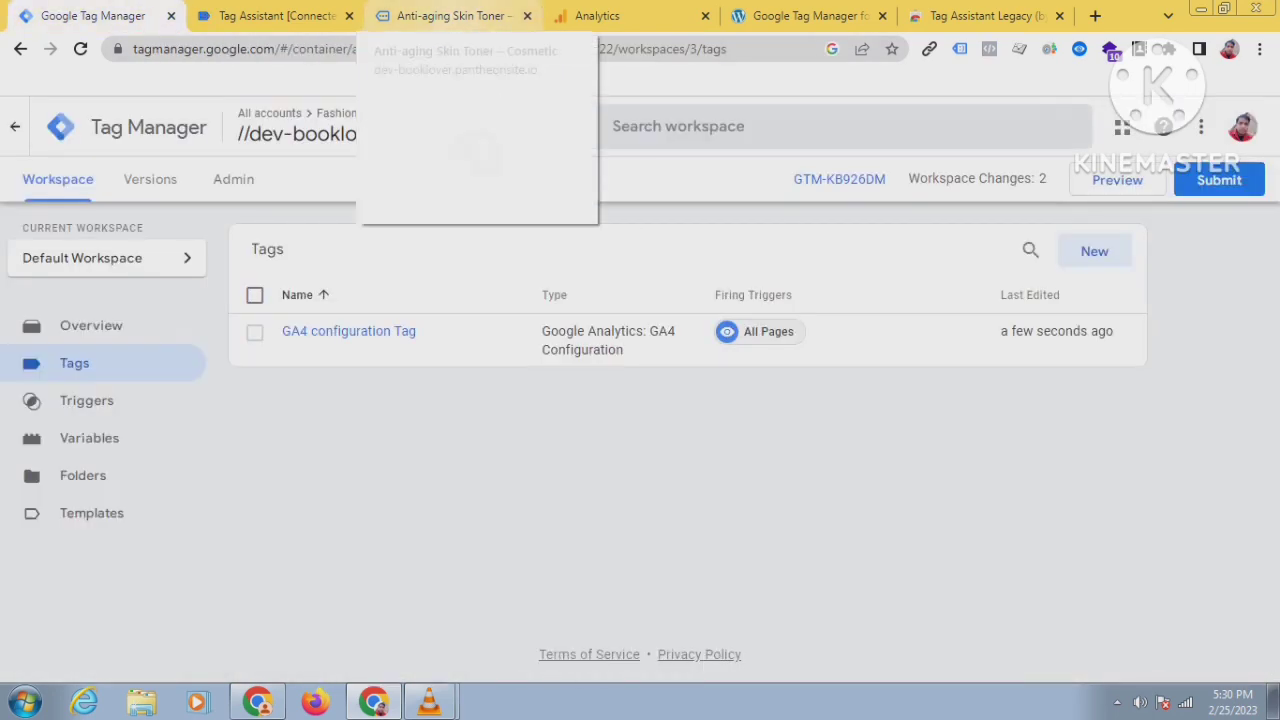
left_click(610, 16)
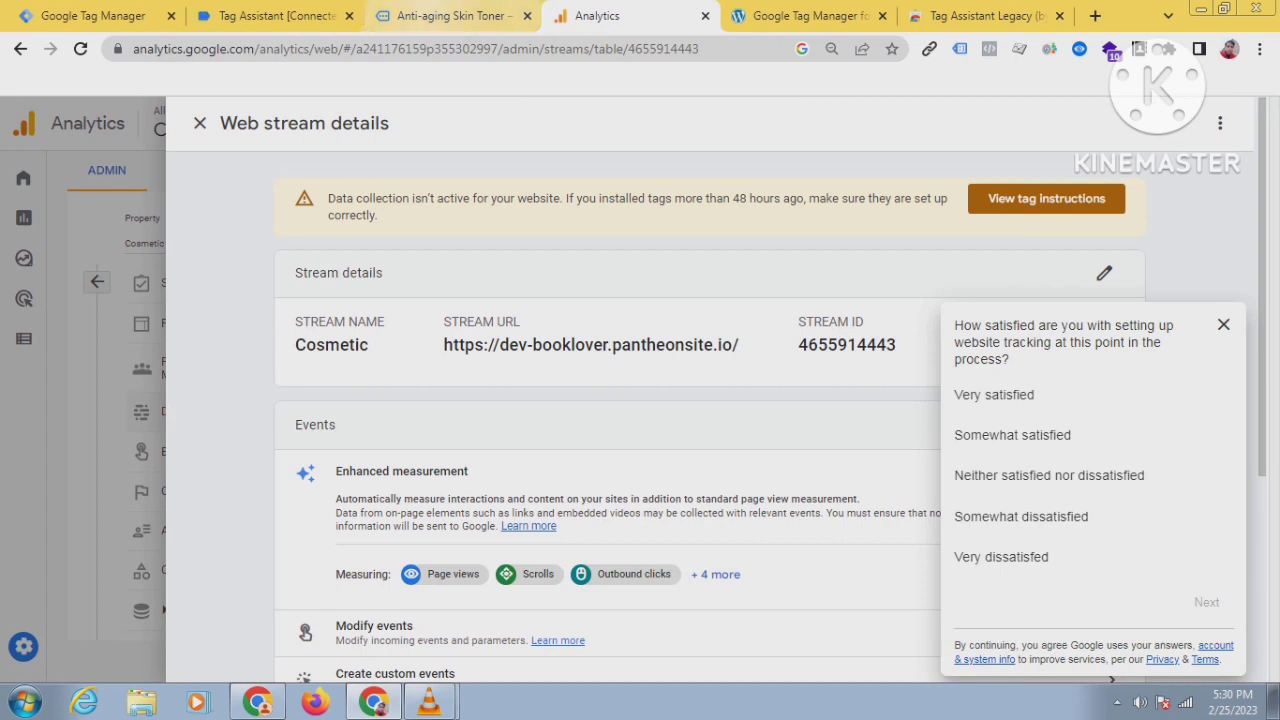
left_click(450, 16)
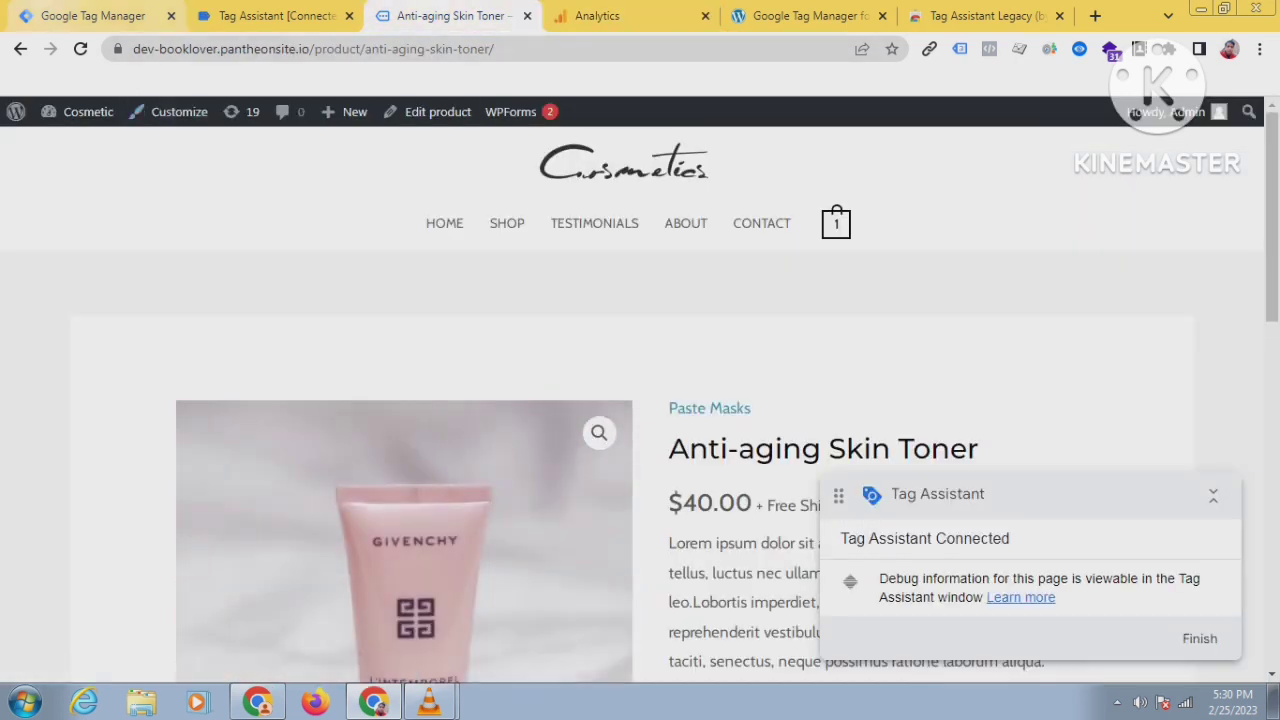
left_click(92, 16)
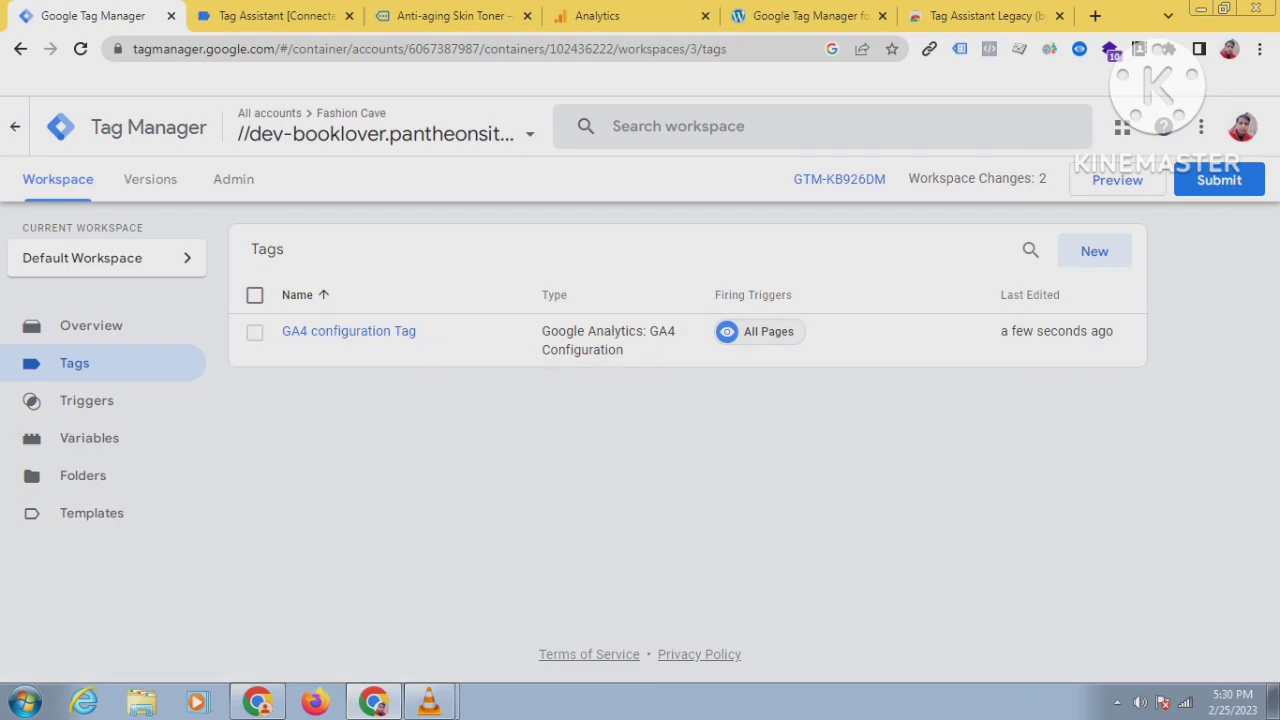
Publish the workspace changes to the Live environment without a version name or description, and return to the workspace overview.
left_click(1219, 179)
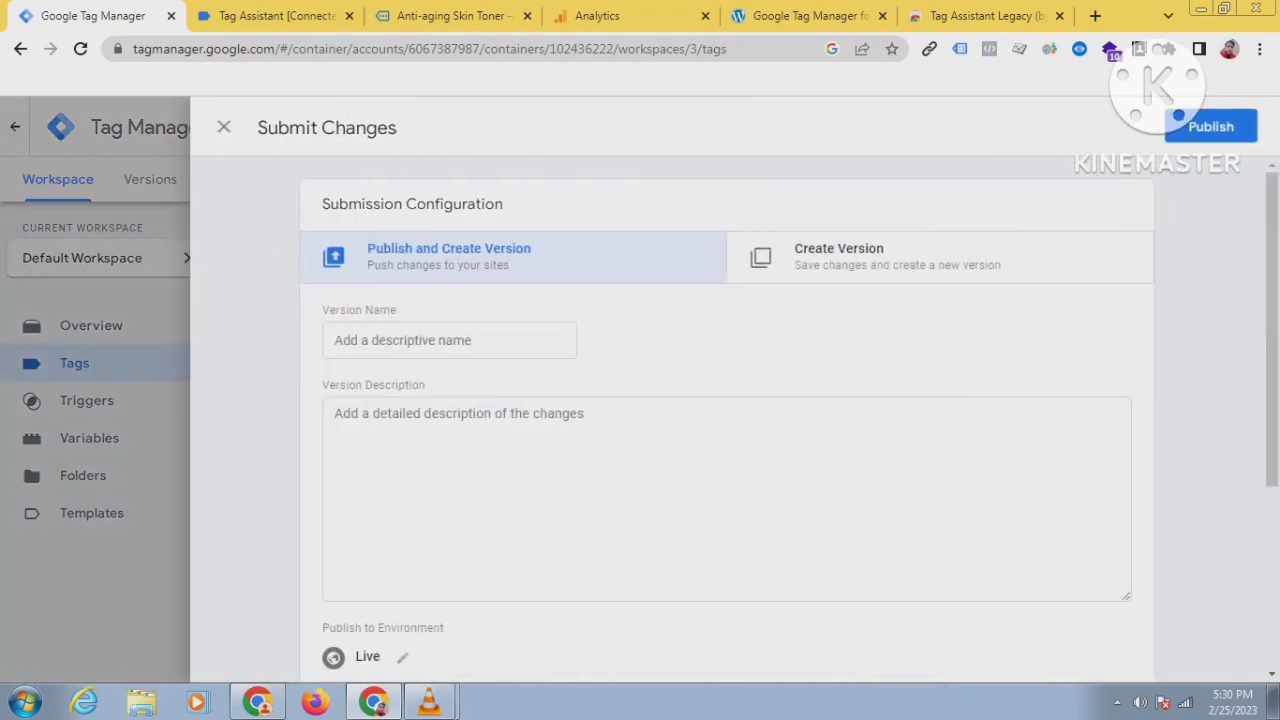
left_click(1205, 126)
left_click(888, 634)
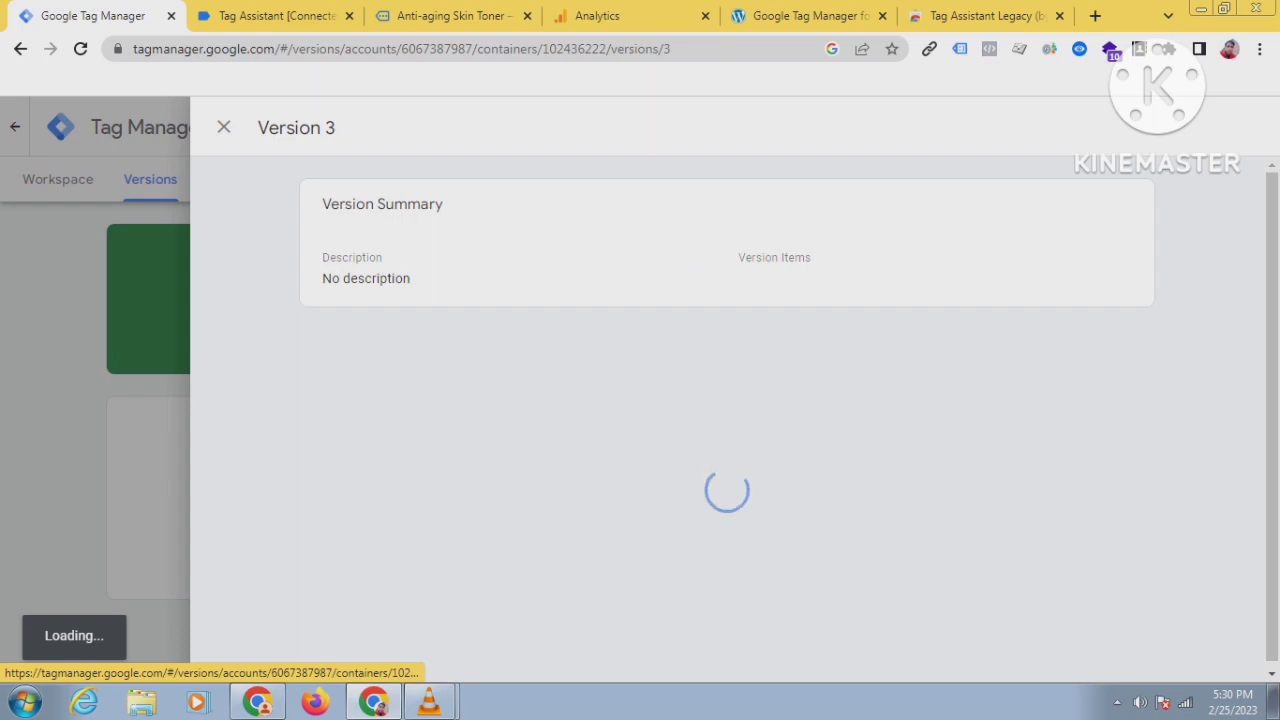
left_click(224, 127)
left_click(58, 180)
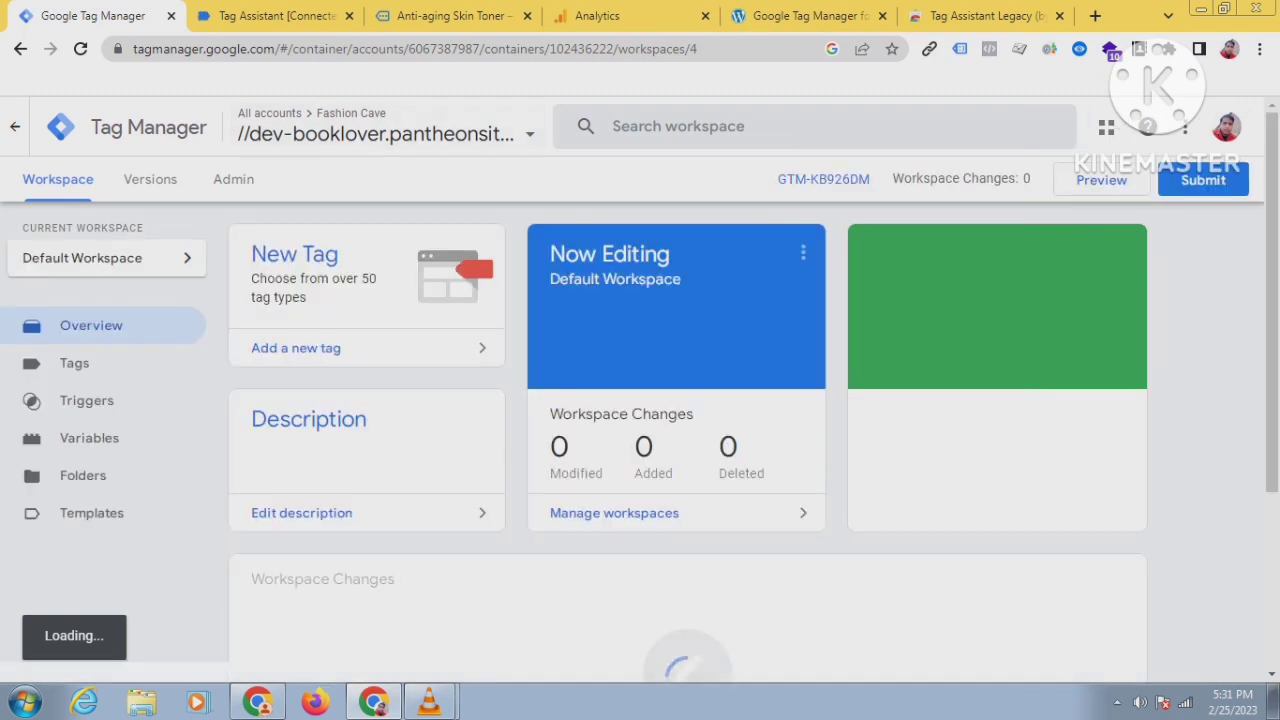
Check the tags detected on the Anti-aging Skin Toner product page with Tag Assistant Legacy.
left_click(610, 15)
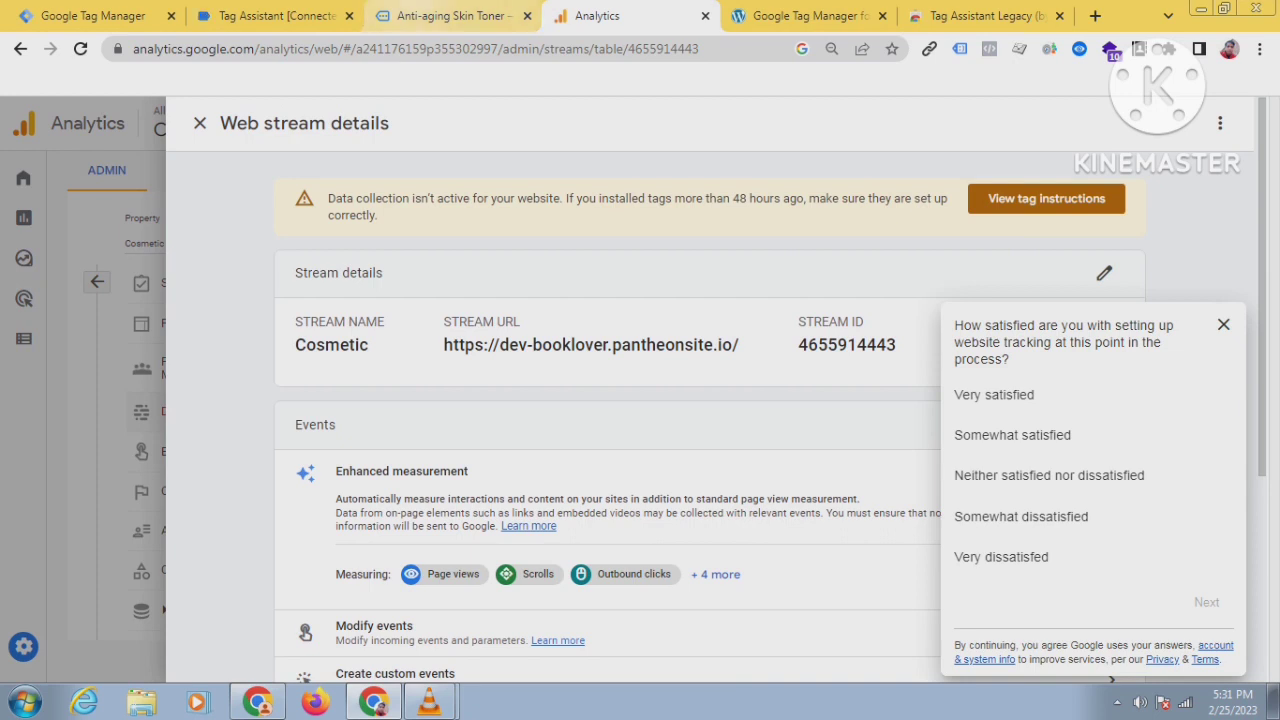
left_click(450, 15)
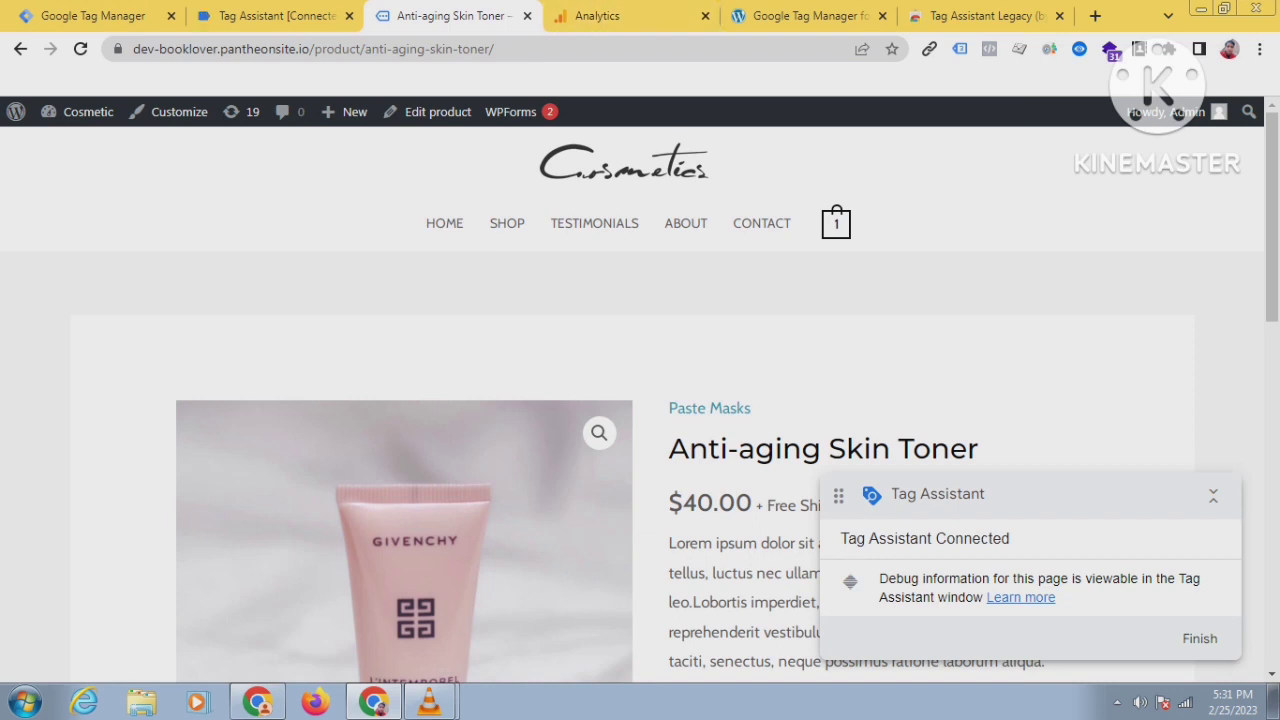
left_click(959, 48)
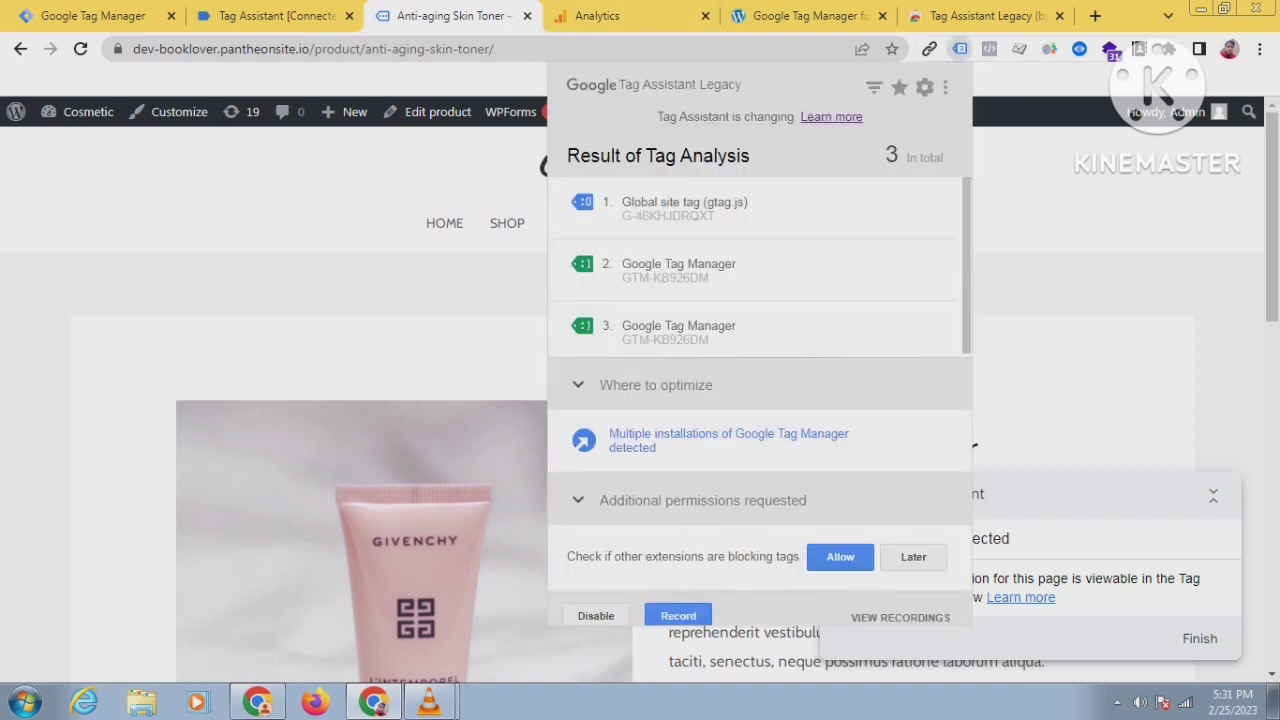
scroll(362, 480, "down", 10)
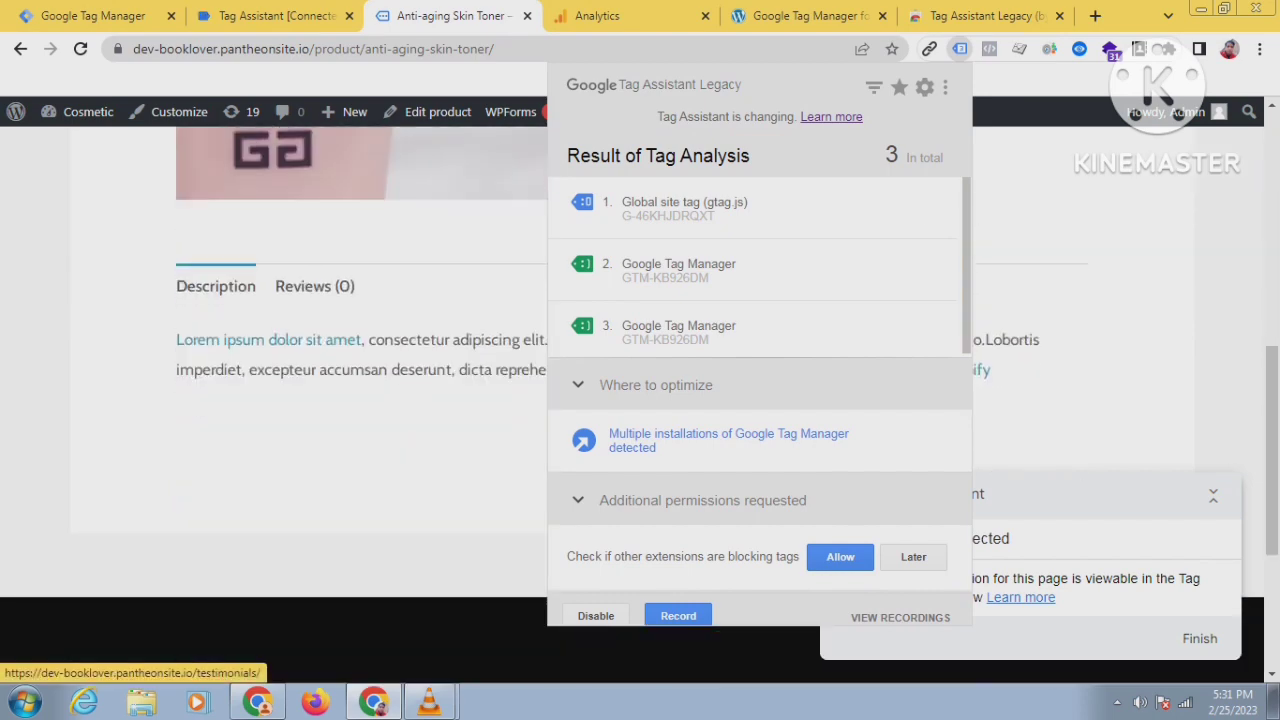
scroll(362, 480, "up", 5)
left_click(236, 364)
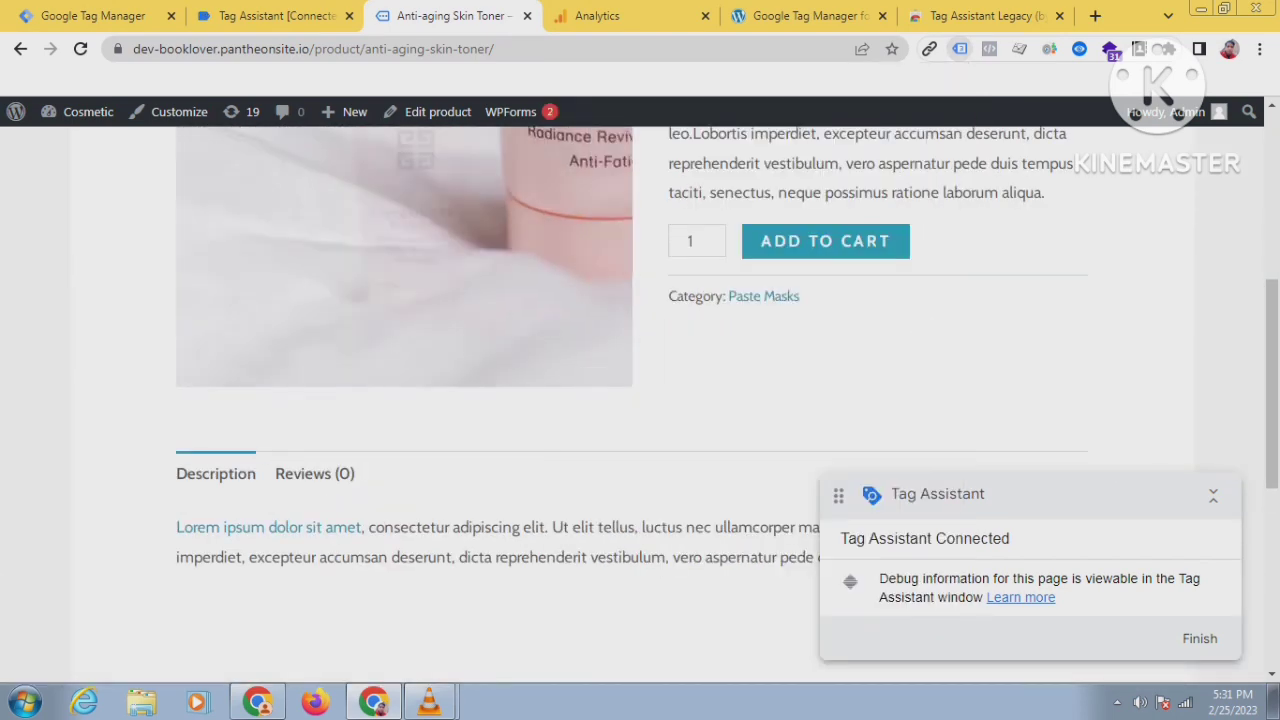
scroll(236, 360, "up", 5)
Open the store's Testimonials page and examine its detected tags with Tag Assistant Legacy.
left_click(594, 223)
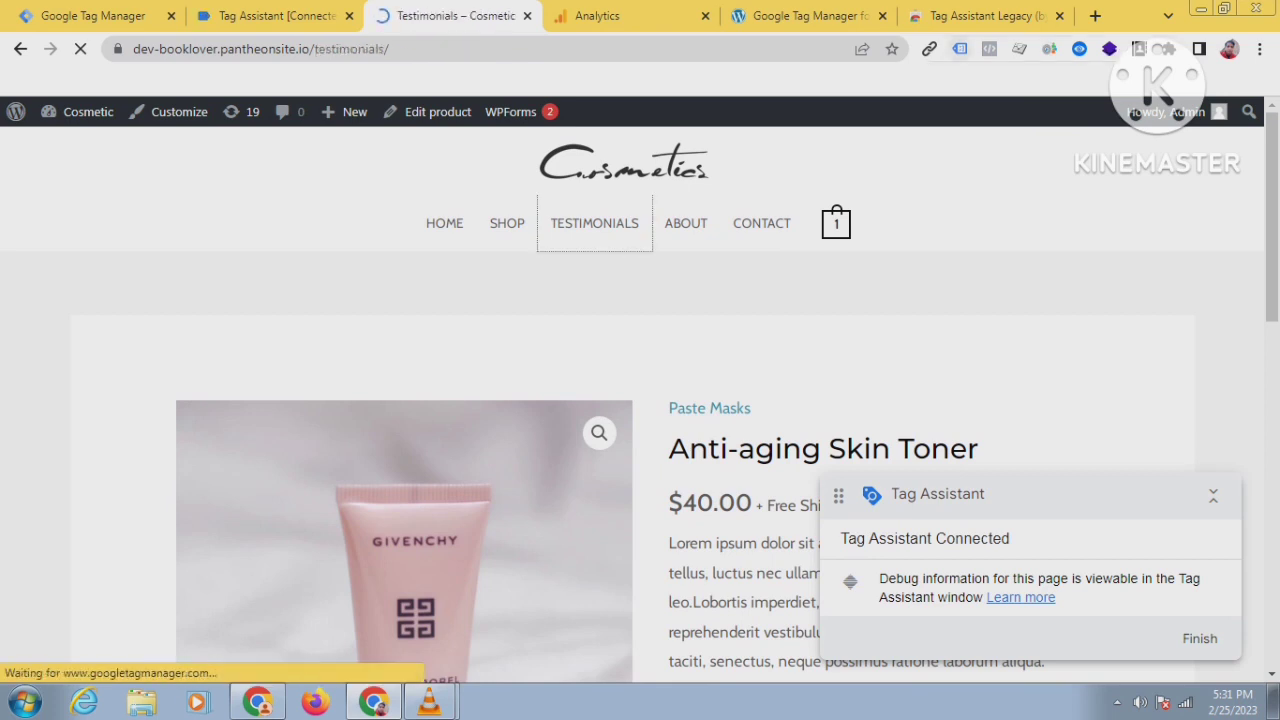
left_click(960, 48)
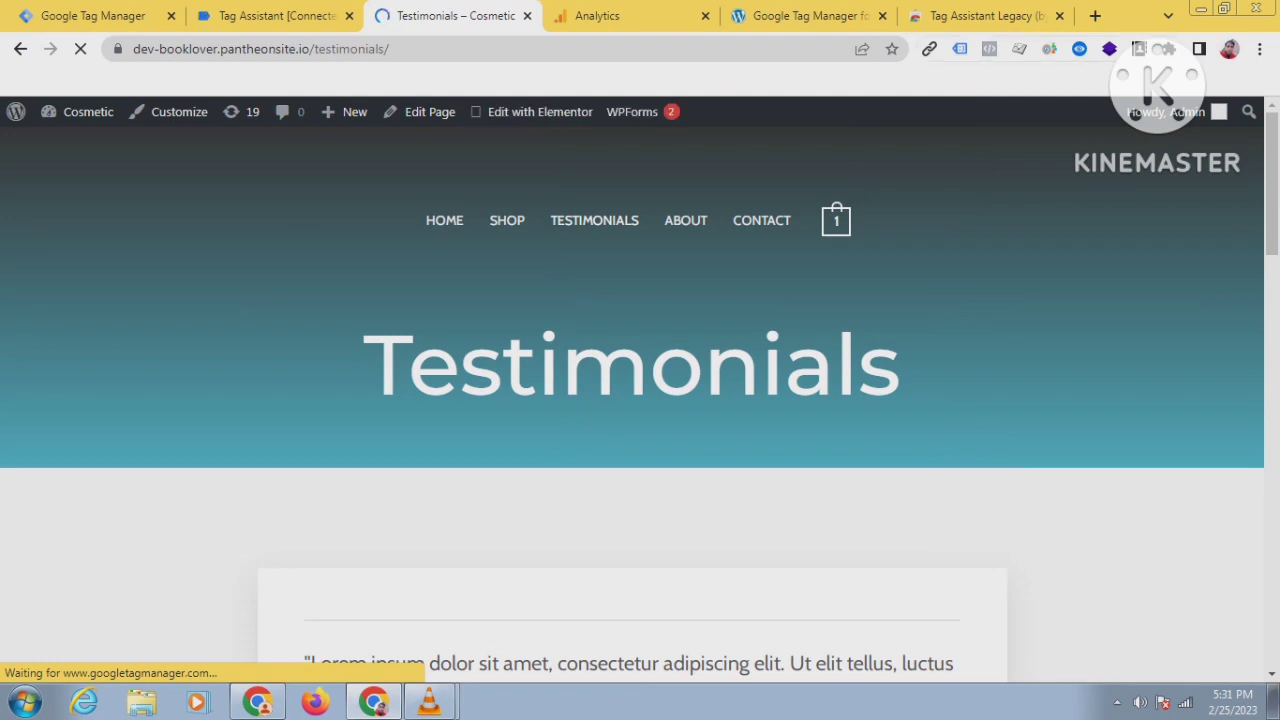
scroll(632, 395, "down", 5)
scroll(632, 395, "down", 1)
scroll(632, 395, "up", 6)
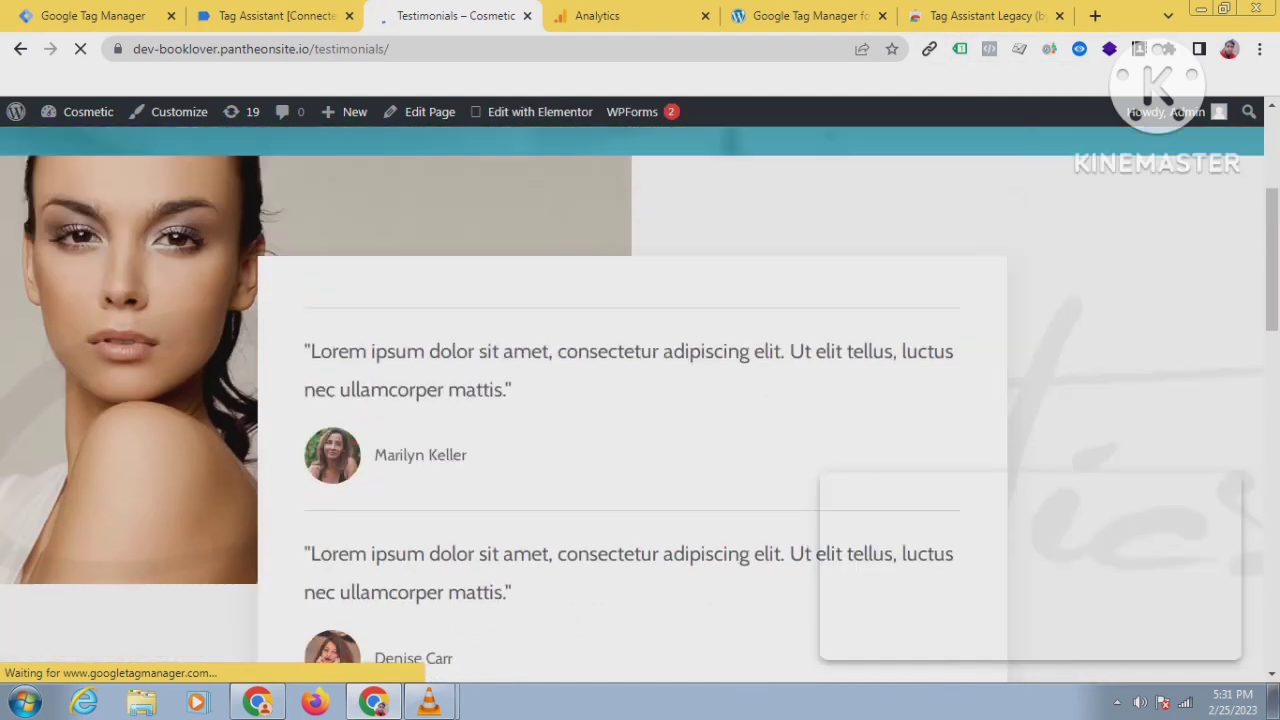
left_click(960, 48)
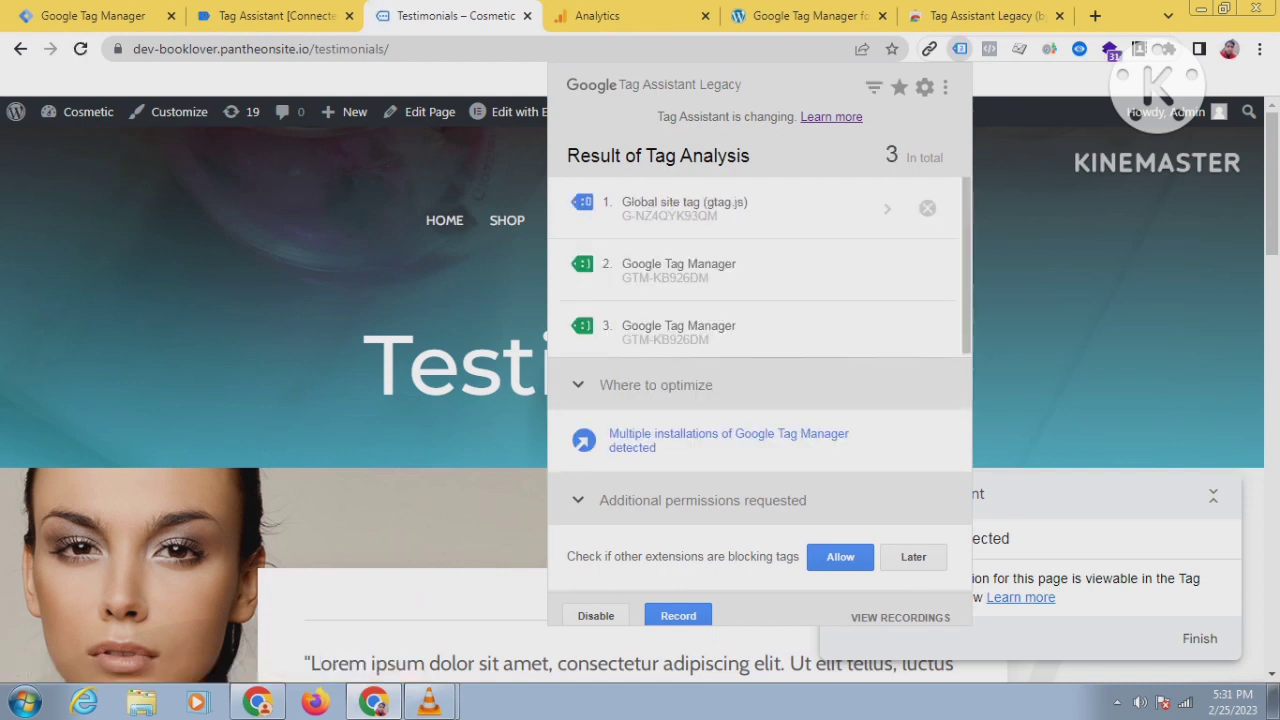
scroll(758, 268, "down", 1)
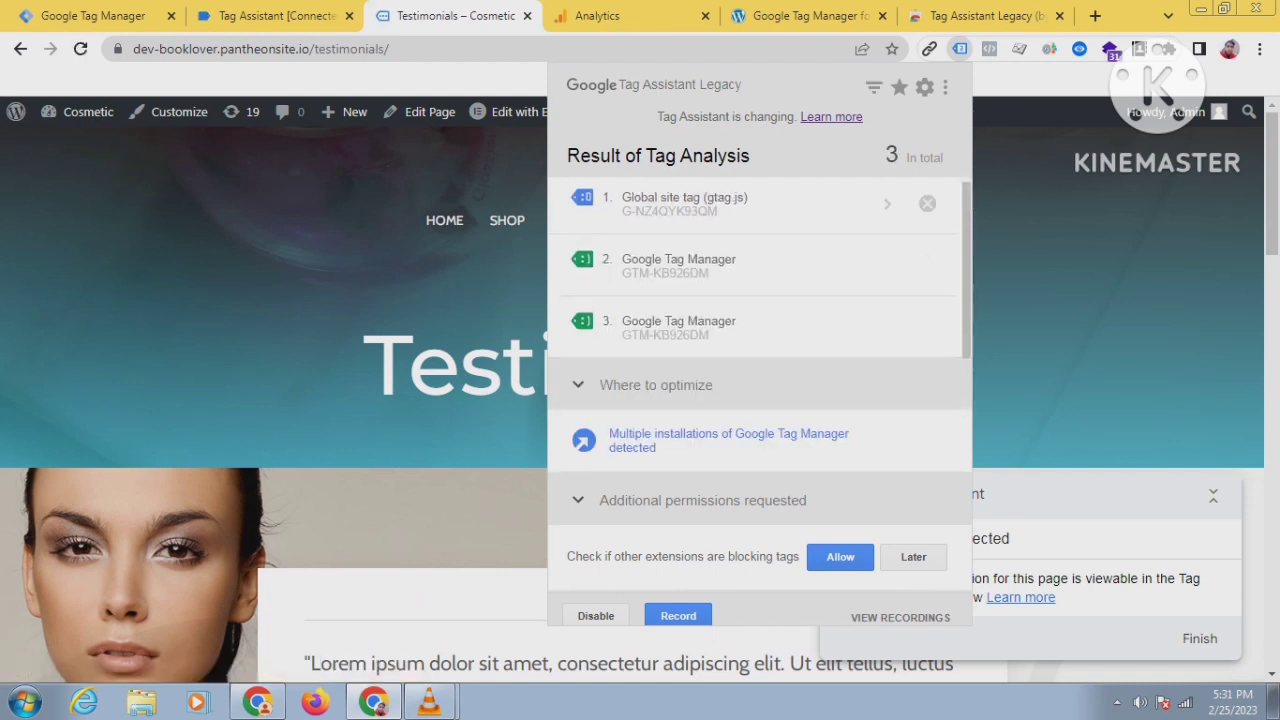
scroll(758, 268, "up", 1)
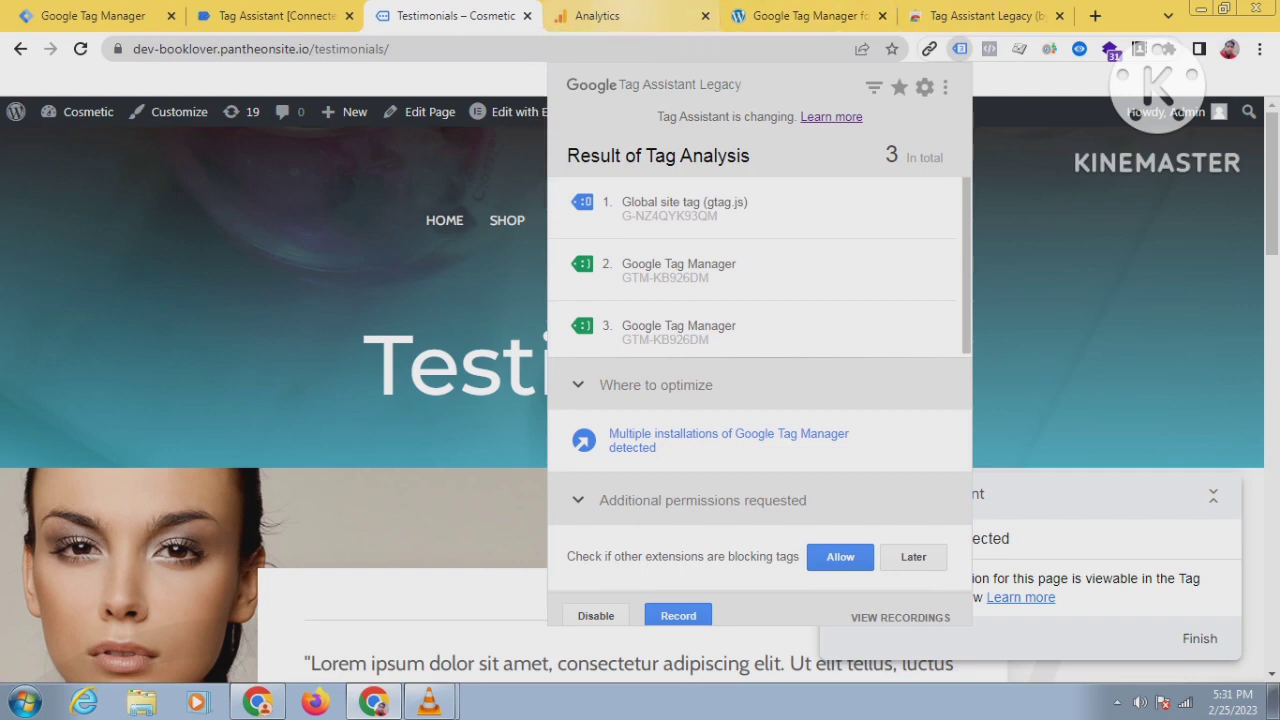
Compare the Cosmetic web stream's measurement ID in Analytics with the site tag ID detected on the Testimonials page, then close the stream details.
left_click(612, 16)
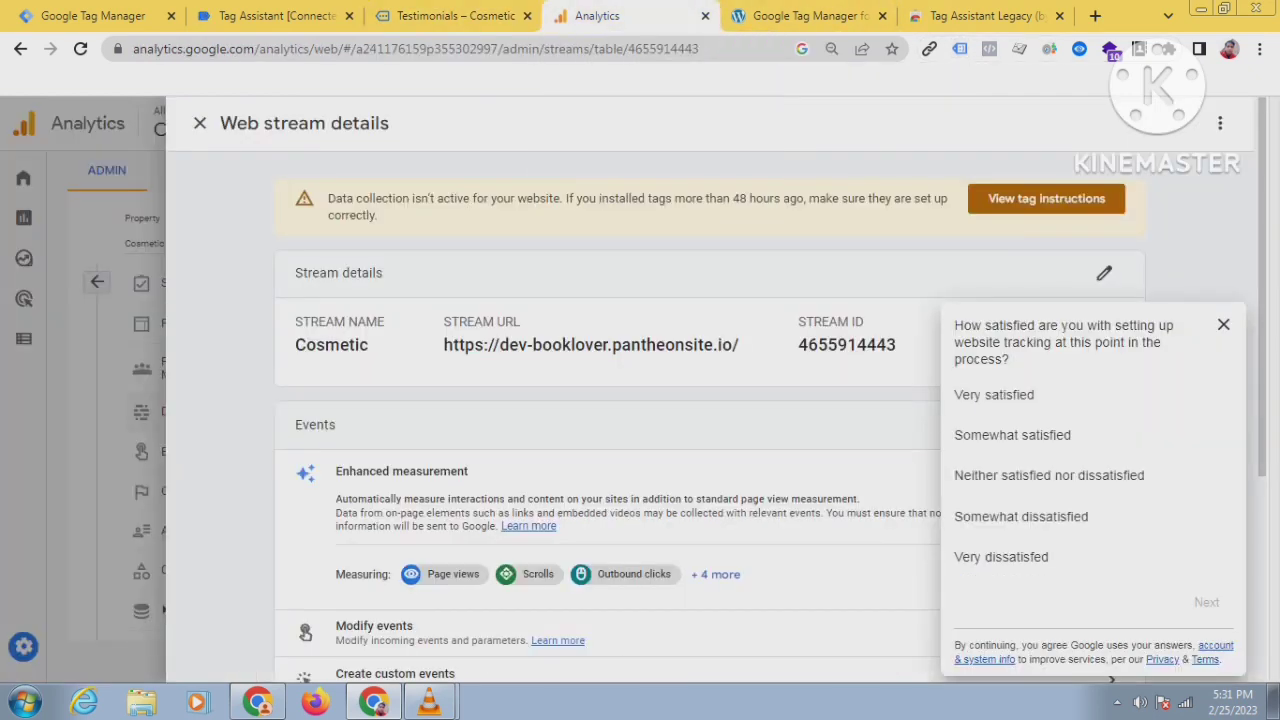
left_click(1223, 324)
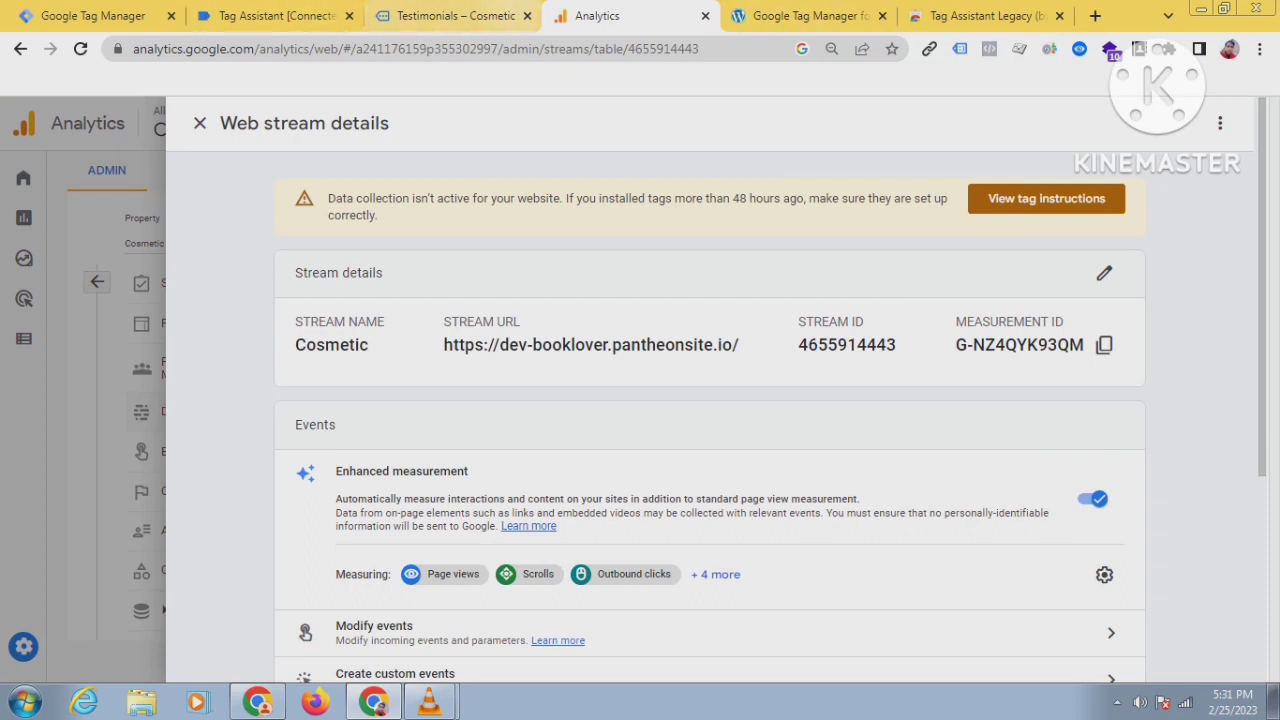
left_click(455, 16)
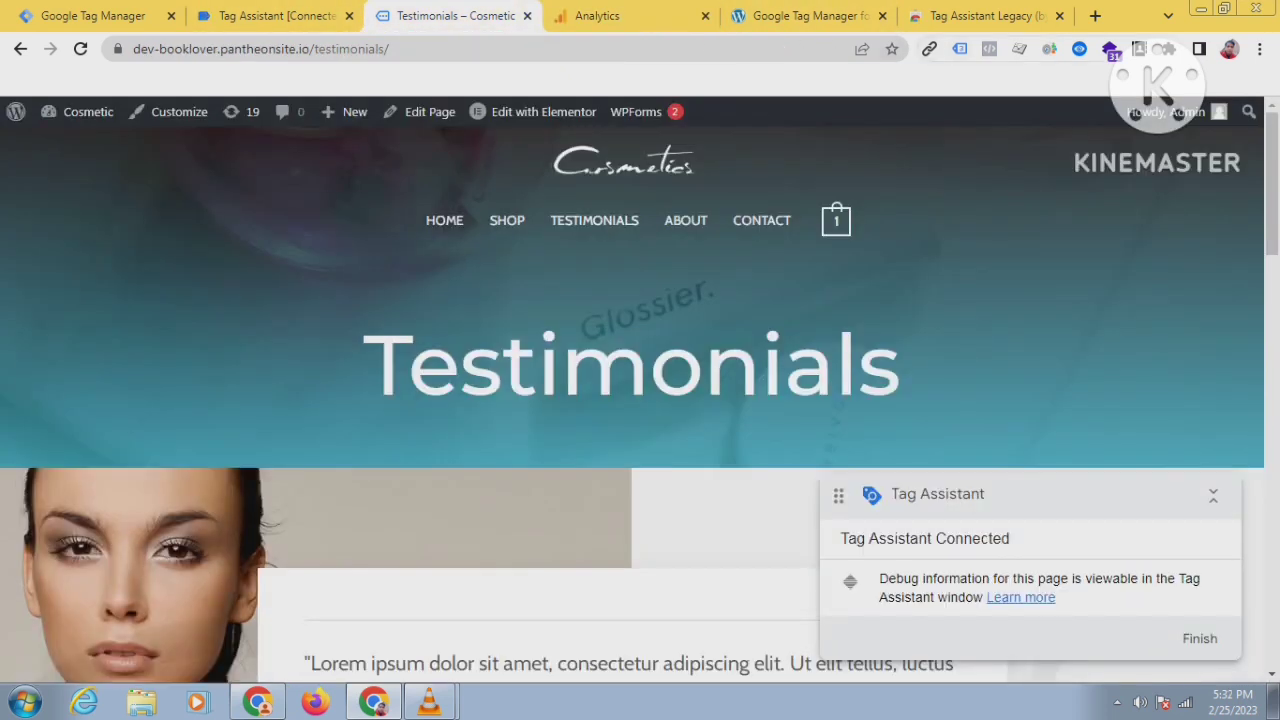
left_click(959, 48)
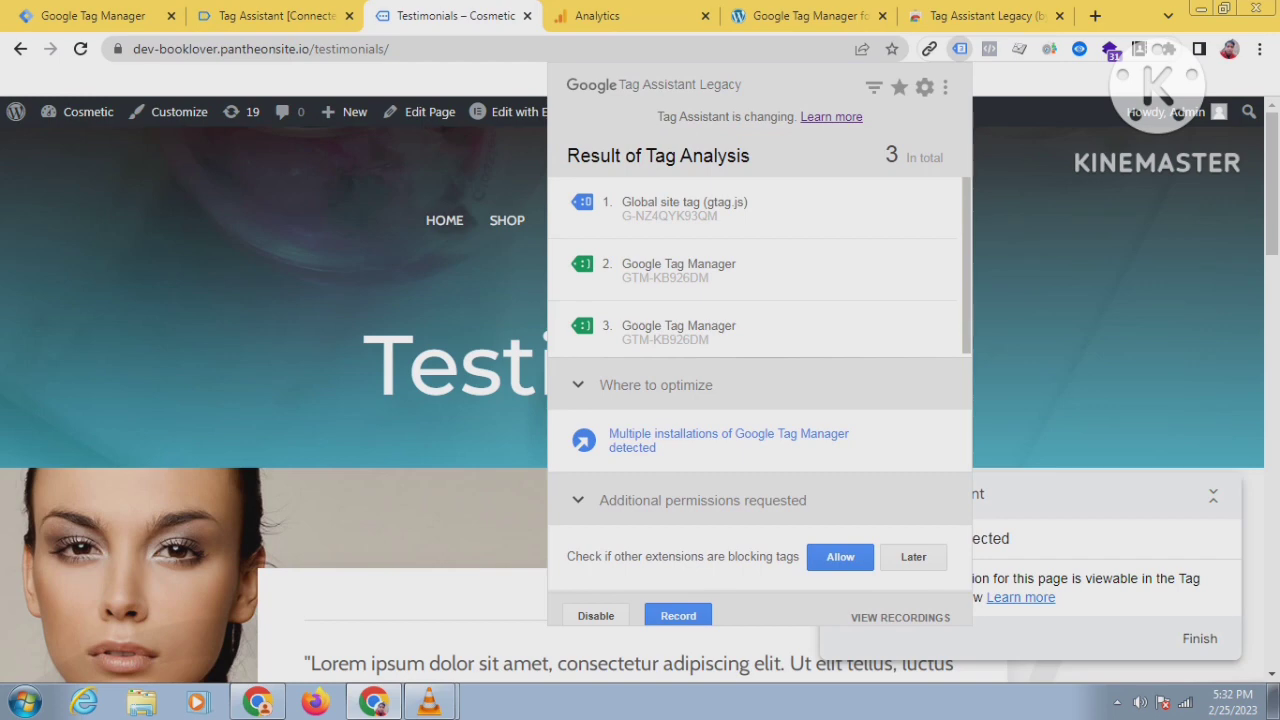
left_click(620, 15)
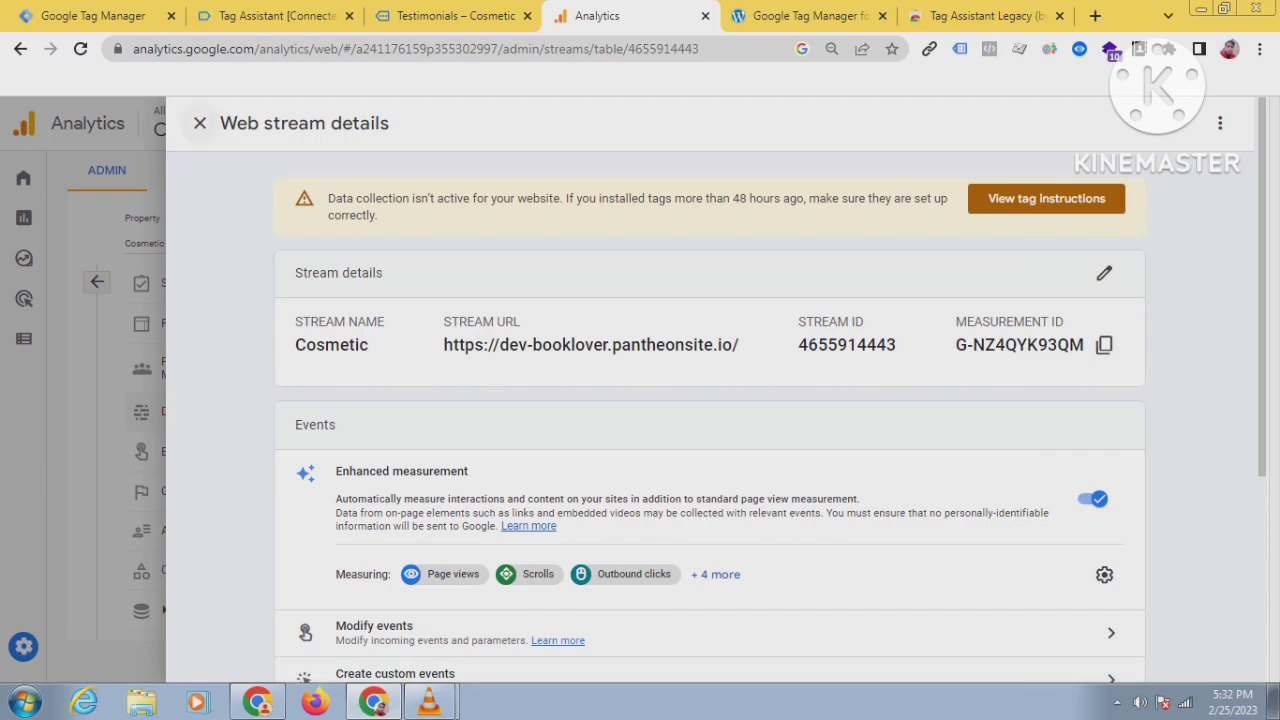
left_click(200, 122)
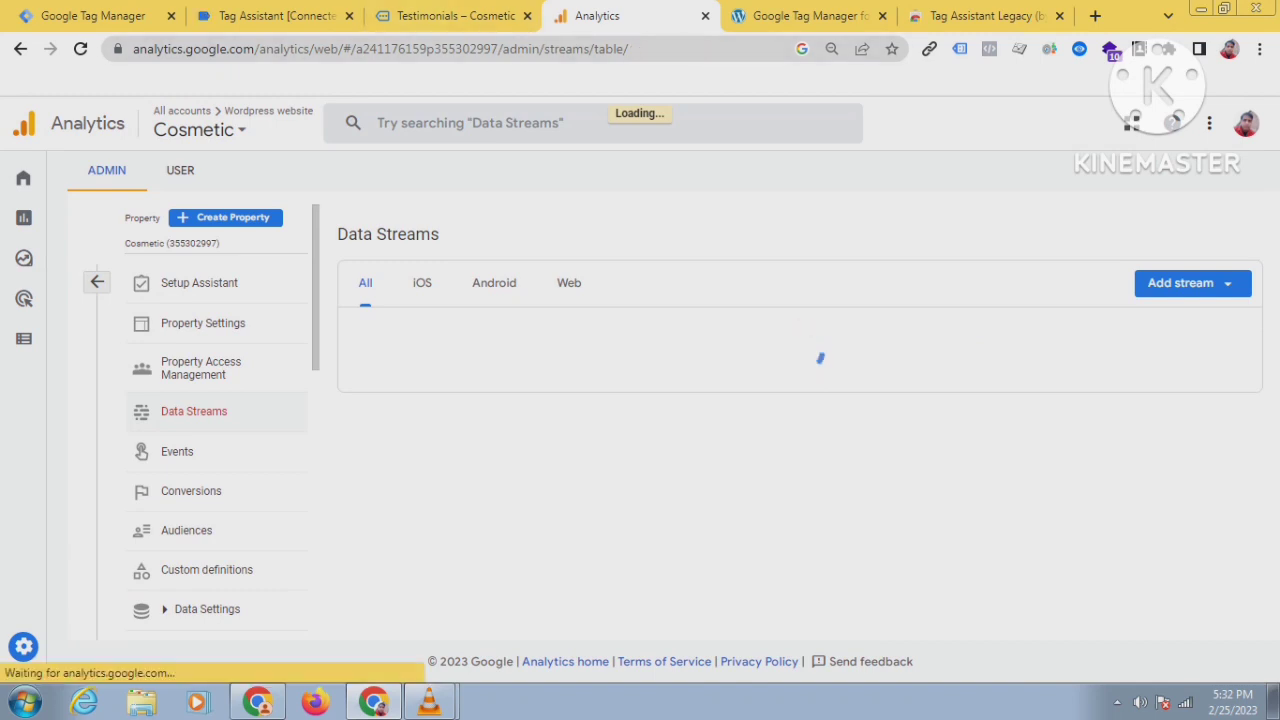
Inspect the Testimonials page in the developer tools and list the cookies stored for the store's domain.
left_click(450, 15)
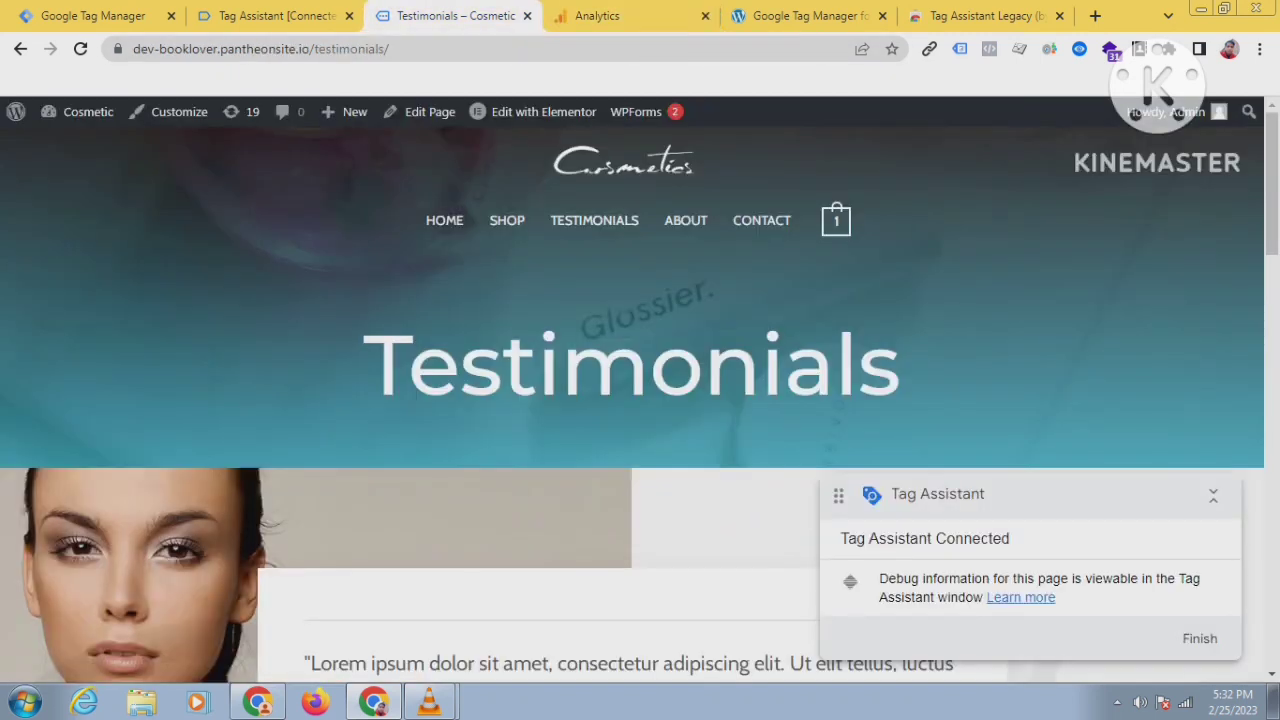
scroll(640, 400, "down", 2)
scroll(640, 400, "up", 2)
scroll(640, 400, "down", 4)
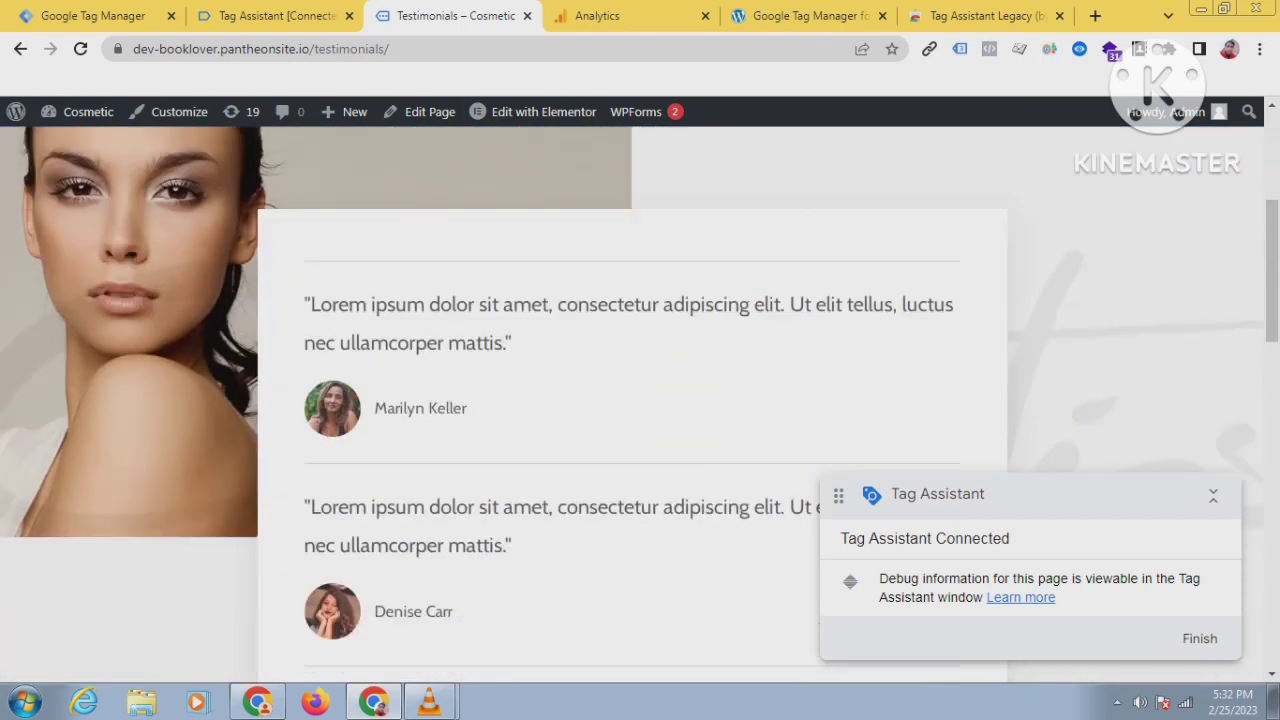
right_click(933, 209)
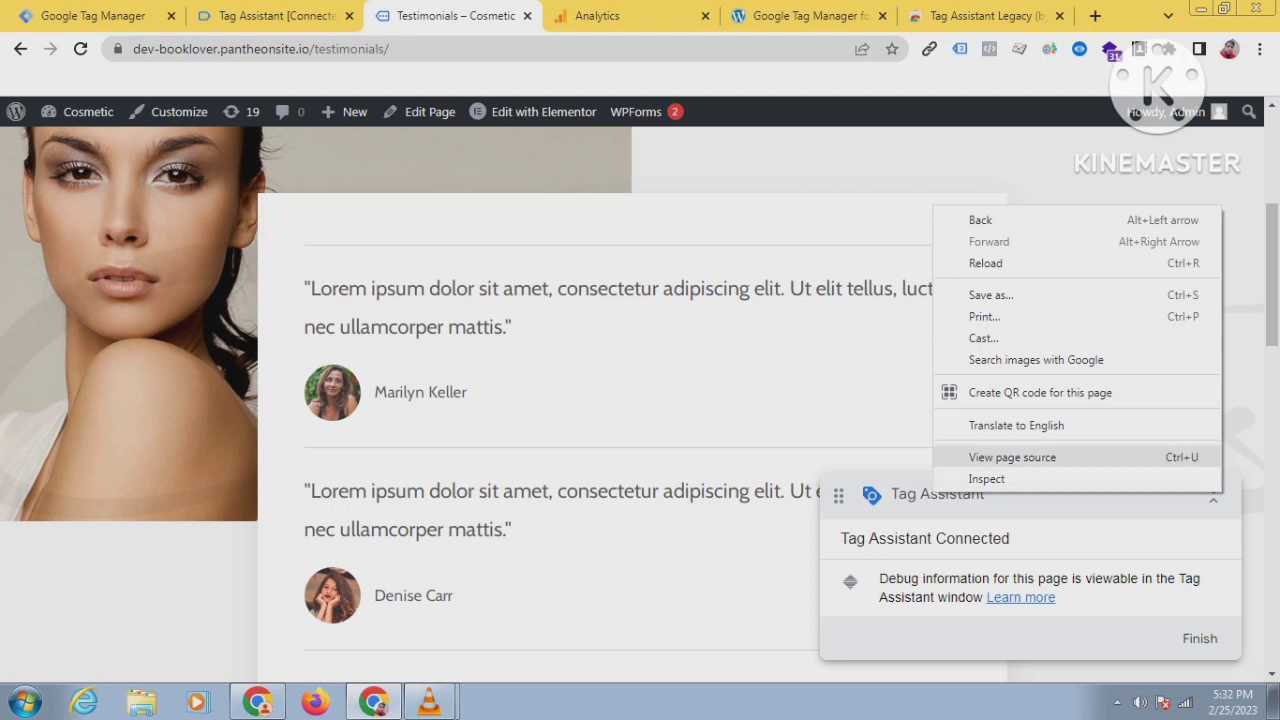
left_click(987, 479)
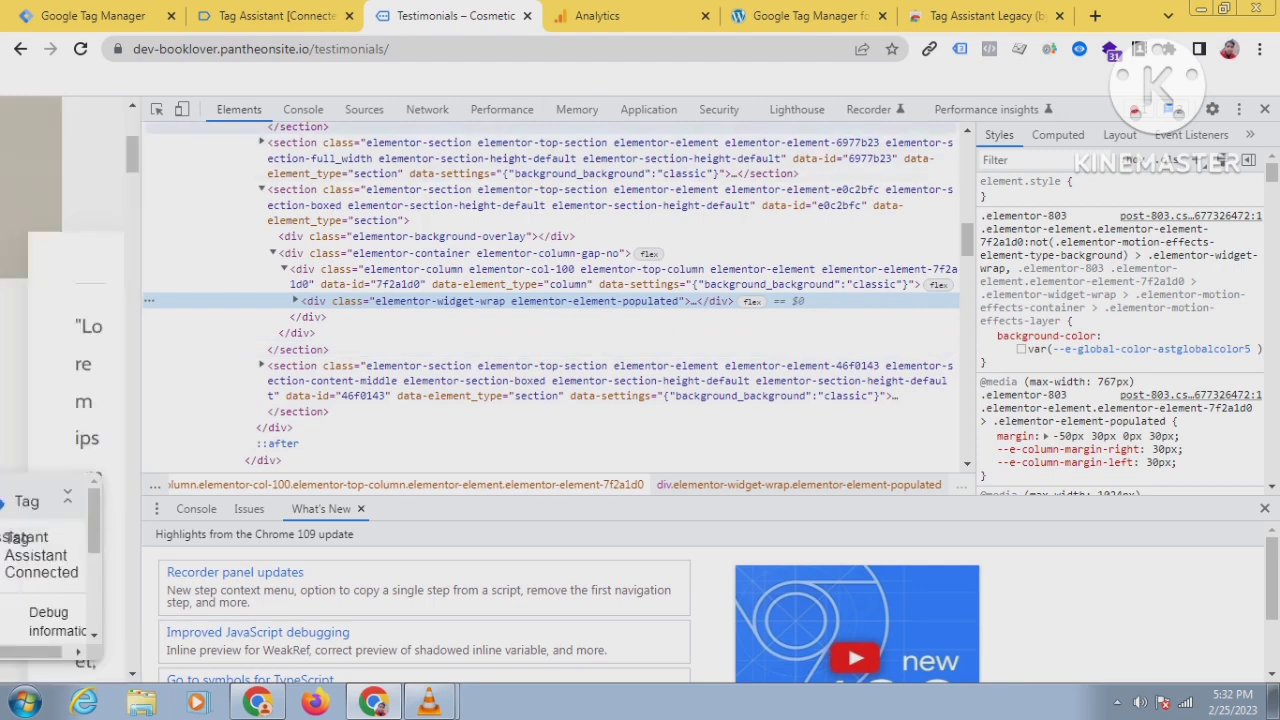
left_click(648, 109)
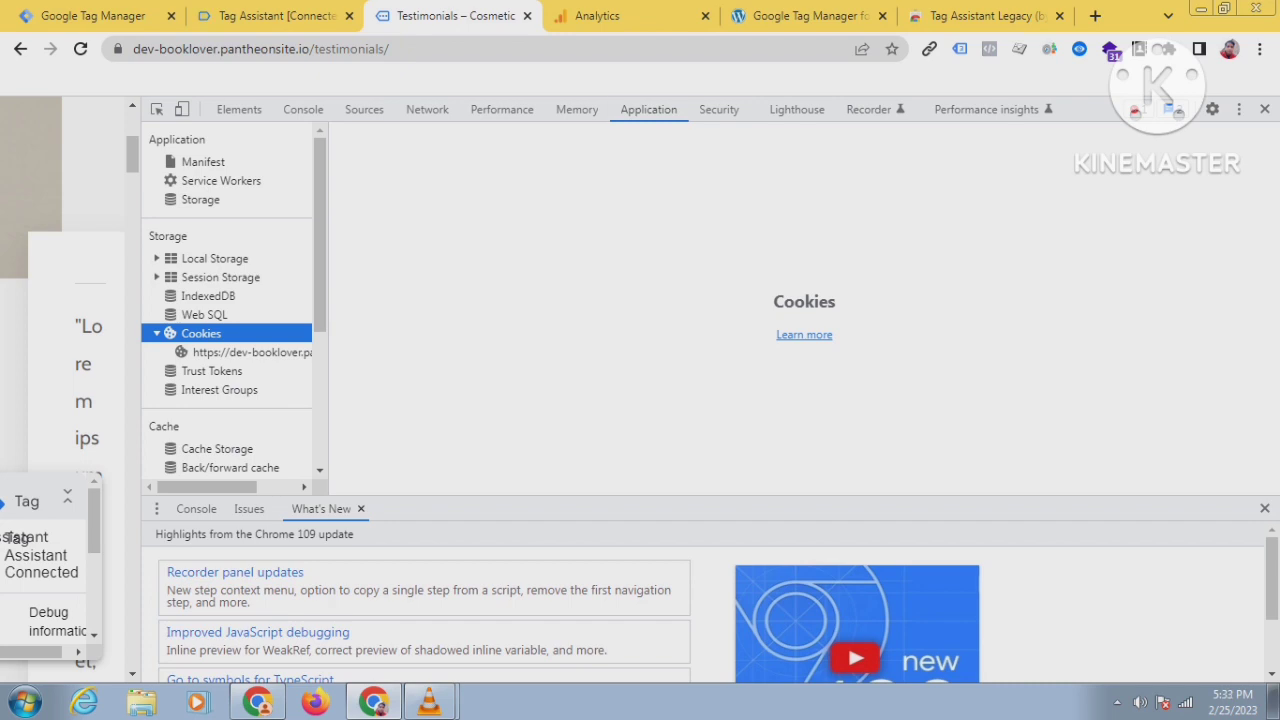
left_click(251, 352)
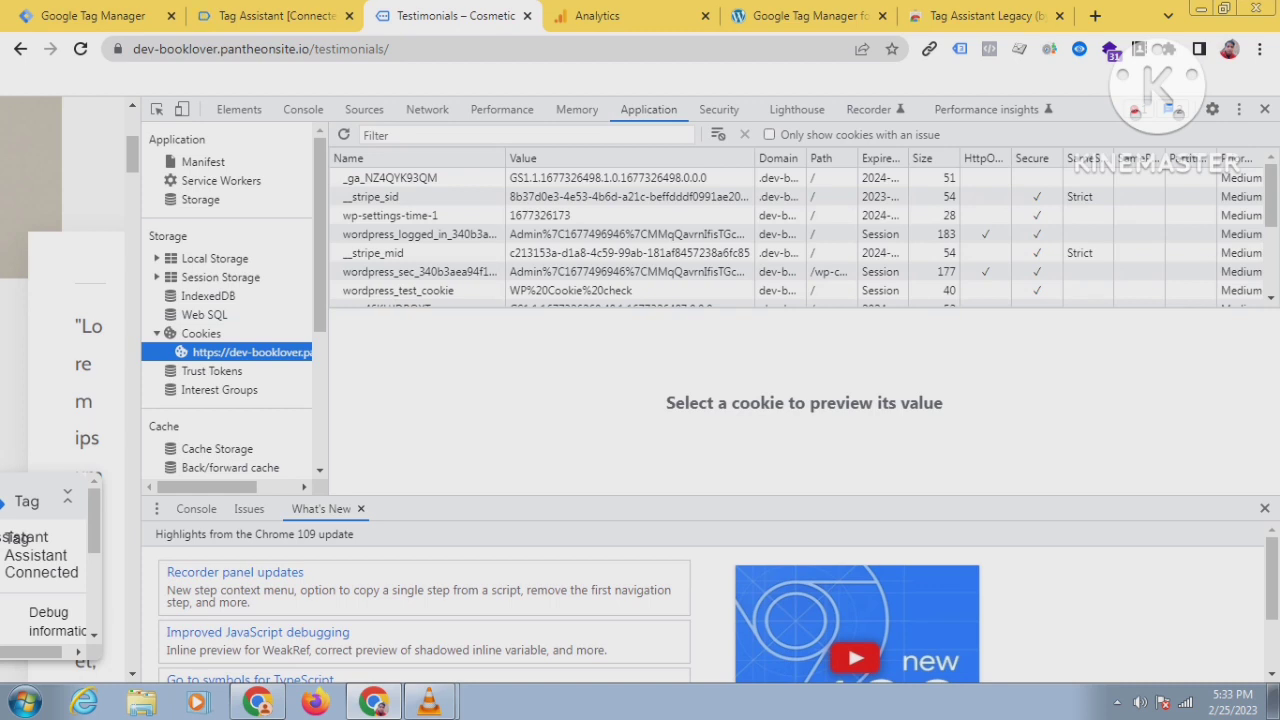
Find the _ga cookie in the store's cookie list and copy its value.
scroll(800, 235, "down", 5)
left_click(420, 260)
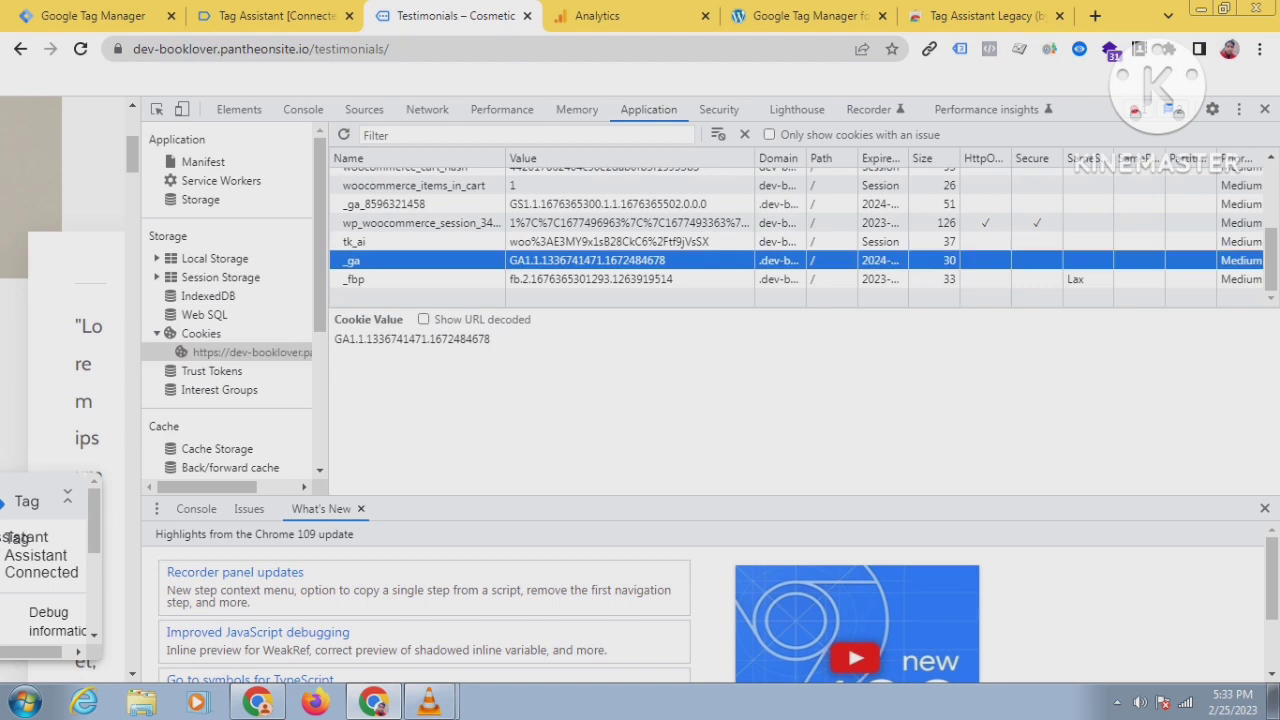
double_click(545, 260)
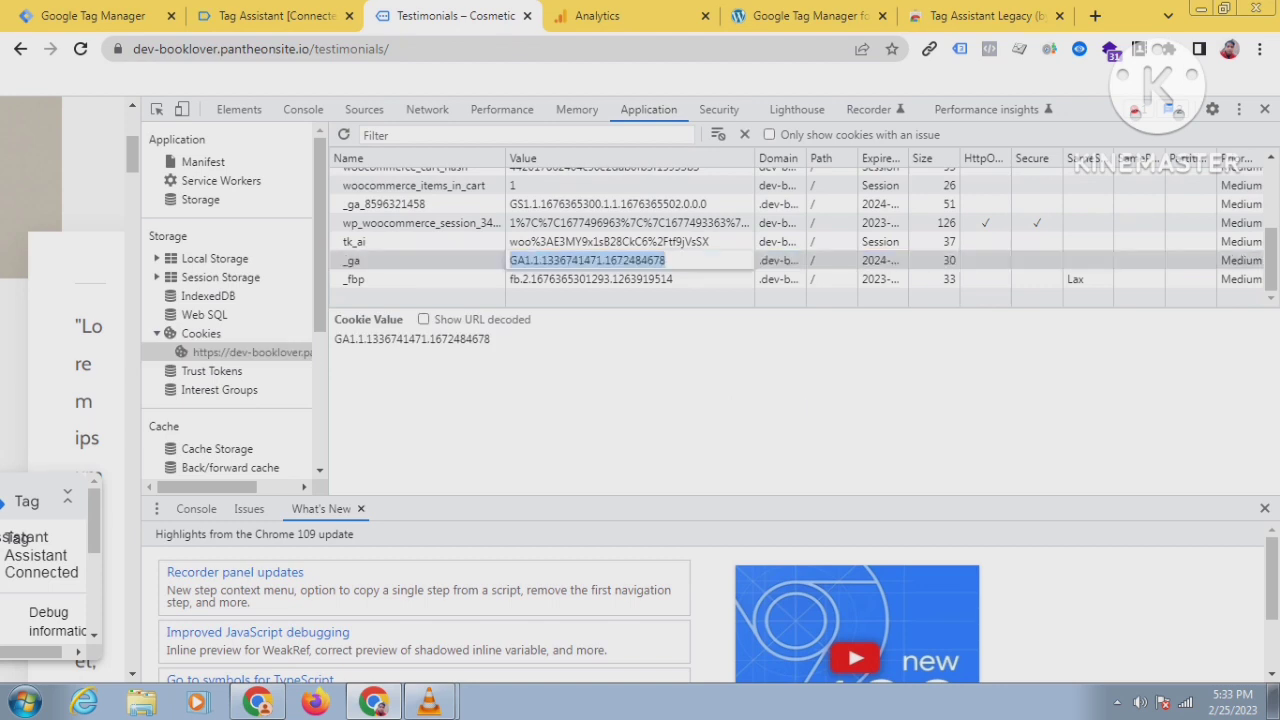
double_click(545, 260)
right_click(545, 260)
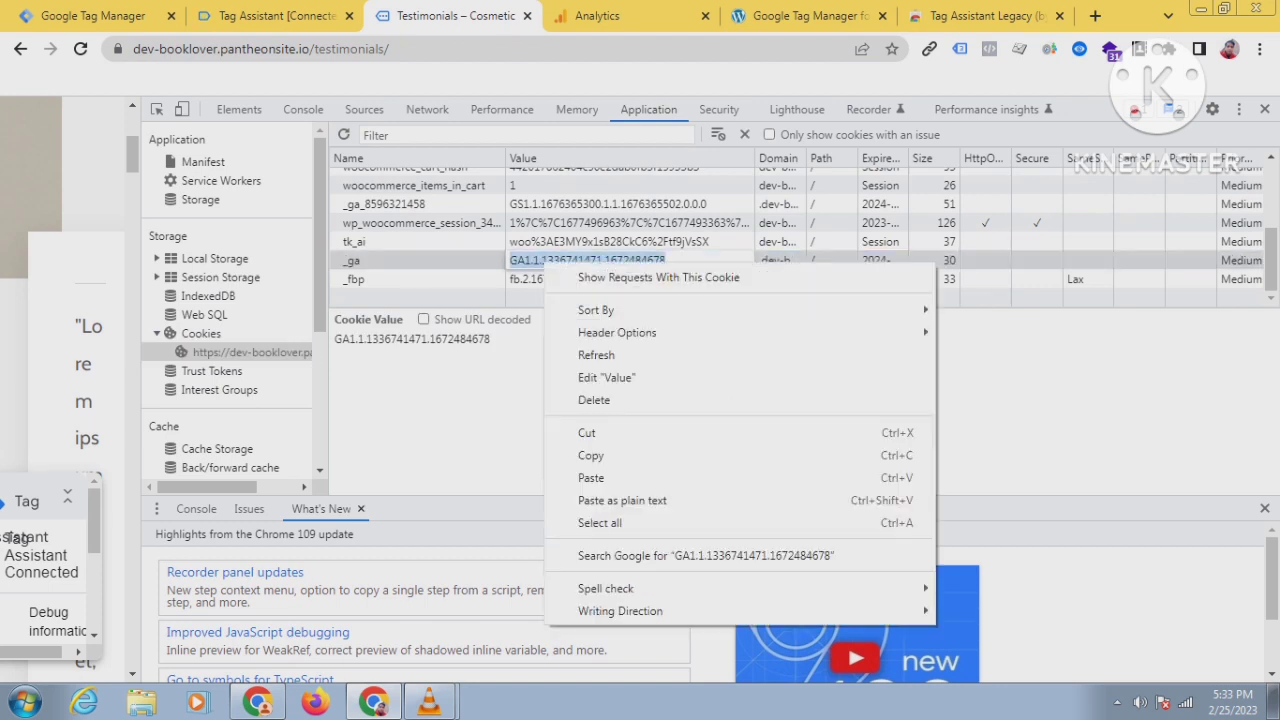
left_click(590, 452)
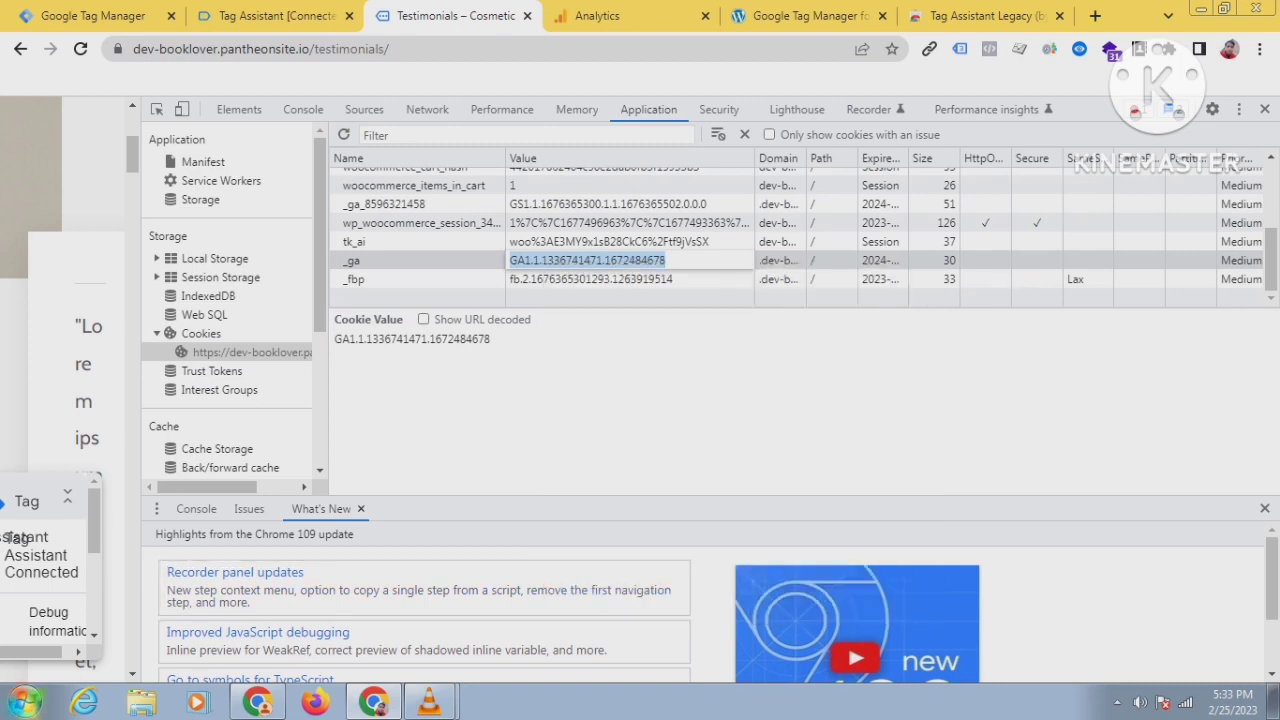
Open a blank Notepad document and paste the copied _ga cookie value into it.
left_click(24, 702)
left_click(60, 222)
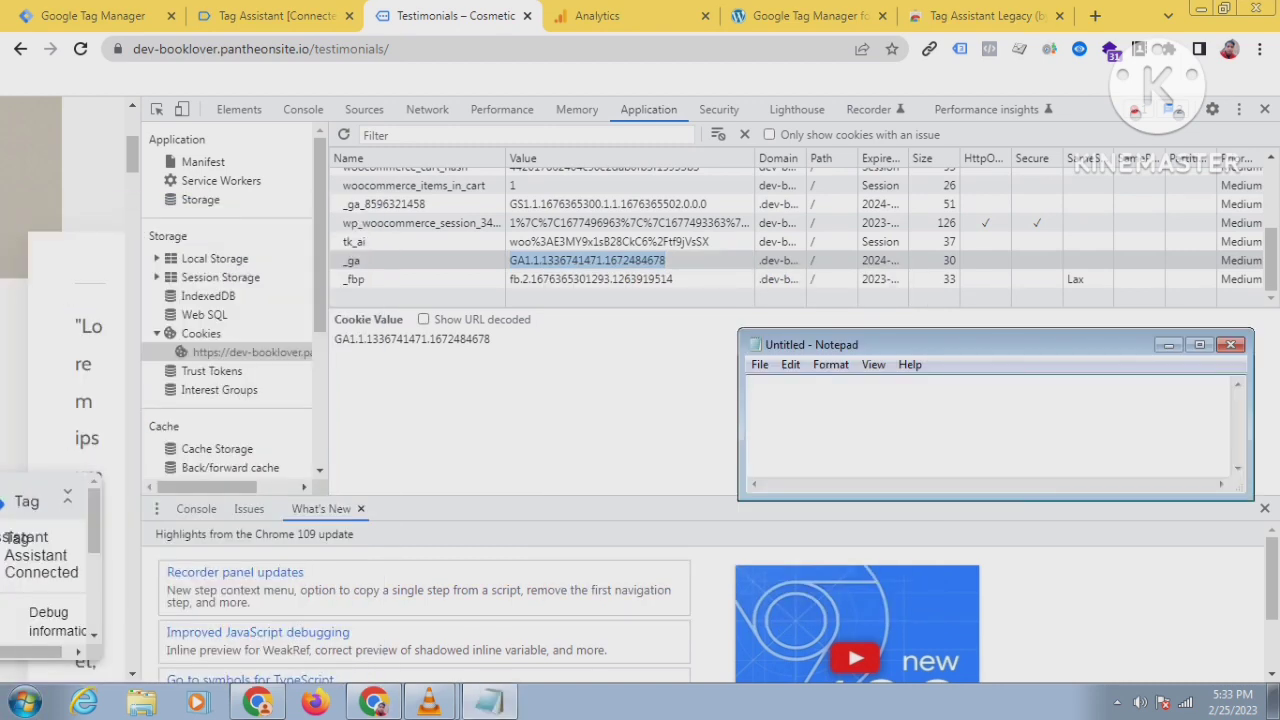
right_click(806, 392)
left_click(845, 472)
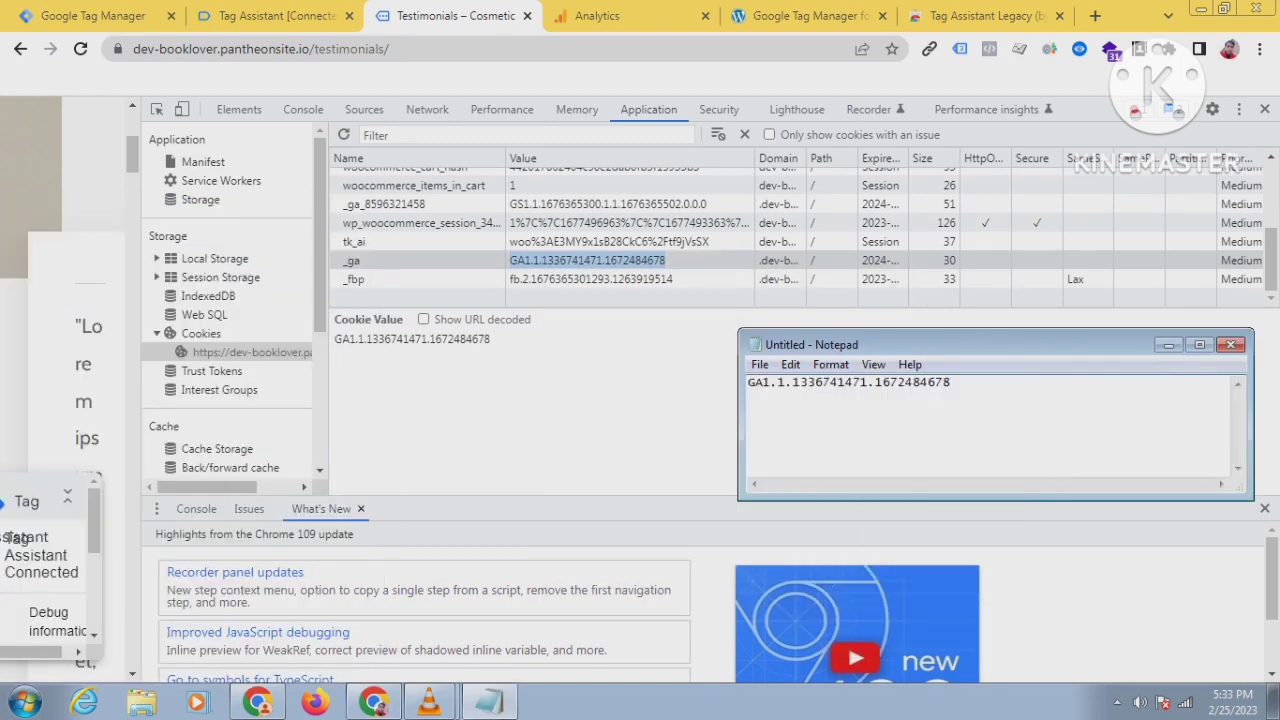
Examine the pasted _ga cookie value in Notepad, picking out the client ID portion that follows the GA1.1 prefix.
left_click_drag(952, 383, 747, 383)
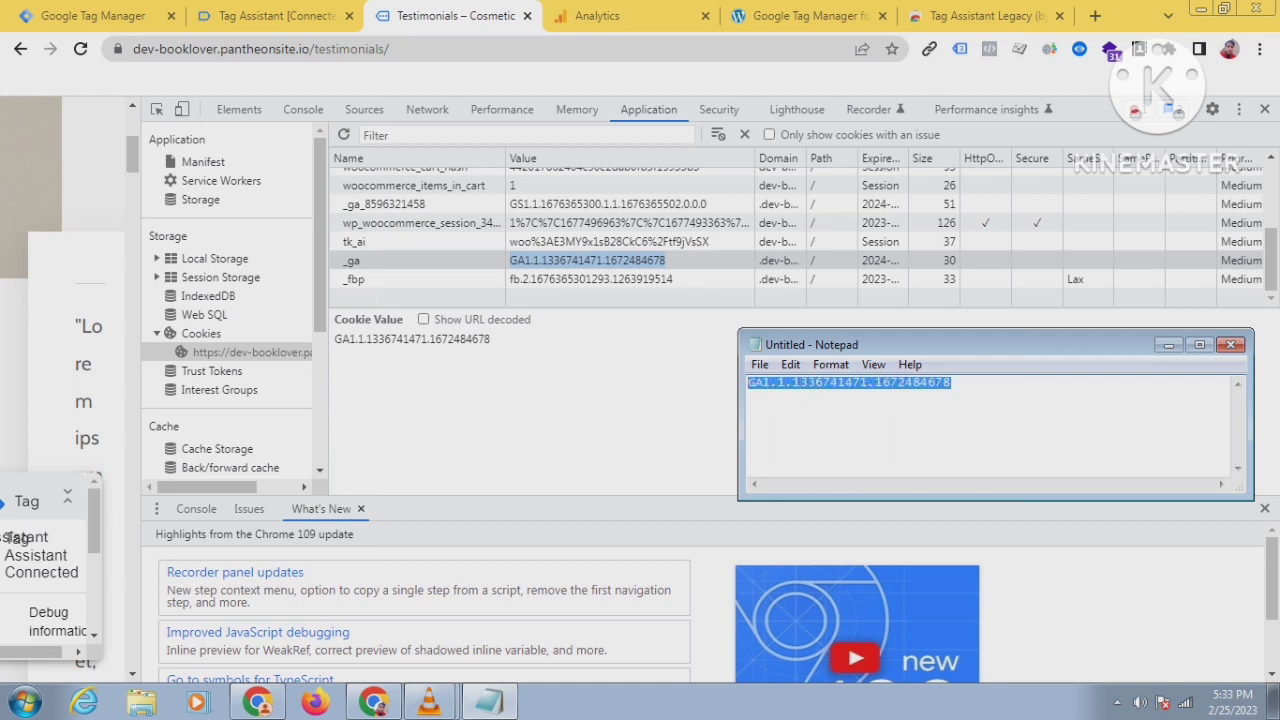
left_click_drag(951, 383, 748, 383)
left_click_drag(951, 383, 748, 383)
left_click(951, 383)
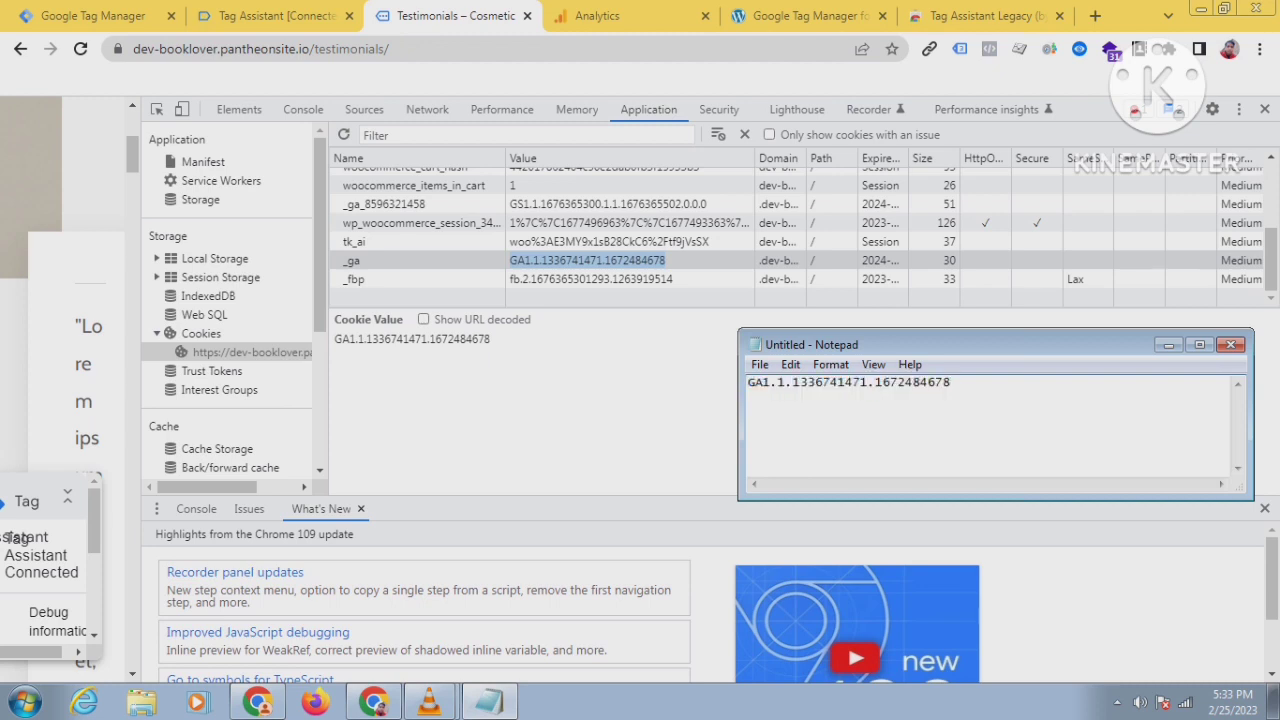
left_click_drag(951, 383, 748, 383)
left_click(845, 383)
left_click_drag(951, 383, 748, 383)
left_click(815, 383)
left_click_drag(951, 383, 748, 383)
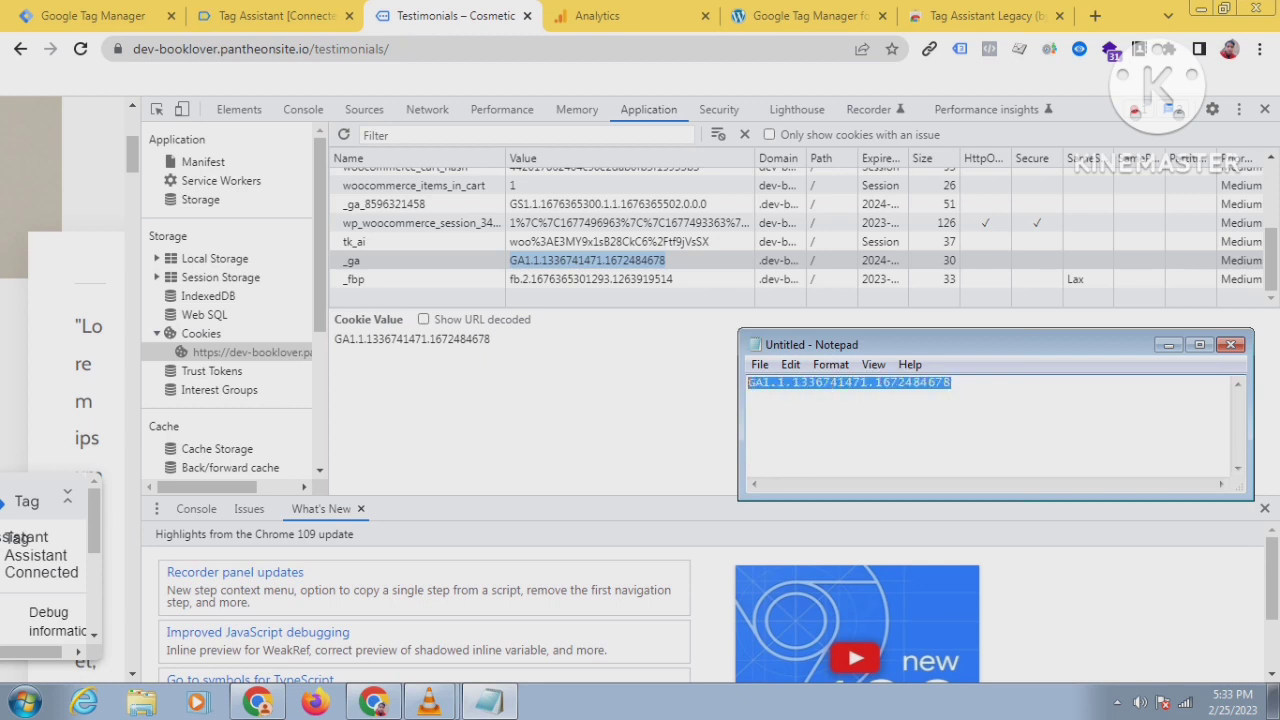
left_click(749, 383)
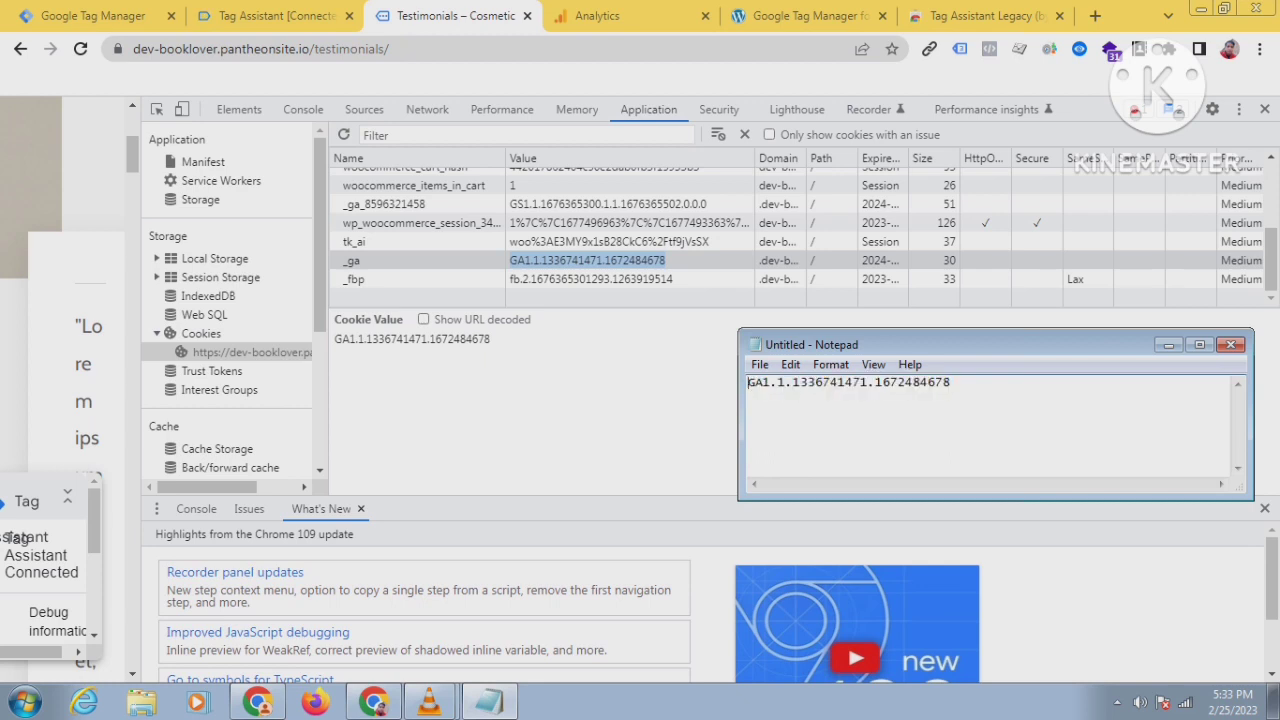
left_click_drag(951, 383, 748, 383)
left_click(853, 383)
left_click_drag(951, 383, 748, 383)
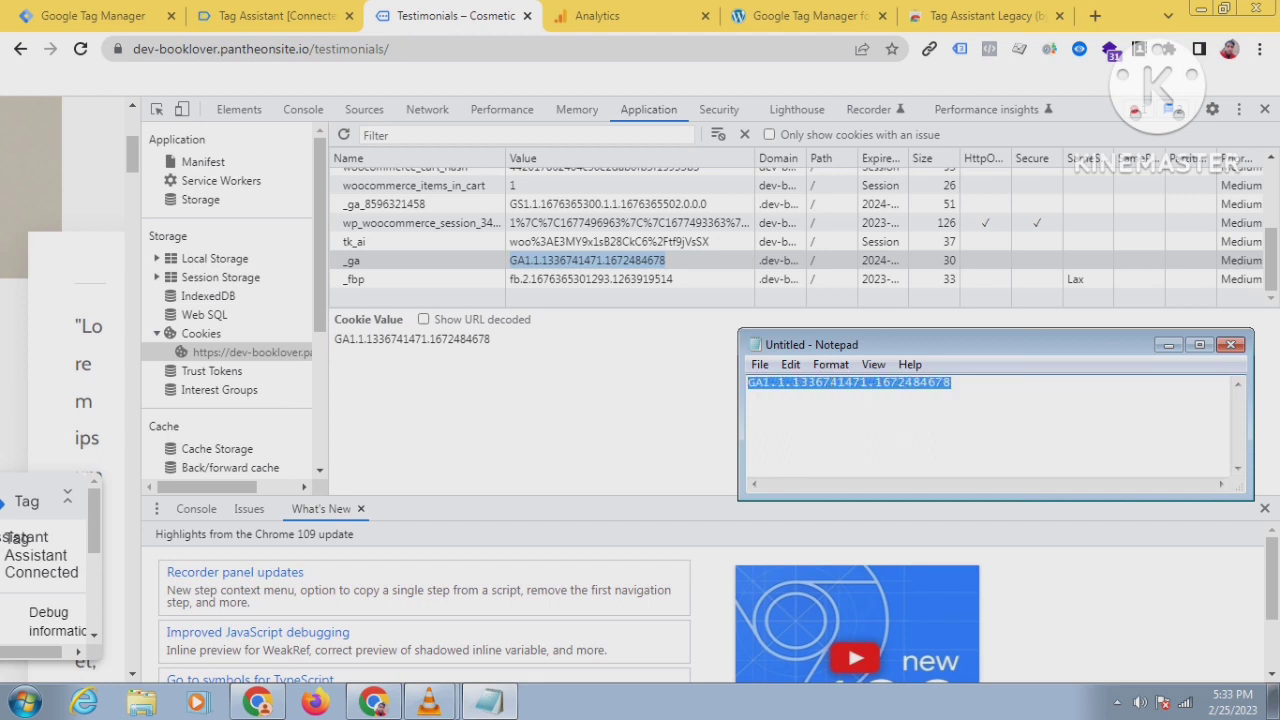
left_click(787, 383)
key("ctrl+a")
left_click(867, 383)
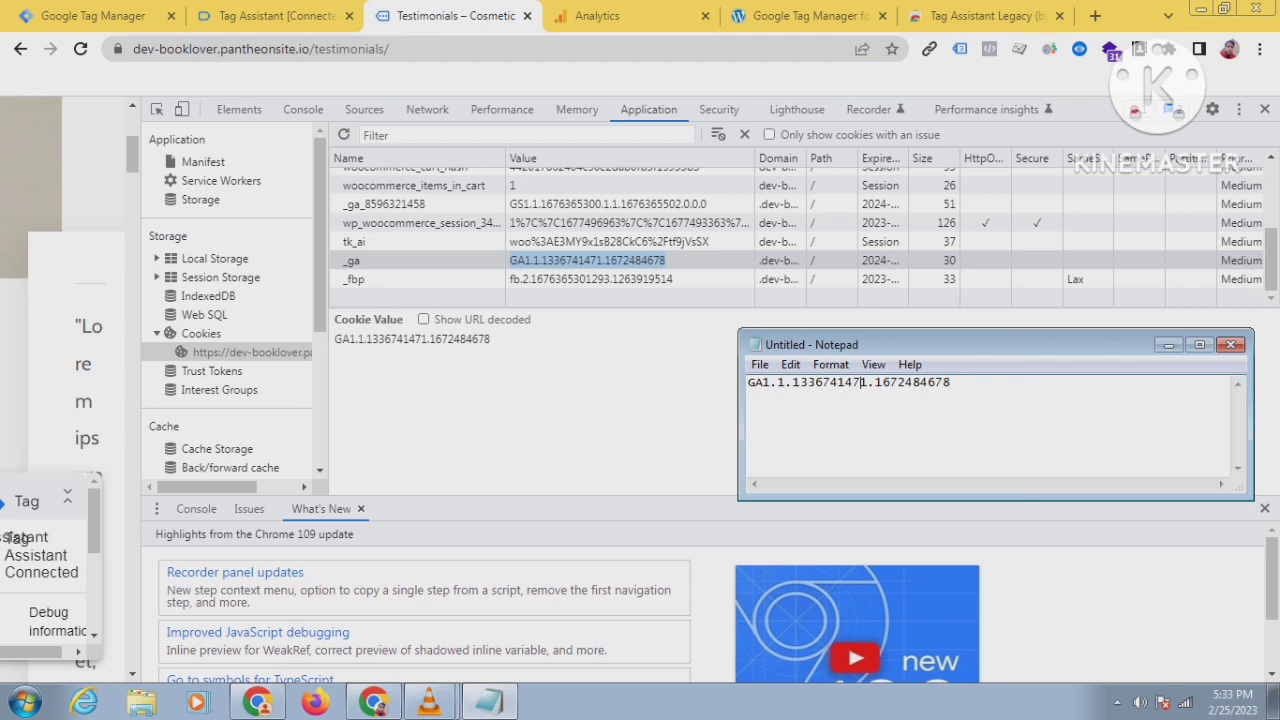
left_click_drag(792, 382, 952, 382)
left_click(890, 382)
left_click(951, 382)
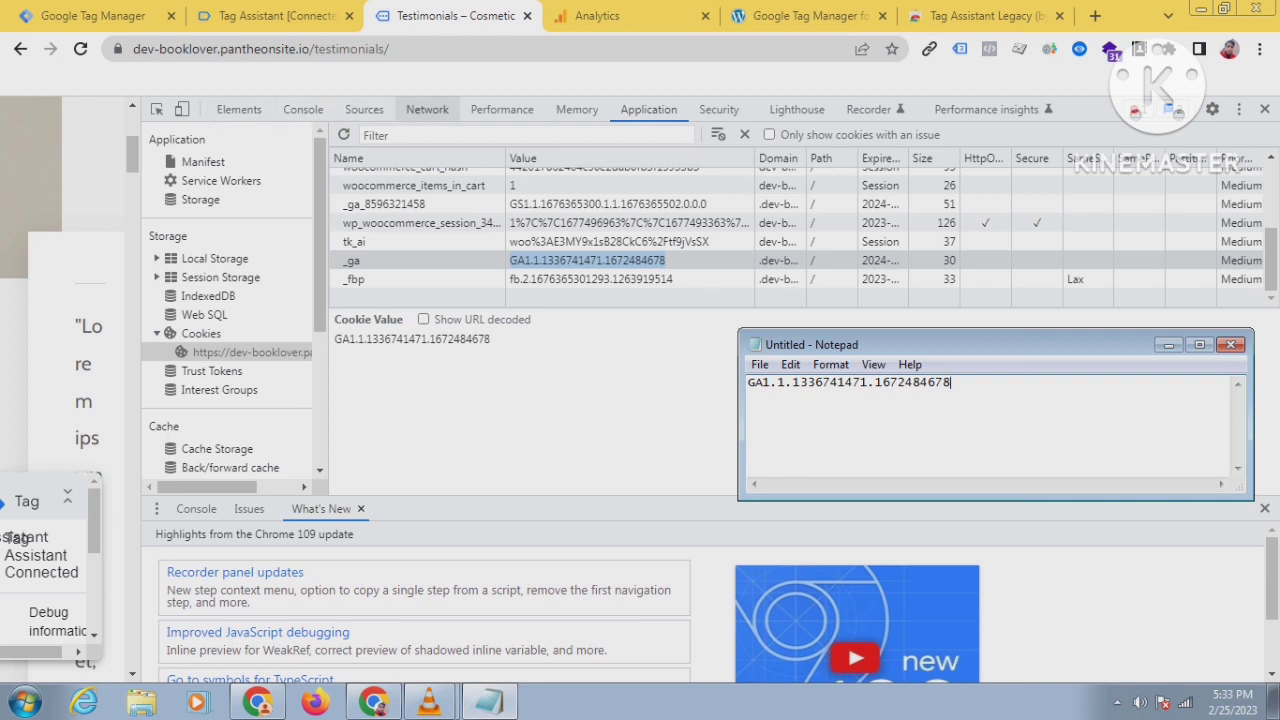
Record the reloaded Testimonials page's network requests filtered by "google analytics" and open the collect request's headers.
left_click(427, 109)
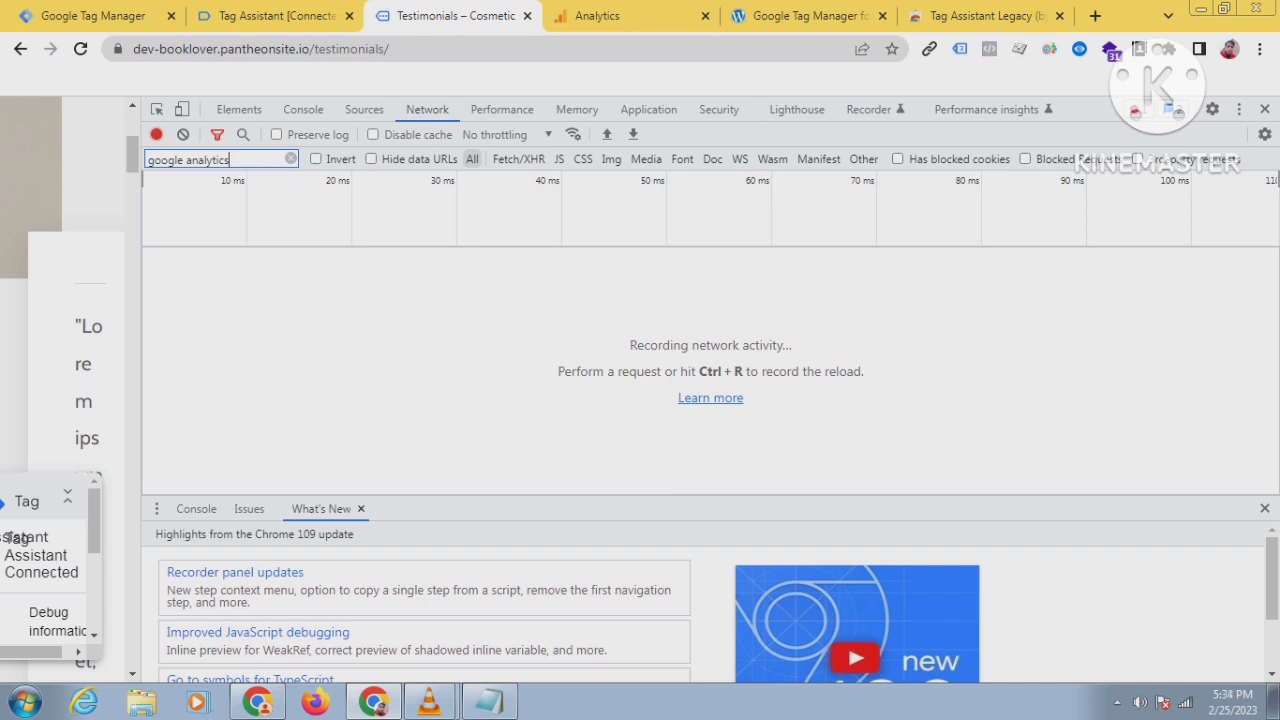
key("ctrl+r")
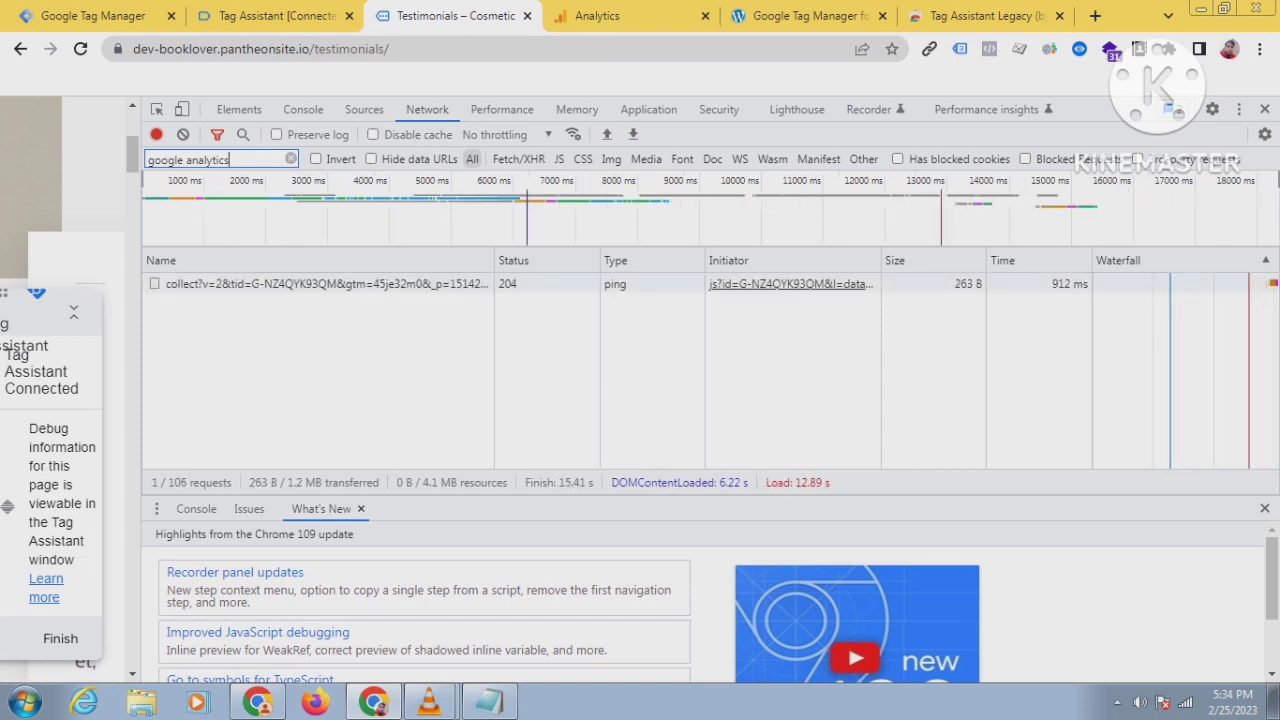
left_click(327, 284)
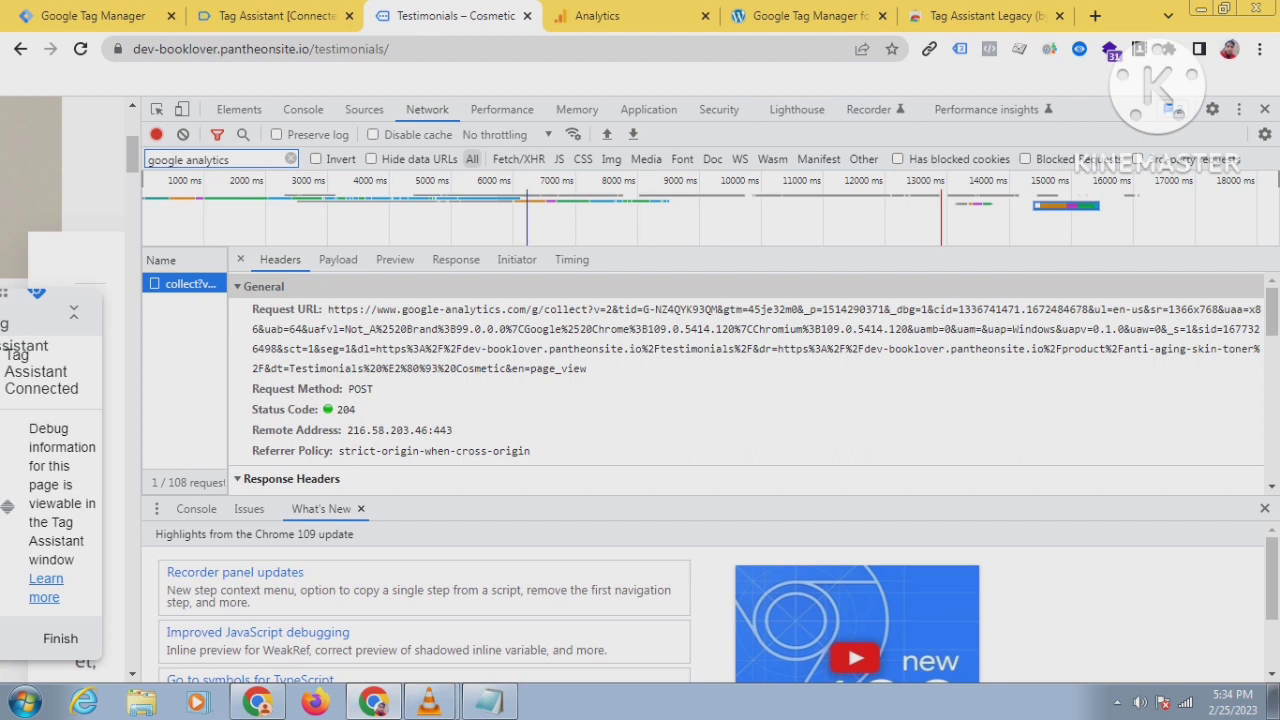
Examine the collect request's URL and highlight its cid parameter to compare it with the _ga cookie's client ID.
left_click_drag(334, 309, 400, 349)
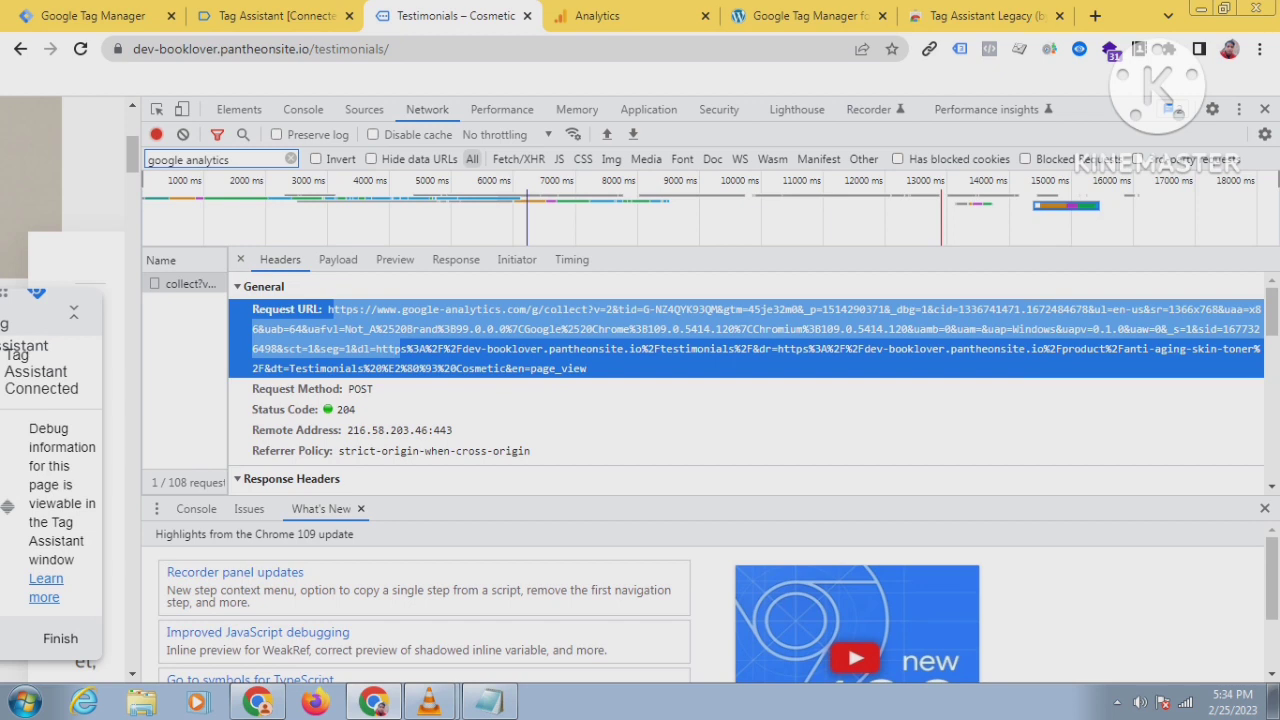
left_click(400, 349)
left_click_drag(327, 309, 374, 389)
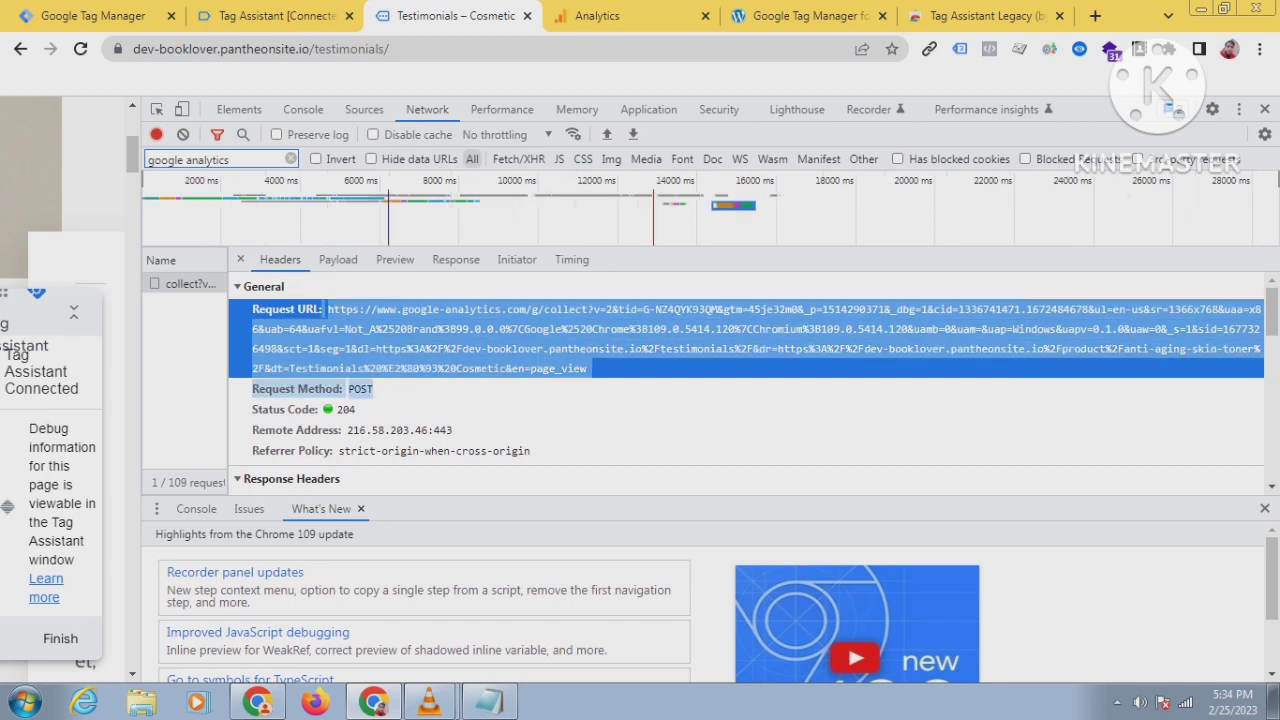
left_click(326, 309)
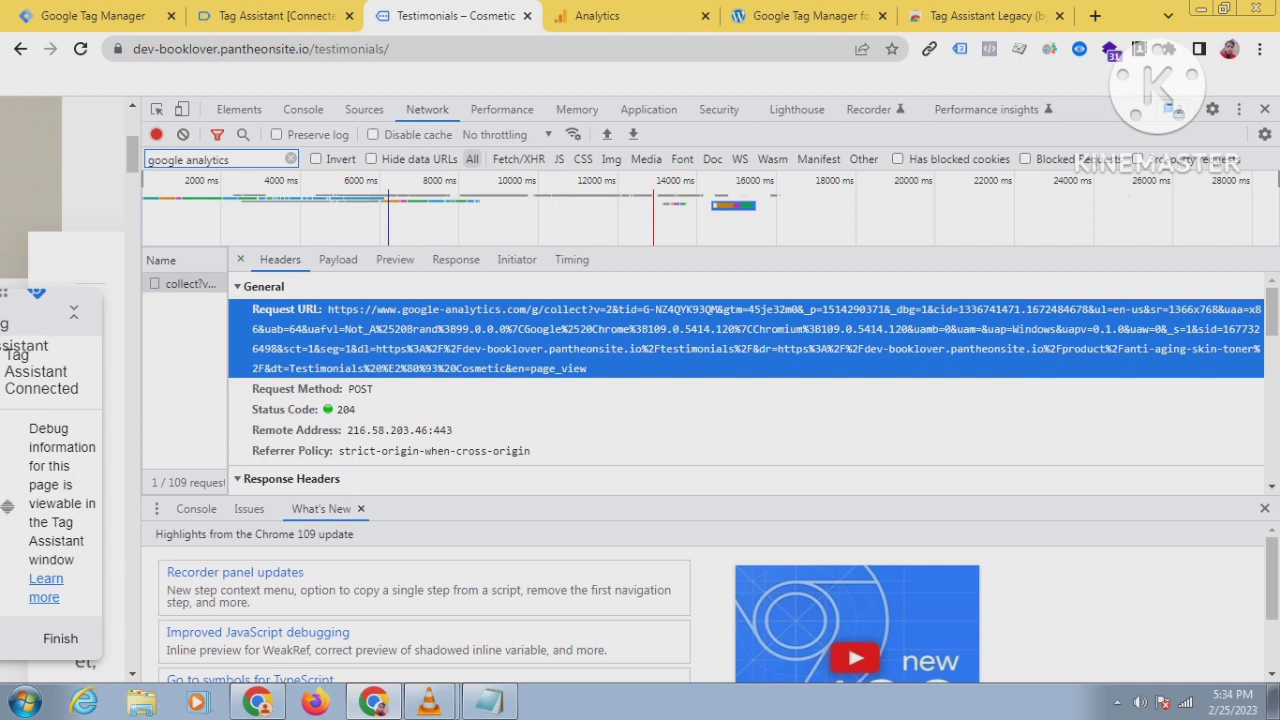
left_click_drag(940, 309, 1088, 309)
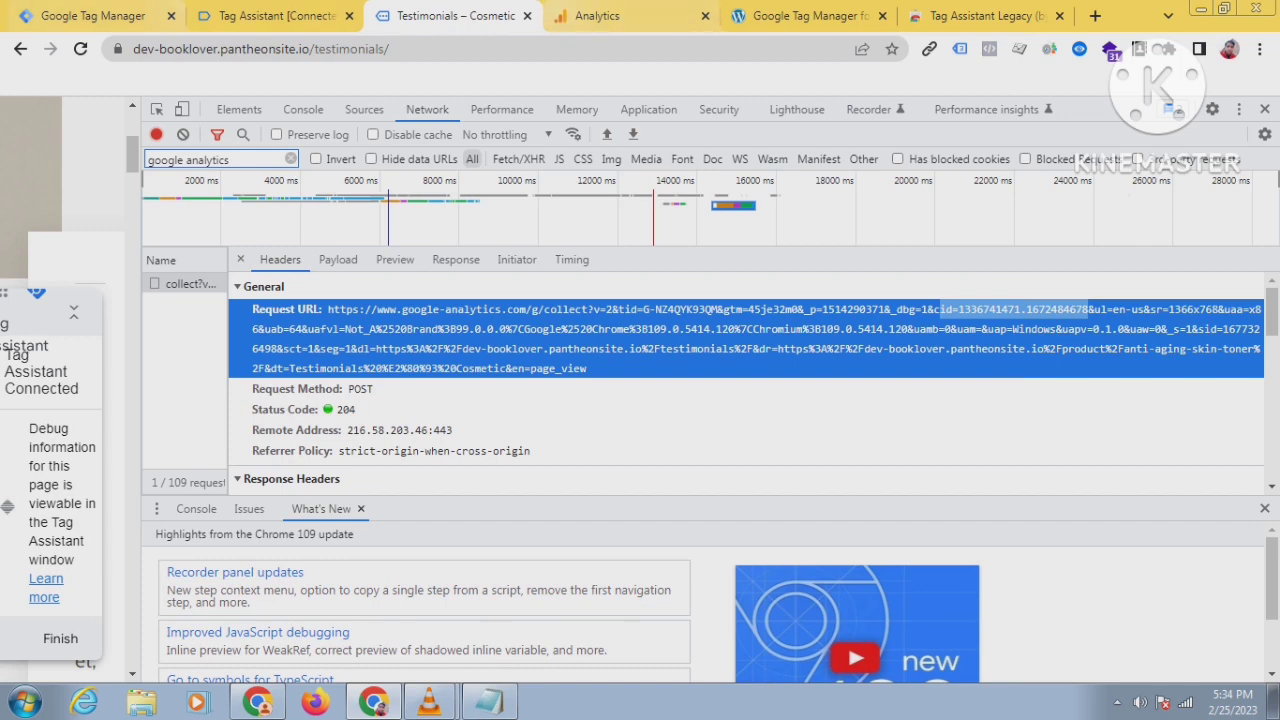
Return to the Cosmetic property's data streams in Analytics.
left_click(600, 15)
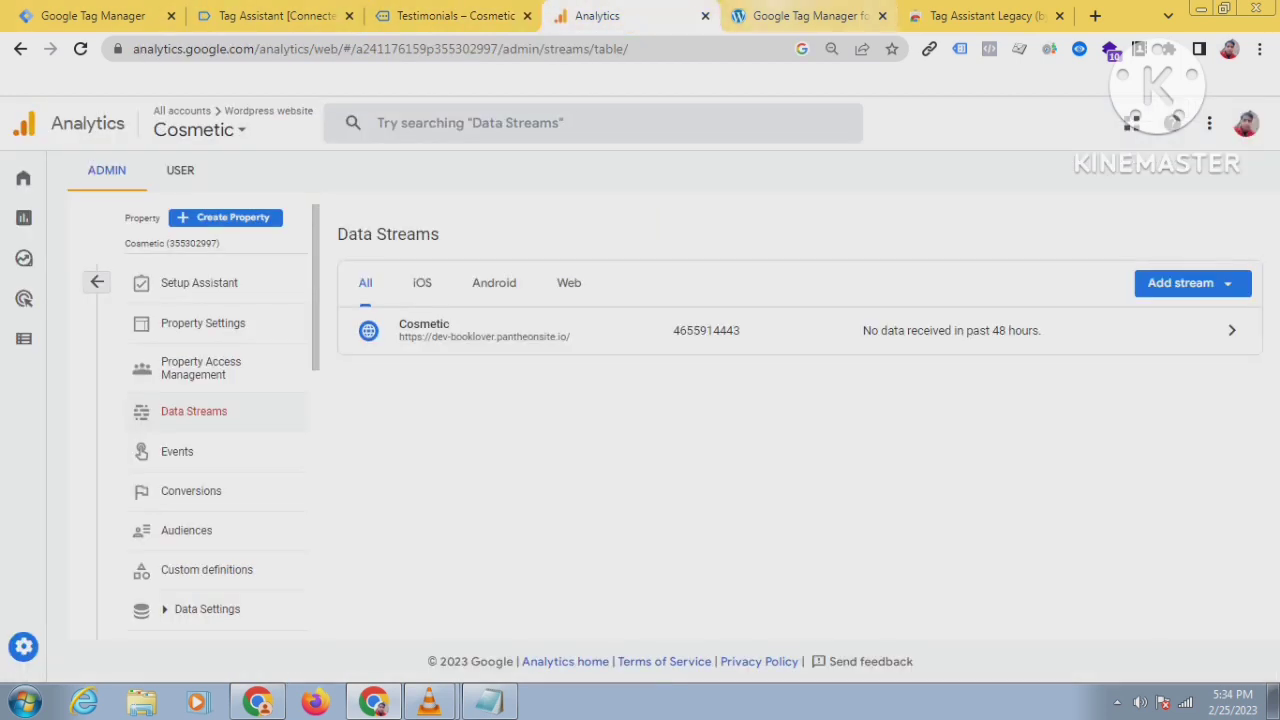